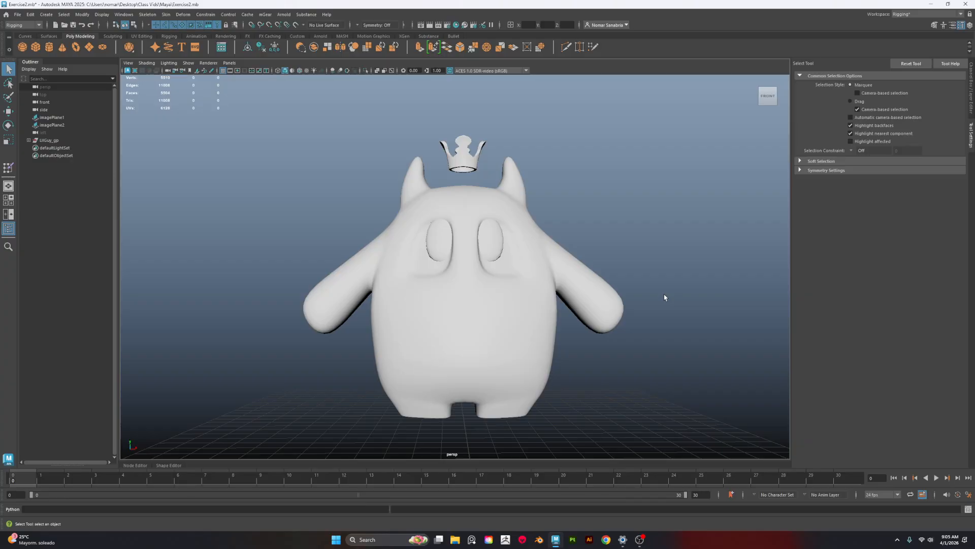
Look over the available workspaces and examine the character model from the front and from the side
scroll(626, 222, down, 3)
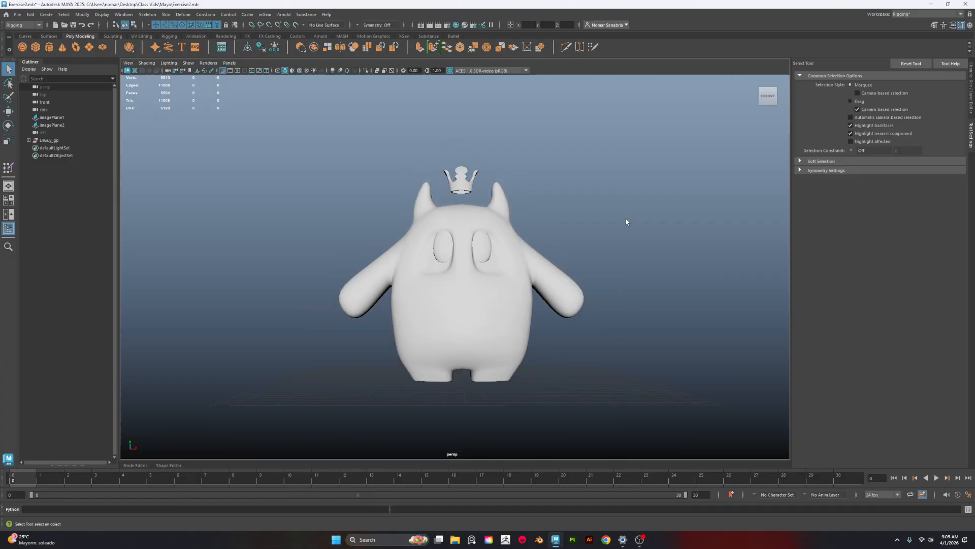
alt+drag(626, 222, 660, 244)
click(921, 14)
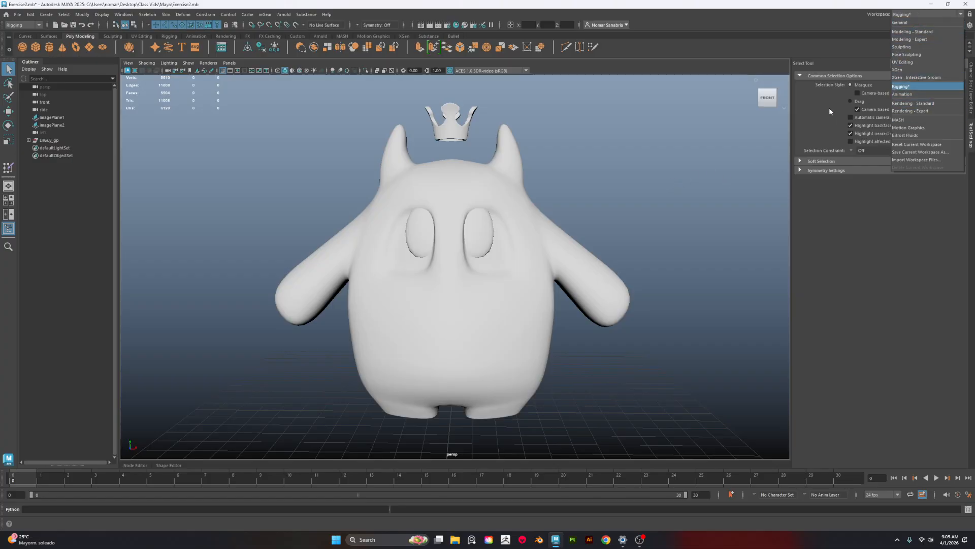
click(653, 223)
alt+drag(390, 316, 580, 292)
mouse_move(581, 292)
alt+middle_down()
mouse_move(590, 320)
mouse_move(600, 292)
alt+middle_up()
alt+right_drag(599, 292, 572, 276)
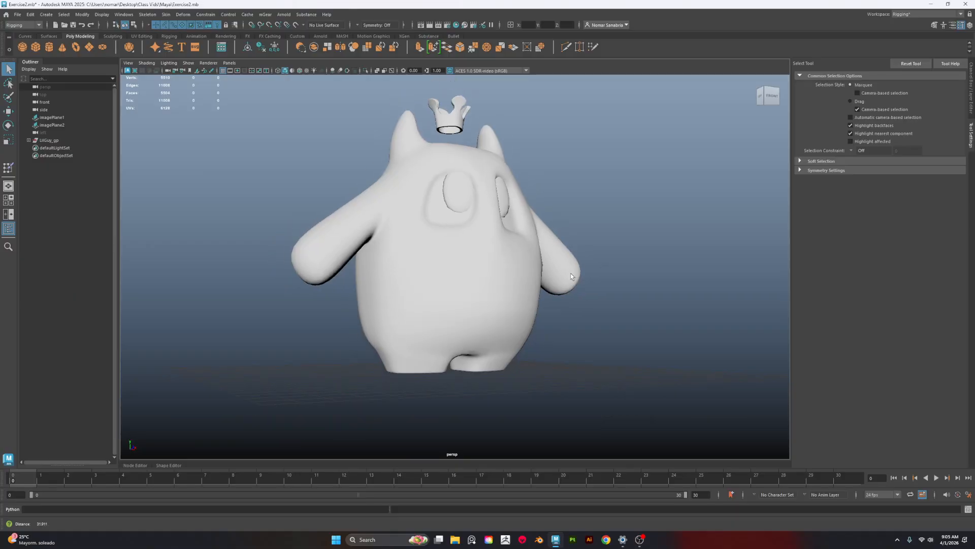
alt+middle_drag(571, 275, 572, 299)
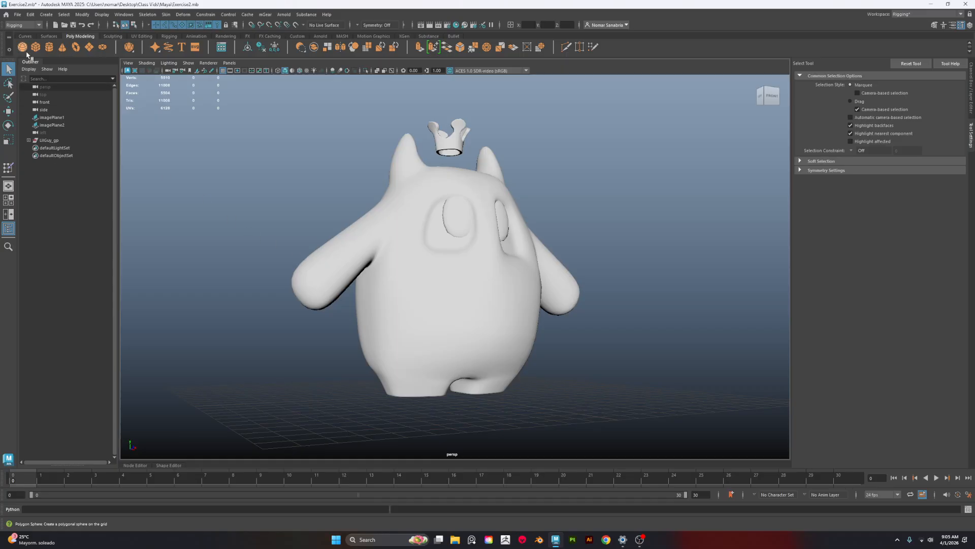
Create a polygon cylinder and move it about 9 units along X, clear of the character's body
click(49, 47)
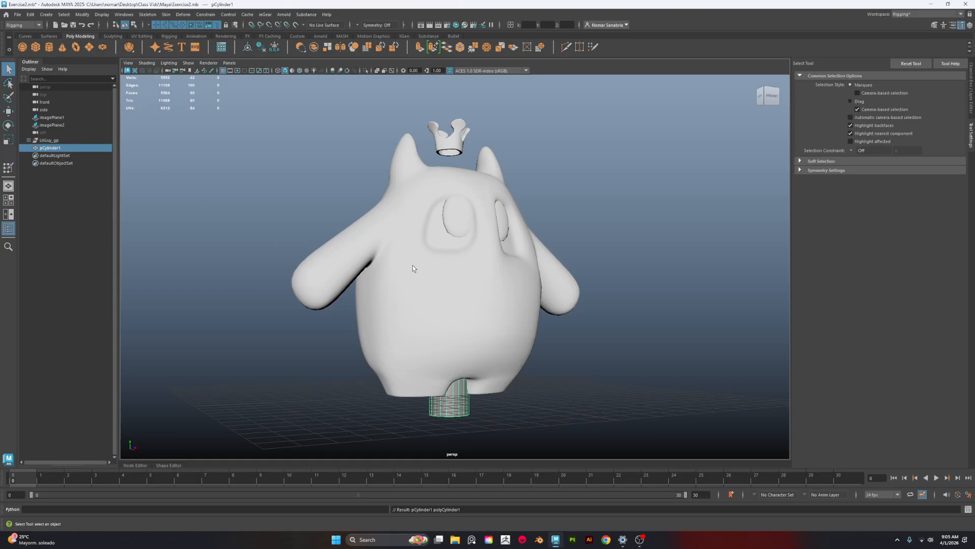
alt+drag(413, 265, 453, 315)
key(w)
drag(508, 394, 324, 394)
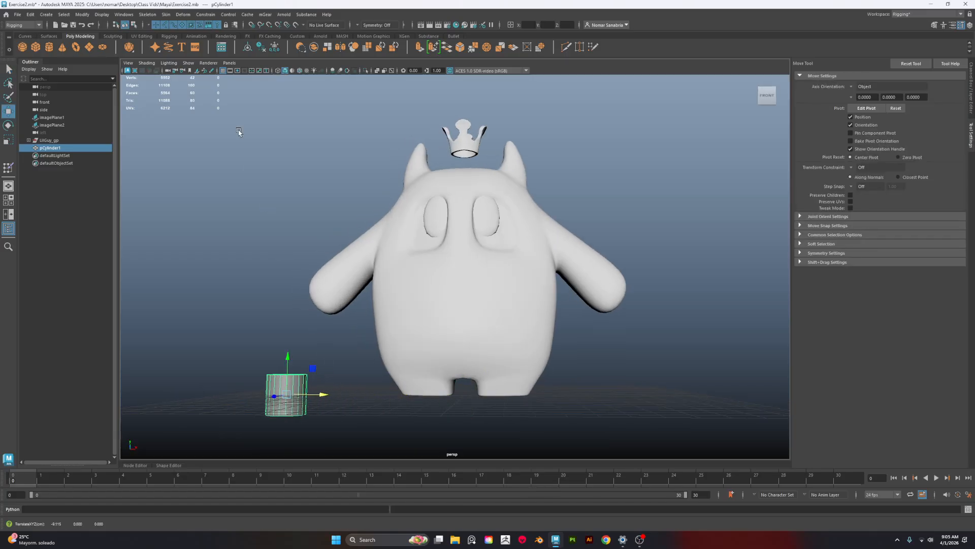
Create a polygon sphere, move it over to the cylinder and seat it on the cylinder's upper end
click(23, 47)
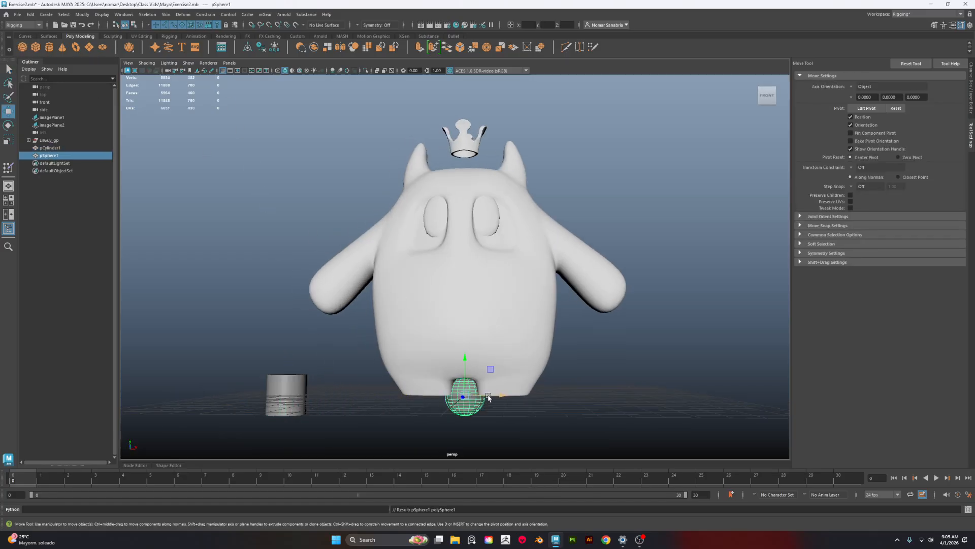
drag(489, 391, 310, 379)
alt+drag(310, 379, 301, 370)
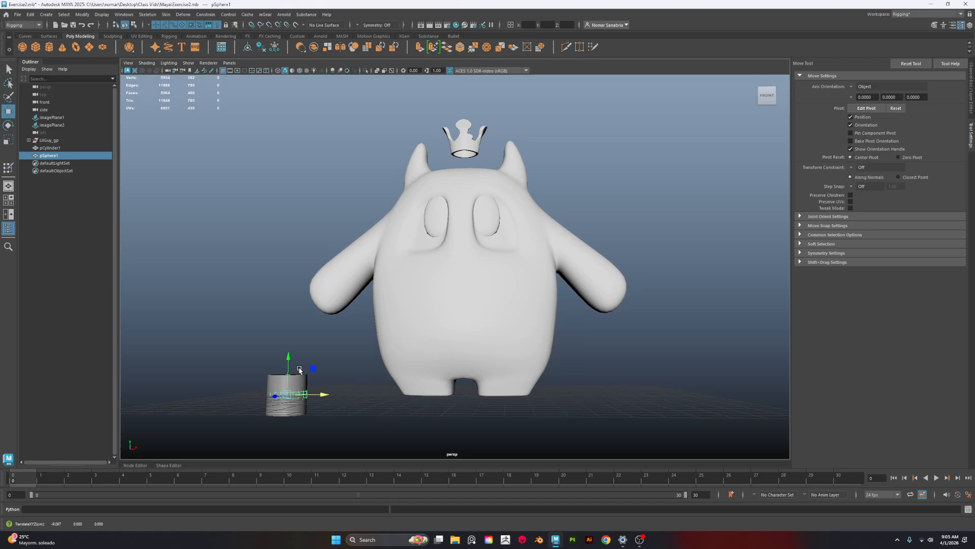
alt+middle_drag(301, 370, 382, 295)
alt+right_drag(382, 294, 476, 417)
drag(289, 345, 262, 325)
alt+middle_drag(262, 325, 448, 340)
alt+right_drag(449, 340, 468, 349)
drag(405, 316, 401, 316)
Duplicate the cylinder upward so the copy sits above the sphere, and have all three pieces selected
click(366, 392)
shift+drag(364, 345, 347, 209)
alt+right_drag(346, 218, 294, 284)
mouse_move(294, 295)
alt+mouse_down()
mouse_move(315, 281)
mouse_move(414, 388)
alt+mouse_up()
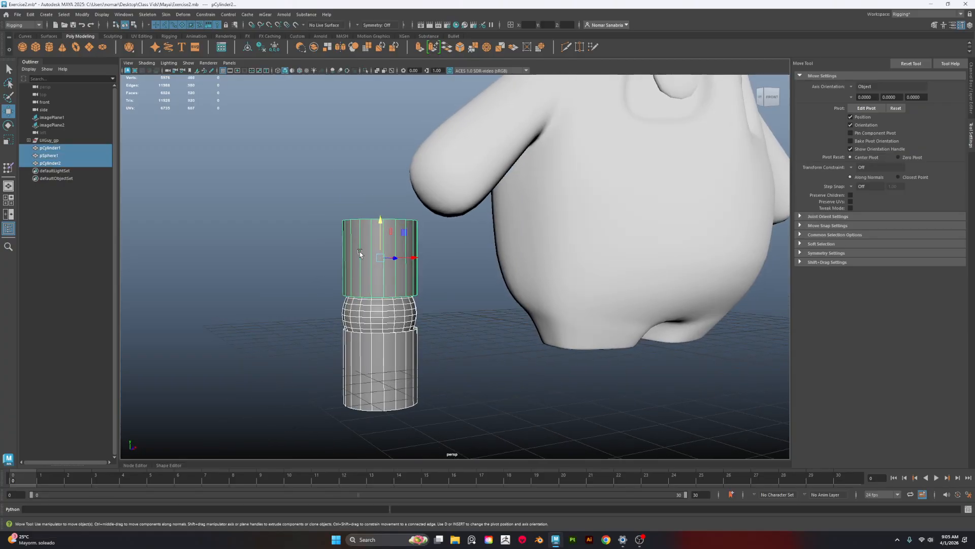
click(275, 49)
alt+drag(256, 310, 323, 328)
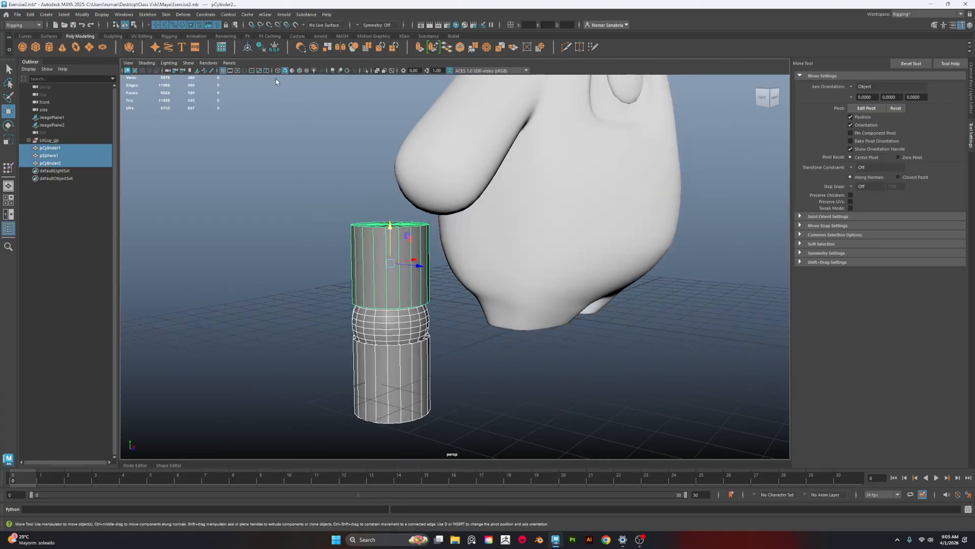
click(260, 49)
alt+middle_drag(330, 325, 312, 234)
alt+right_drag(313, 234, 343, 236)
Try rotating the sphere and the lower cylinder separately, and undo the cylinder's rotation
click(345, 233)
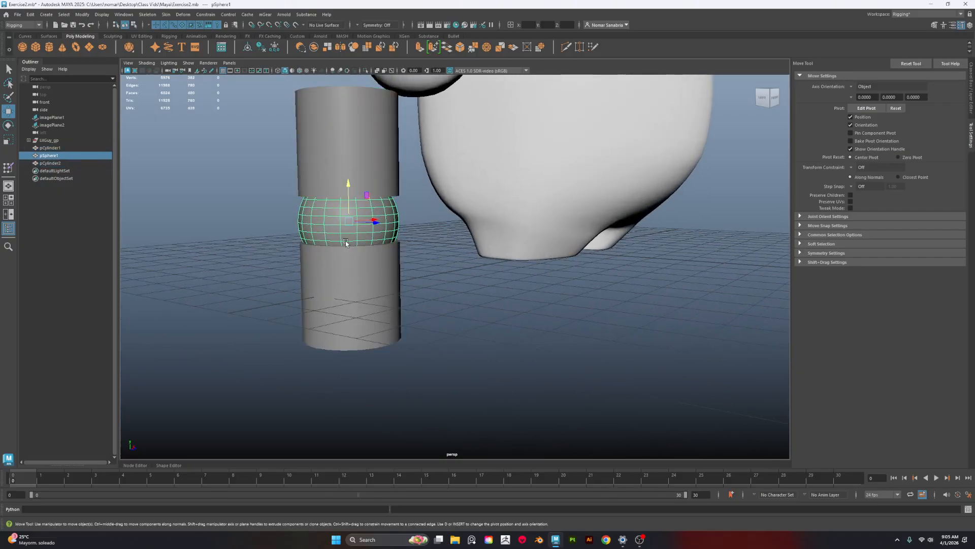
key(e)
drag(369, 206, 363, 174)
click(361, 323)
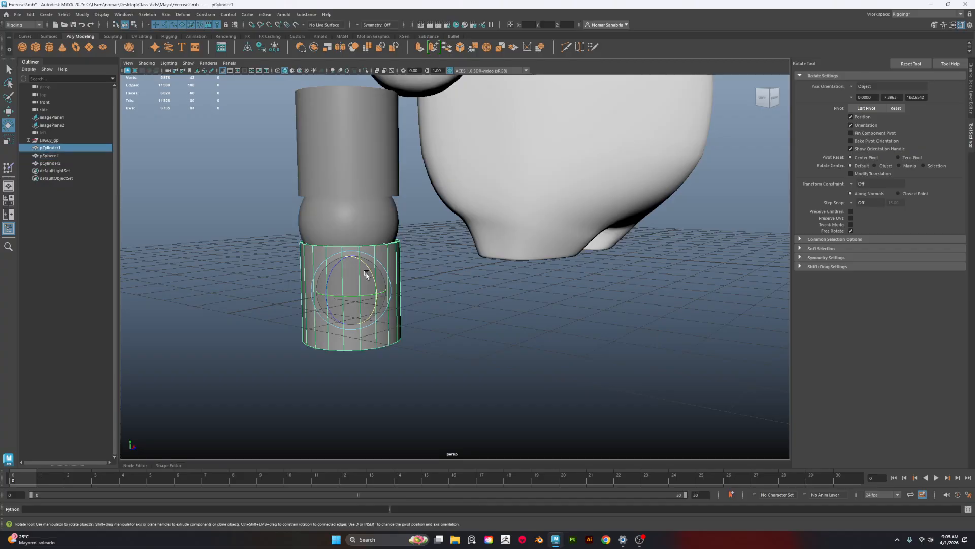
drag(363, 273, 402, 318)
key(ctrl+z)
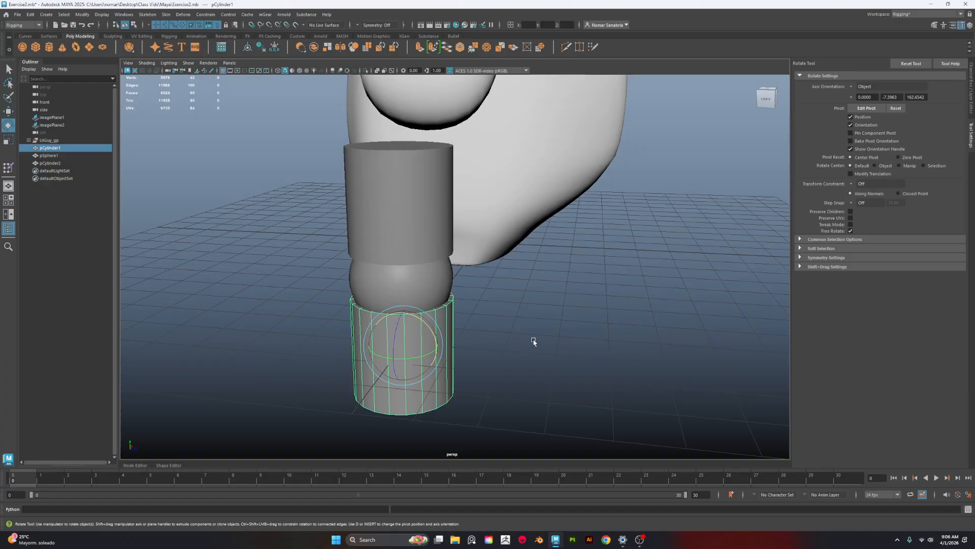
Parent the lower cylinder to the sphere
alt+drag(534, 338, 407, 285)
shift+click(405, 240)
alt+drag(554, 294, 596, 364)
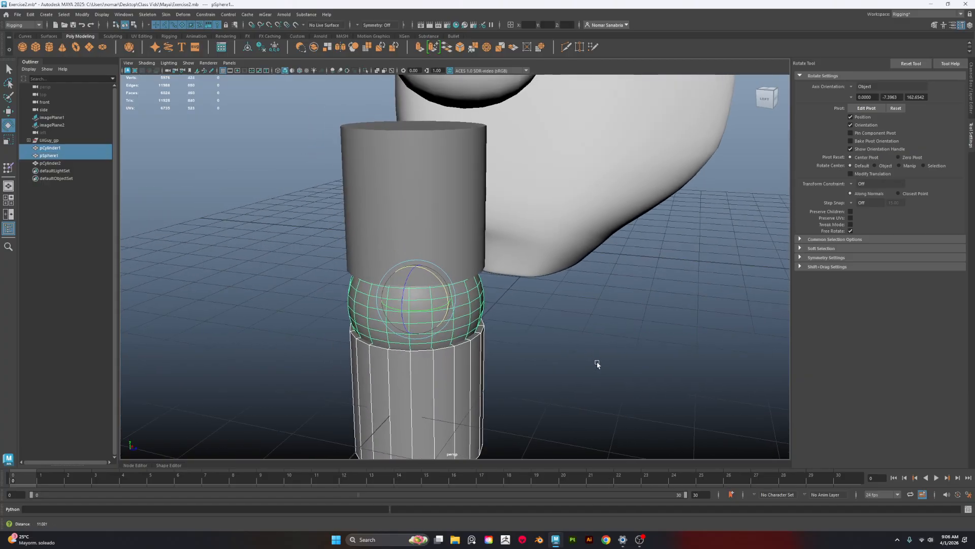
alt+right_drag(596, 363, 631, 333)
alt+drag(632, 333, 592, 331)
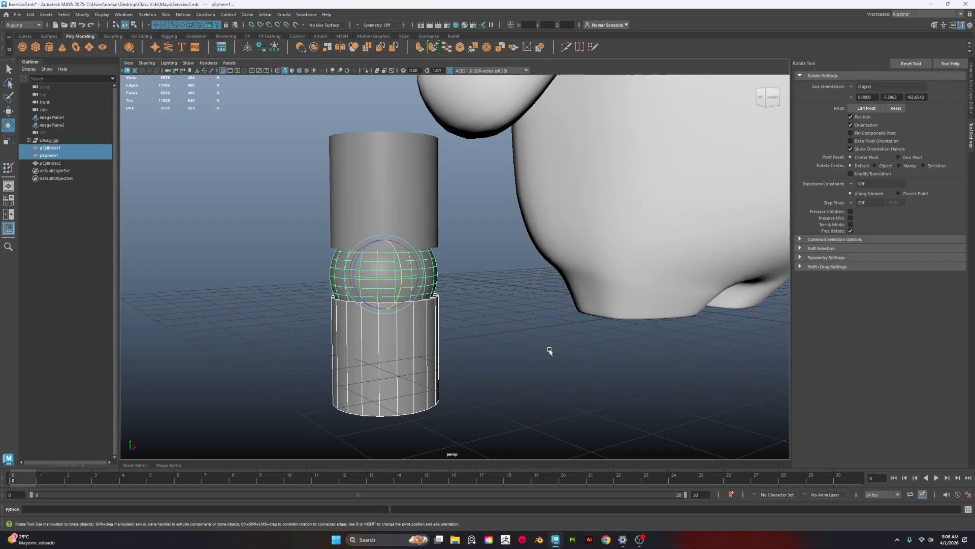
key(p)
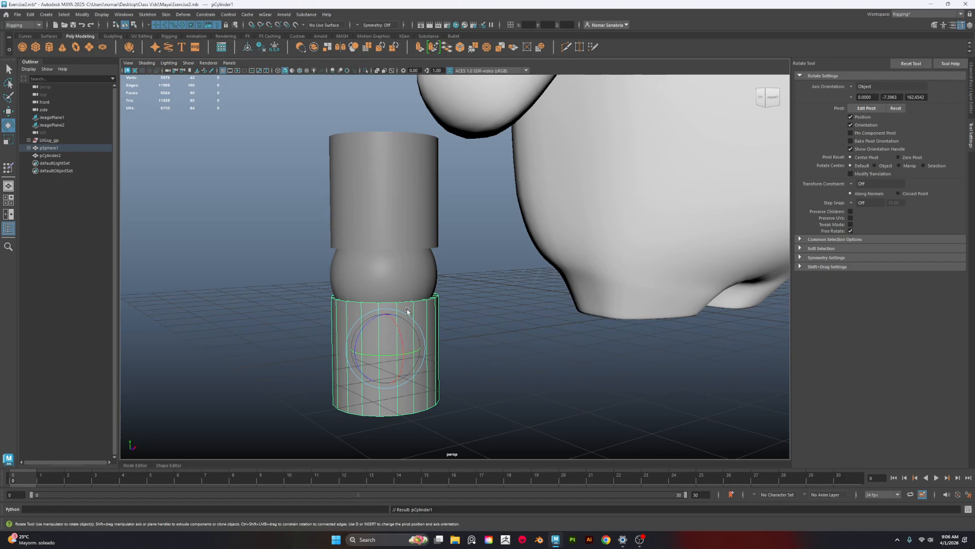
Expand the sphere's hierarchy in the Outliner and rotate the parent sphere to swing its child cylinder like a joint
click(28, 147)
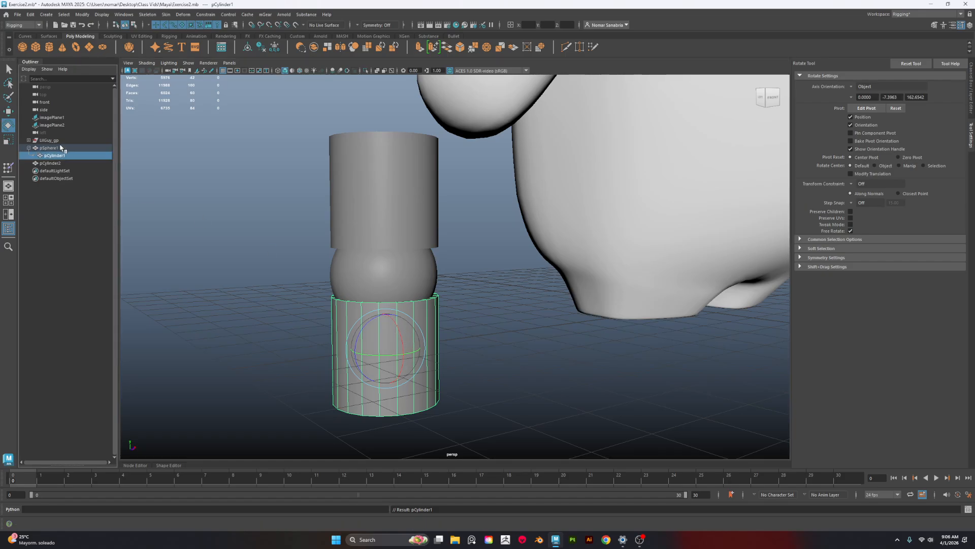
click(59, 149)
click(67, 155)
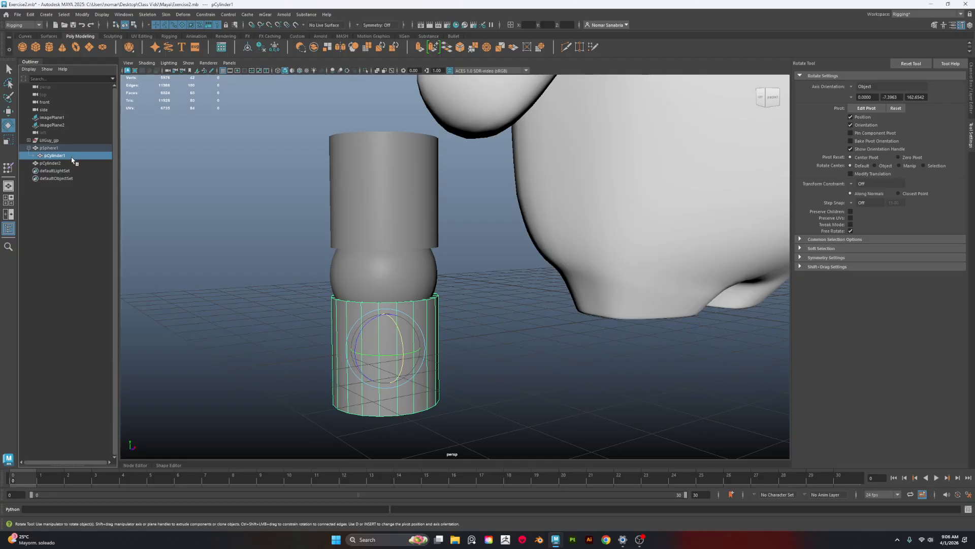
click(60, 148)
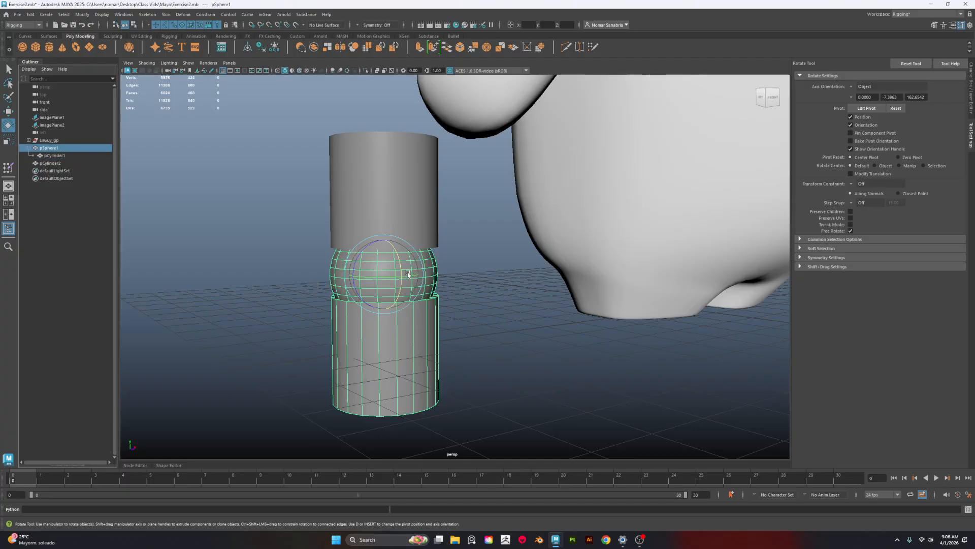
drag(396, 259, 398, 287)
alt+drag(256, 278, 376, 278)
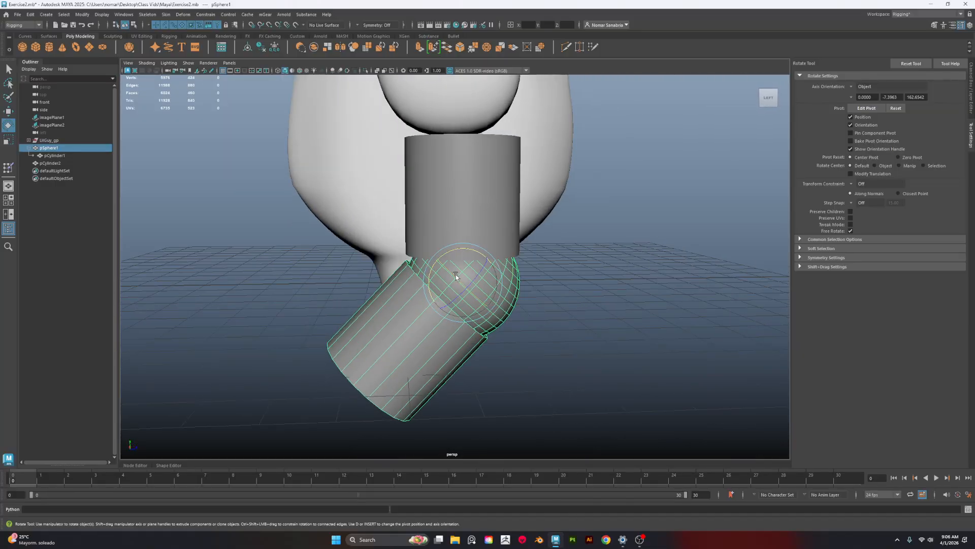
drag(456, 275, 451, 252)
Move the child cylinder away from the sphere and rotate the sphere to swing the cylinder around it
click(370, 344)
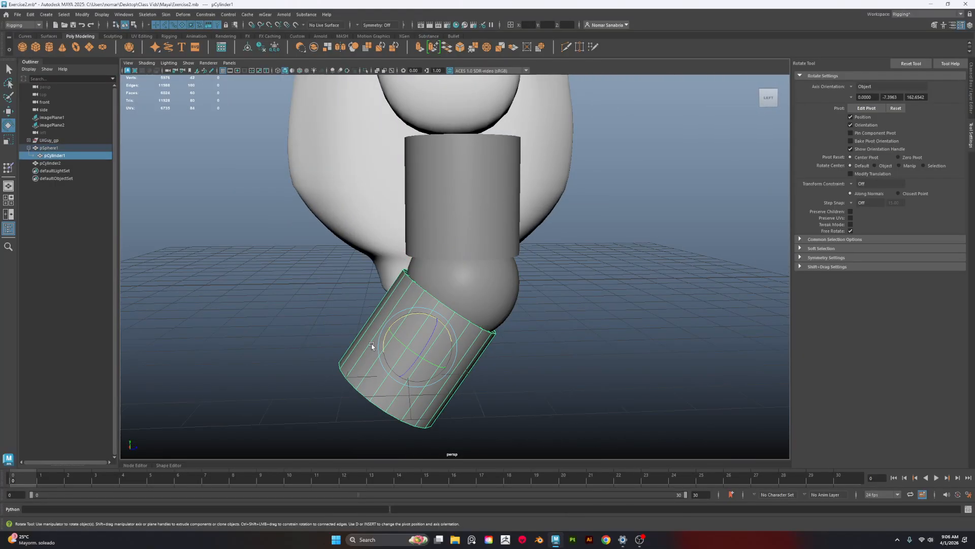
drag(446, 330, 241, 290)
key(w)
click(480, 316)
key(e)
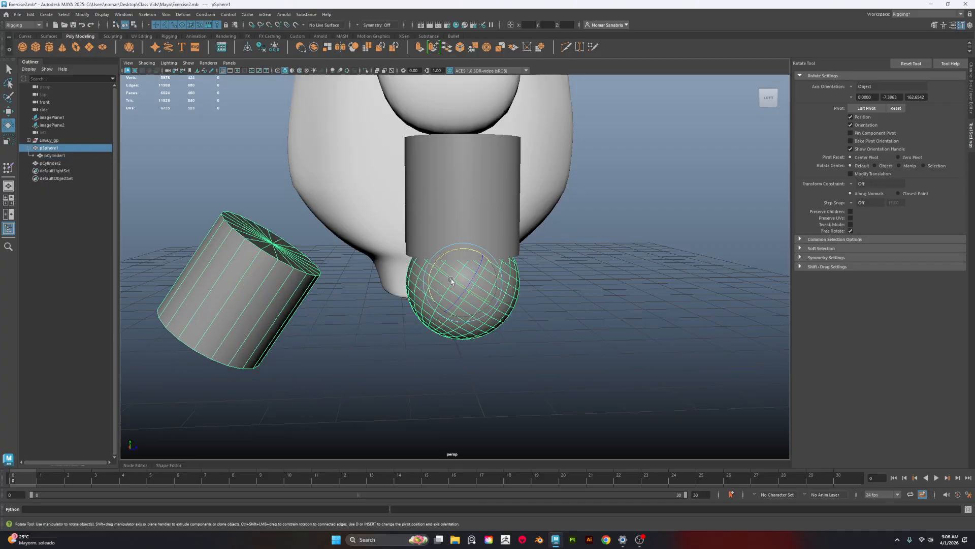
drag(451, 279, 431, 327)
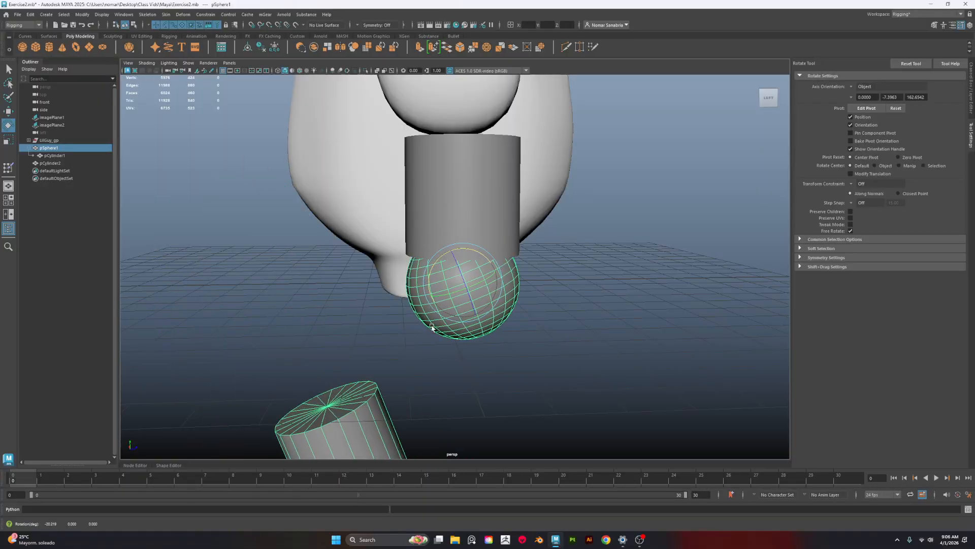
Delete the child cylinder, the sphere and the remaining upper cylinder
click(378, 390)
key(Delete)
click(481, 297)
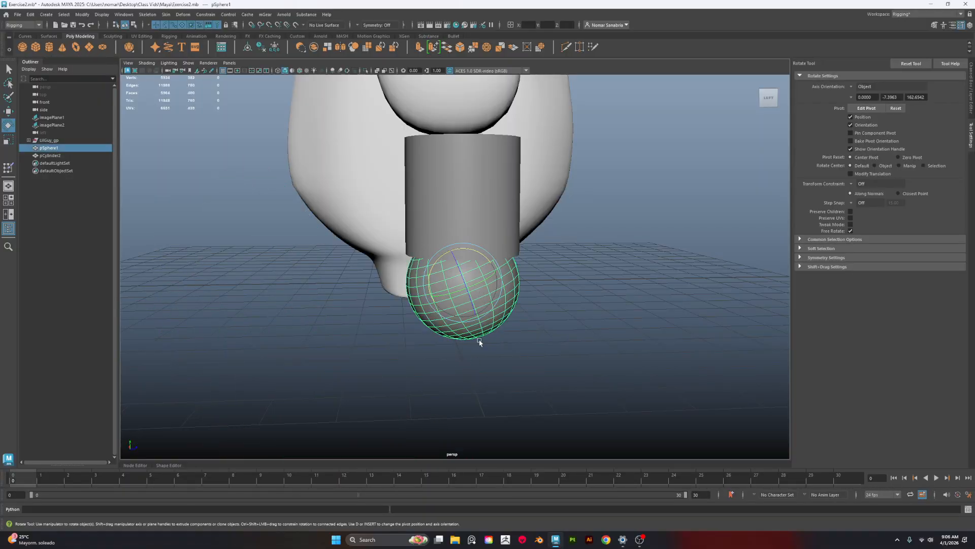
key(Delete)
click(455, 233)
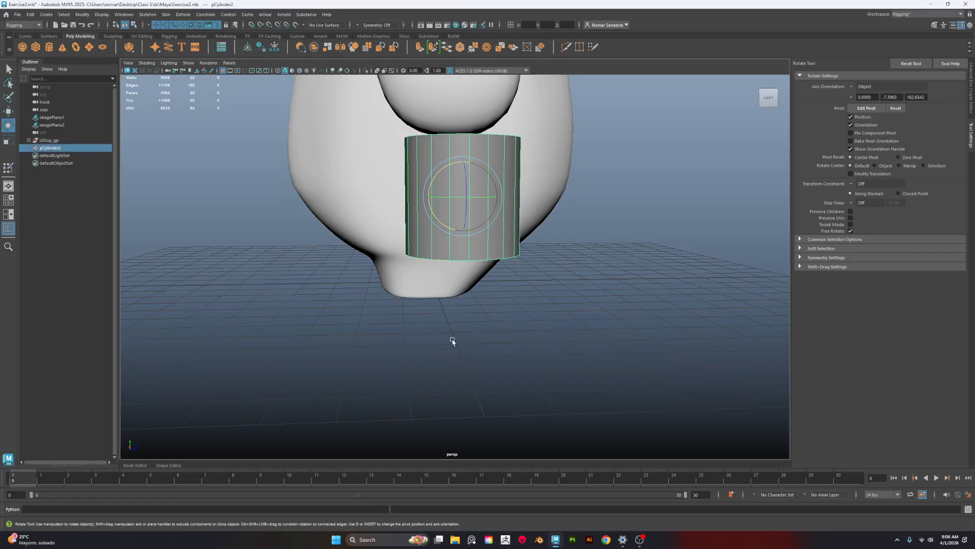
key(Delete)
alt+drag(235, 183, 444, 371)
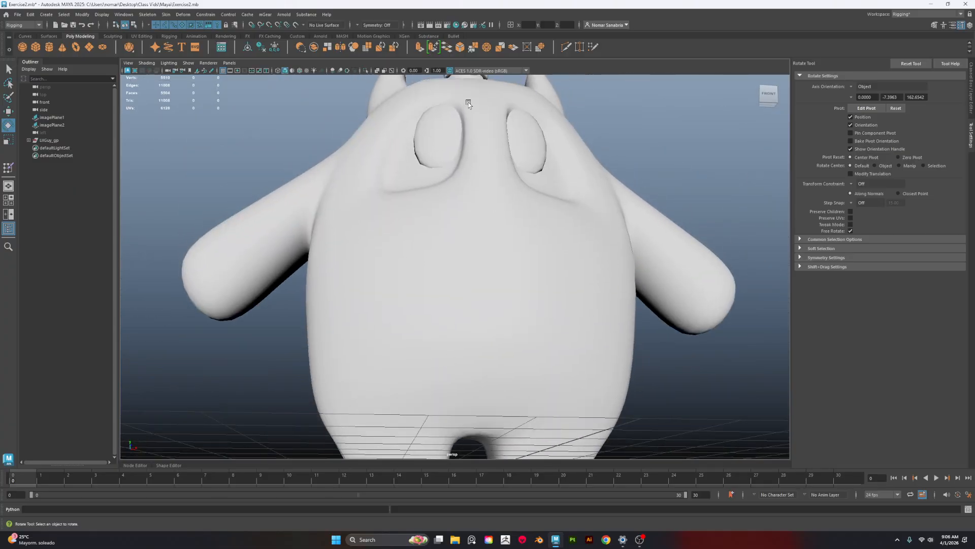
alt+drag(468, 103, 561, 273)
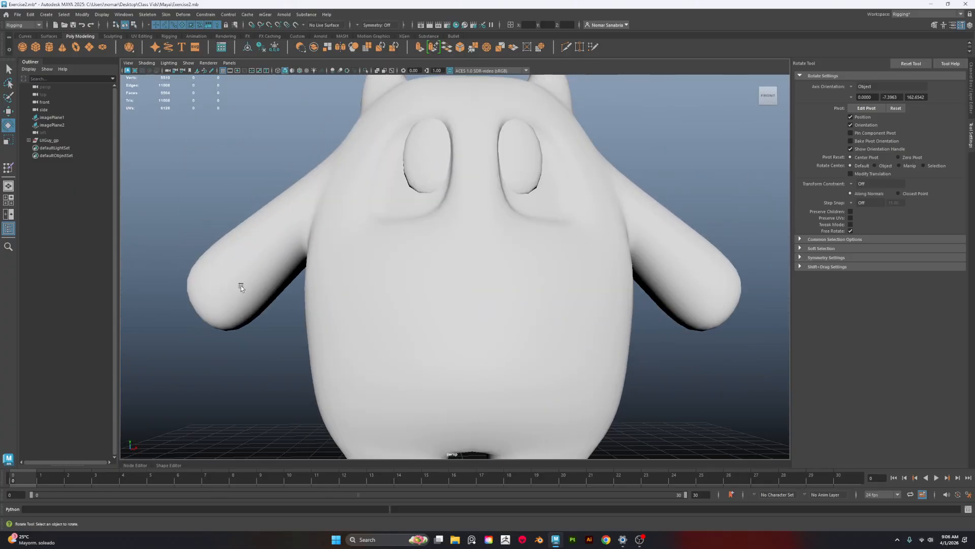
scroll(561, 326, down, 3)
alt+drag(561, 326, 578, 305)
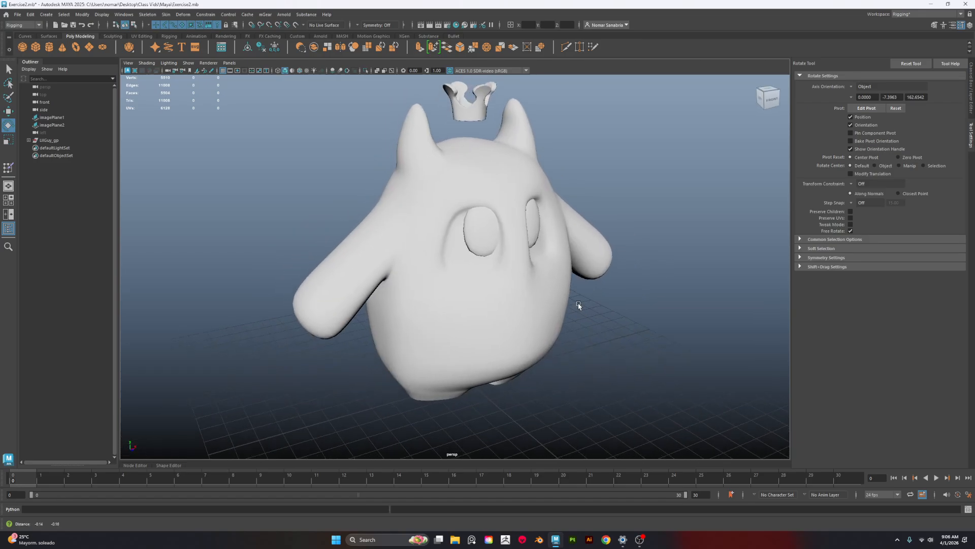
scroll(578, 305, up, 3)
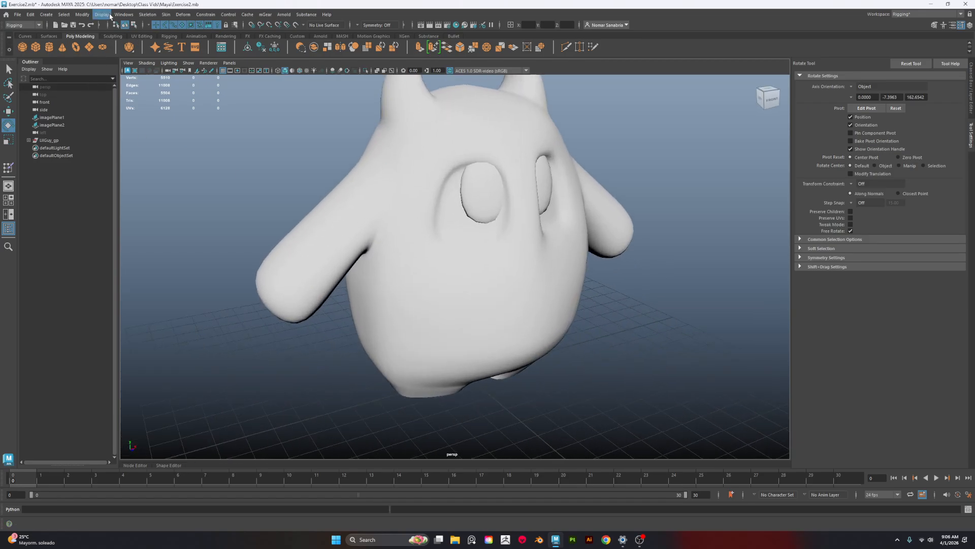
alt+drag(399, 167, 368, 156)
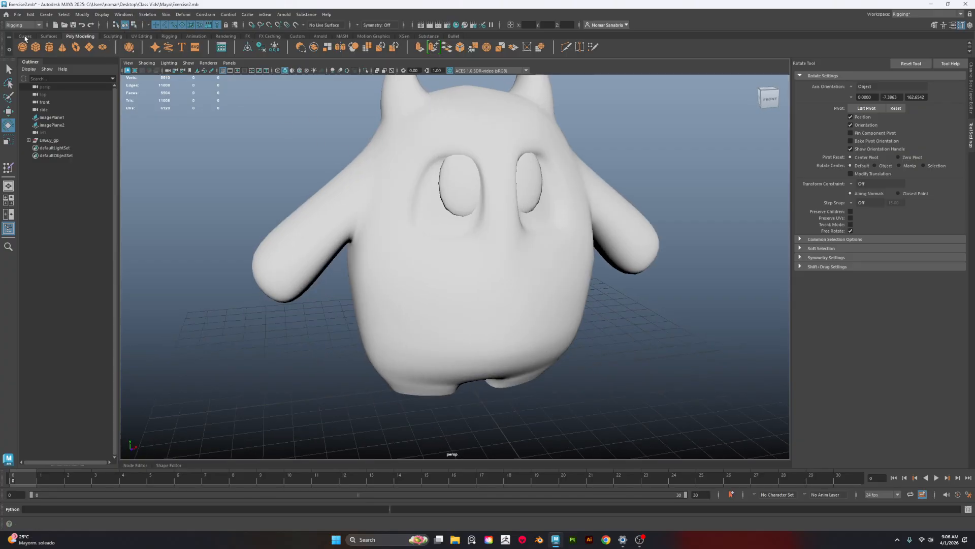
Display the Rigging tool set on the shelf
click(939, 15)
click(212, 126)
click(170, 36)
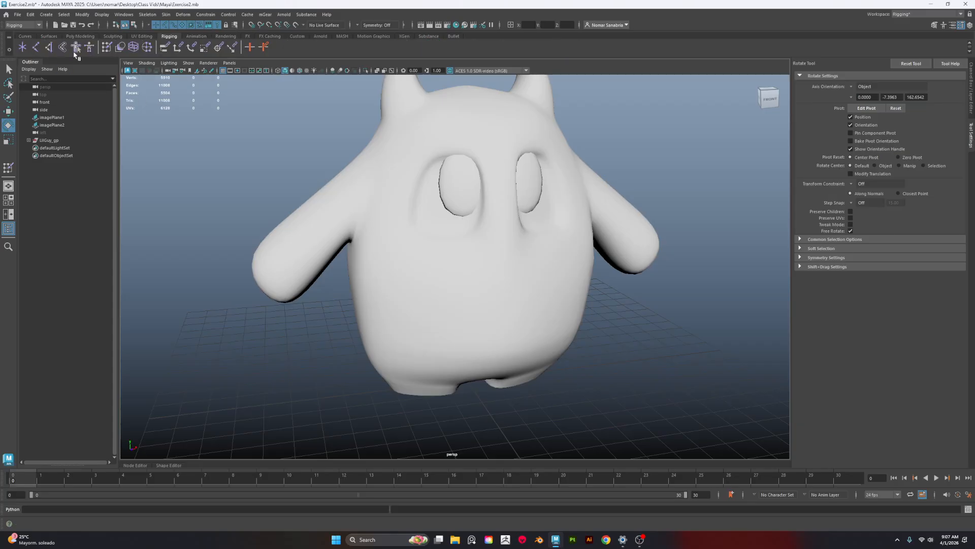
Switch the viewport to the front orthographic view and frame the whole character
alt+drag(471, 218, 508, 257)
key(space)
drag(680, 197, 679, 228)
alt+middle_drag(647, 322, 631, 165)
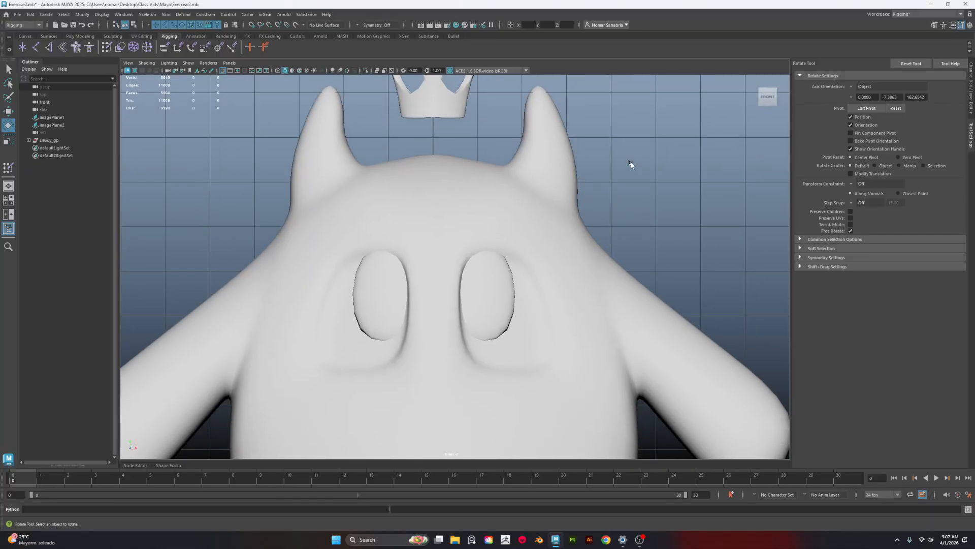
alt+middle_drag(730, 391, 695, 268)
alt+right_drag(696, 268, 616, 260)
alt+middle_drag(616, 259, 658, 272)
alt+right_drag(658, 272, 661, 313)
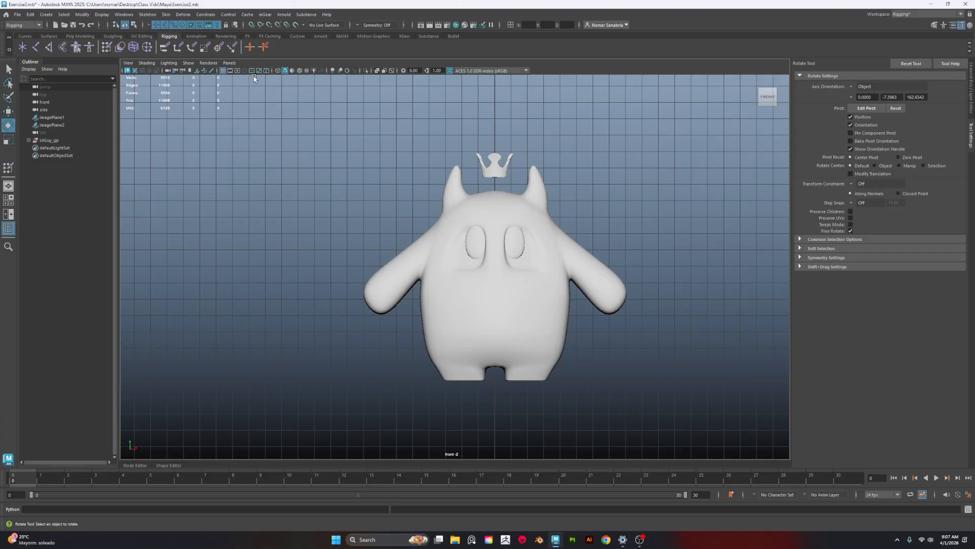
Display the character in wireframe and frame its body closely in the front view
key(4)
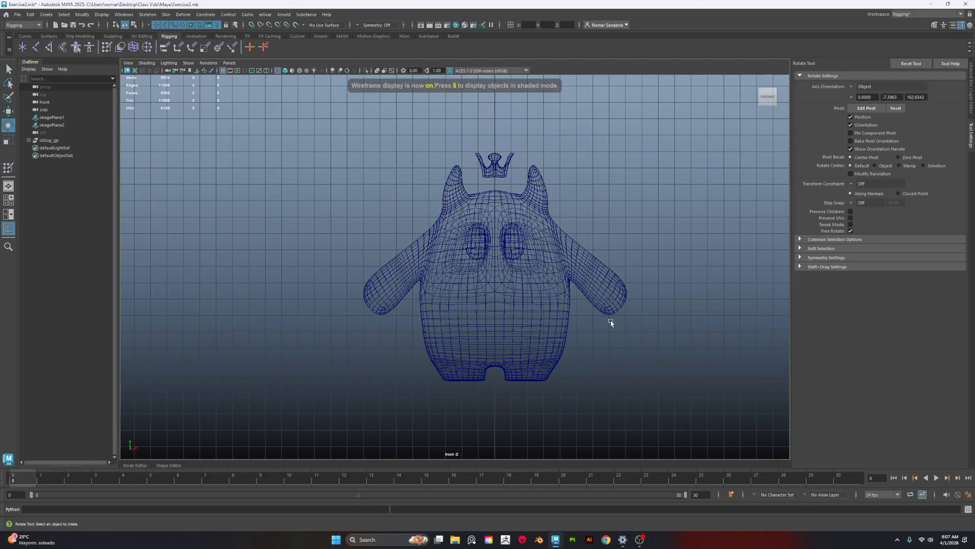
alt+middle_drag(670, 366, 621, 338)
alt+right_drag(620, 337, 692, 403)
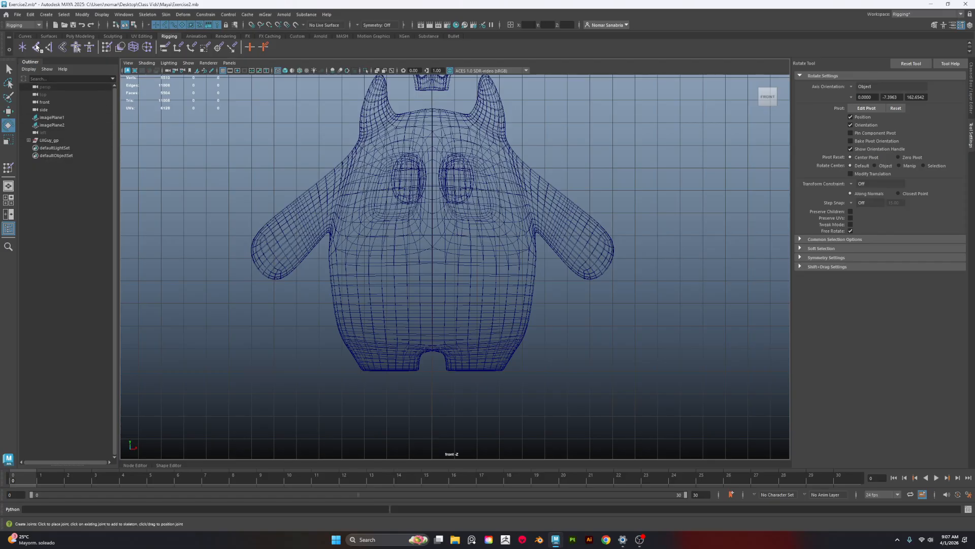
Create the root joint with the Joint tool, snapped to the grid on the character's centre line just above the gap between the feet
click(37, 47)
scroll(446, 326, up, 8)
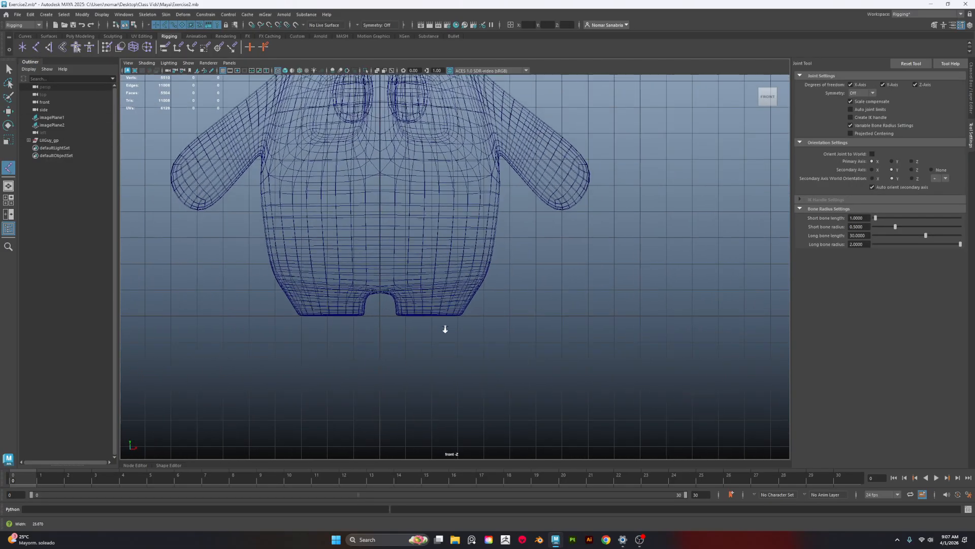
scroll(421, 293, up, 3)
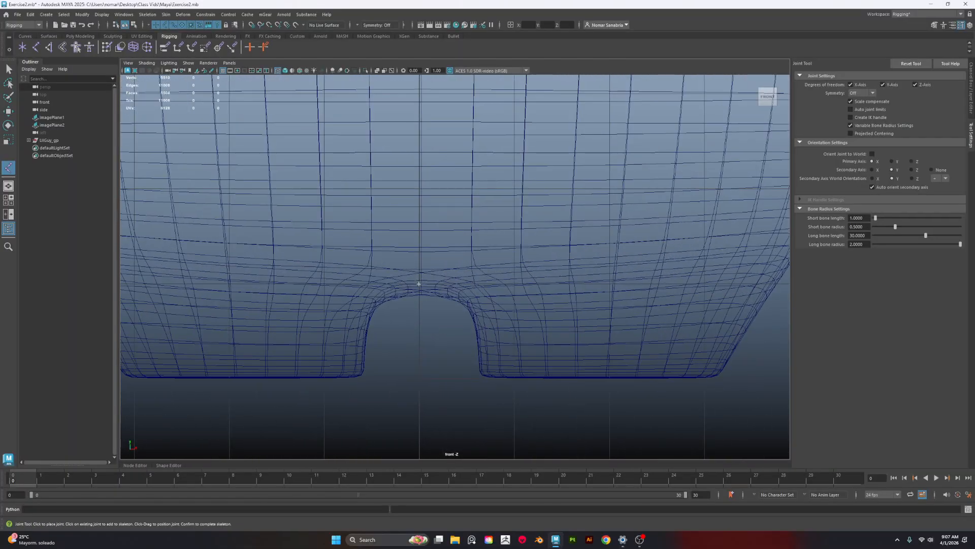
key(x)
click(421, 284)
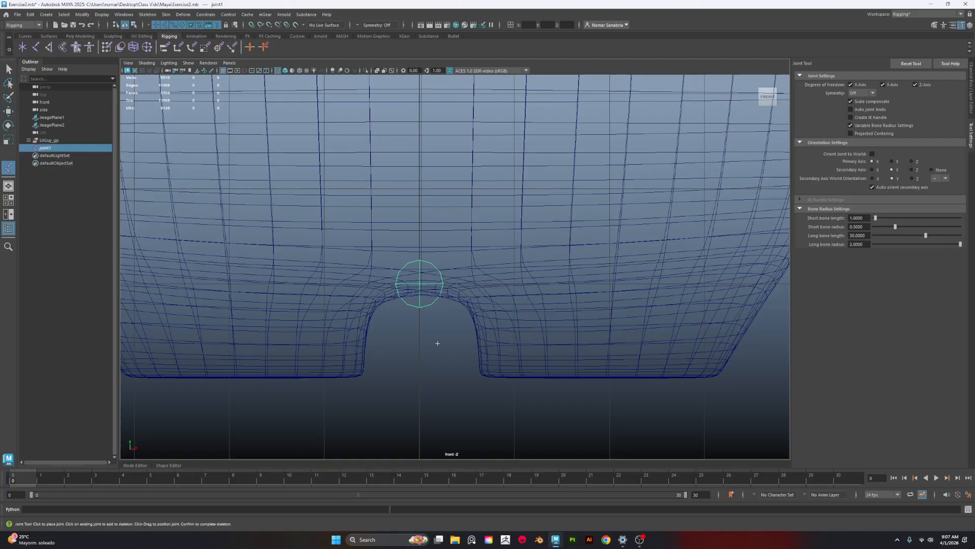
Add a second joint straight above the root, on the centre line in the middle of the torso
scroll(479, 233, down, 5)
scroll(510, 314, up, 3)
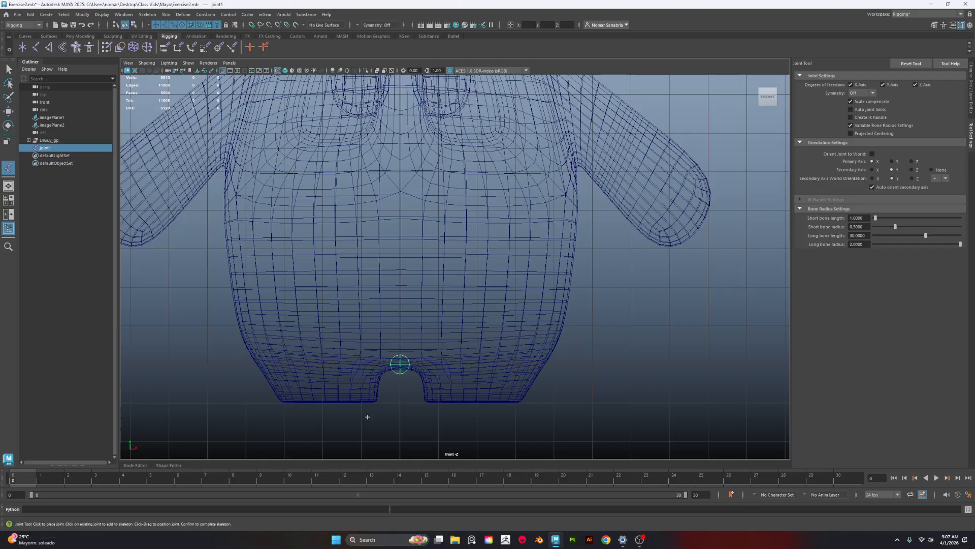
alt+middle_drag(396, 258, 411, 321)
alt+middle_drag(472, 321, 471, 339)
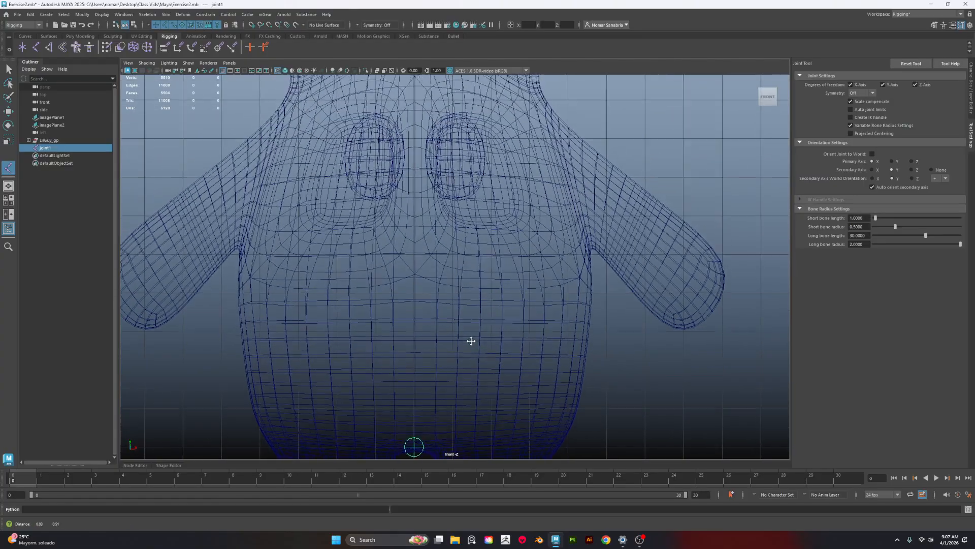
alt+right_drag(471, 340, 475, 258)
alt+middle_drag(493, 341, 468, 276)
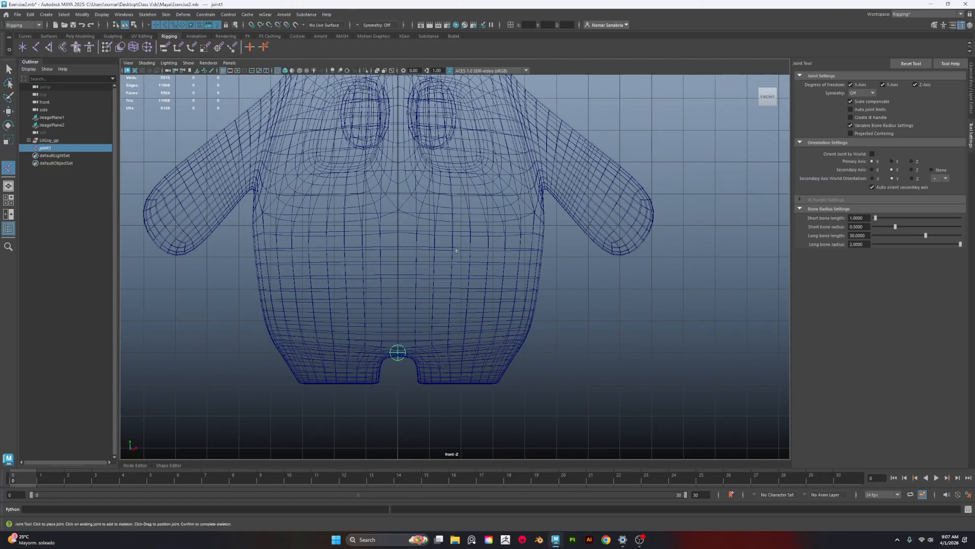
alt+right_drag(467, 277, 522, 391)
alt+middle_drag(414, 281, 500, 387)
alt+right_drag(500, 388, 448, 338)
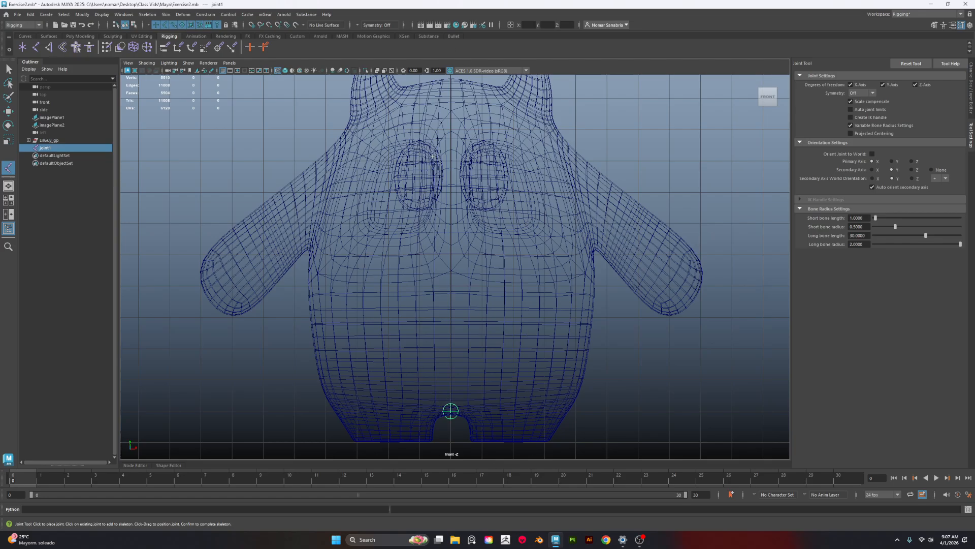
drag(451, 328, 450, 289)
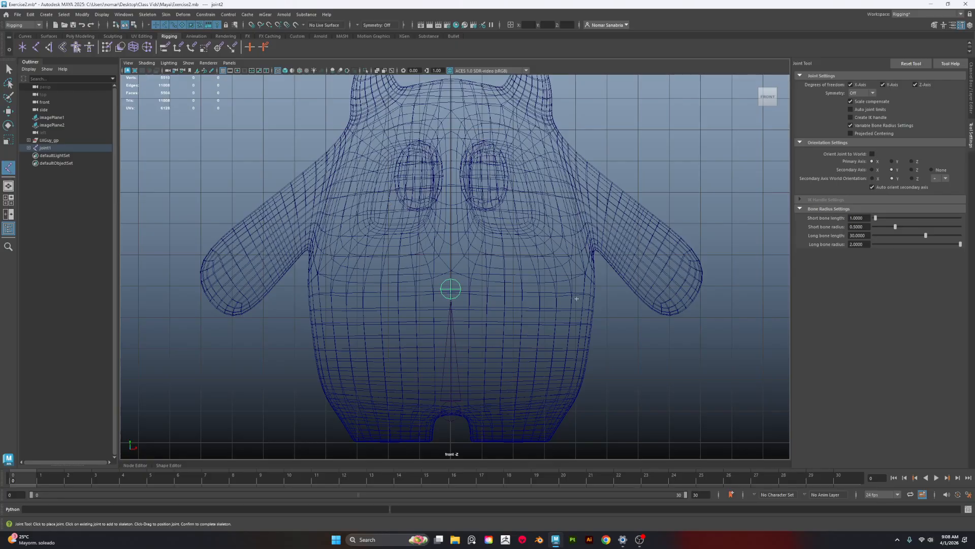
Add a third joint in line at the top of the head and complete the joint chain
alt+right_drag(483, 299, 466, 286)
alt+middle_drag(469, 239, 470, 311)
alt+middle_drag(438, 254, 433, 198)
alt+right_drag(433, 199, 529, 295)
alt+middle_drag(468, 241, 462, 306)
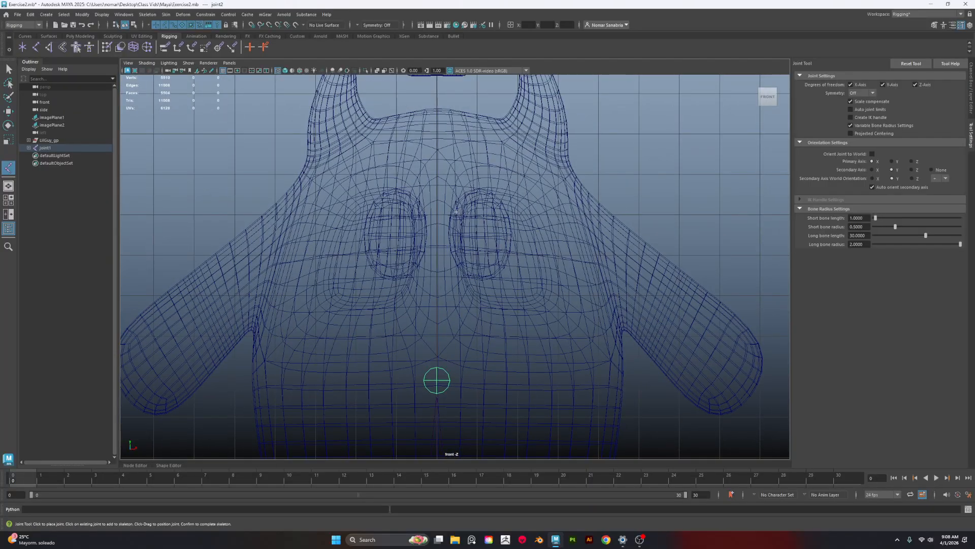
alt+middle_drag(472, 298, 466, 205)
alt+middle_drag(450, 372, 445, 302)
alt+middle_drag(453, 224, 458, 363)
shift+drag(431, 197, 431, 168)
alt+middle_drag(462, 274, 478, 159)
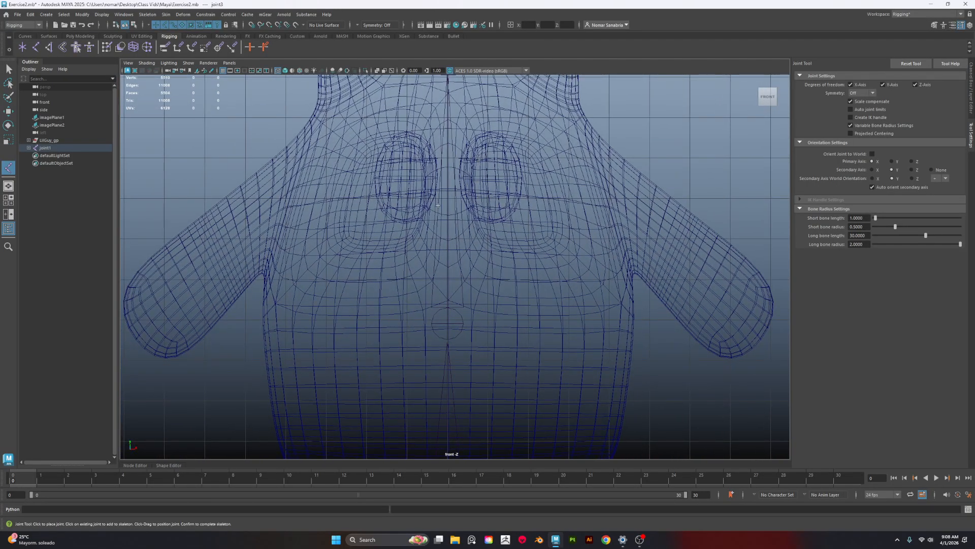
alt+middle_drag(438, 206, 441, 304)
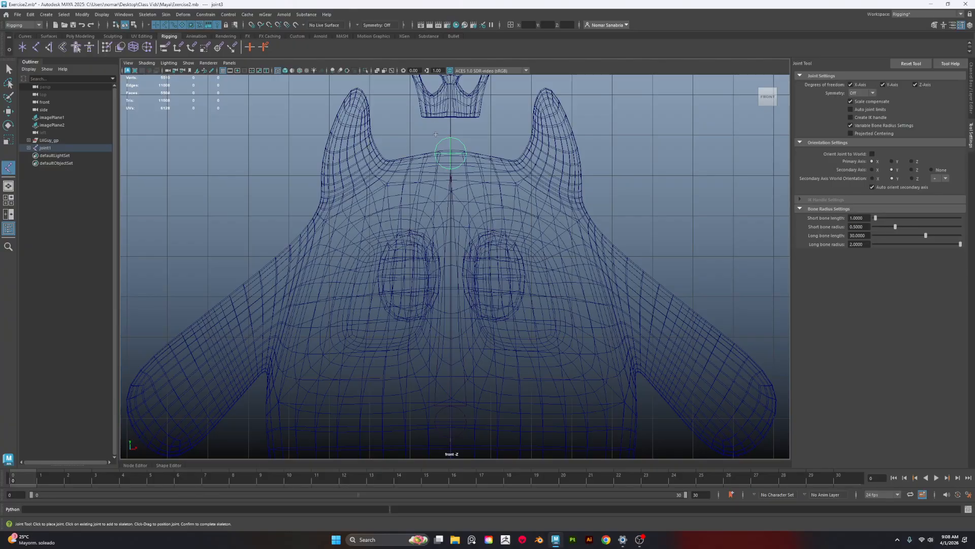
scroll(489, 307, down, 3)
alt+middle_drag(512, 333, 502, 252)
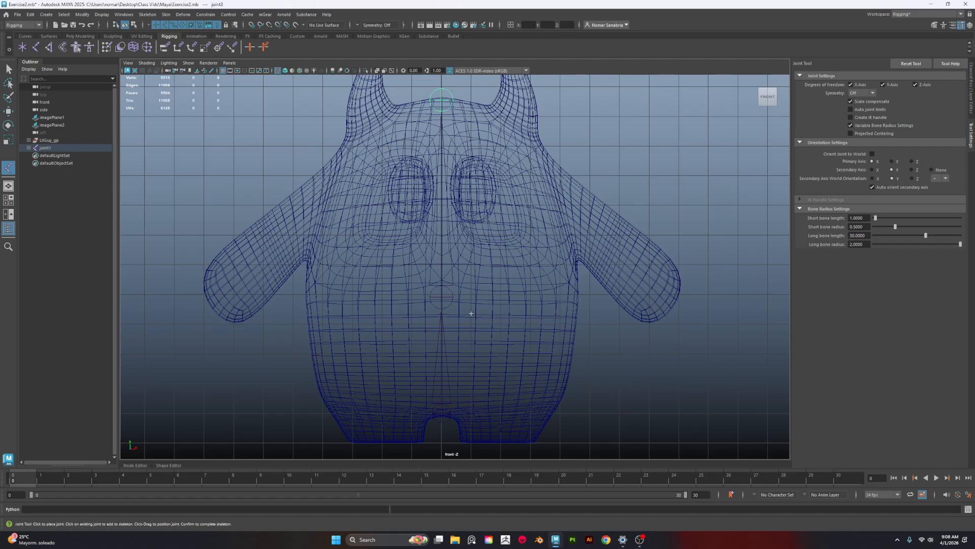
key(e)
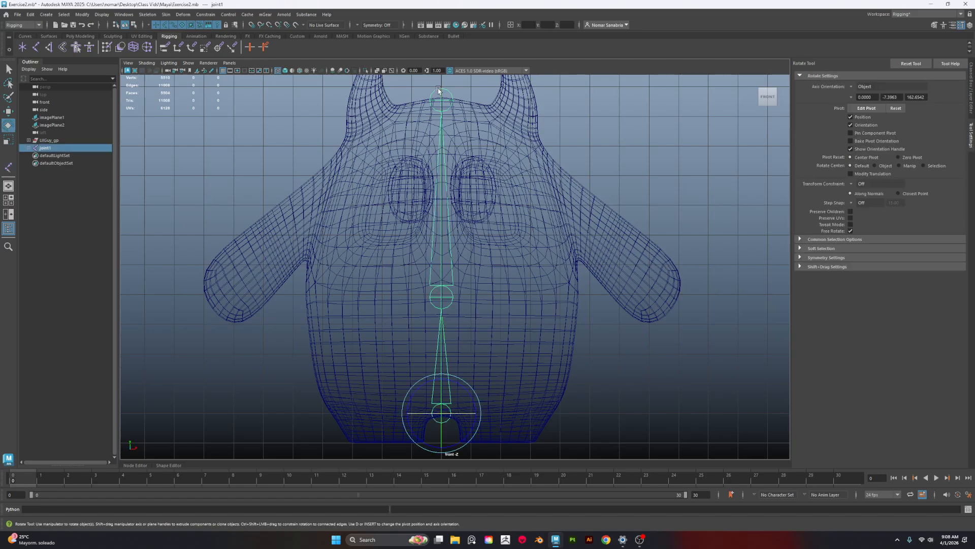
Expand the new joint hierarchy in the Outliner and inspect its two child joints
click(29, 148)
click(33, 155)
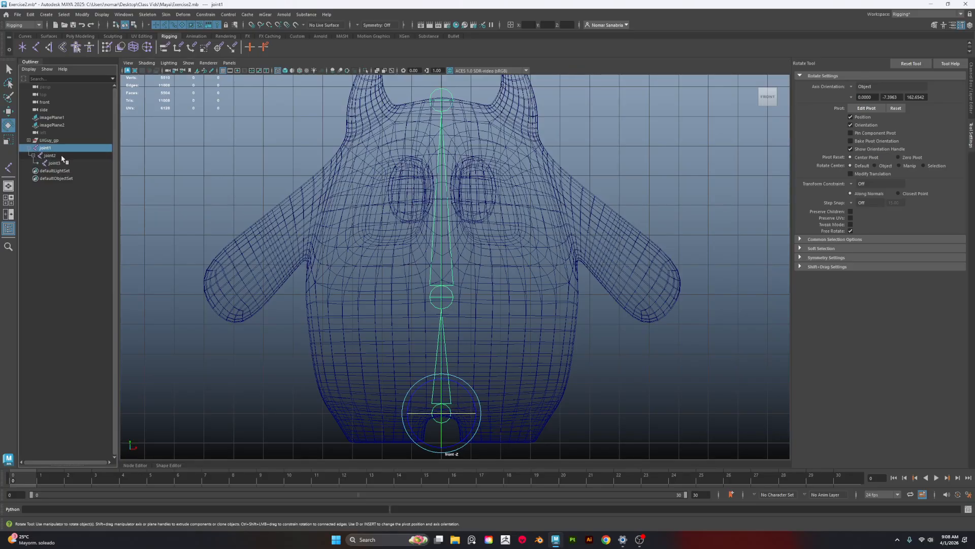
click(56, 156)
click(62, 164)
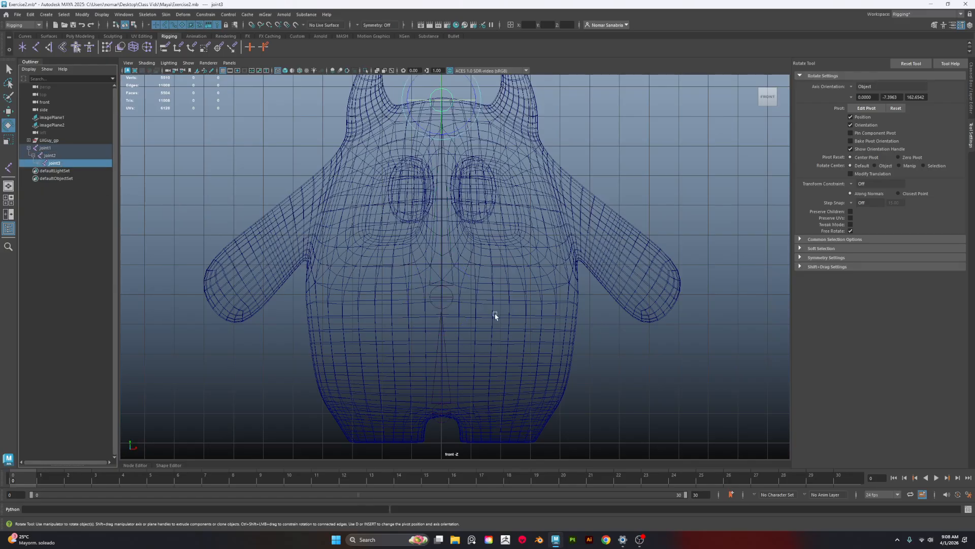
alt+right_drag(496, 318, 525, 255)
alt+middle_drag(526, 256, 524, 254)
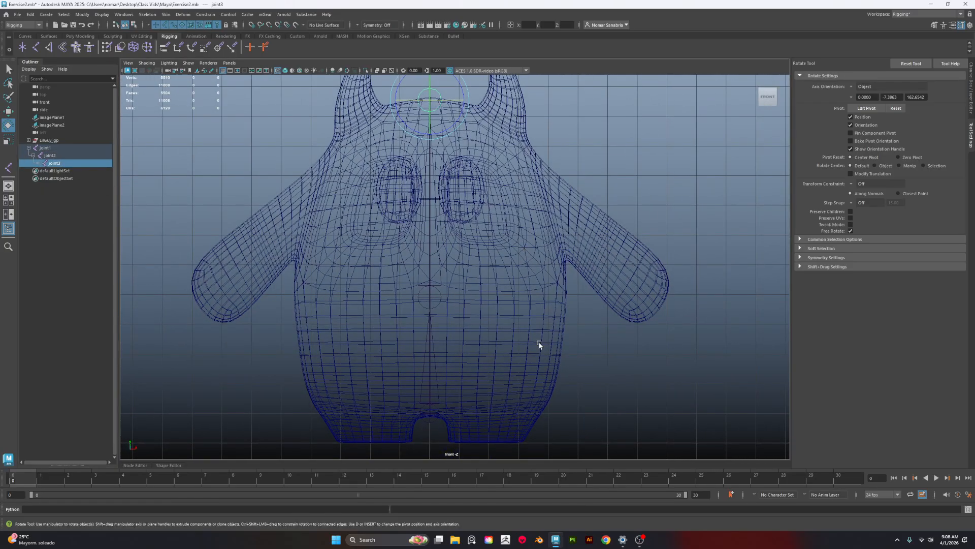
alt+middle_drag(639, 353, 565, 251)
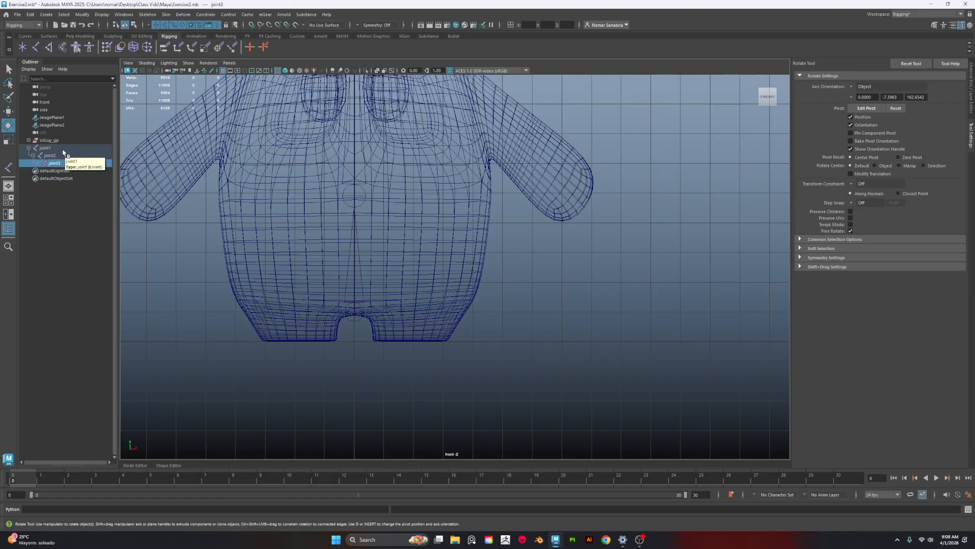
alt+middle_drag(370, 228, 412, 322)
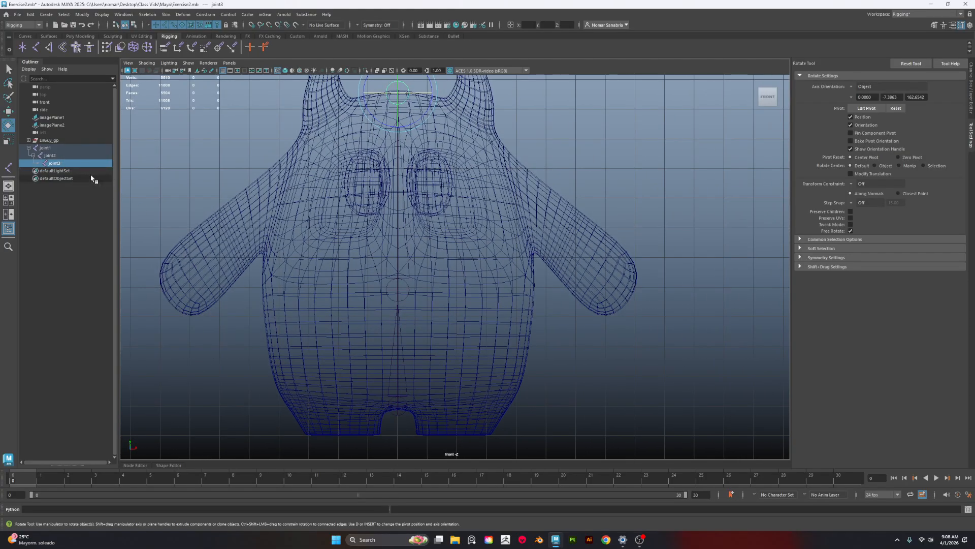
Rename the root joint as COG_jt
click(63, 148)
double_click(65, 148)
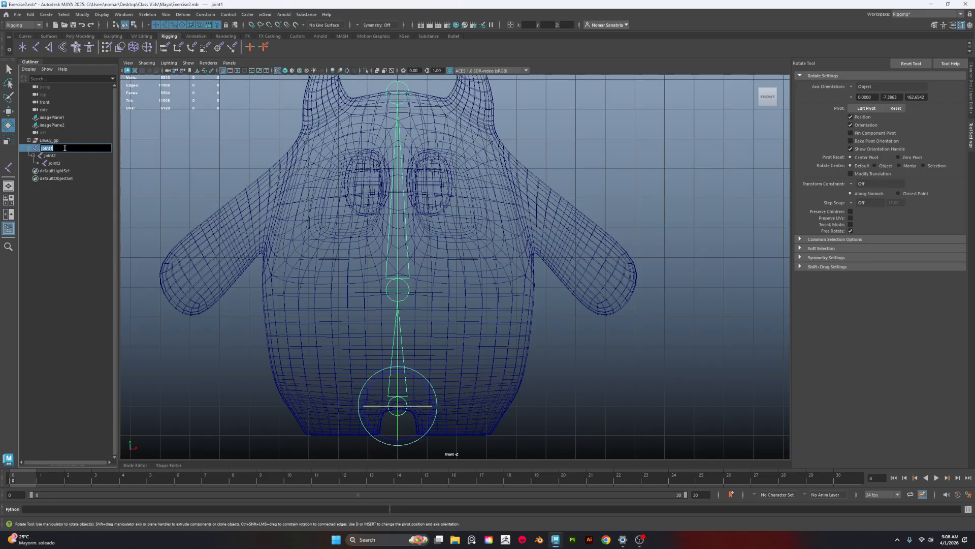
text(COG_jt)
key(Return)
Rename the middle joint as Body_jt and the top joint as Head_jt
double_click(64, 154)
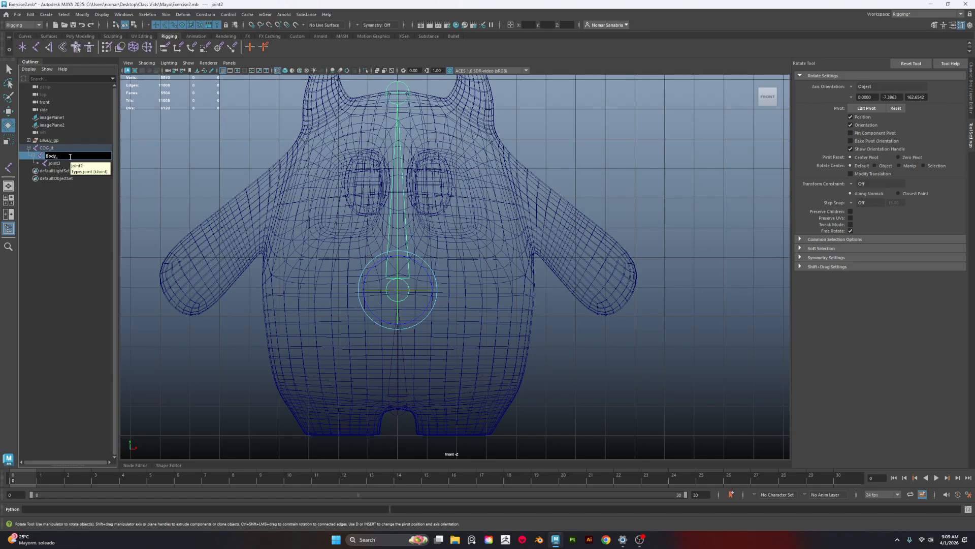
key(Return)
double_click(71, 163)
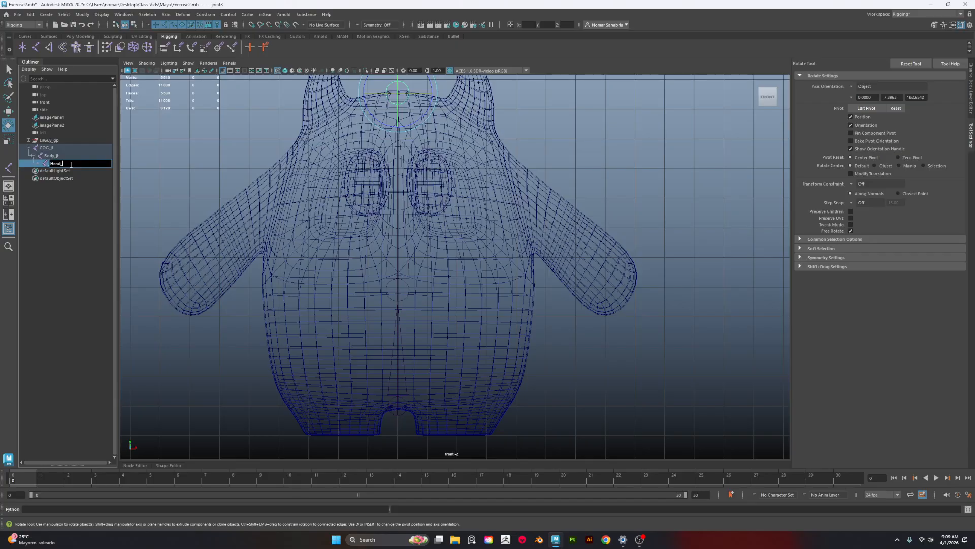
key(Return)
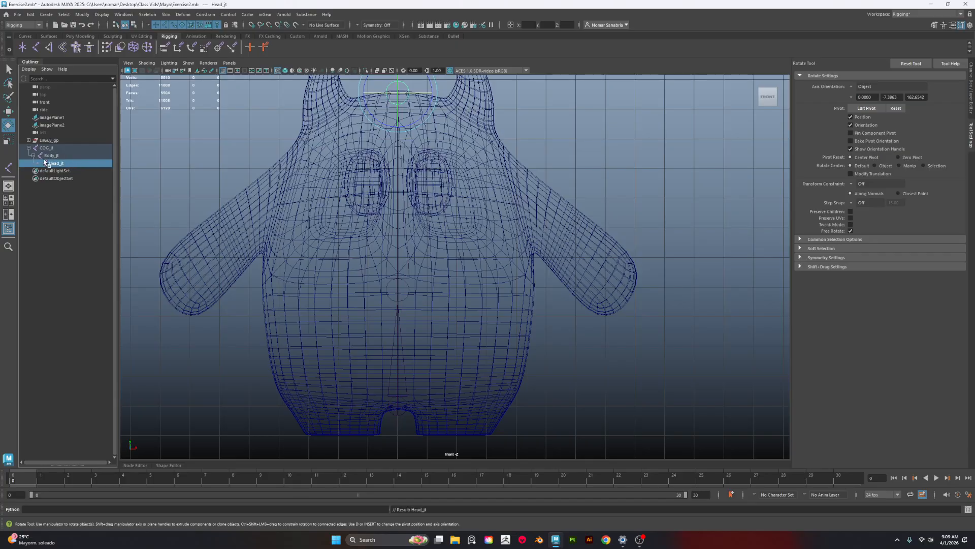
Switch to the perspective view and orbit to a three-quarter view of the character
alt+middle_drag(415, 397, 416, 369)
key(space)
drag(416, 366, 404, 285)
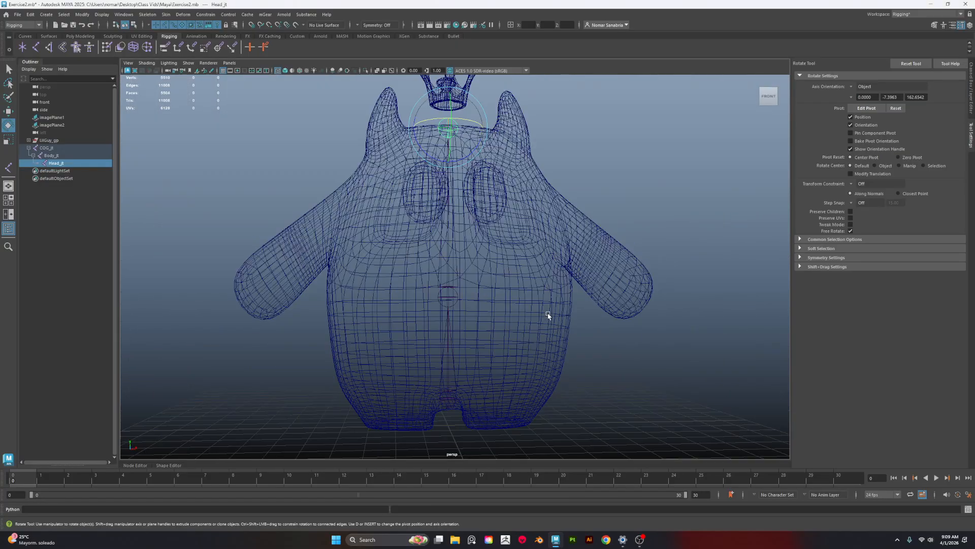
alt+drag(545, 337, 480, 308)
Test-rotate the Body_jt joint and undo the rotation
click(448, 295)
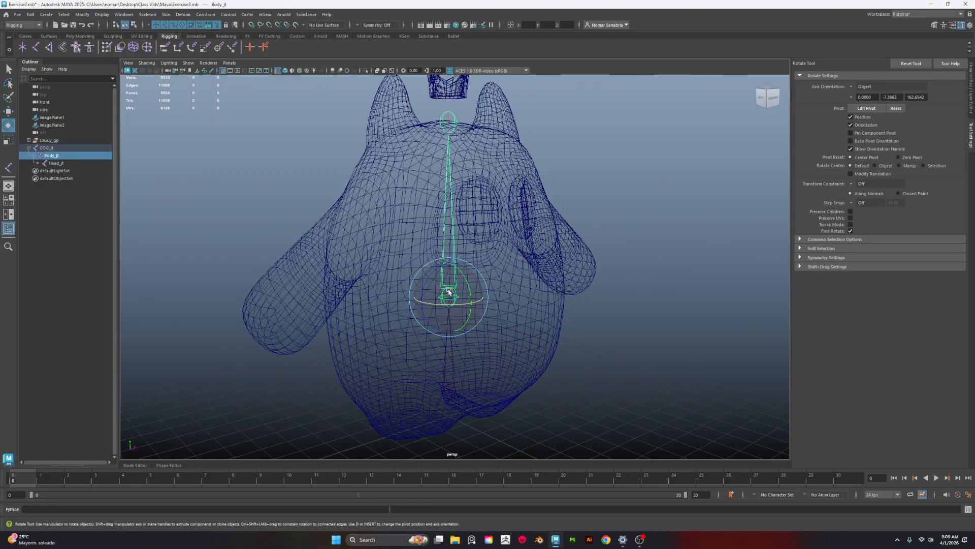
drag(426, 284, 424, 309)
key(ctrl+z)
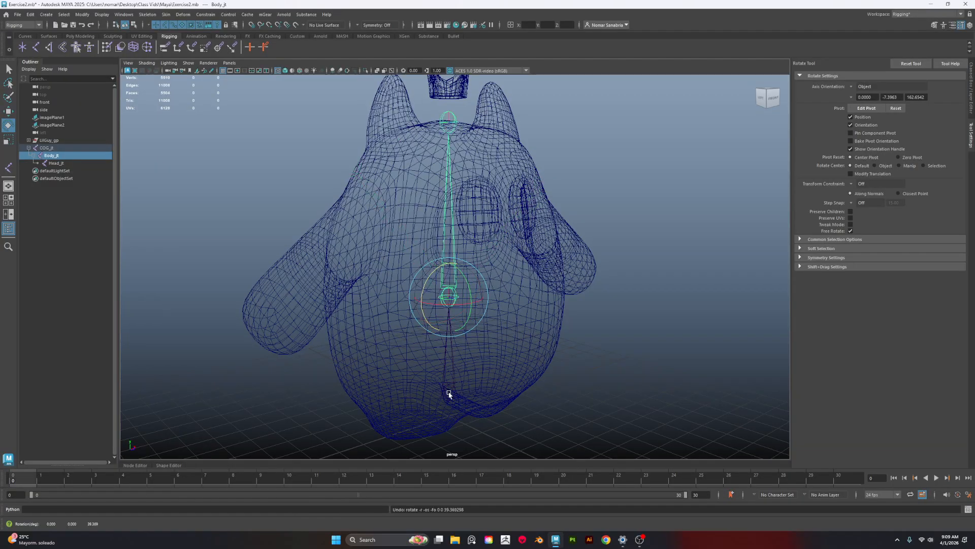
Select the COG_jt joint at the base of the chain, test-rotate it and undo the change
click(450, 393)
alt+middle_drag(586, 422, 562, 345)
scroll(601, 407, up, 8)
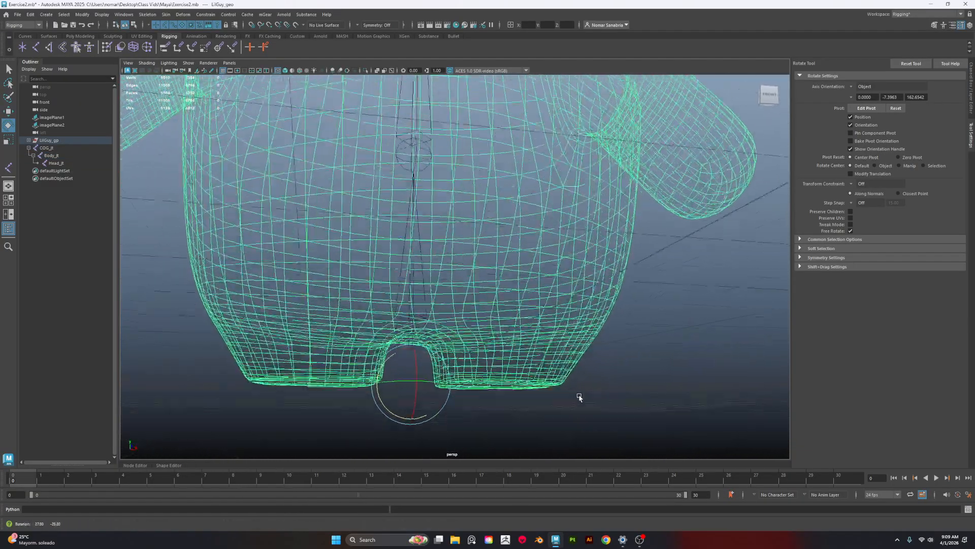
key(q)
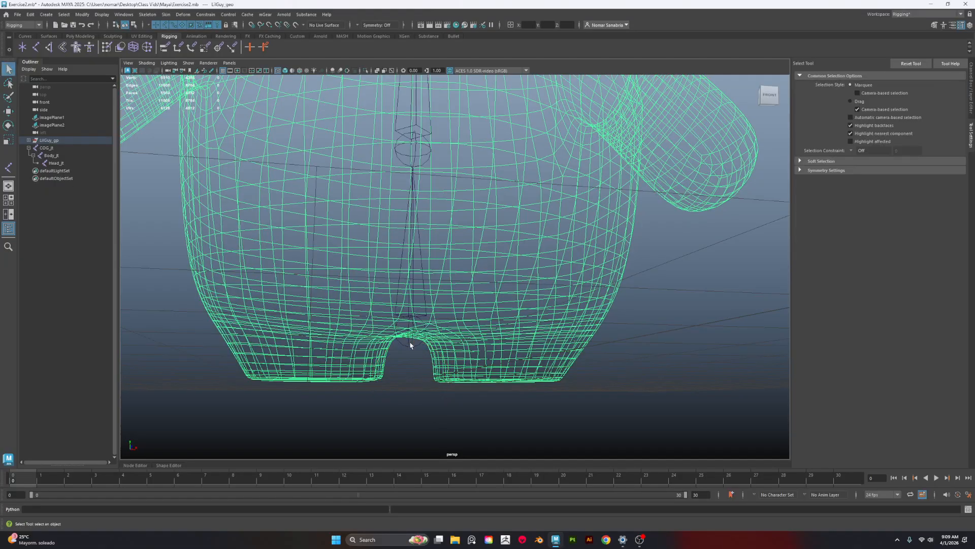
click(409, 339)
key(w)
key(e)
drag(375, 325, 388, 301)
key(ctrl+z)
alt+drag(322, 317, 407, 311)
key(w)
key(ctrl+z)
Examine the COG, body and head joint chain inside the character from several angles
alt+drag(546, 131, 387, 208)
alt+drag(376, 248, 553, 282)
alt+right_drag(553, 283, 420, 233)
alt+drag(420, 232, 423, 223)
alt+middle_drag(423, 223, 492, 271)
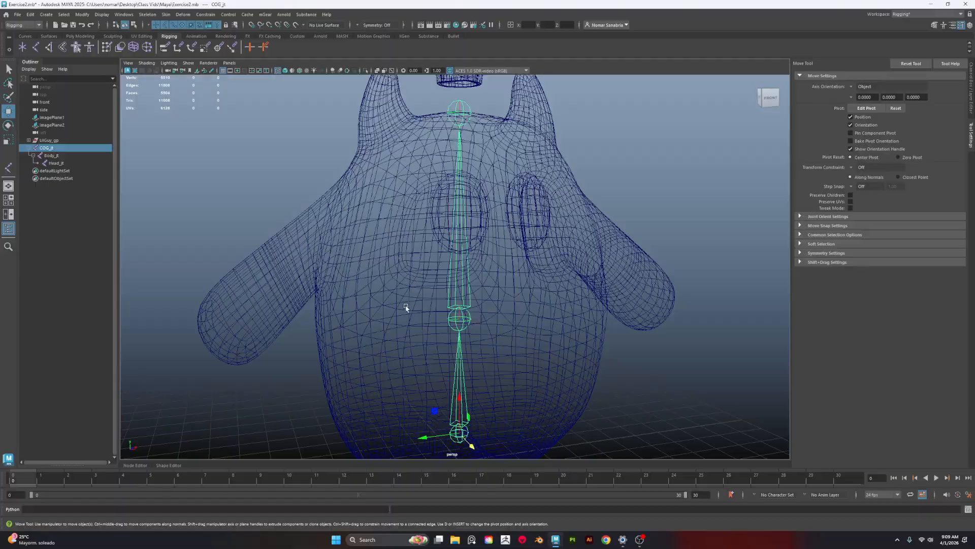
scroll(512, 315, down, 3)
alt+drag(625, 301, 564, 308)
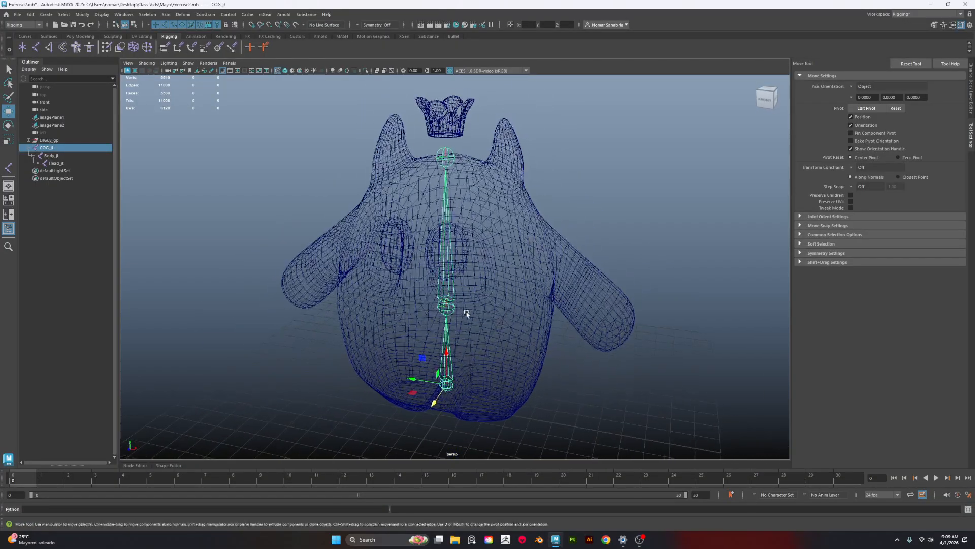
alt+middle_drag(465, 313, 500, 282)
alt+right_drag(500, 281, 620, 341)
alt+drag(620, 341, 587, 333)
alt+right_drag(588, 333, 513, 315)
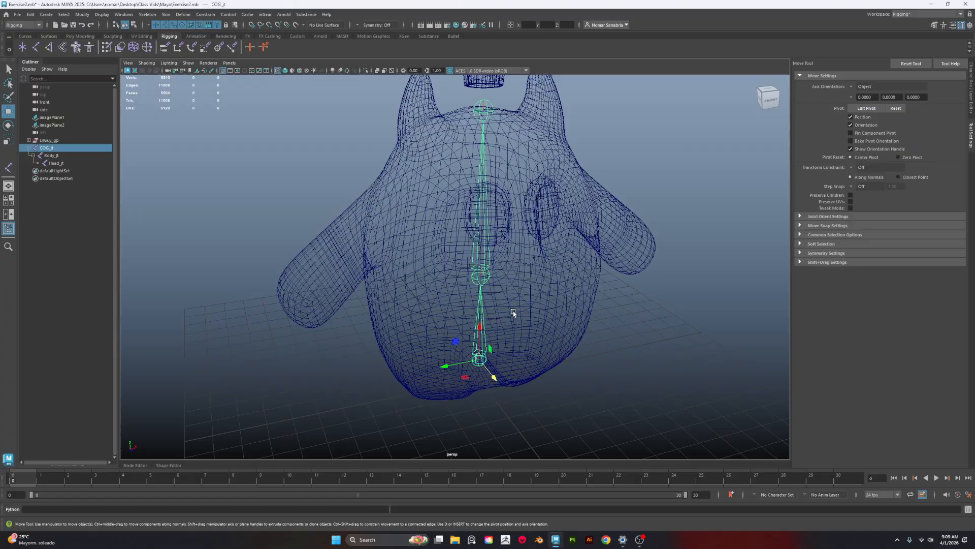
alt+drag(616, 296, 540, 310)
alt+right_drag(540, 310, 627, 337)
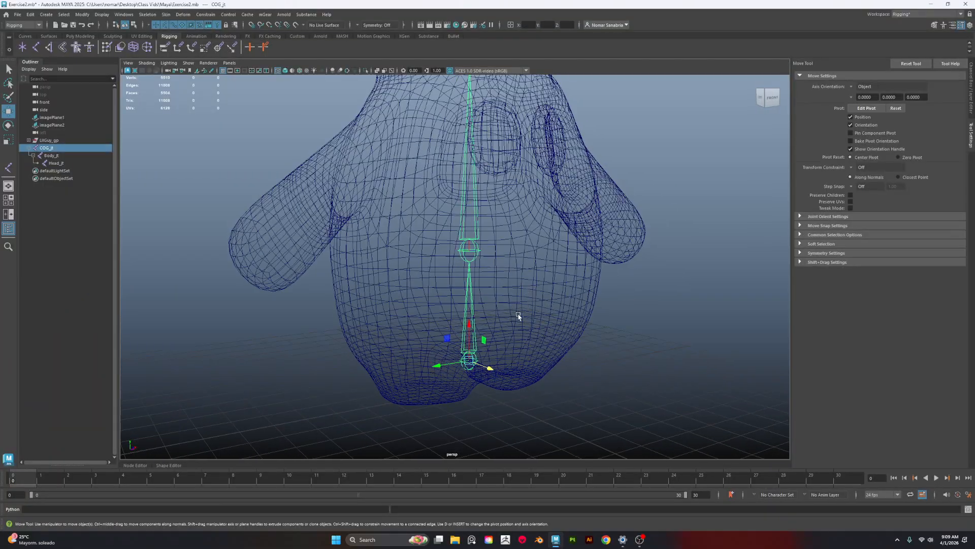
alt+drag(523, 316, 544, 314)
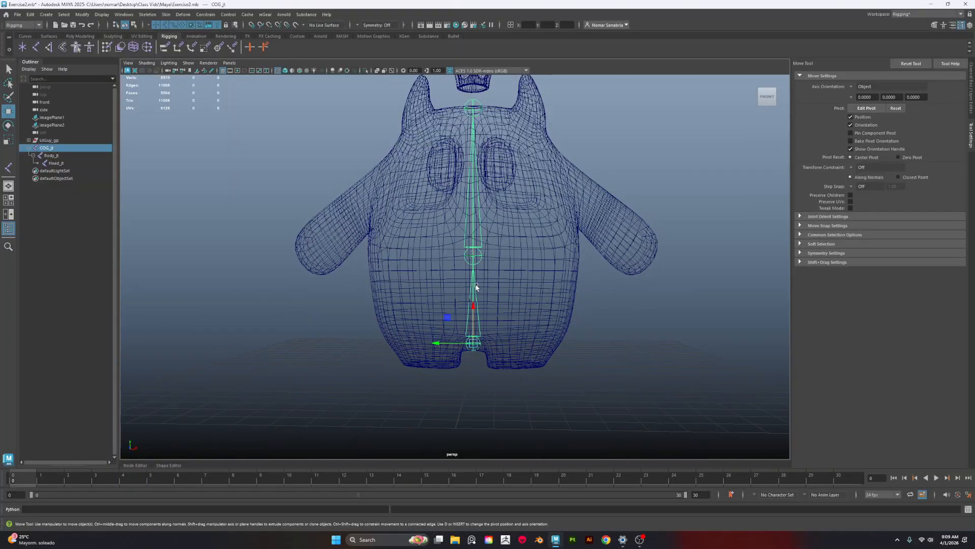
scroll(528, 344, up, 10)
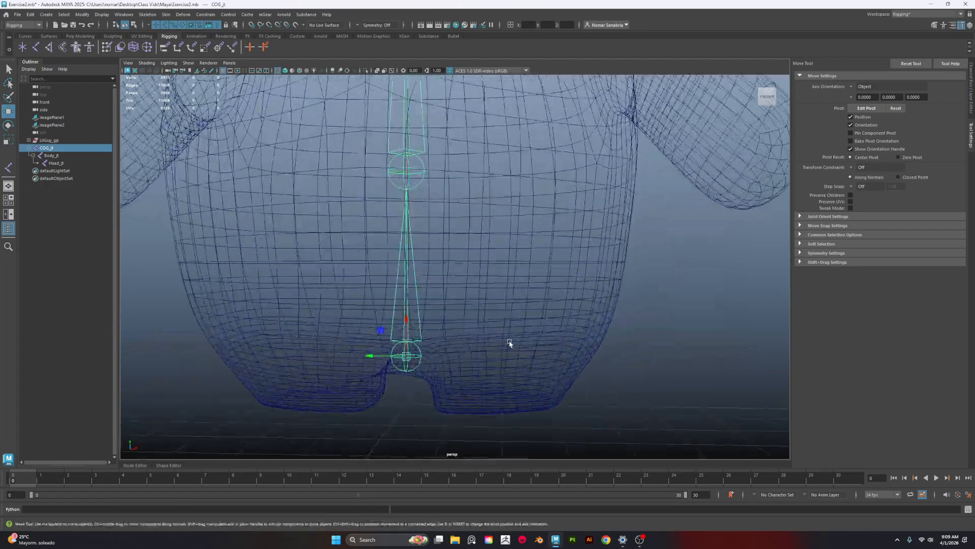
alt+drag(463, 366, 525, 372)
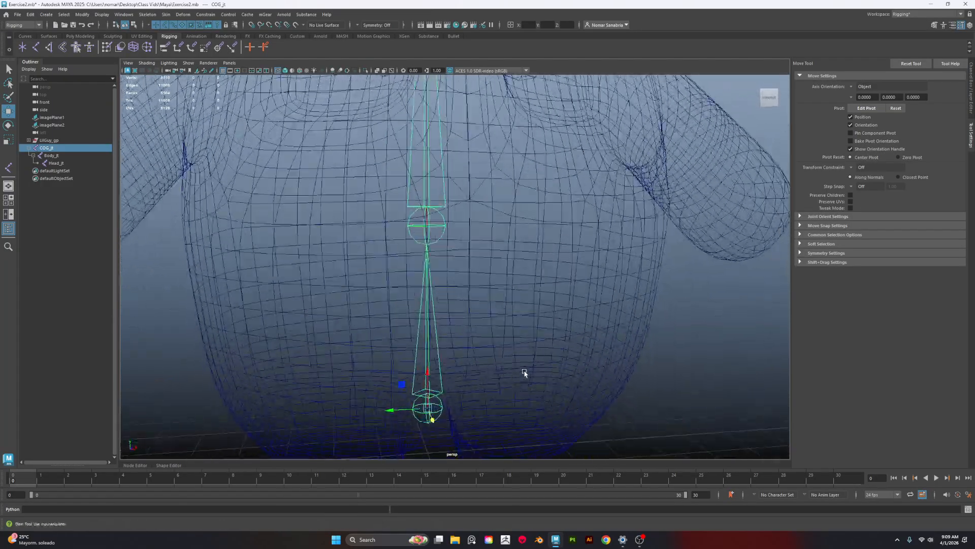
scroll(436, 305, down, 6)
alt+middle_drag(402, 271, 401, 299)
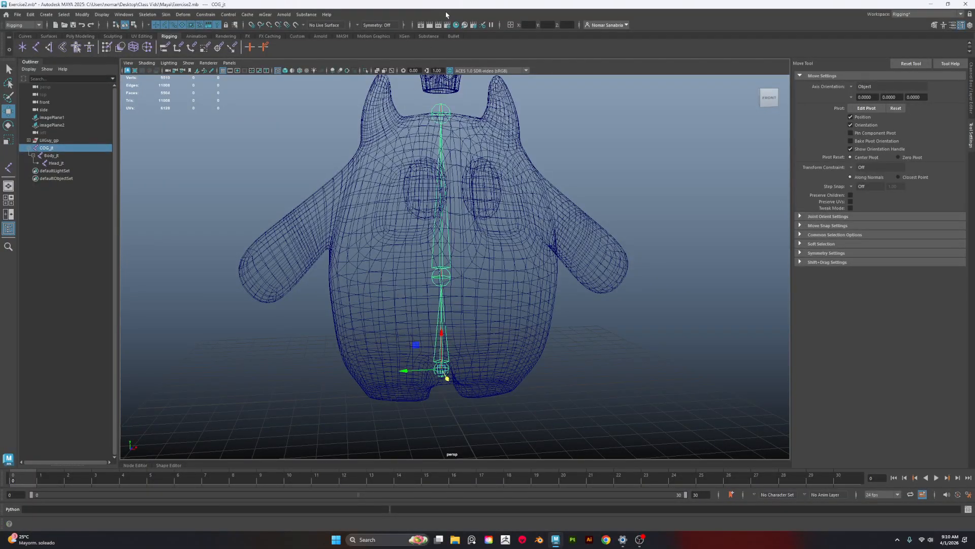
In the front view, use the Joint Tool to place a hip joint in the character's right leg and a foot joint directly below it
alt+middle_drag(531, 324, 483, 285)
alt+right_drag(483, 285, 579, 325)
alt+drag(587, 329, 547, 309)
key(space)
alt+middle_drag(365, 155, 381, 206)
alt+middle_drag(425, 335, 442, 281)
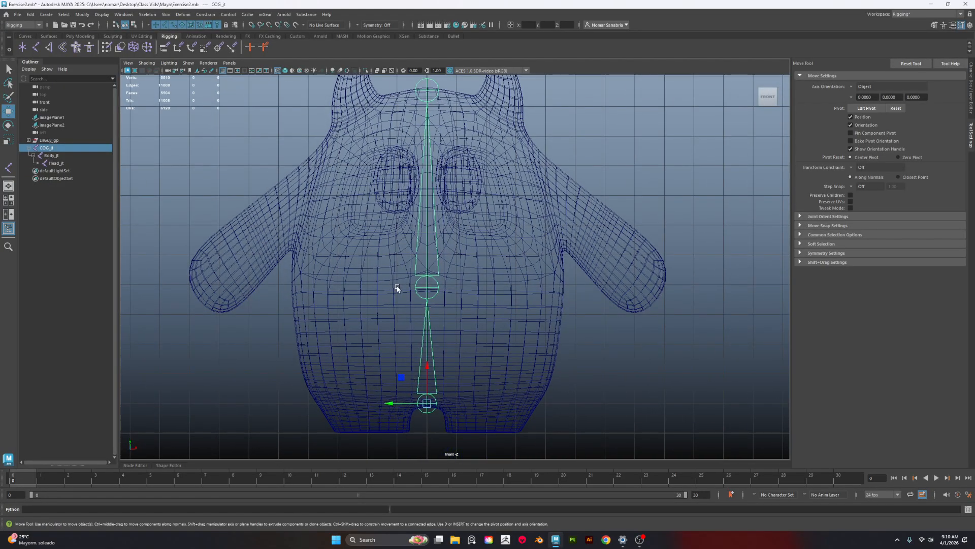
key(y)
alt+middle_drag(371, 311, 475, 307)
alt+right_drag(475, 307, 484, 370)
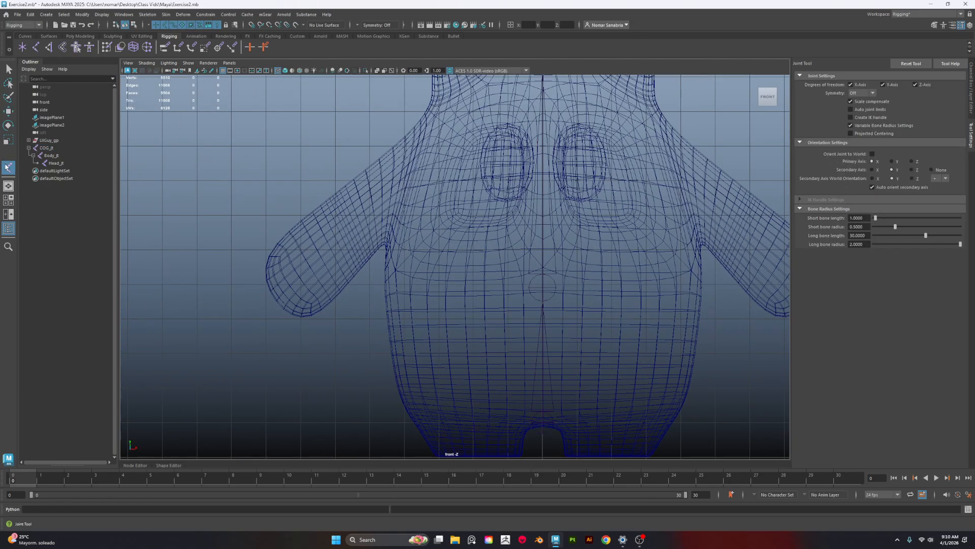
alt+middle_drag(556, 259, 511, 285)
alt+right_drag(512, 285, 583, 362)
alt+middle_drag(584, 362, 551, 271)
alt+middle_drag(512, 383, 504, 360)
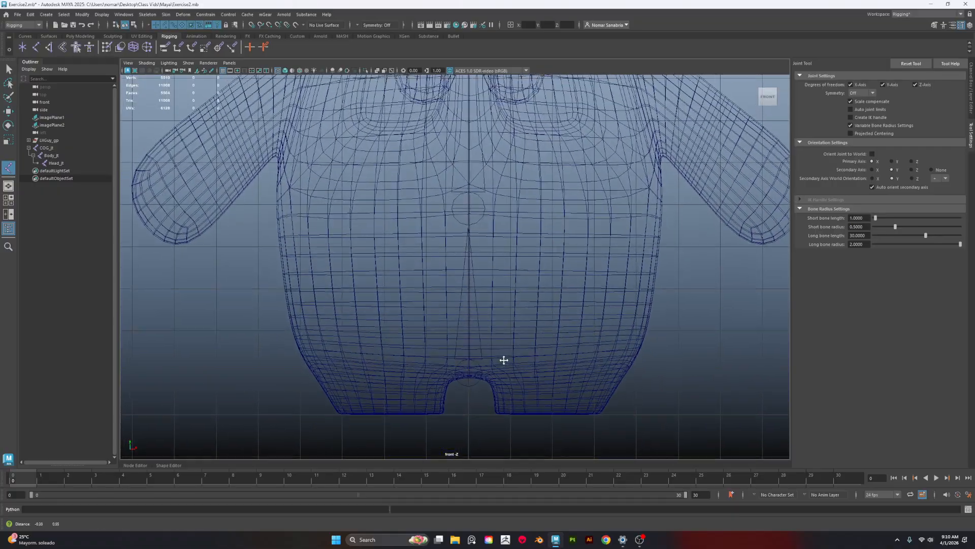
alt+right_drag(504, 360, 651, 414)
alt+middle_drag(651, 413, 446, 290)
click(398, 290)
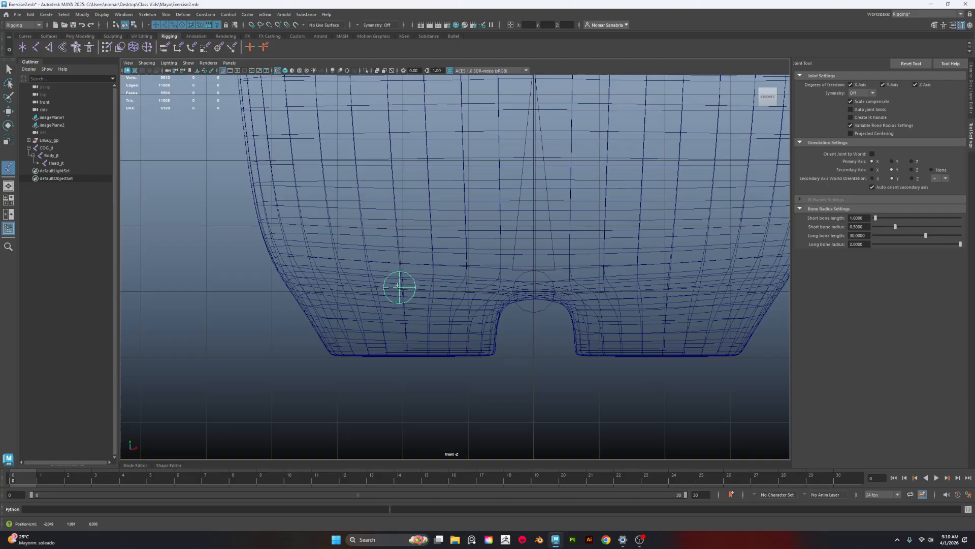
key(Return)
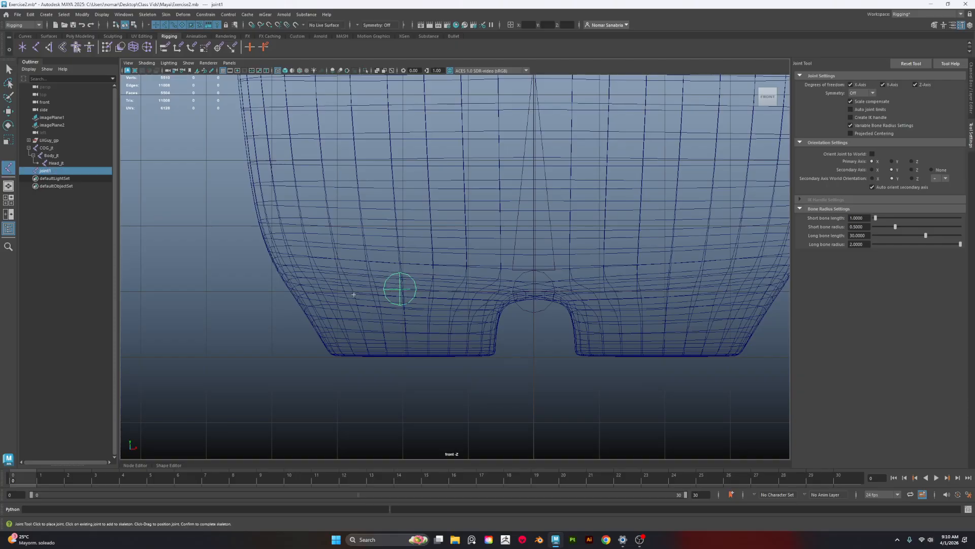
drag(399, 353, 400, 356)
click(400, 356)
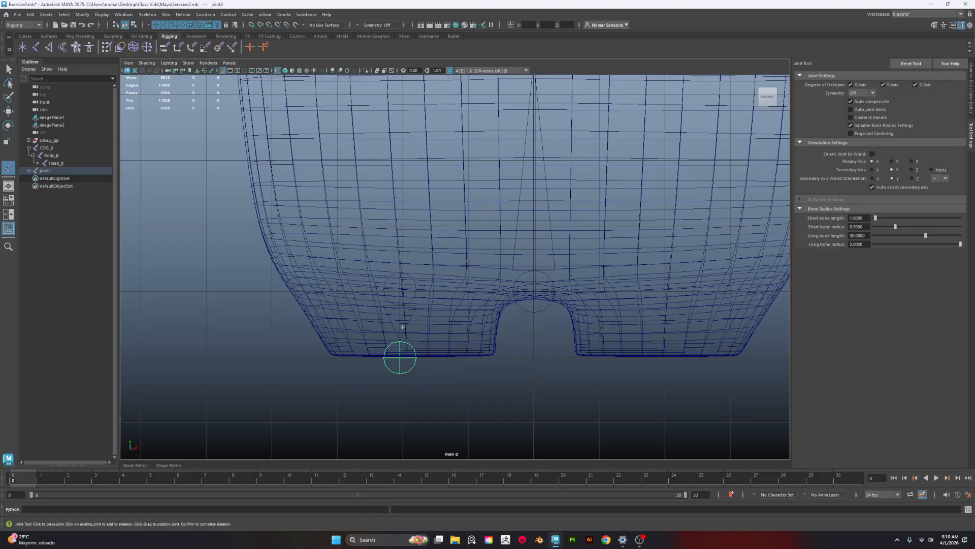
Test-rotate the new hip joint and undo the rotation
click(400, 288)
key(e)
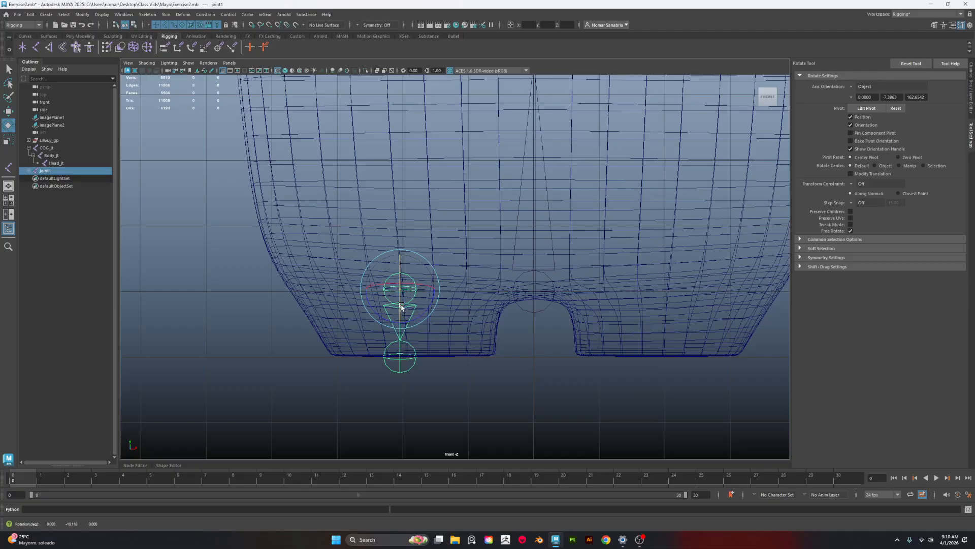
drag(401, 307, 403, 292)
key(ctrl+z)
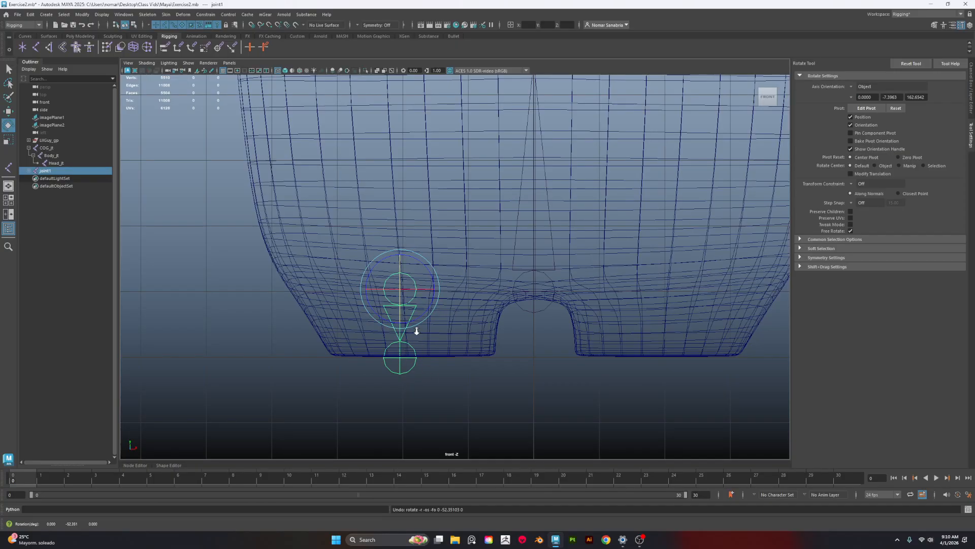
Examine the leg joints' placement relative to the COG_jt chain in the front view
alt+right_drag(416, 330, 428, 250)
alt+middle_drag(468, 196, 475, 256)
alt+right_drag(500, 310, 541, 368)
alt+middle_drag(460, 322, 446, 248)
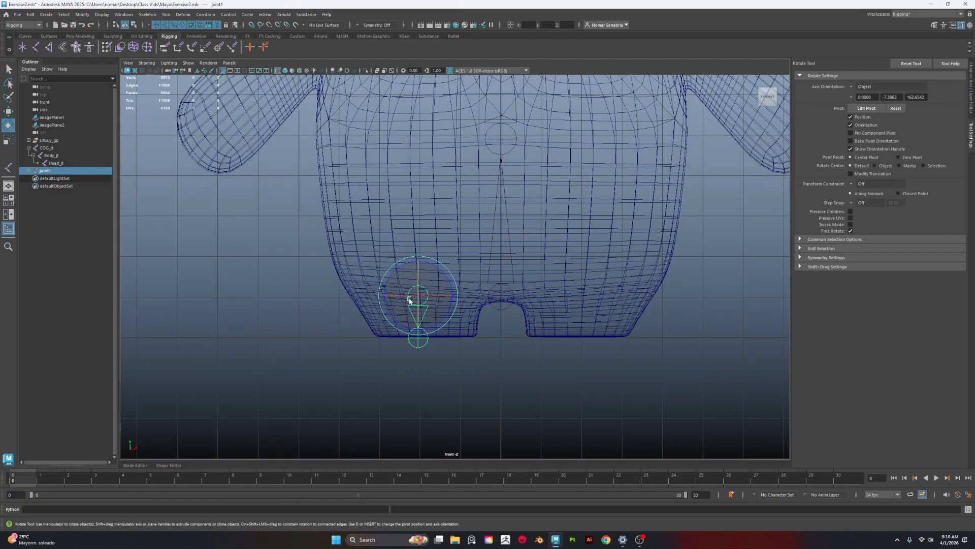
alt+middle_drag(468, 330, 473, 351)
click(481, 374)
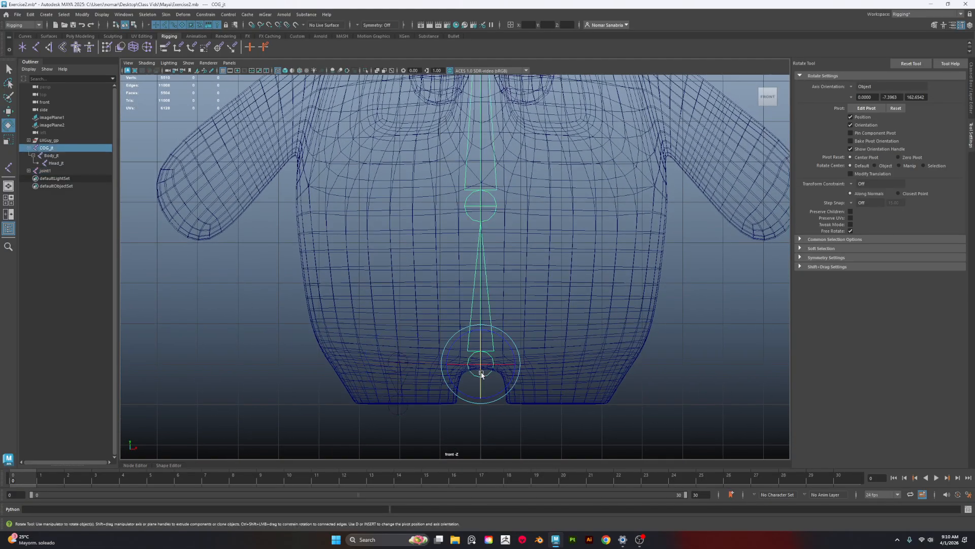
alt+middle_drag(540, 334, 497, 381)
alt+right_drag(496, 385, 483, 321)
alt+middle_drag(483, 320, 485, 314)
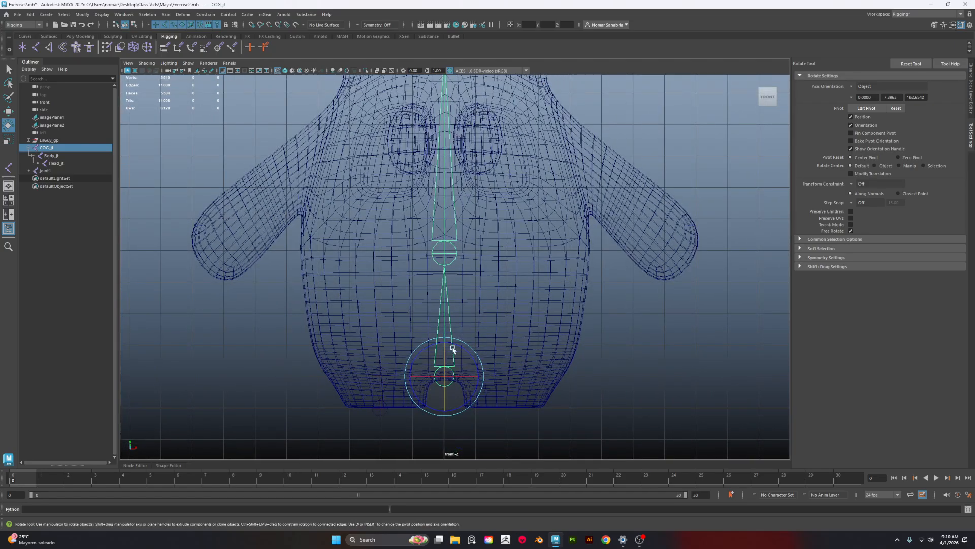
alt+middle_drag(440, 135, 502, 194)
alt+right_drag(443, 246, 432, 290)
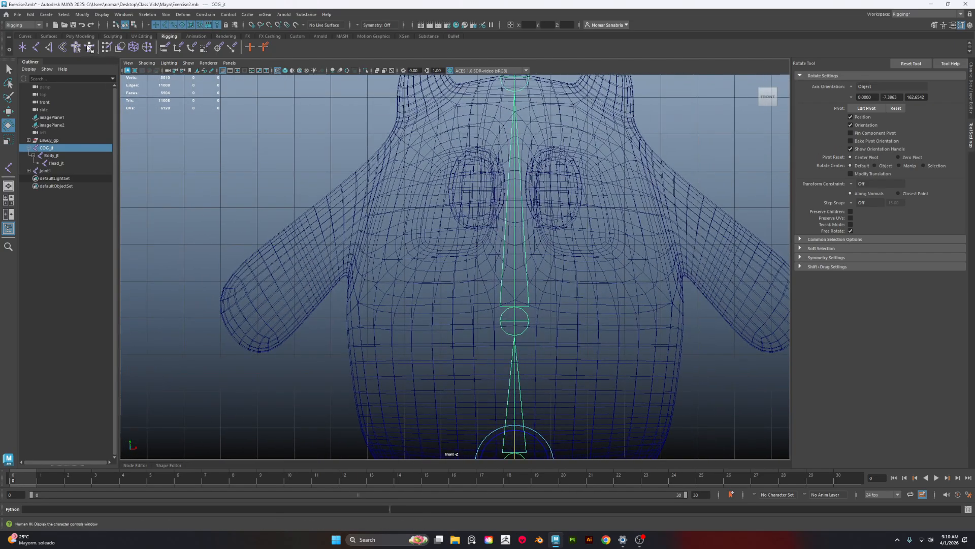
Start a new joint chain for the right arm, placing a clavicle joint inside the upper torso and a shoulder joint at the arm's base
click(36, 47)
alt+middle_drag(484, 296, 489, 261)
alt+right_drag(489, 261, 519, 278)
alt+middle_drag(519, 278, 513, 304)
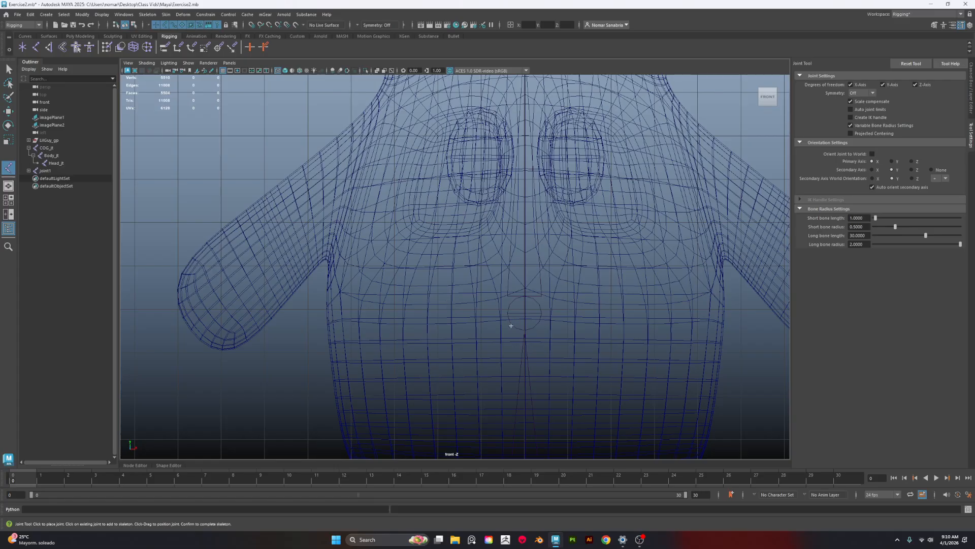
alt+middle_drag(511, 326, 512, 336)
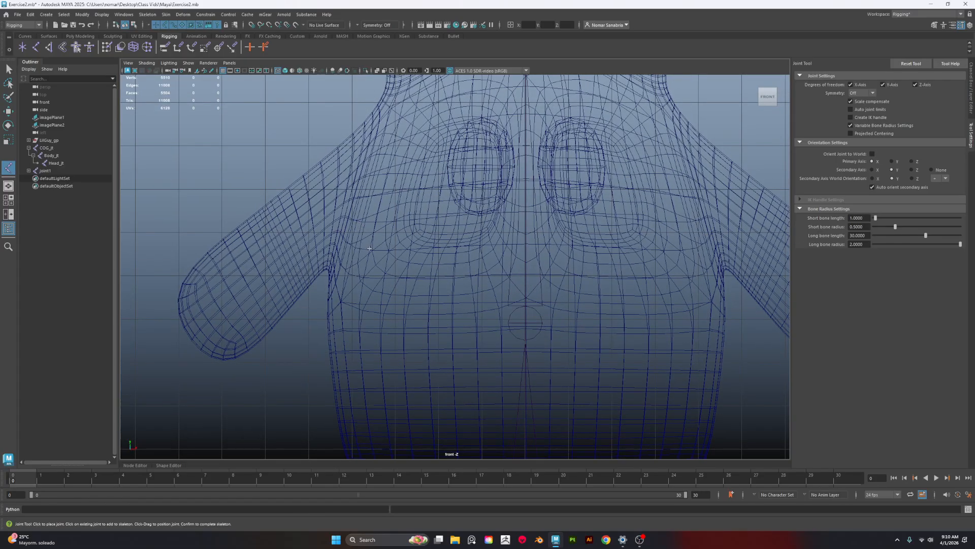
mouse_move(370, 242)
mouse_down()
mouse_move(354, 208)
mouse_move(373, 232)
mouse_up()
click(339, 198)
drag(339, 198, 339, 204)
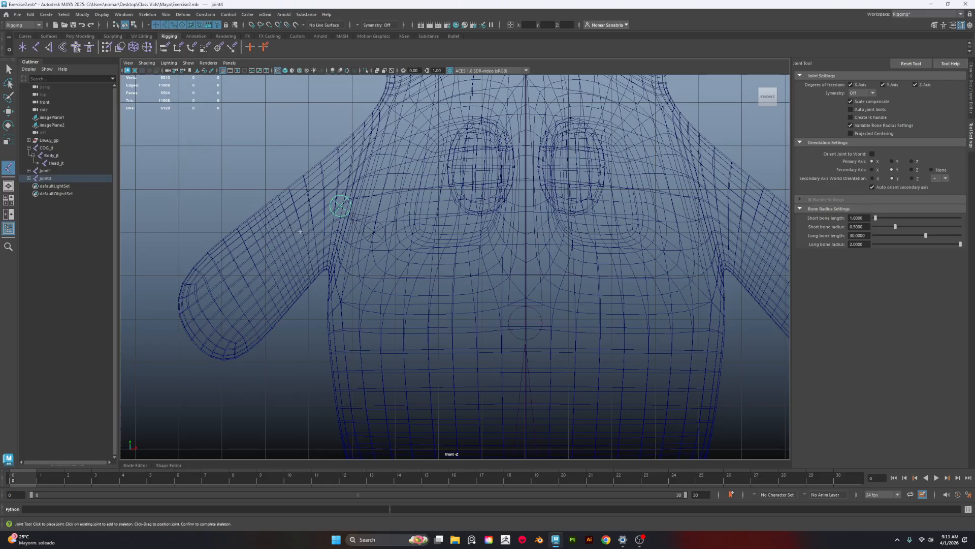
drag(283, 245, 281, 246)
drag(190, 335, 184, 322)
key(ctrl+z)
key(ctrl+z)
Place an elbow joint mid-arm and an end joint near the right hand, completing the arm chain
drag(291, 243, 279, 251)
drag(202, 331, 192, 331)
key(Return)
In the perspective view, test-rotate the Body_jt joint and undo the rotation
key(e)
scroll(435, 266, down, 3)
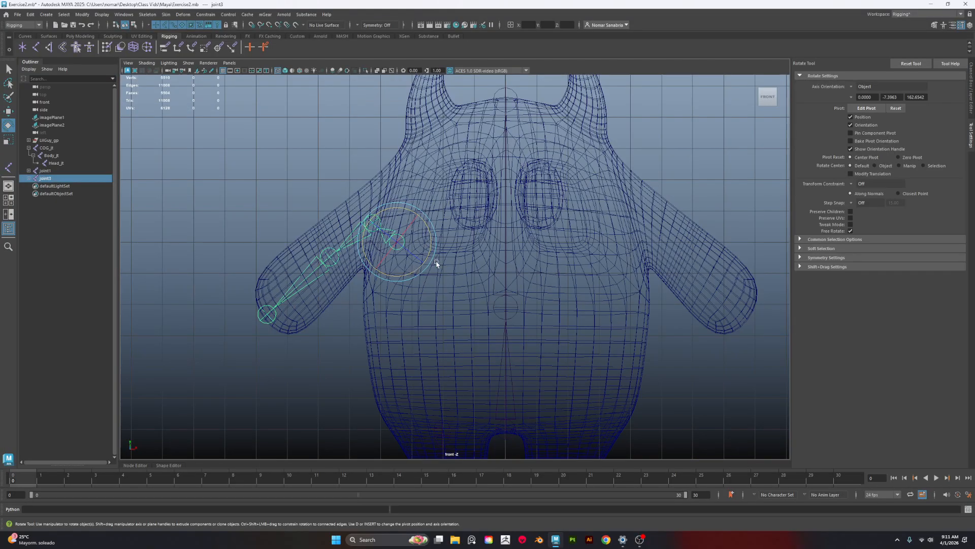
key(space)
drag(503, 243, 501, 213)
alt+drag(317, 239, 325, 281)
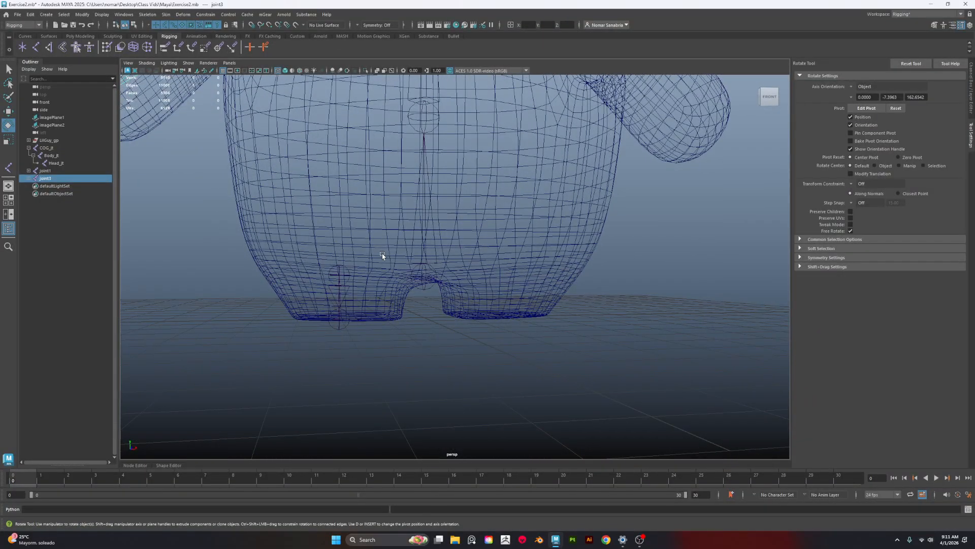
alt+right_drag(383, 259, 428, 265)
alt+middle_drag(428, 264, 443, 329)
click(472, 233)
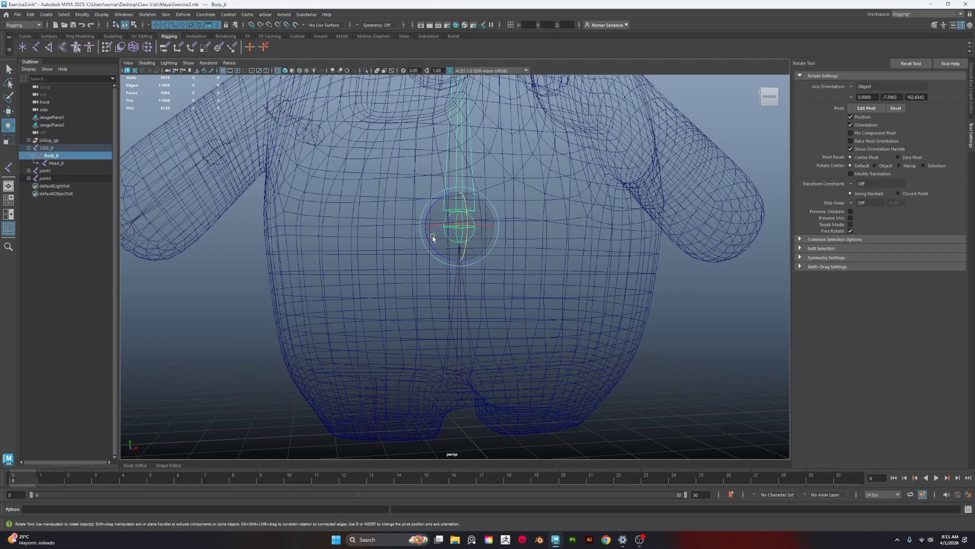
mouse_move(431, 244)
mouse_down()
mouse_move(422, 229)
mouse_move(425, 238)
mouse_up()
key(ctrl+z)
Test-rotate the root joint of the right arm chain and undo the rotation
click(316, 136)
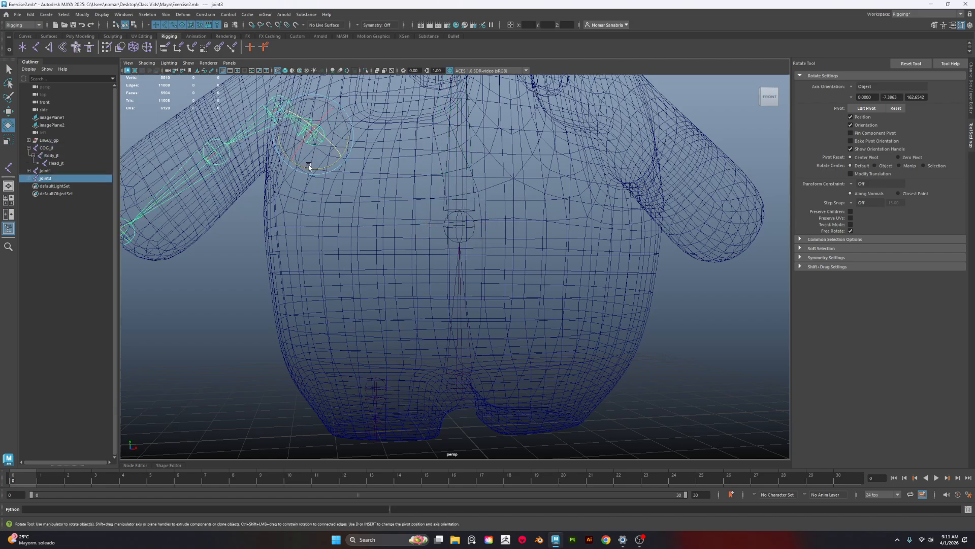
mouse_move(308, 167)
mouse_down()
mouse_move(297, 162)
mouse_move(313, 166)
mouse_up()
key(ctrl+z)
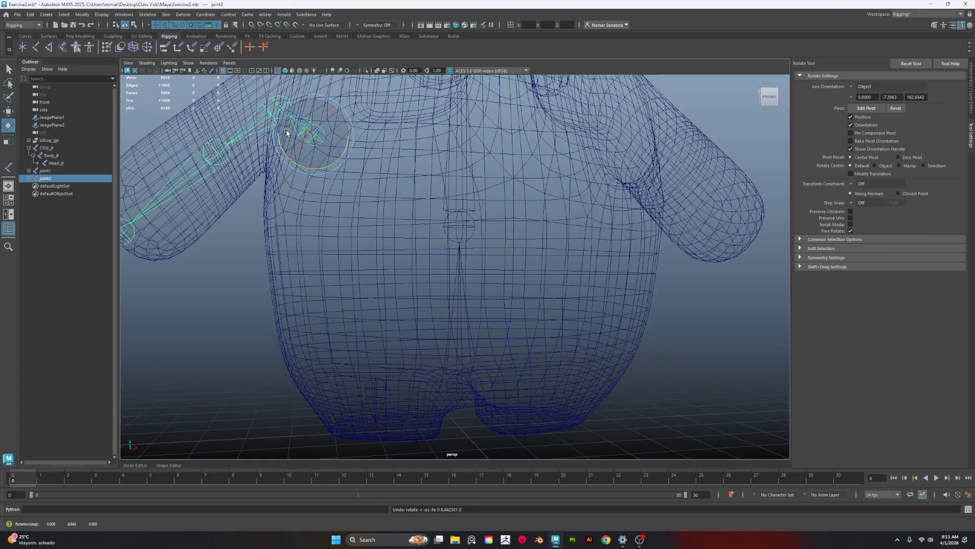
Expand the leg joint hierarchy and rename its root joint as Hip_R_jt
alt+drag(483, 312, 504, 271)
alt+drag(416, 190, 473, 227)
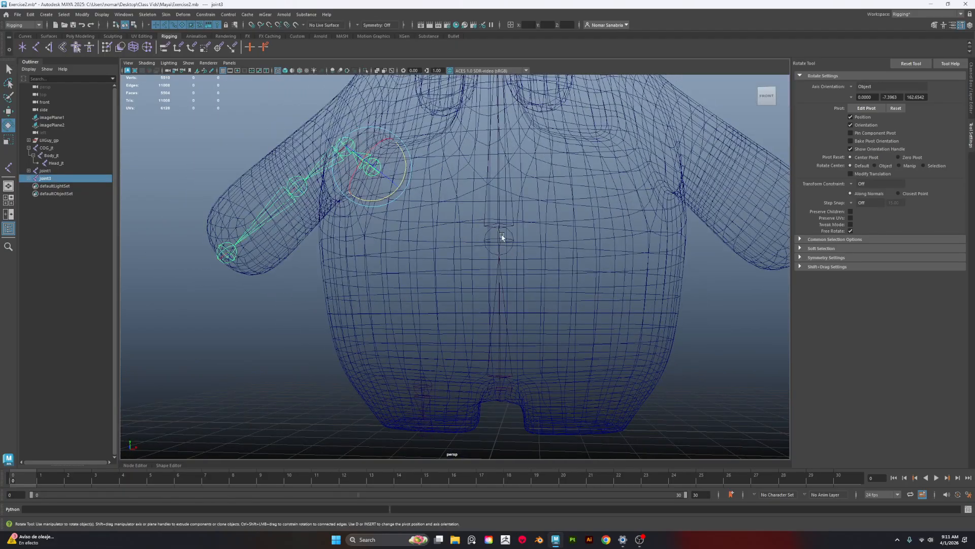
alt+drag(316, 288, 193, 216)
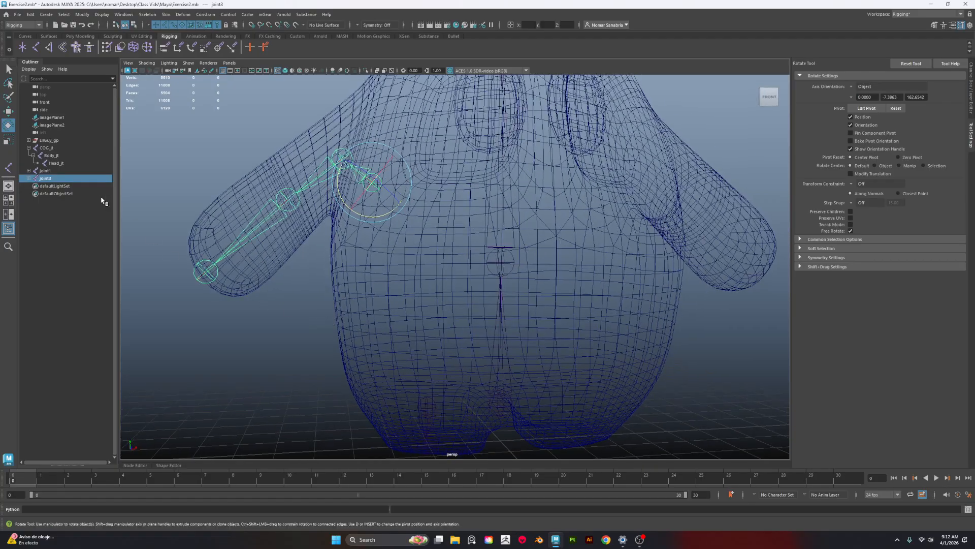
click(29, 170)
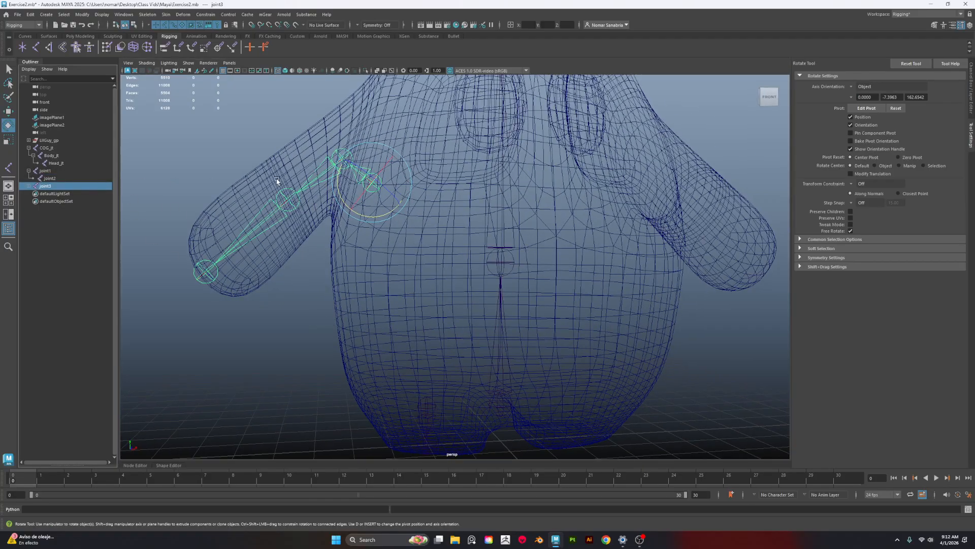
alt+middle_drag(354, 301, 333, 224)
scroll(333, 224, up, 1)
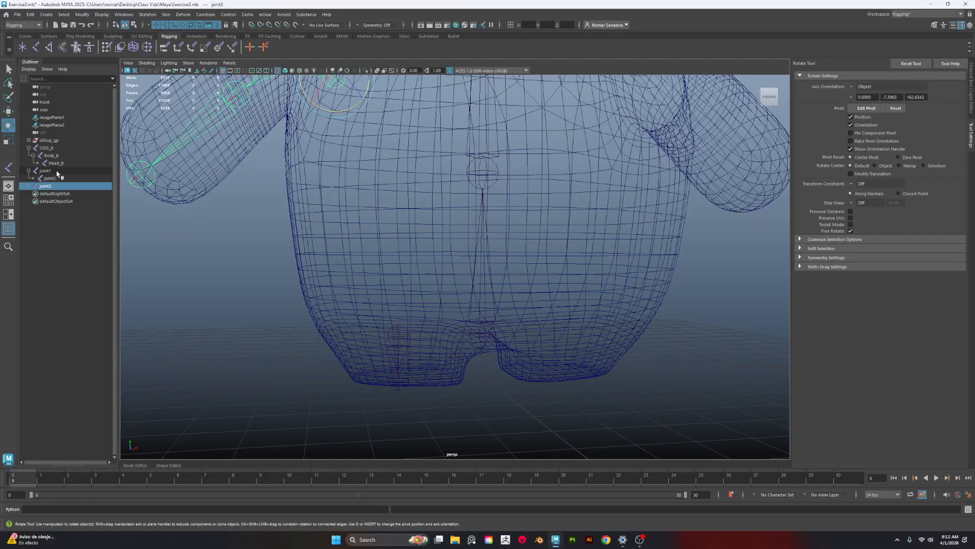
click(58, 172)
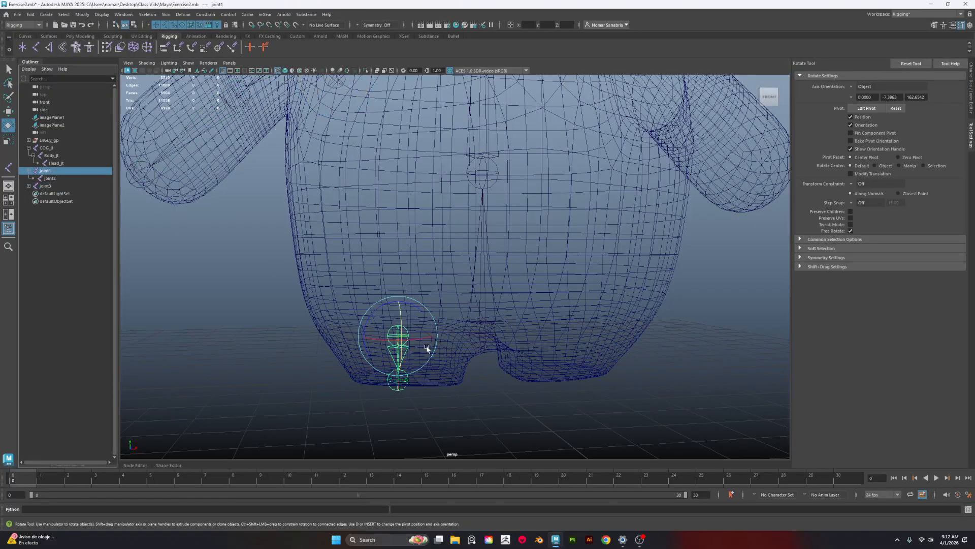
double_click(59, 171)
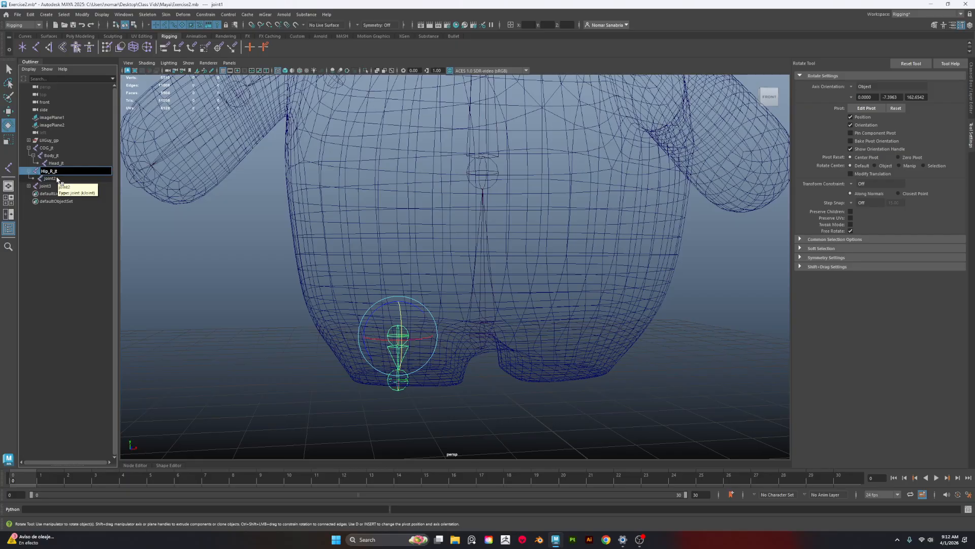
key(Return)
Rename the hip's child joint as Foot_R_jt
double_click(50, 178)
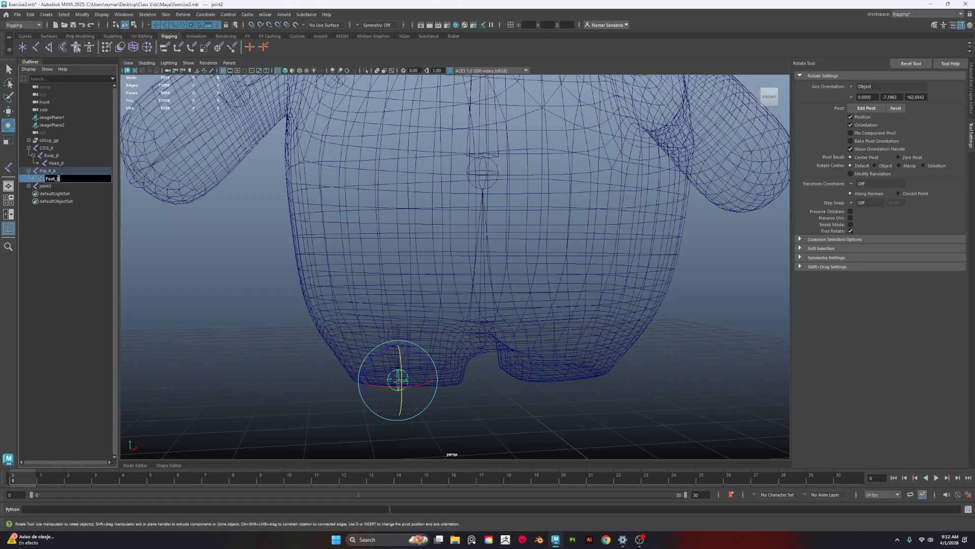
text(Foot_R_jt)
key(Return)
Select the right arm chain, expand its full hierarchy and rename its root joint as Clavicle_R_jt
alt+middle_drag(321, 221, 338, 324)
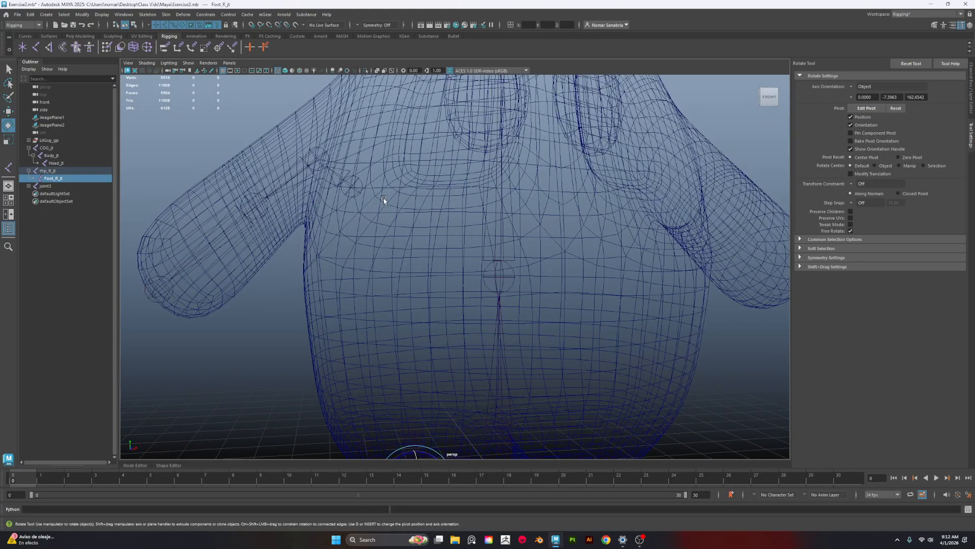
click(357, 191)
alt+middle_drag(327, 245, 344, 288)
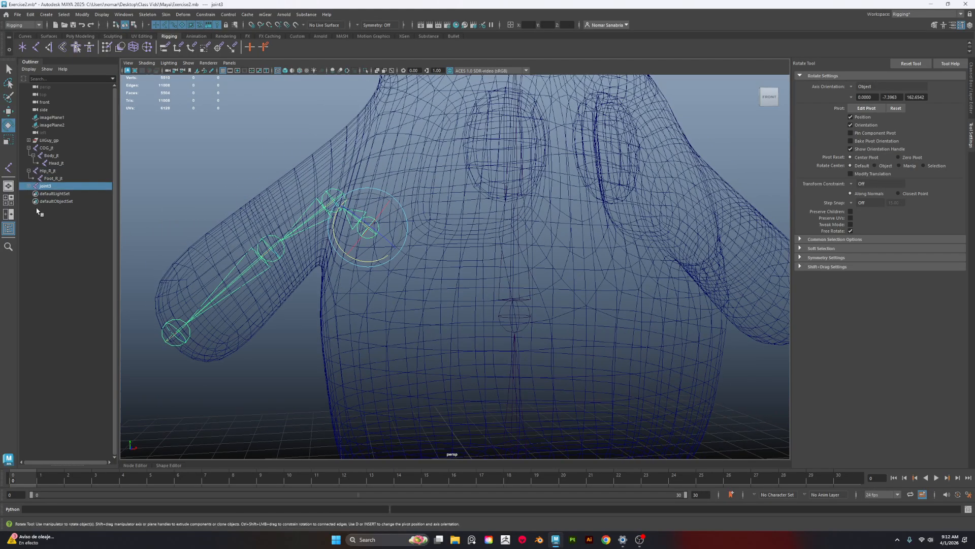
click(29, 187)
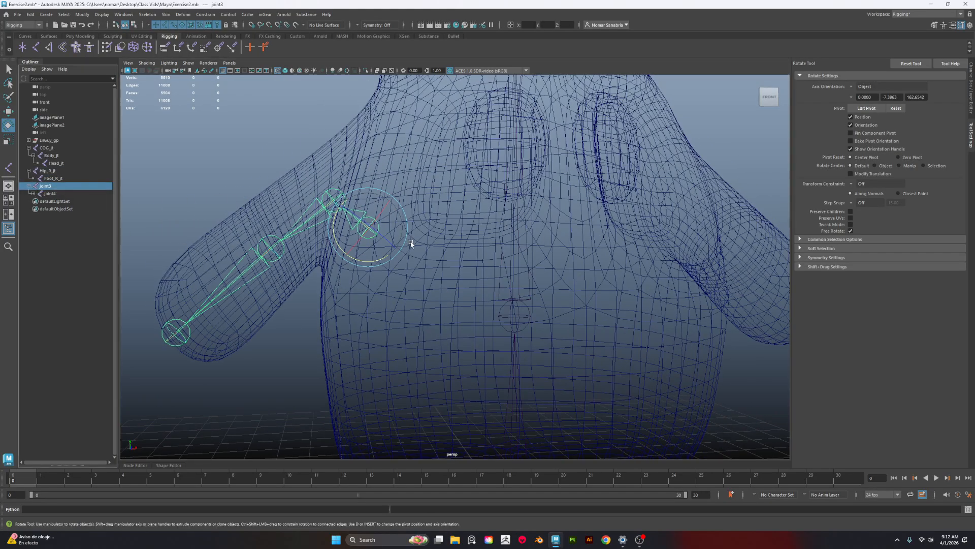
click(33, 193)
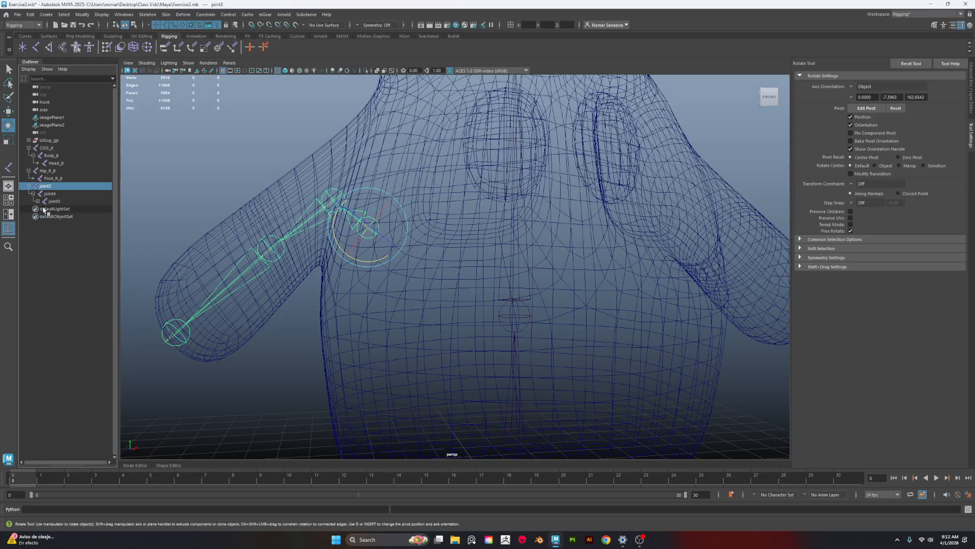
click(37, 201)
double_click(46, 186)
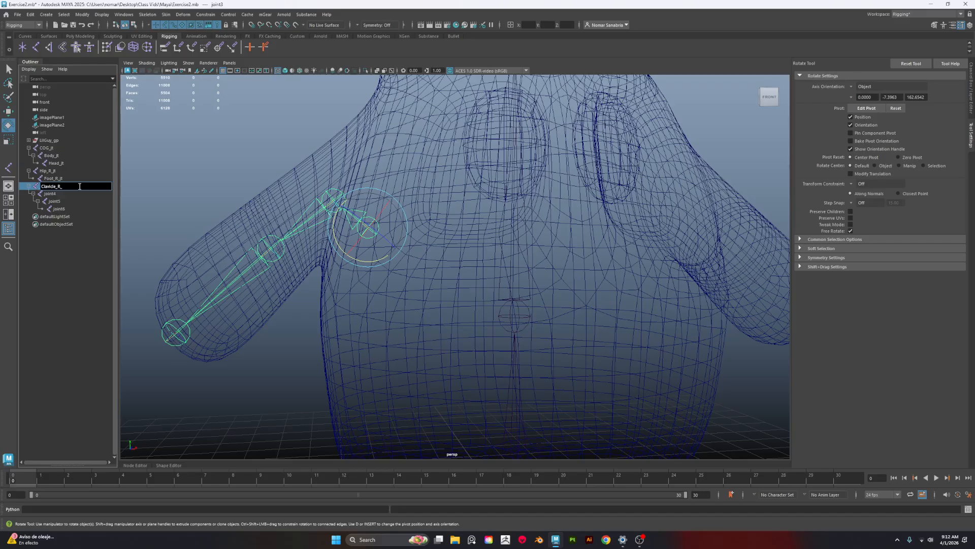
key(Return)
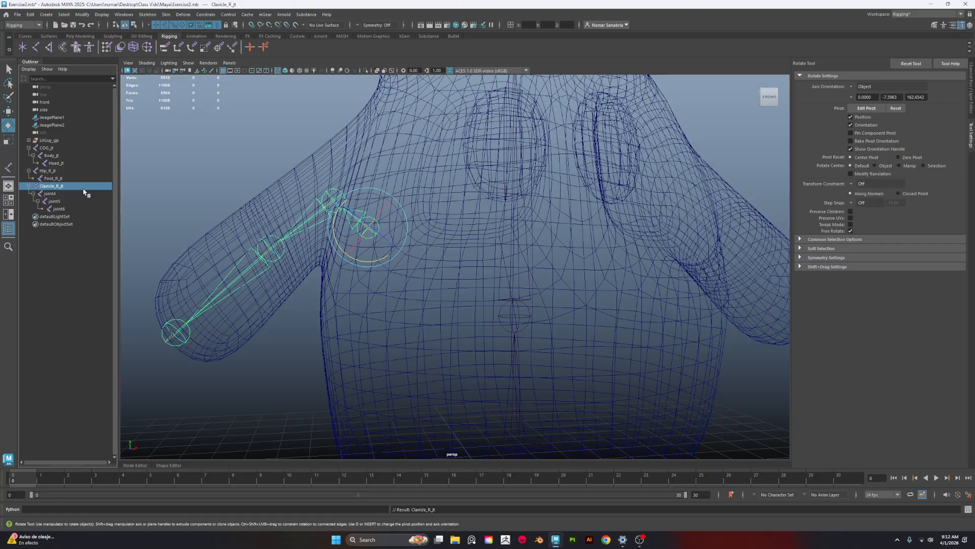
Rename the clavicle's child joint as Shoulder_R_jt
double_click(51, 193)
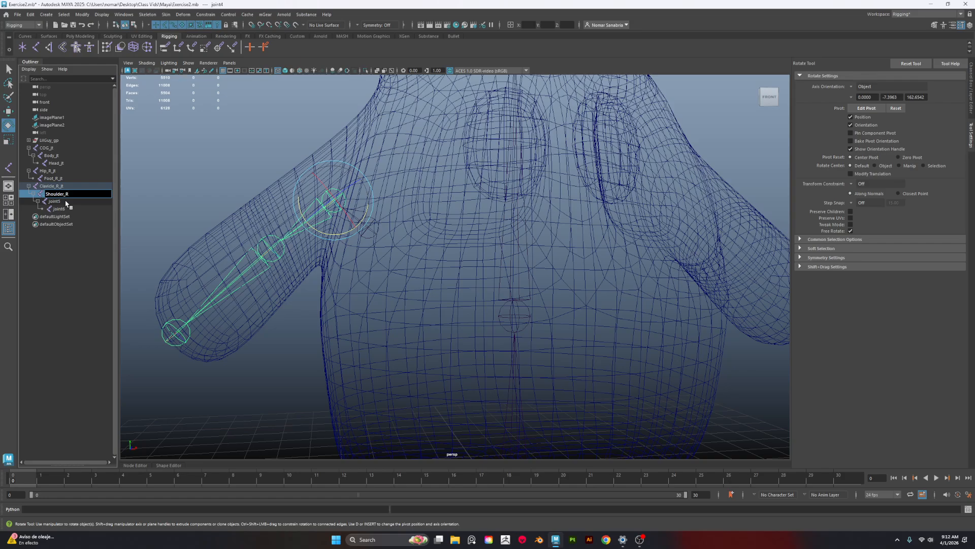
text(Shoulder_R_jt)
key(Return)
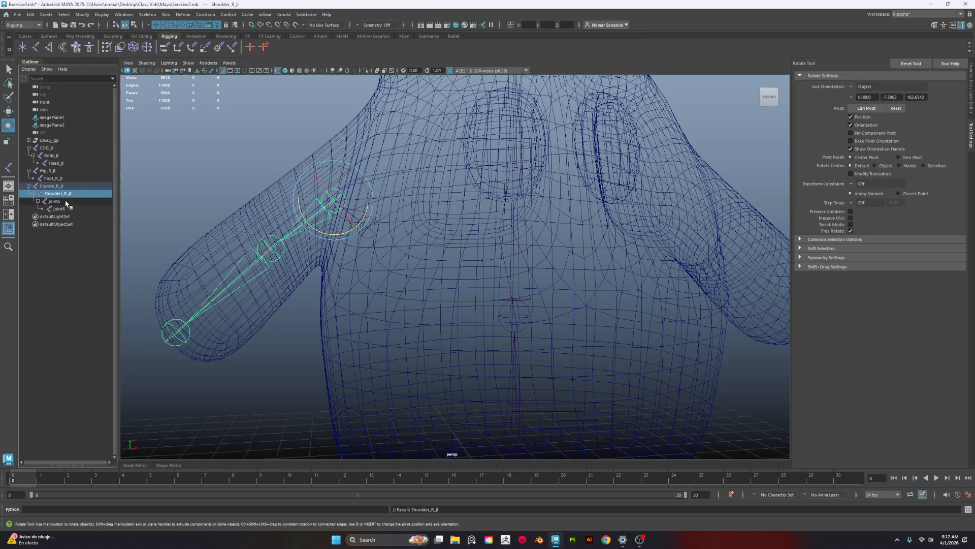
Rename the shoulder's child joint as Elbow_R_jt
double_click(56, 201)
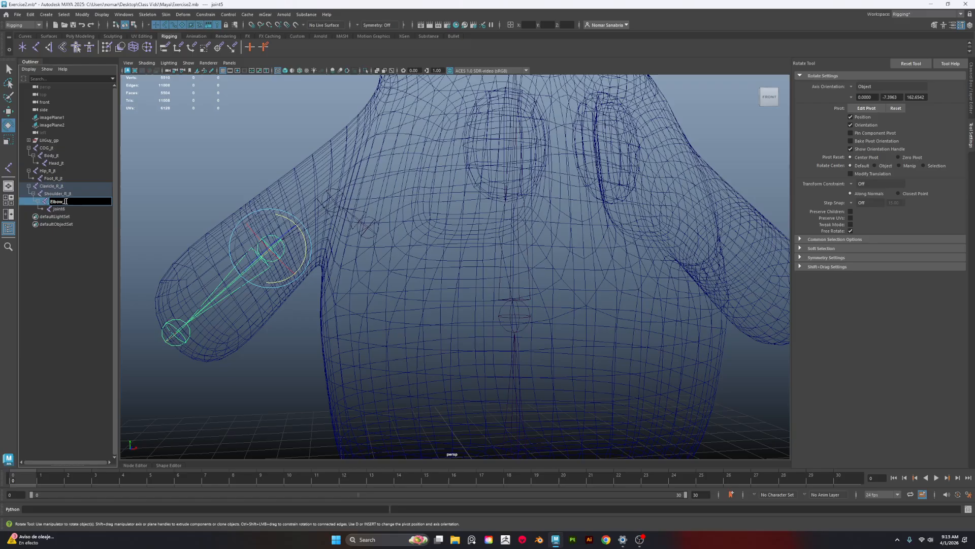
text(Elbow_R_jt)
key(Return)
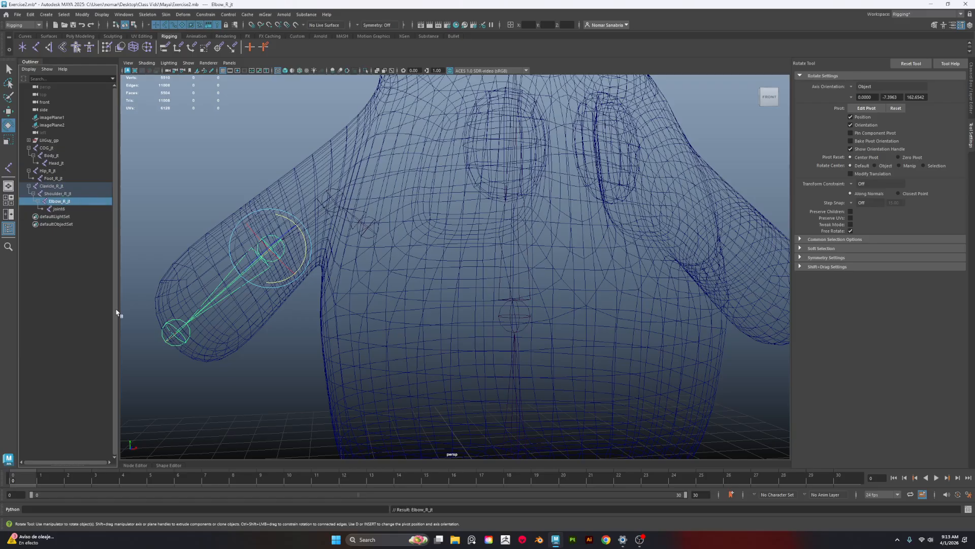
Rename the last joint of the right arm chain as Hand_R_jt
click(167, 344)
double_click(67, 209)
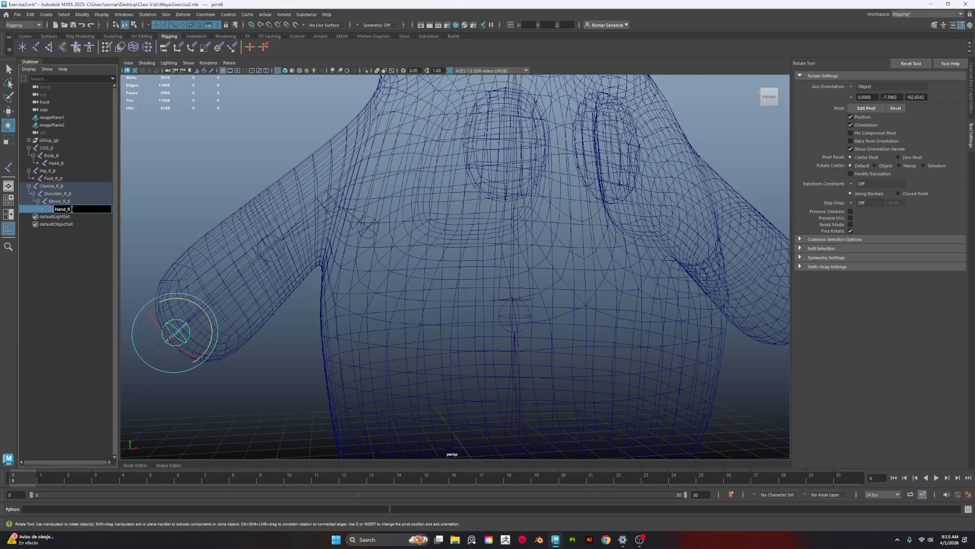
key(Return)
Parent the right hip joint, with its foot joint, under the COG joint
scroll(304, 276, down, 5)
scroll(444, 269, up, 6)
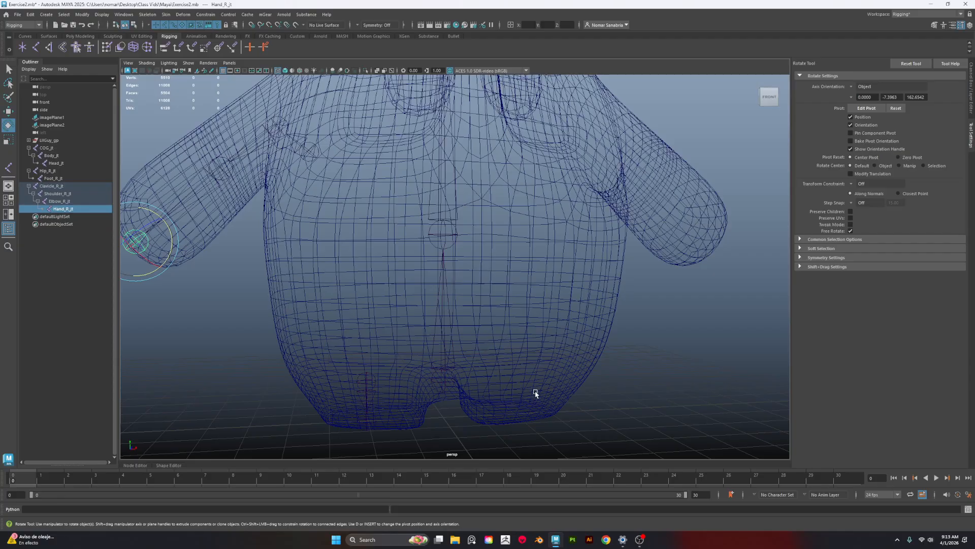
alt+middle_drag(533, 394, 478, 249)
scroll(477, 250, up, 5)
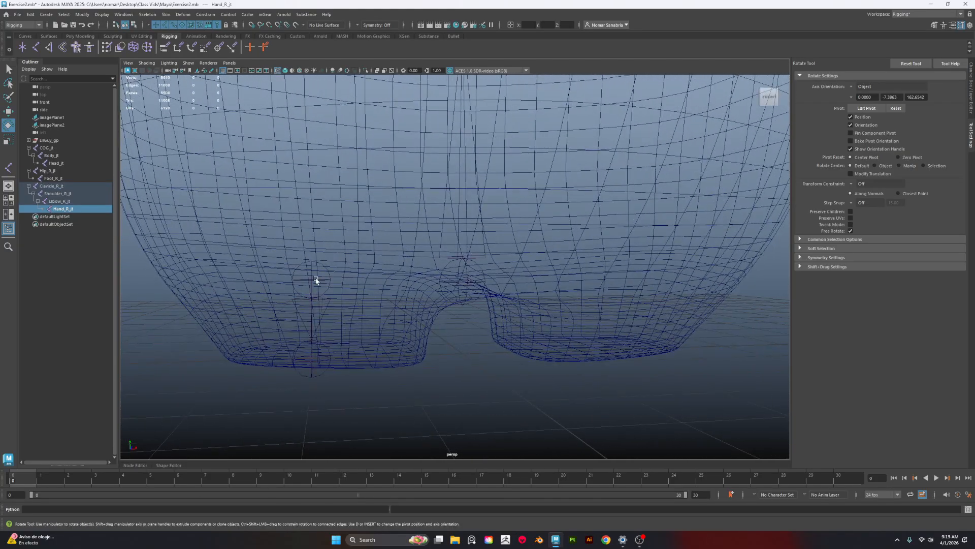
click(313, 283)
alt+drag(313, 283, 455, 354)
key(q)
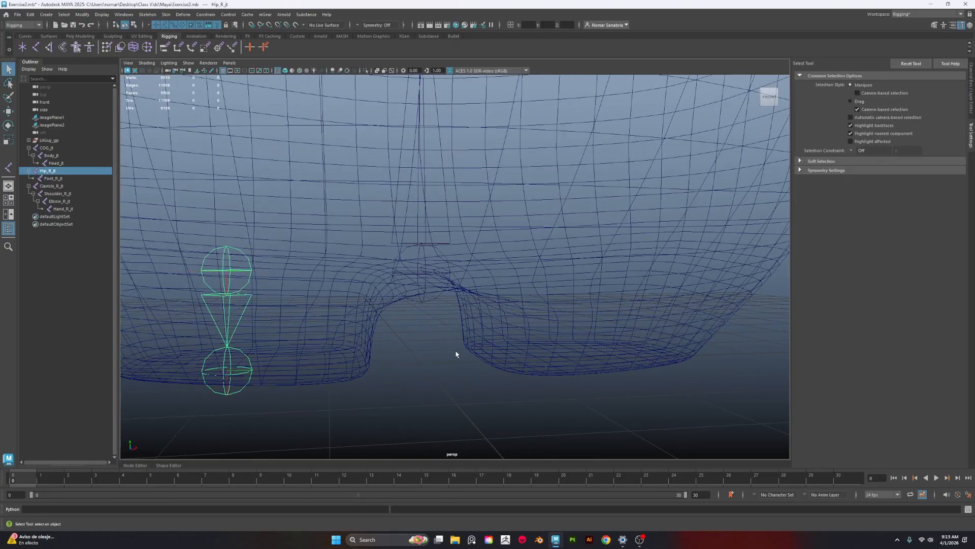
shift+click(426, 266)
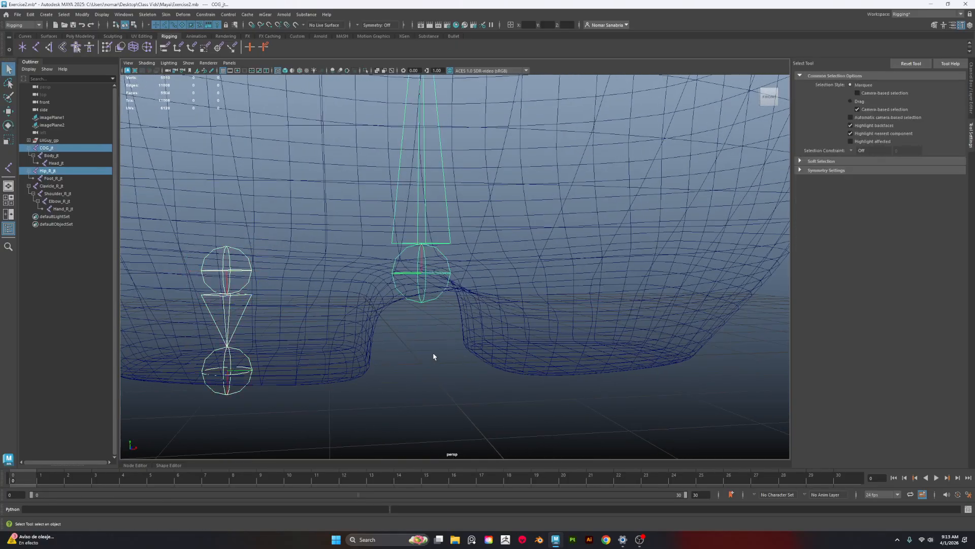
scroll(434, 356, down, 3)
key(p)
alt+drag(413, 178, 450, 183)
alt+right_drag(450, 183, 524, 235)
alt+drag(525, 235, 450, 288)
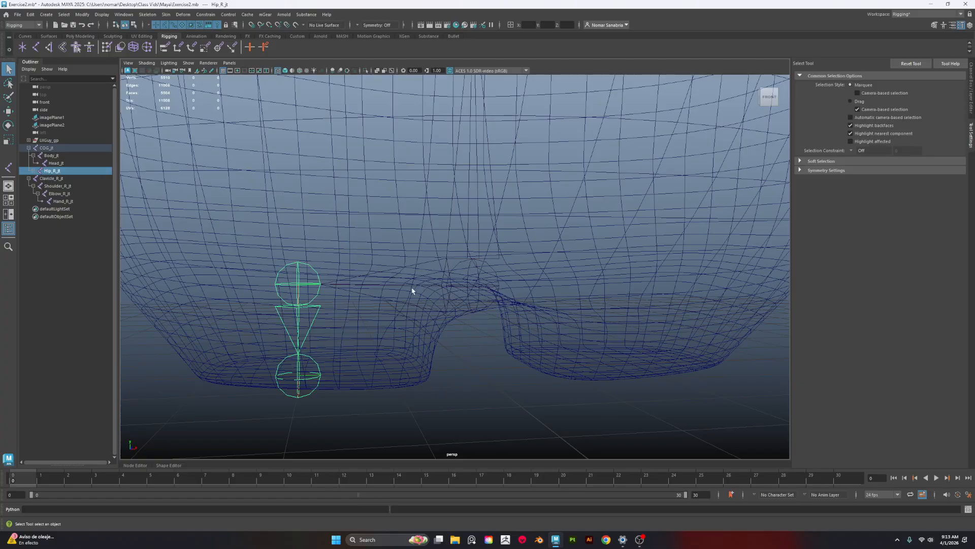
Test the new hip connection by rotating the right hip joint, undo the rotation and select the COG joint
click(477, 290)
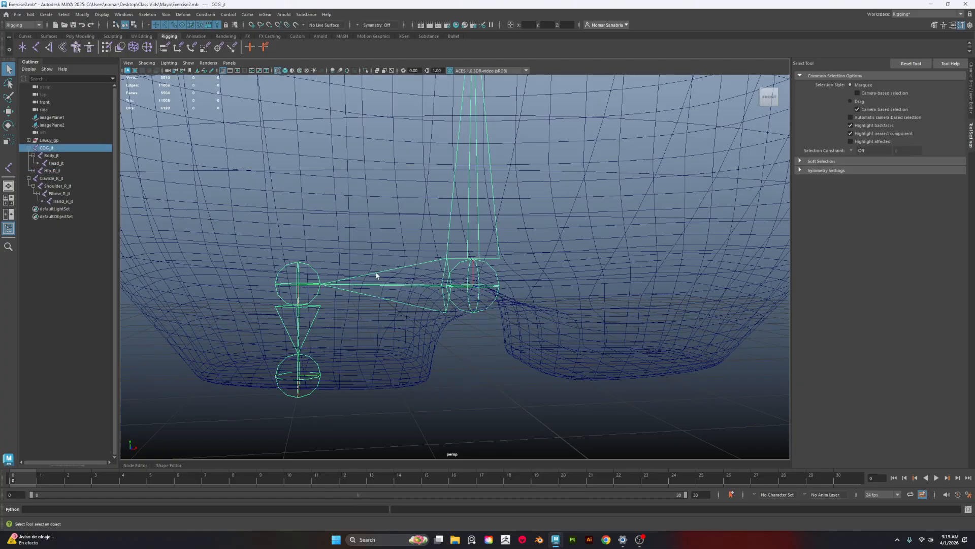
click(301, 282)
key(e)
drag(303, 266, 287, 272)
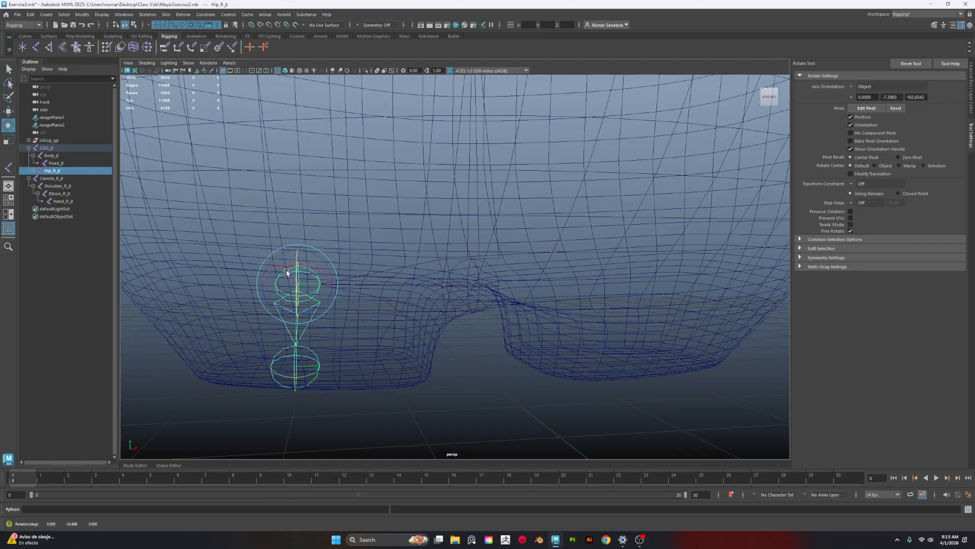
key(ctrl+z)
click(479, 285)
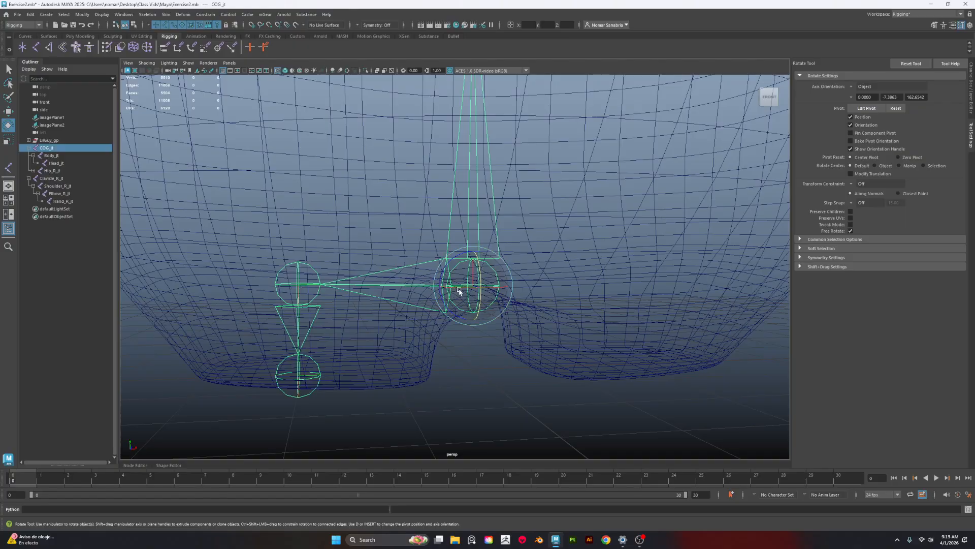
drag(459, 291, 398, 342)
Parent the right clavicle joint, with its whole arm chain, under the Body joint
scroll(377, 309, down, 6)
alt+middle_drag(416, 286, 500, 403)
scroll(497, 330, down, 2)
alt+middle_drag(490, 265, 485, 319)
click(365, 234)
click(370, 238)
click(371, 240)
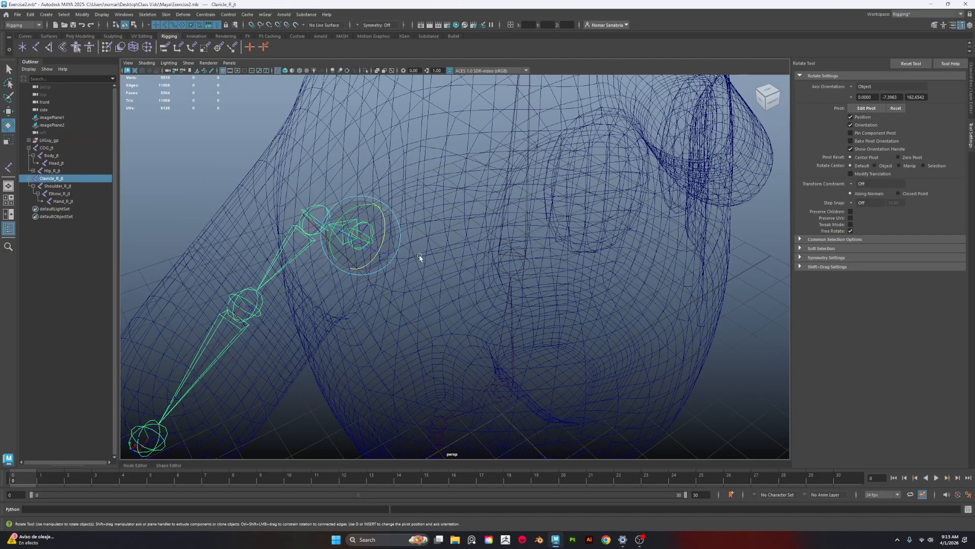
alt+drag(420, 258, 502, 259)
click(506, 257)
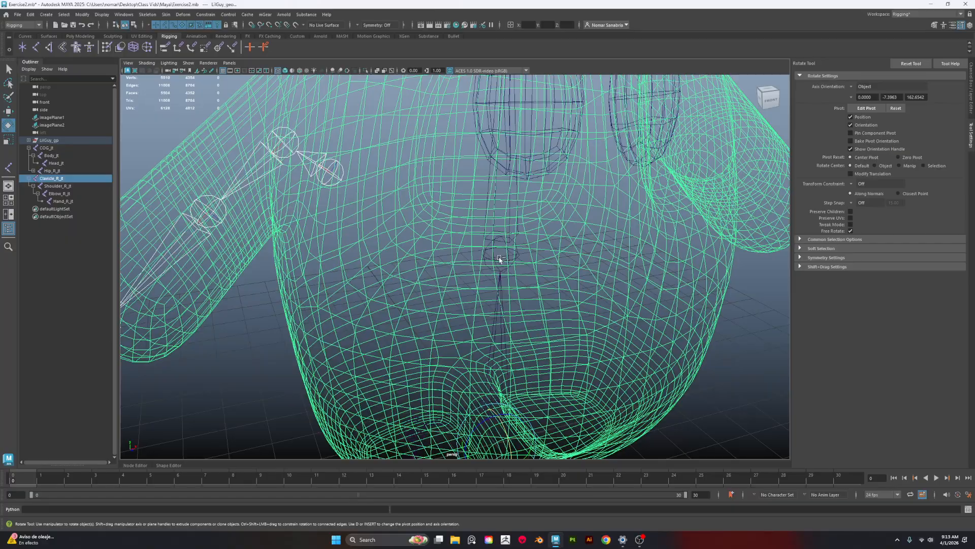
click(496, 261)
click(497, 255)
key(p)
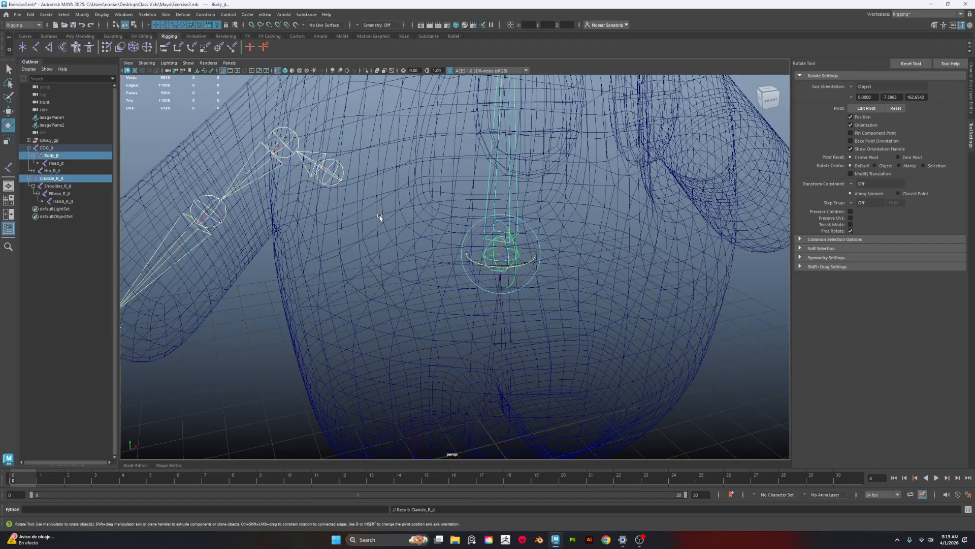
scroll(433, 244, down, 5)
alt+drag(610, 311, 579, 294)
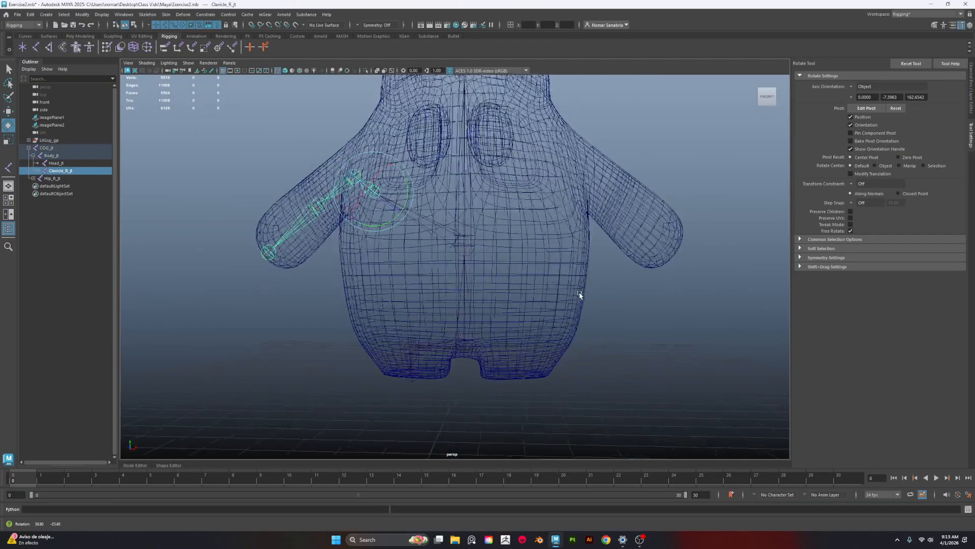
Check the clavicle's connection to the Body joint, test-rotate the right shoulder joint and undo the rotation
click(464, 245)
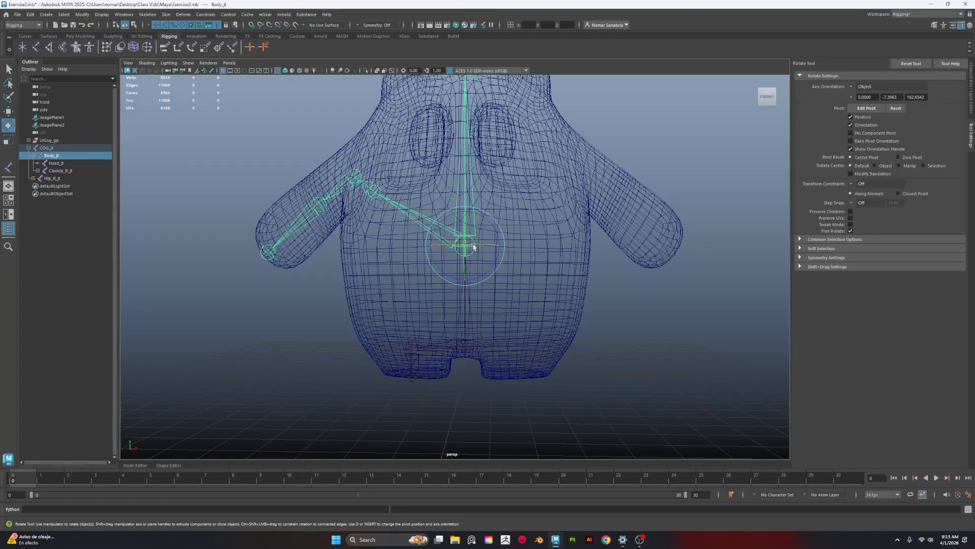
click(375, 192)
drag(377, 193, 381, 204)
scroll(382, 204, down, 3)
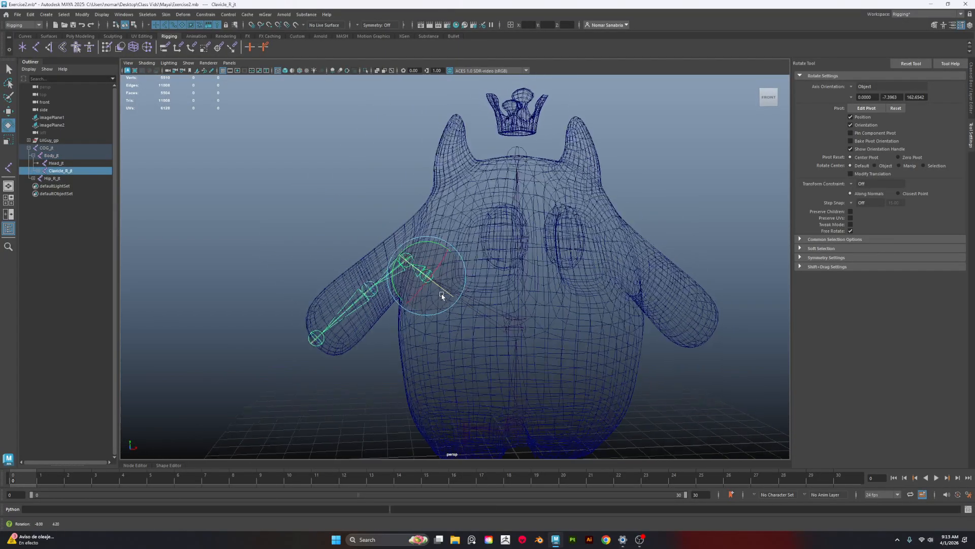
key(w)
click(408, 262)
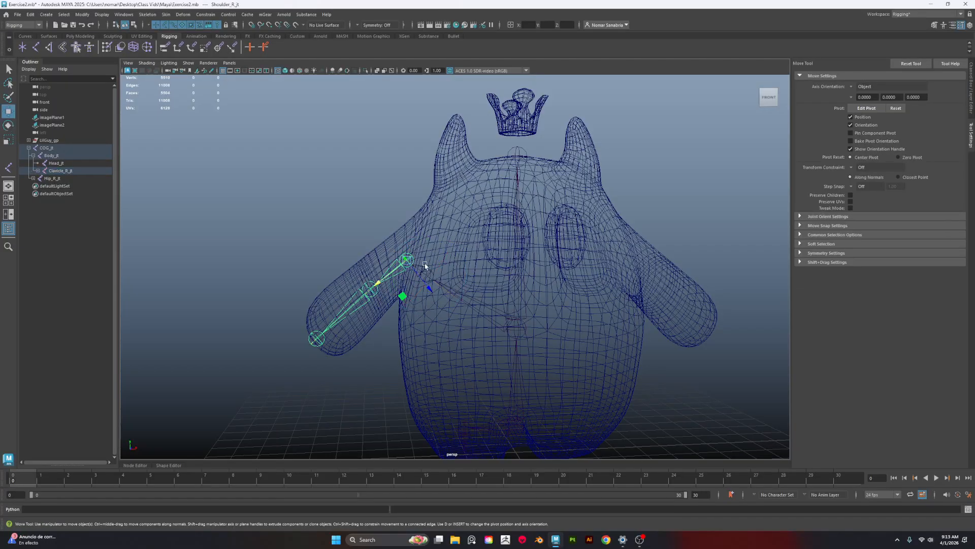
key(e)
mouse_move(373, 268)
mouse_down()
mouse_move(368, 252)
mouse_move(374, 258)
mouse_up()
key(ctrl+z)
alt+middle_drag(644, 348, 599, 256)
alt+drag(600, 257, 530, 316)
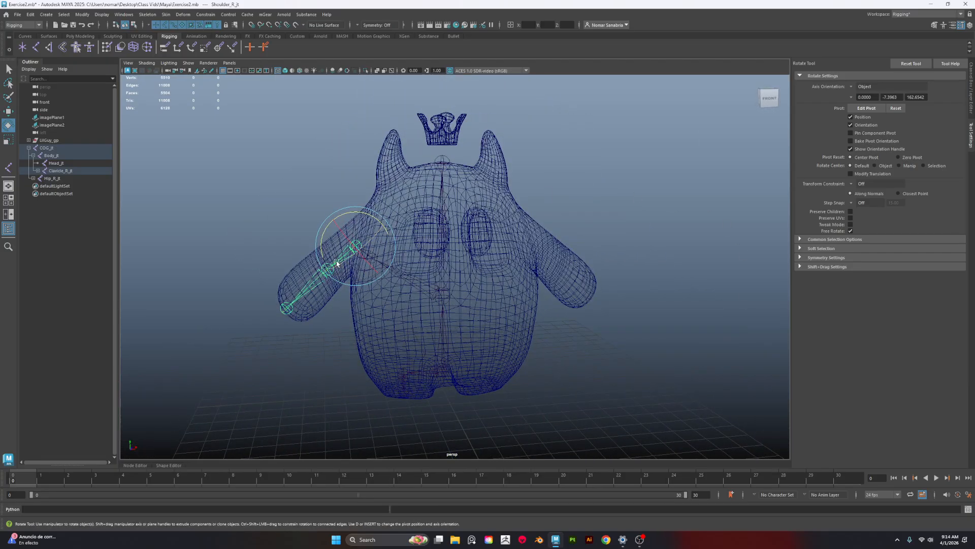
Mirror the right clavicle chain across YZ with the Behavior function, replacing R with L in the duplicated joint names
scroll(559, 251, up, 5)
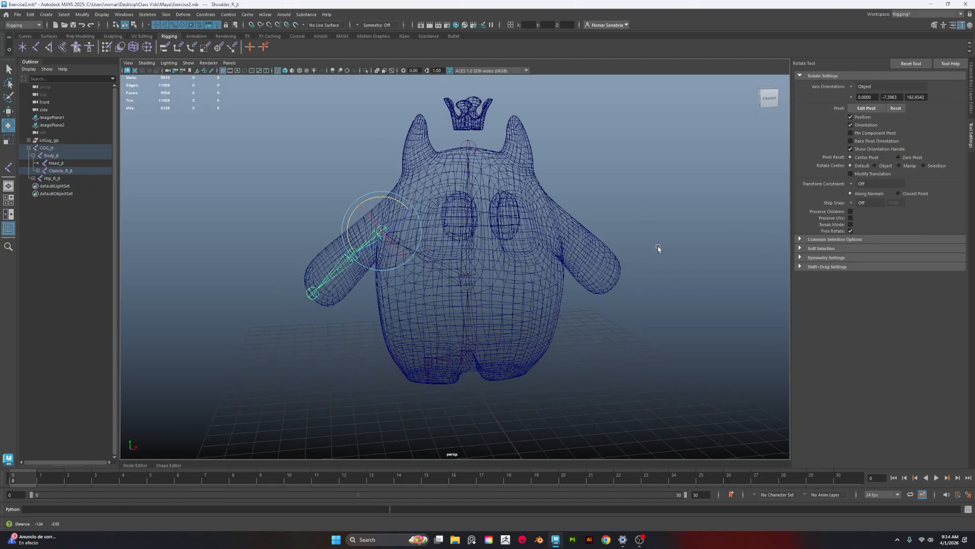
key(q)
click(376, 220)
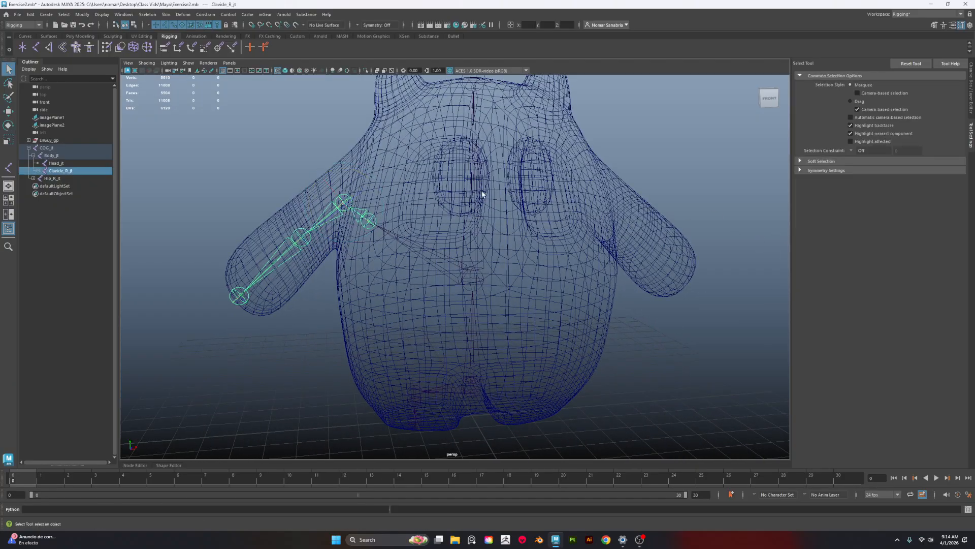
scroll(392, 283, down, 4)
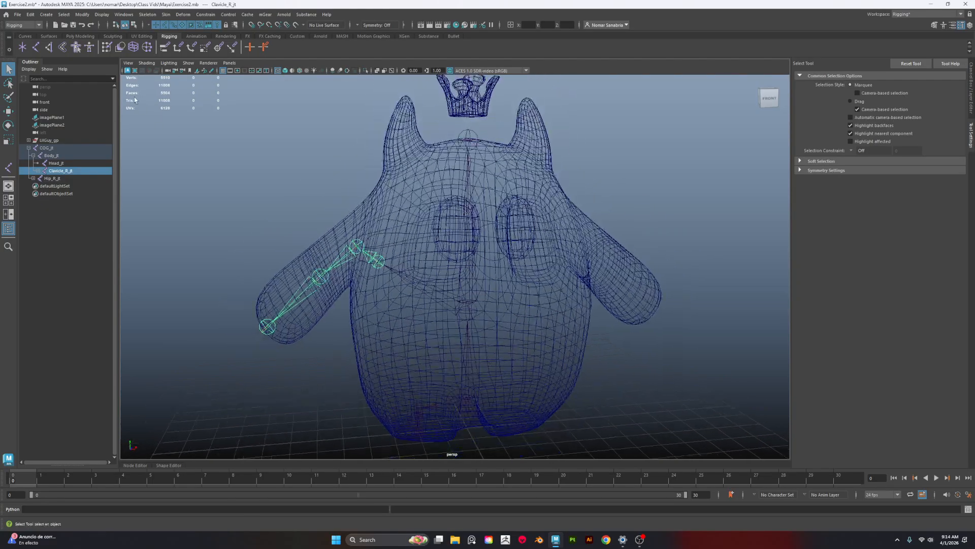
click(147, 14)
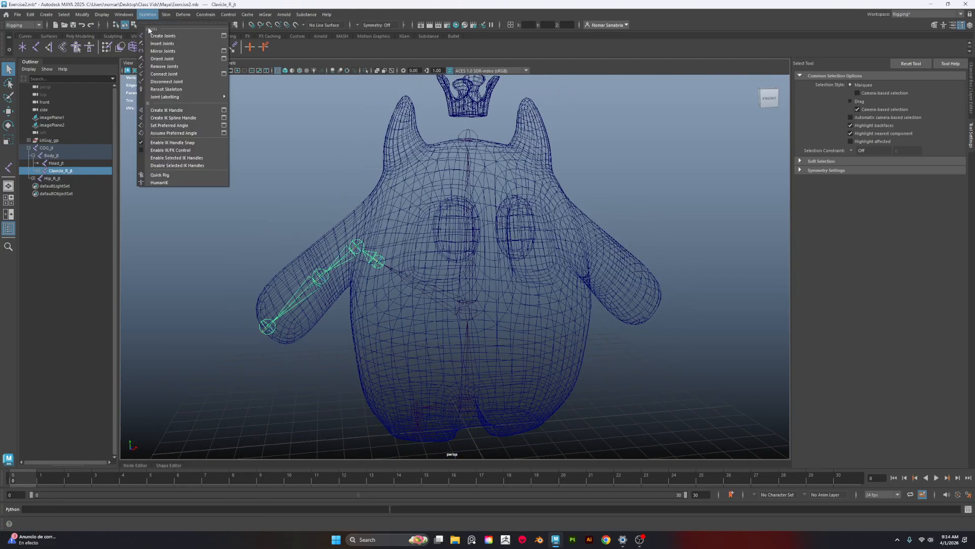
click(224, 52)
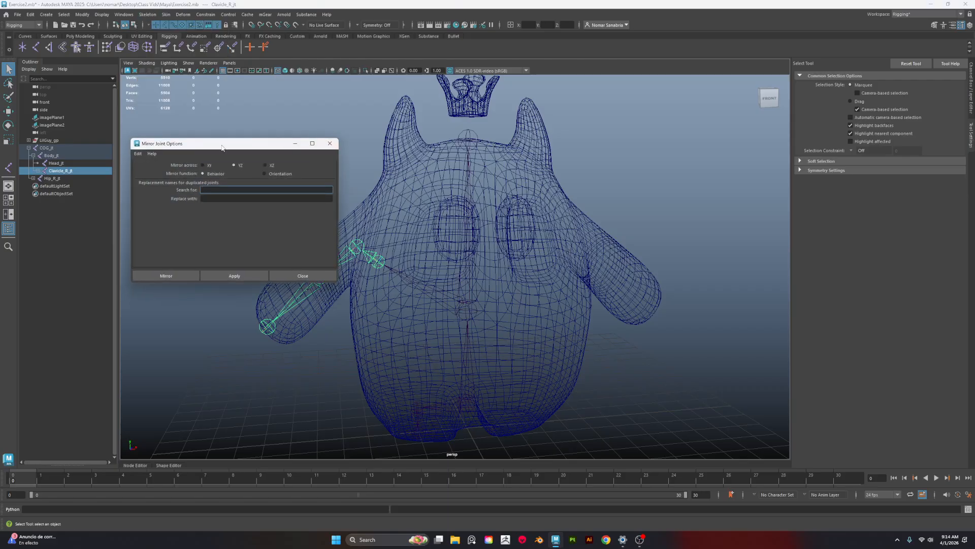
drag(222, 147, 718, 96)
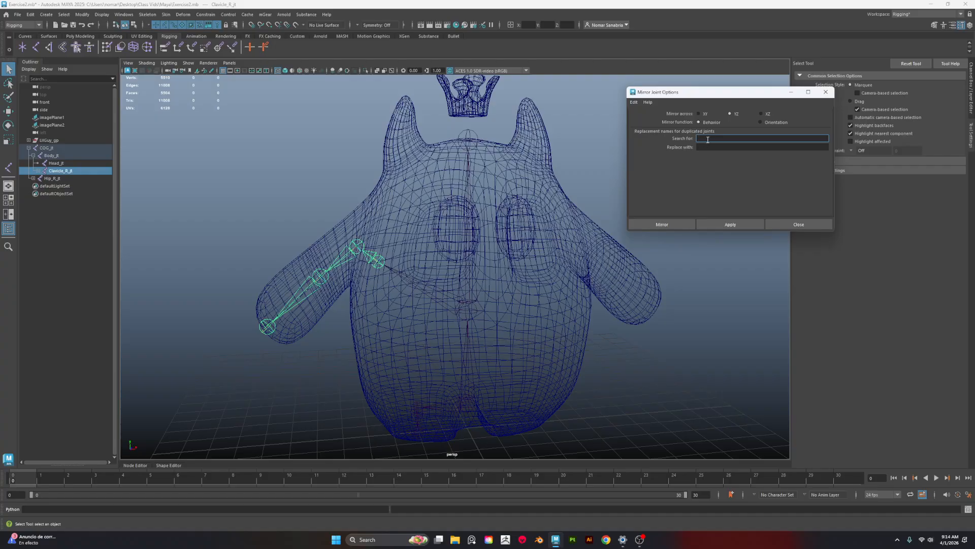
key(Tab)
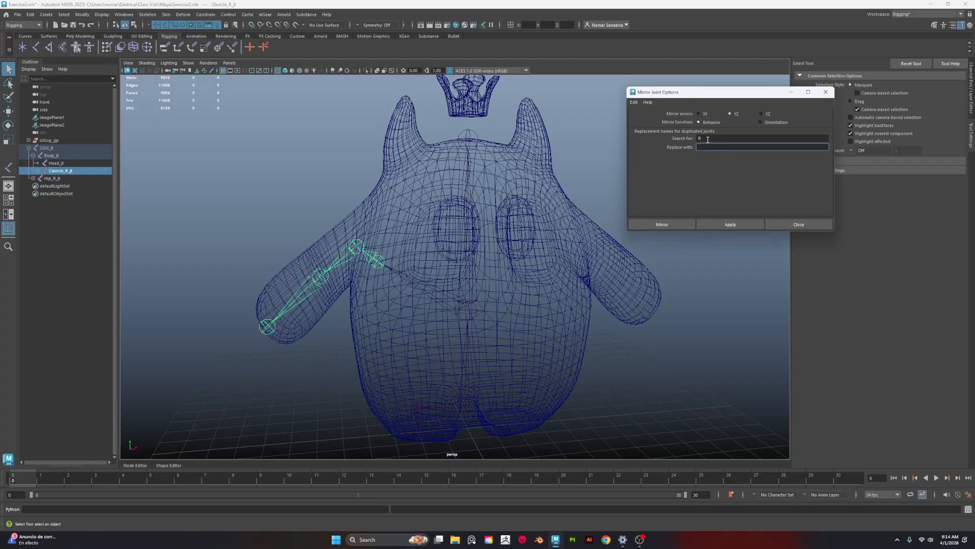
text(L)
click(729, 224)
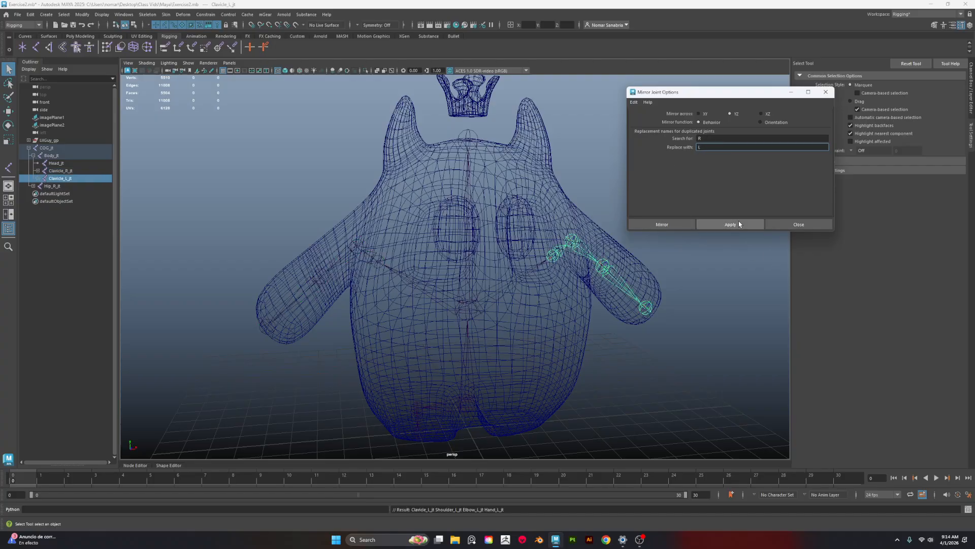
Expand the mirrored left clavicle in the hierarchy and select the left hand joint to check the new chain
click(37, 178)
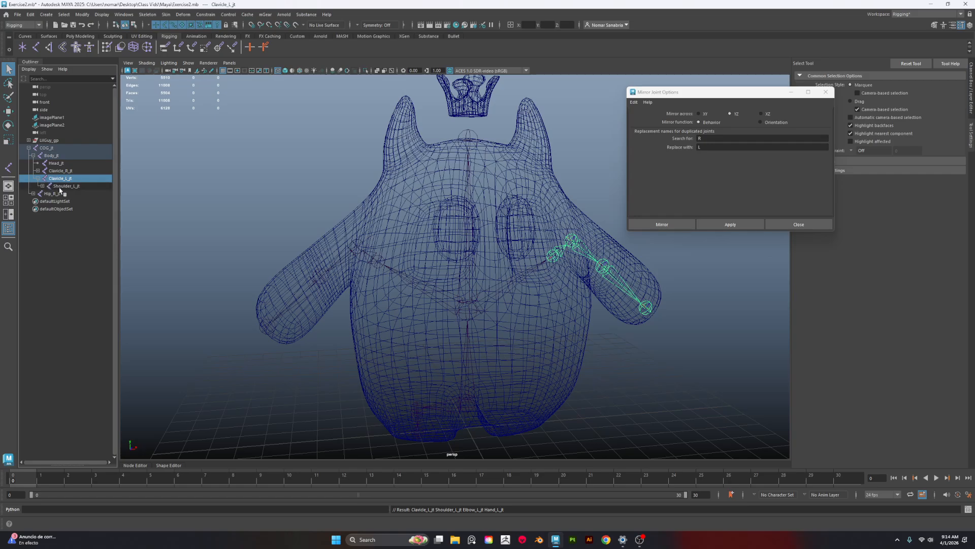
alt+middle_drag(553, 294, 508, 271)
scroll(508, 271, up, 3)
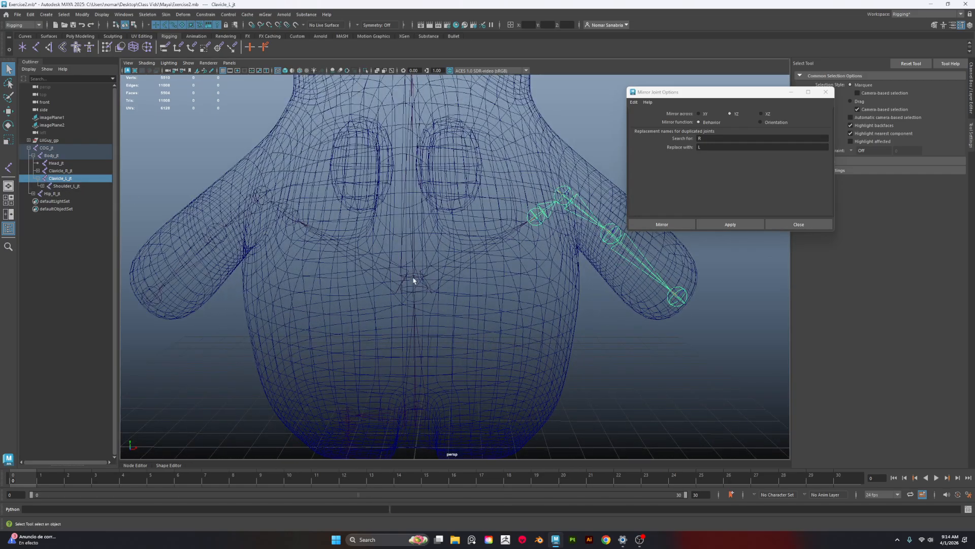
click(684, 303)
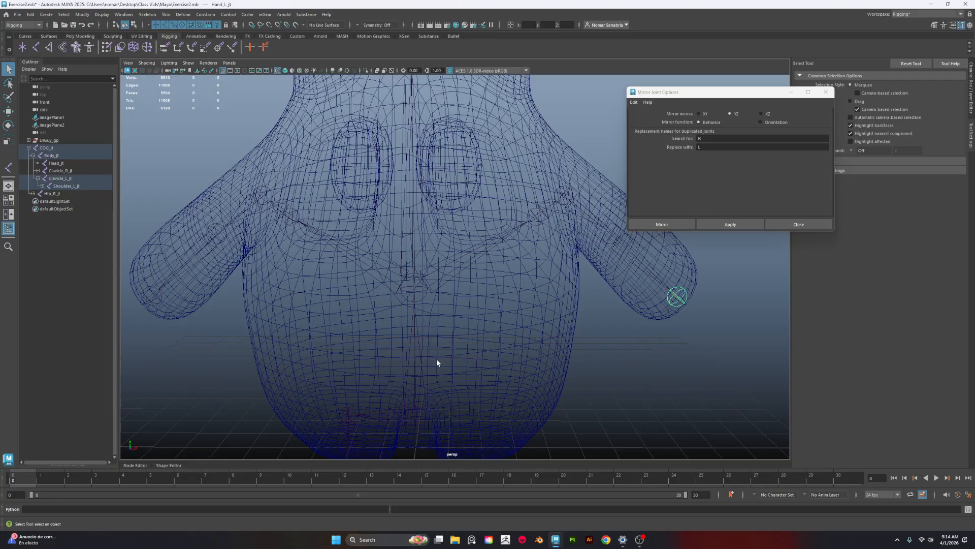
Mirror the right hip chain across YZ with the same R-to-L name replacement and expand the new left hip's hierarchy
alt+middle_drag(437, 363, 450, 254)
scroll(451, 254, up, 2)
click(276, 318)
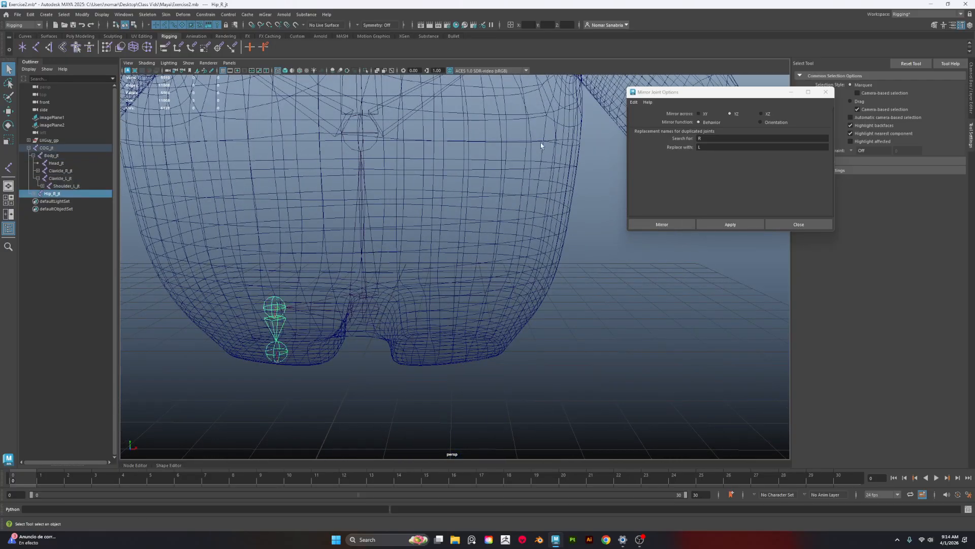
click(731, 224)
click(33, 201)
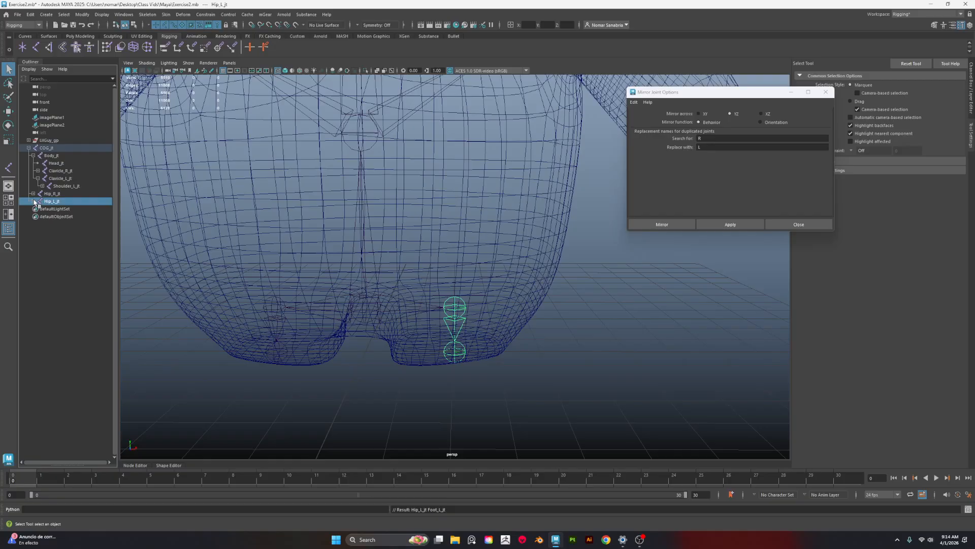
Clear the selection and inspect the mirrored arm and leg joints around the character's body
scroll(425, 311, down, 4)
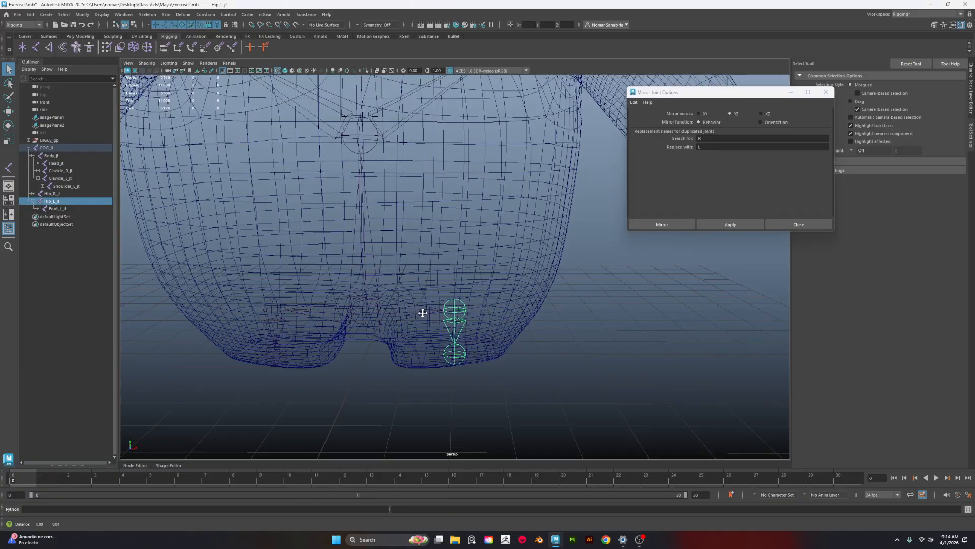
alt+drag(424, 293, 548, 350)
alt+middle_drag(548, 350, 554, 292)
alt+right_drag(553, 292, 653, 379)
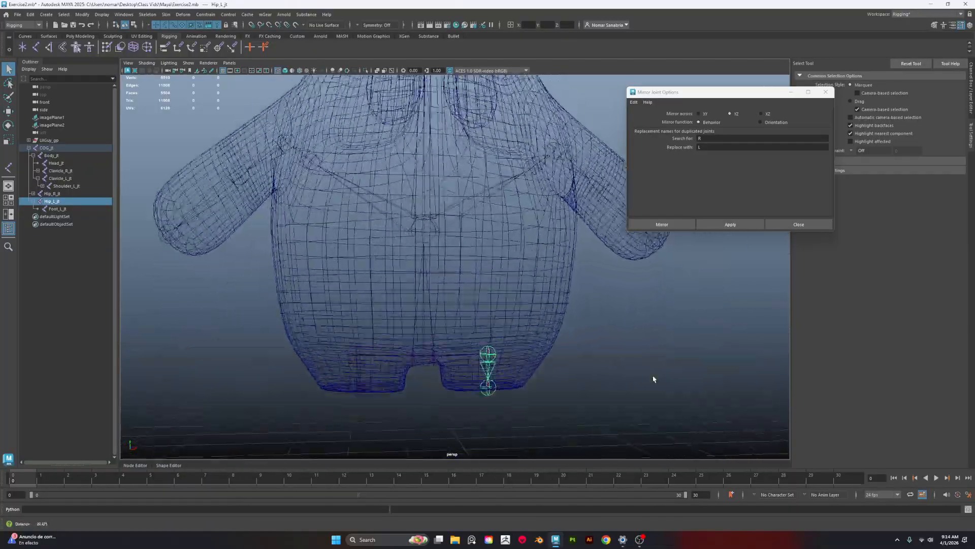
alt+drag(653, 379, 626, 367)
click(626, 366)
alt+drag(417, 382, 593, 378)
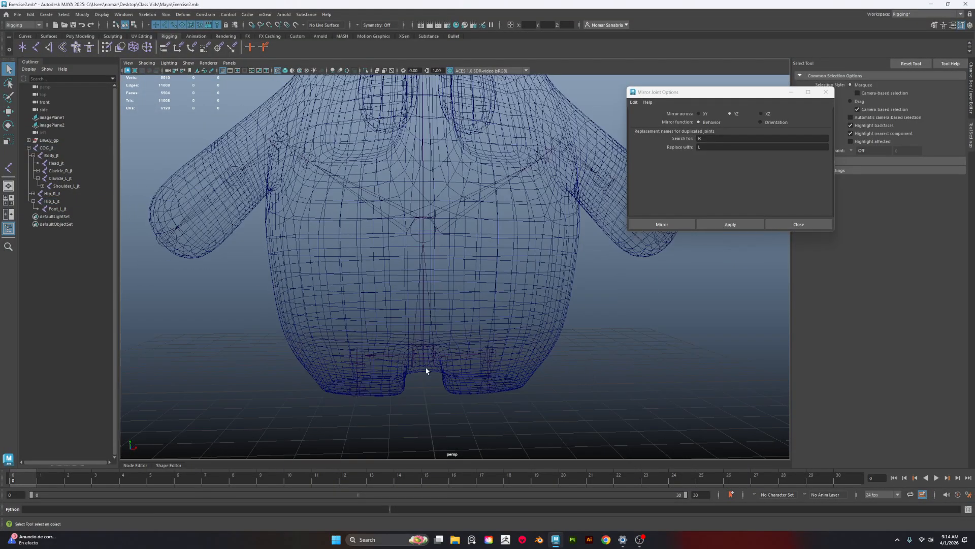
Examine the mirrored leg and arm joints inside the mesh, selecting the left shoulder chain to check its placement
alt+middle_drag(414, 328, 425, 279)
alt+right_drag(425, 279, 495, 374)
alt+drag(406, 377, 402, 354)
alt+middle_drag(529, 310, 547, 342)
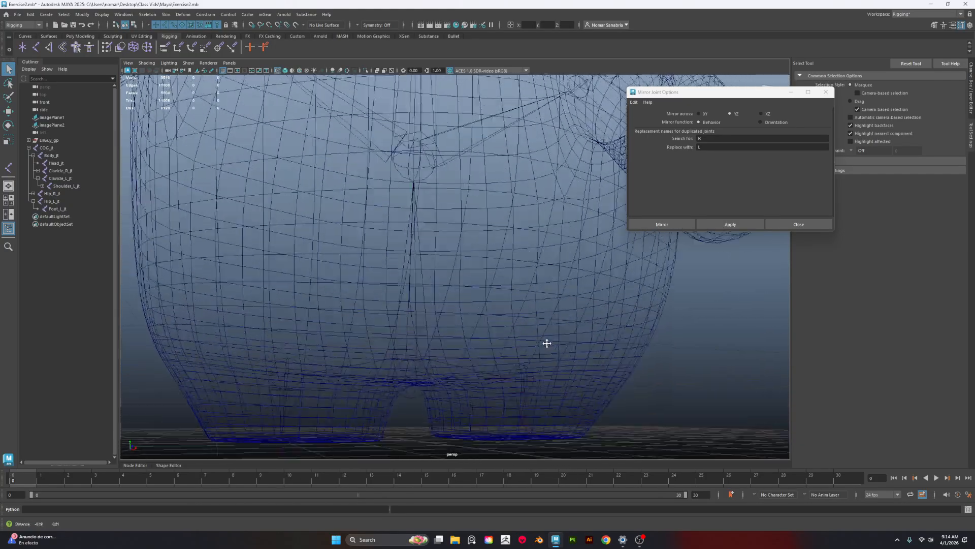
alt+right_drag(547, 342, 389, 270)
alt+middle_drag(389, 254, 411, 318)
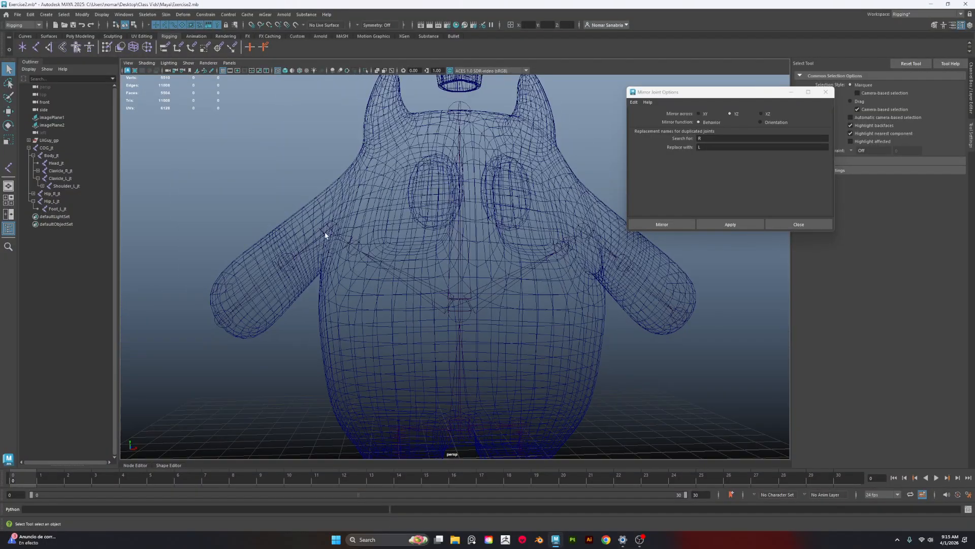
click(528, 329)
right_drag(531, 320, 447, 279)
alt+middle_drag(495, 328, 419, 328)
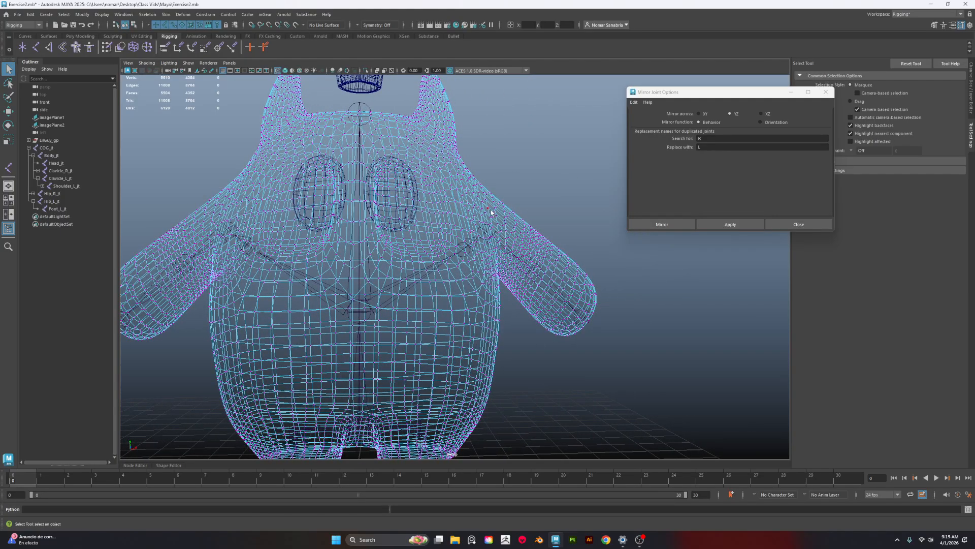
click(519, 256)
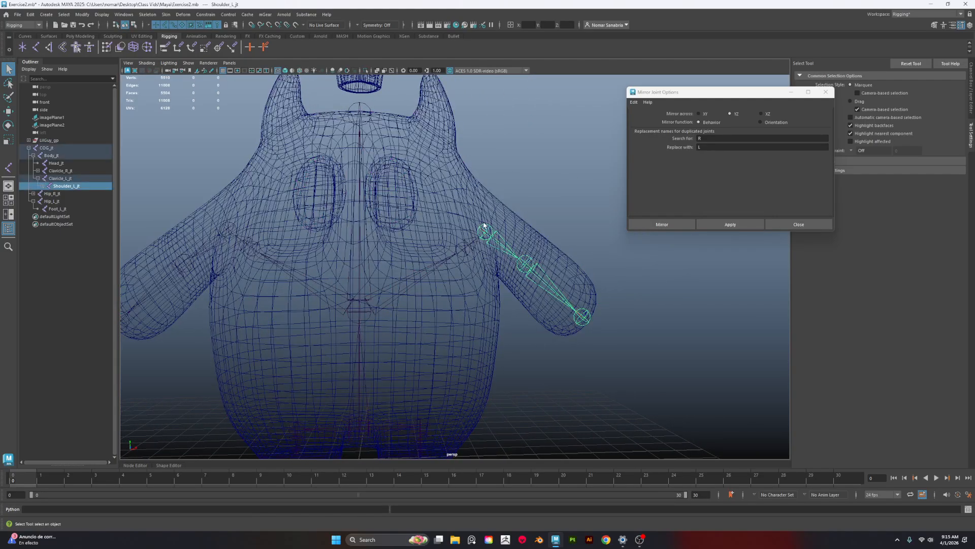
alt+middle_drag(346, 339, 416, 306)
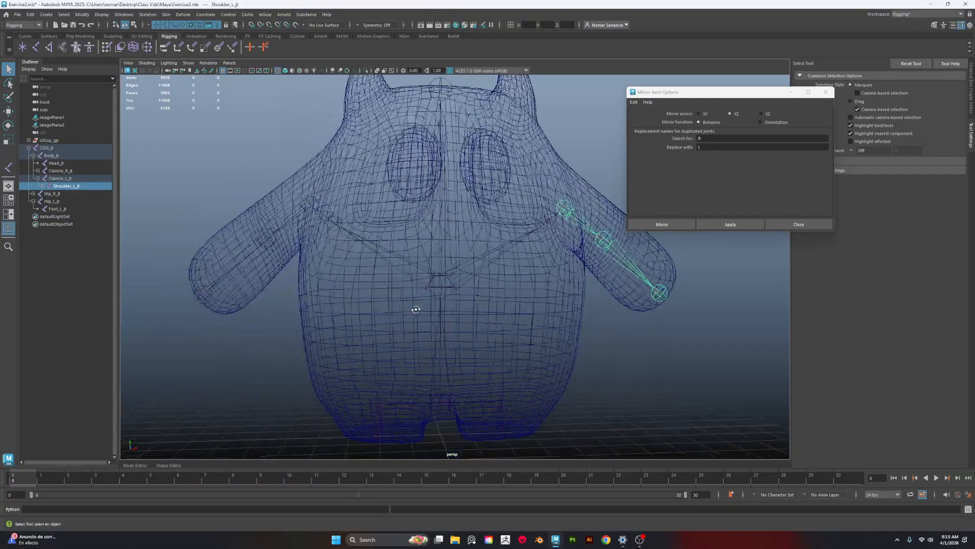
Select the body mesh and examine how the skeleton sits inside it from several angles and distances
alt+drag(357, 309, 397, 324)
click(396, 325)
alt+drag(531, 326, 487, 296)
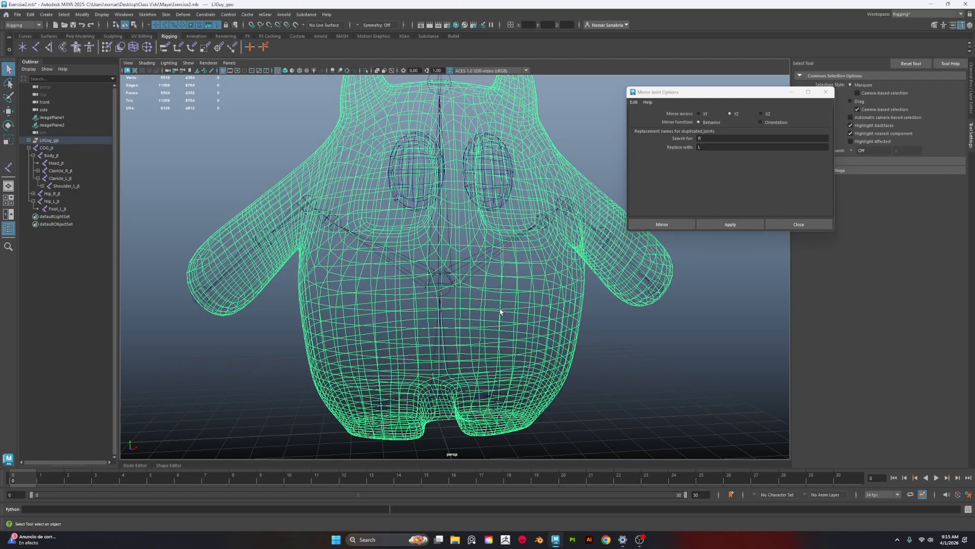
scroll(506, 349, down, 5)
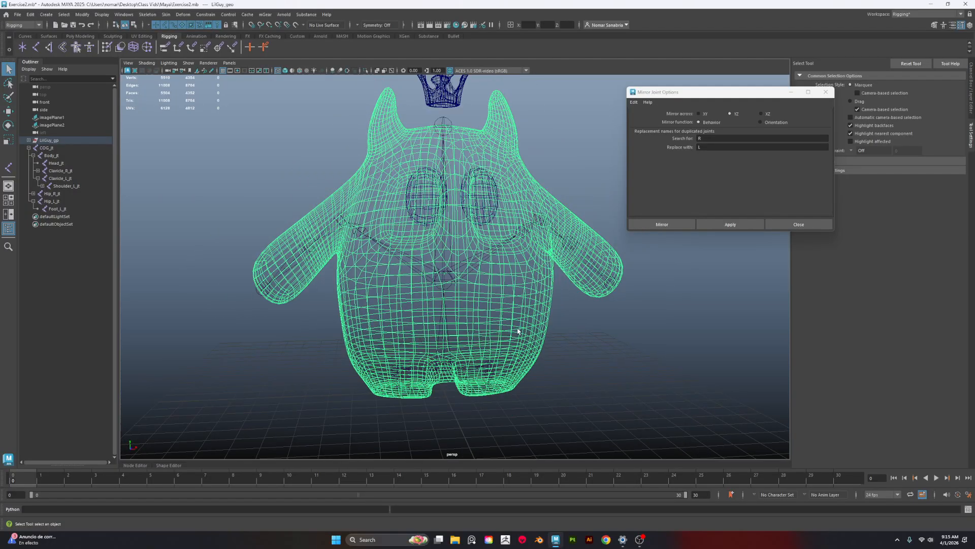
mouse_move(553, 335)
alt+mouse_down()
mouse_move(572, 331)
mouse_move(538, 333)
mouse_move(571, 333)
alt+mouse_up()
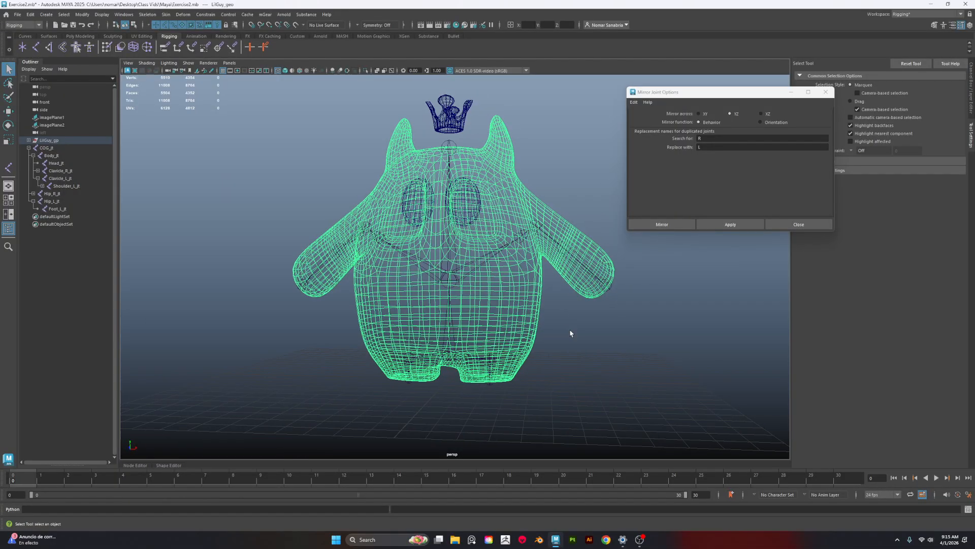
scroll(537, 348, down, 2)
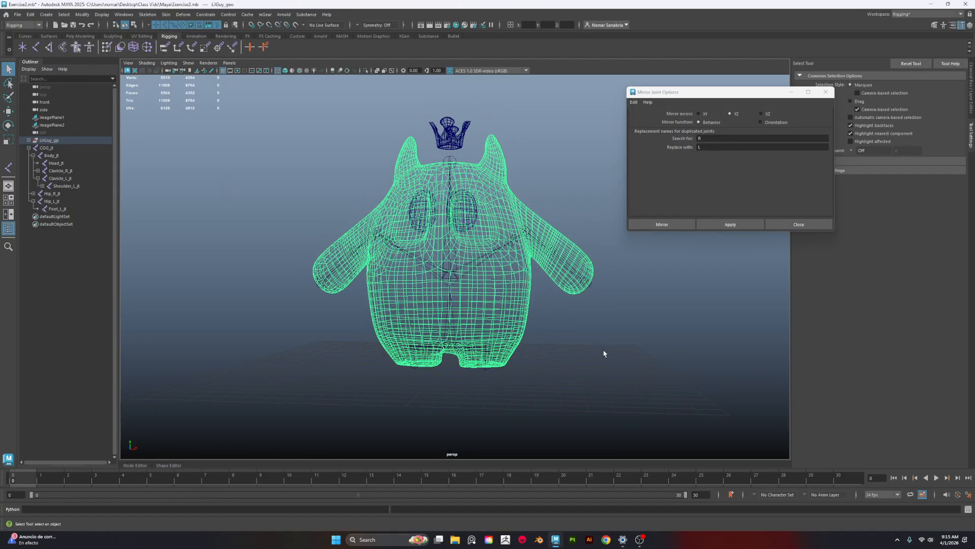
scroll(558, 343, up, 5)
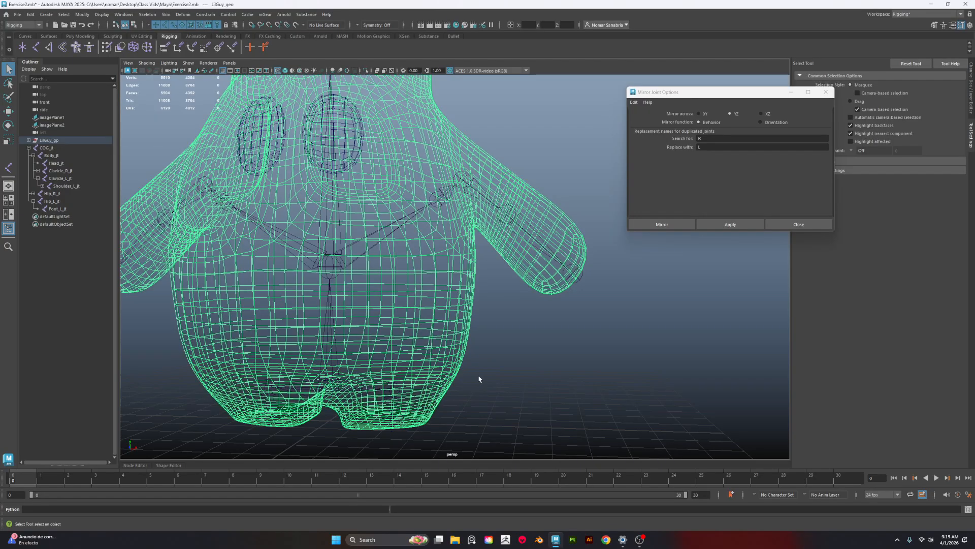
alt+drag(478, 379, 495, 358)
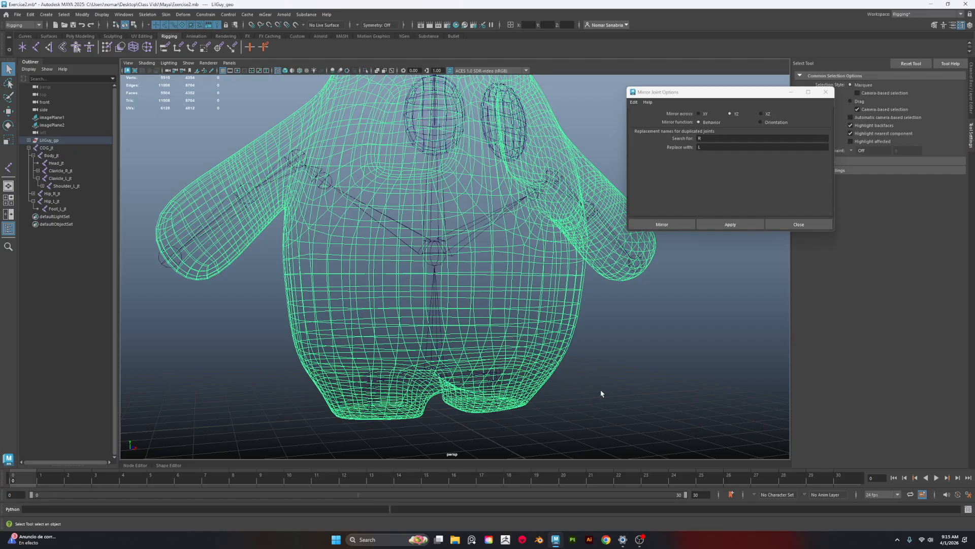
Select the COG root joint and the body mesh, and bind the skin to the joint hierarchy with the Geodesic Voxel method
click(436, 371)
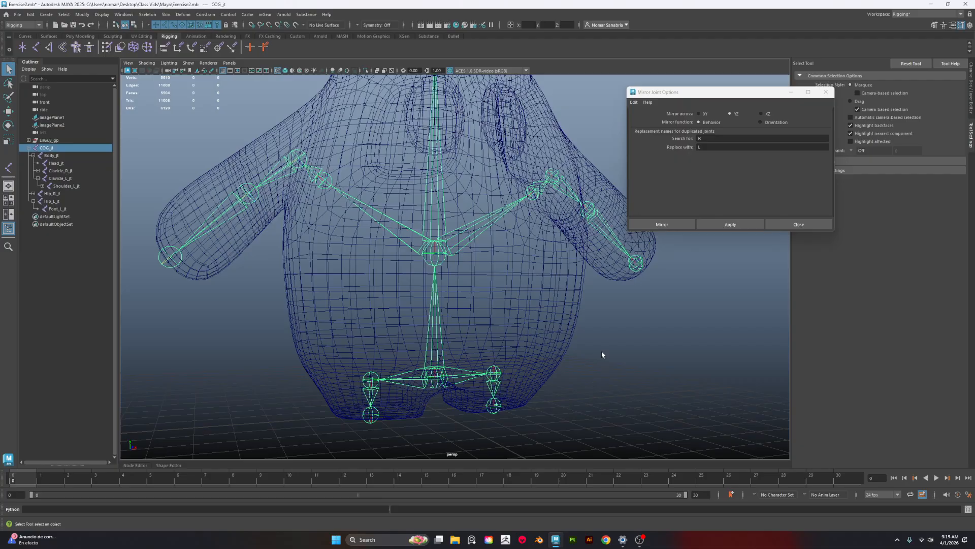
alt+drag(535, 289, 647, 309)
alt+middle_drag(564, 314, 597, 333)
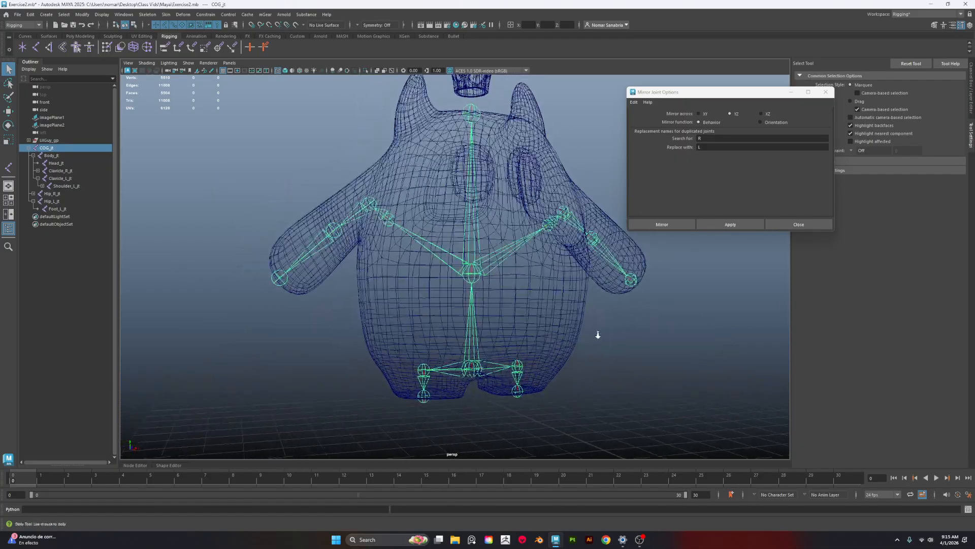
alt+right_drag(596, 333, 638, 353)
alt+middle_drag(659, 356, 602, 281)
click(553, 264)
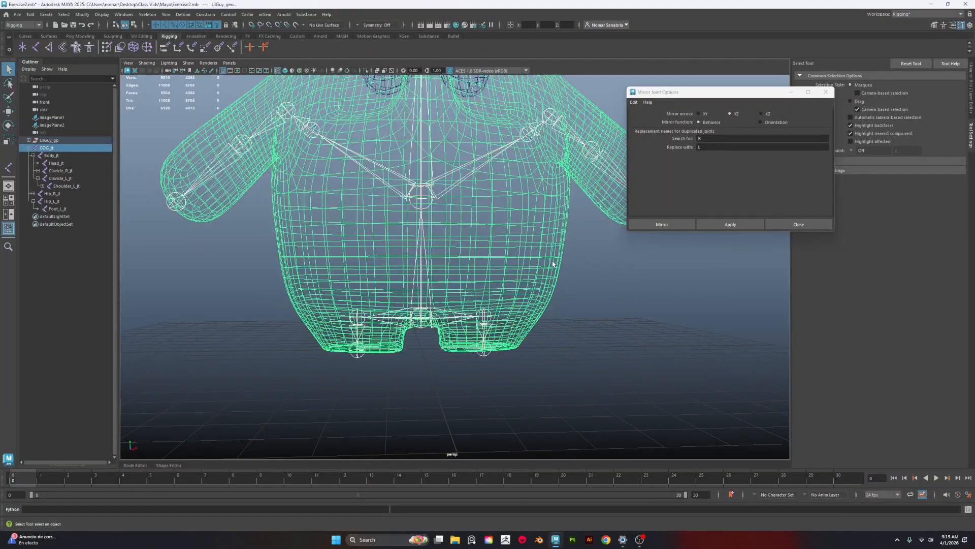
alt+middle_drag(517, 289, 518, 328)
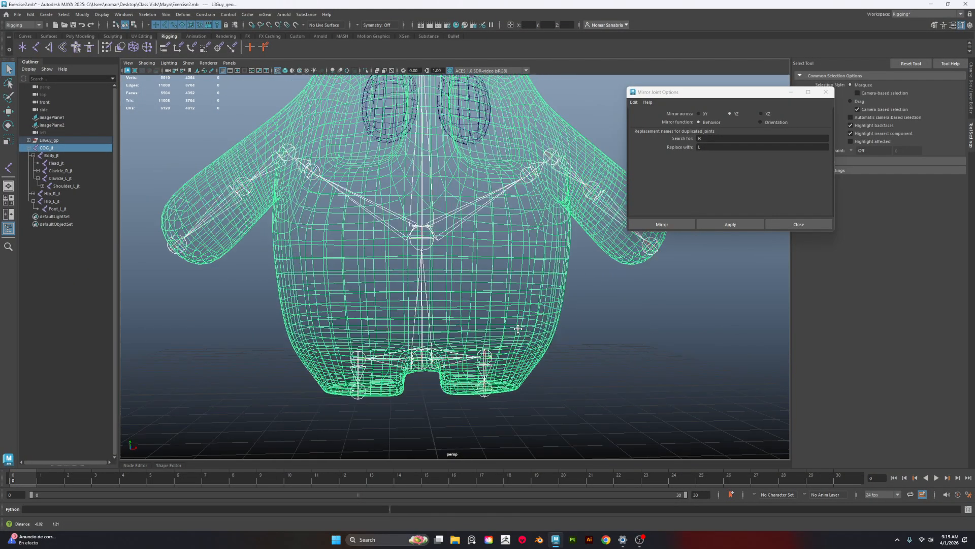
alt+drag(518, 329, 450, 321)
alt+middle_drag(439, 251, 438, 289)
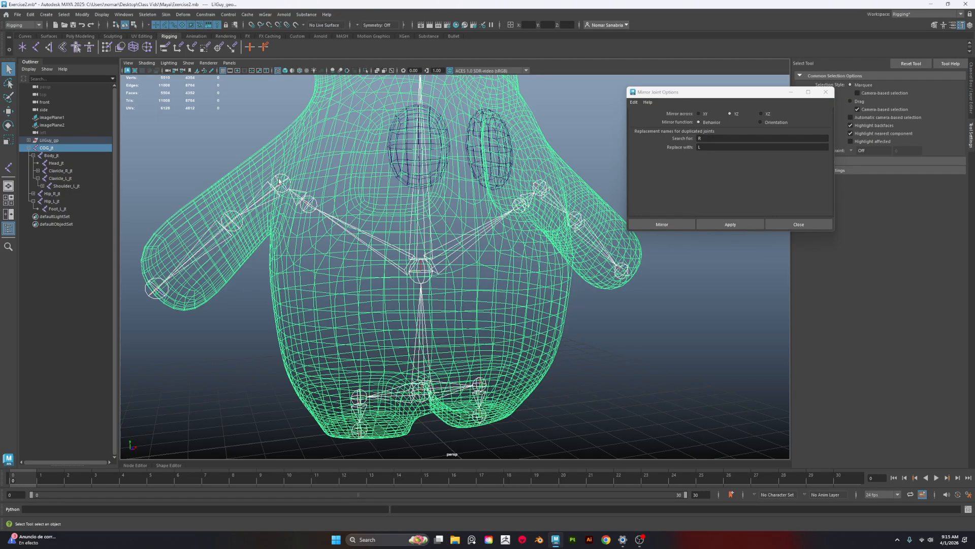
click(166, 14)
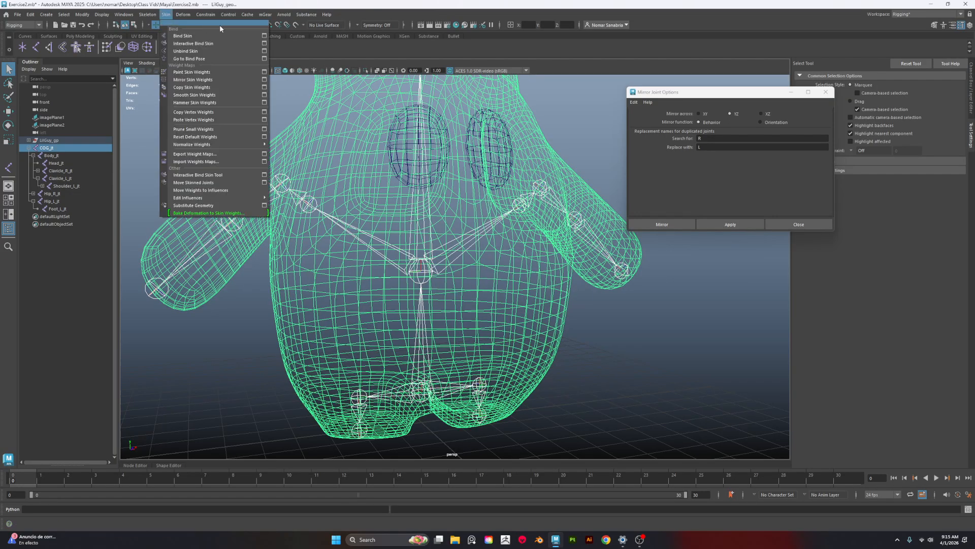
click(264, 36)
drag(674, 93, 137, 112)
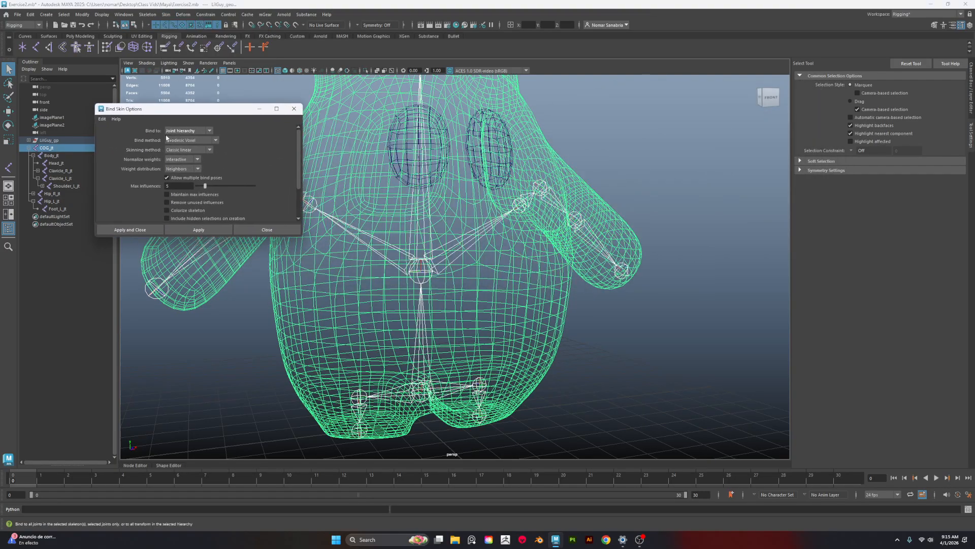
click(173, 141)
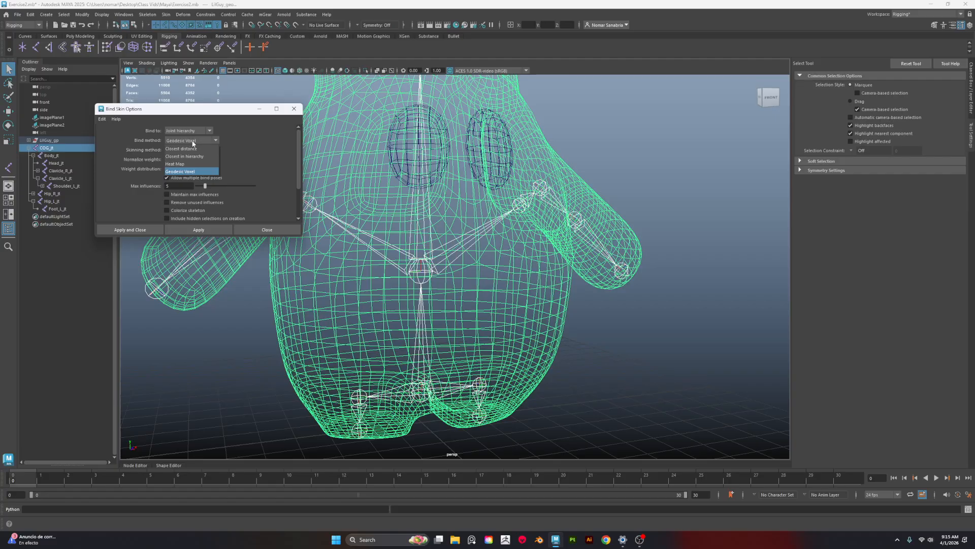
click(196, 172)
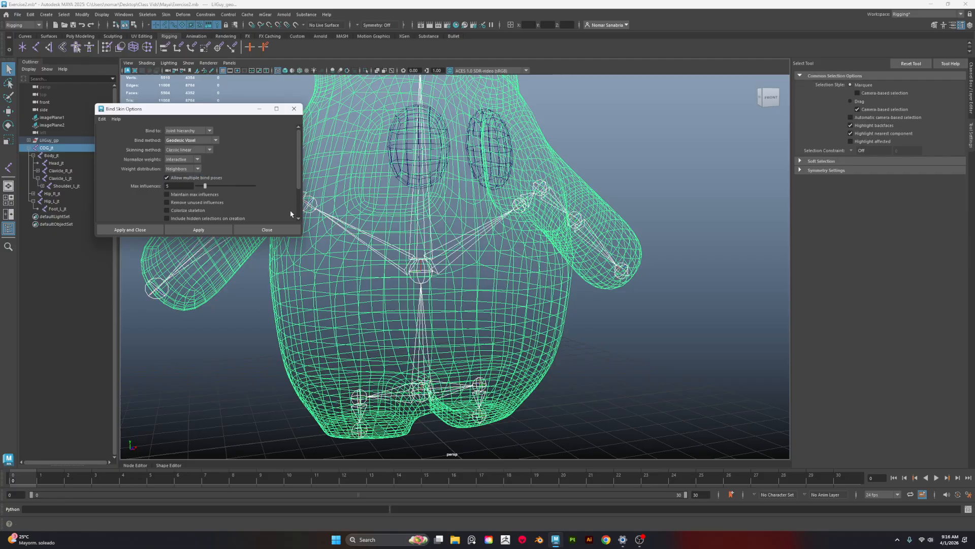
click(203, 234)
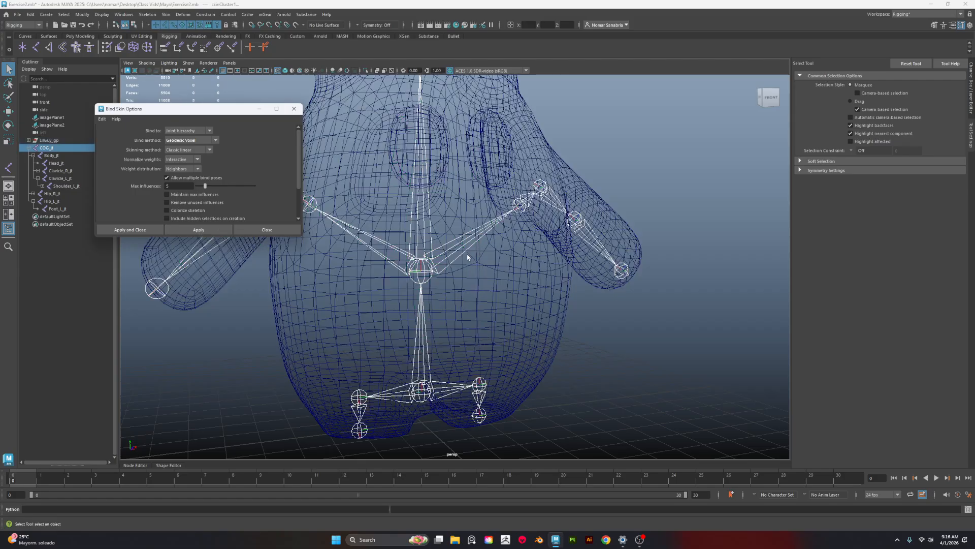
Test the skin deformation by rotating the right clavicle and right shoulder joints, undoing each rotation
alt+middle_drag(361, 274, 456, 300)
click(368, 224)
key(e)
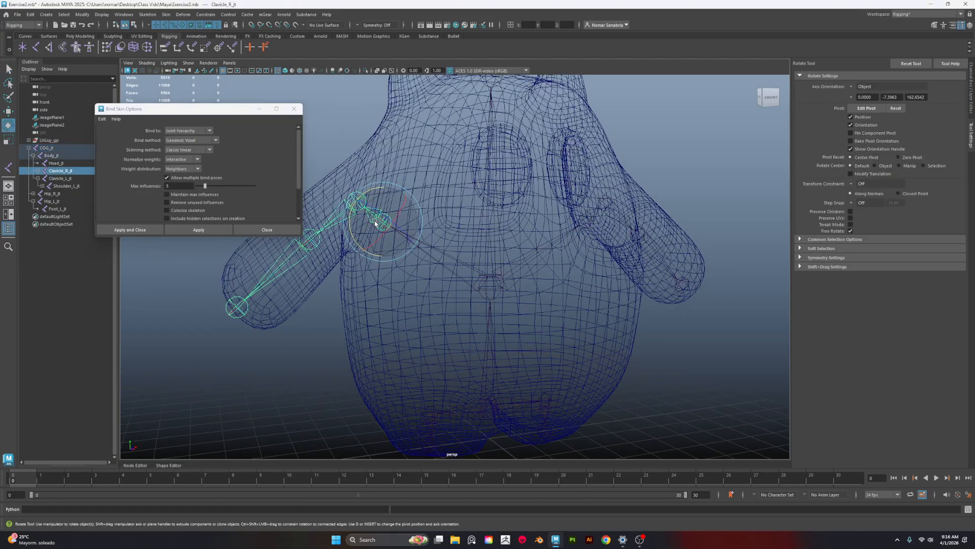
drag(352, 220, 429, 243)
key(ctrl+z)
key(q)
click(354, 205)
key(e)
key(ctrl+z)
key(ctrl+z)
Test-rotate the central body joint and the left hip joint, undoing each rotation
click(465, 253)
key(ctrl+z)
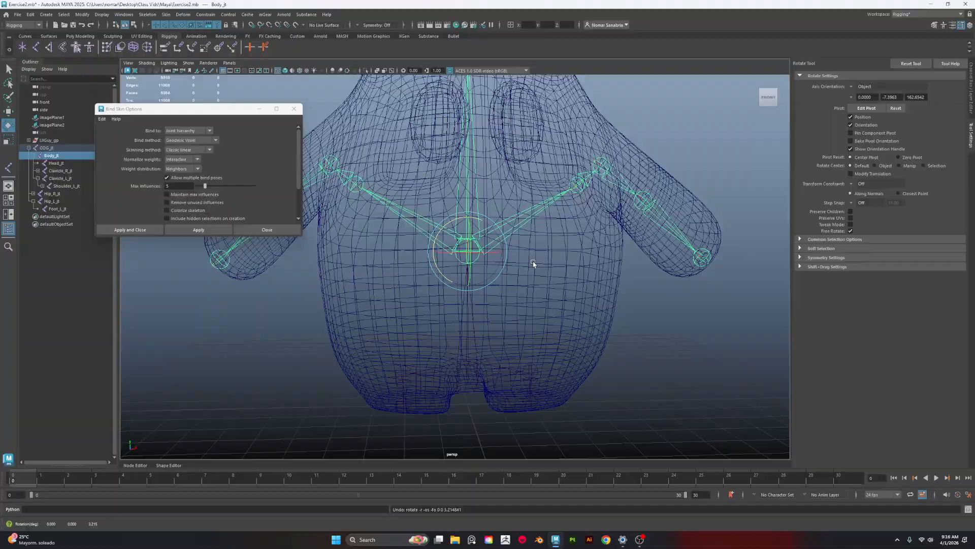
alt+middle_drag(535, 355, 520, 301)
click(516, 314)
drag(522, 308, 521, 329)
alt+drag(607, 320, 502, 328)
key(ctrl+z)
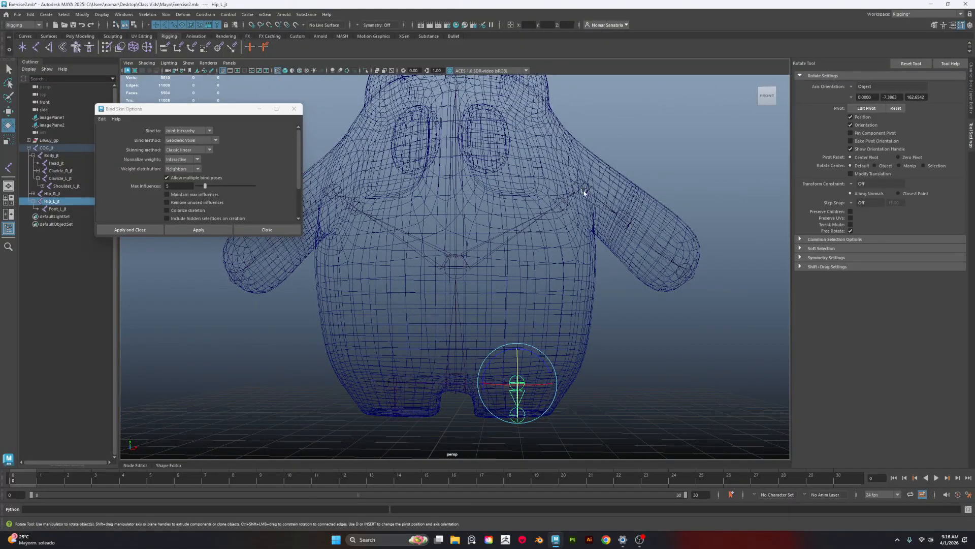
Test-rotate the left shoulder joint and the body joint to check the deformation, and undo the body rotation
click(580, 192)
drag(583, 221, 602, 231)
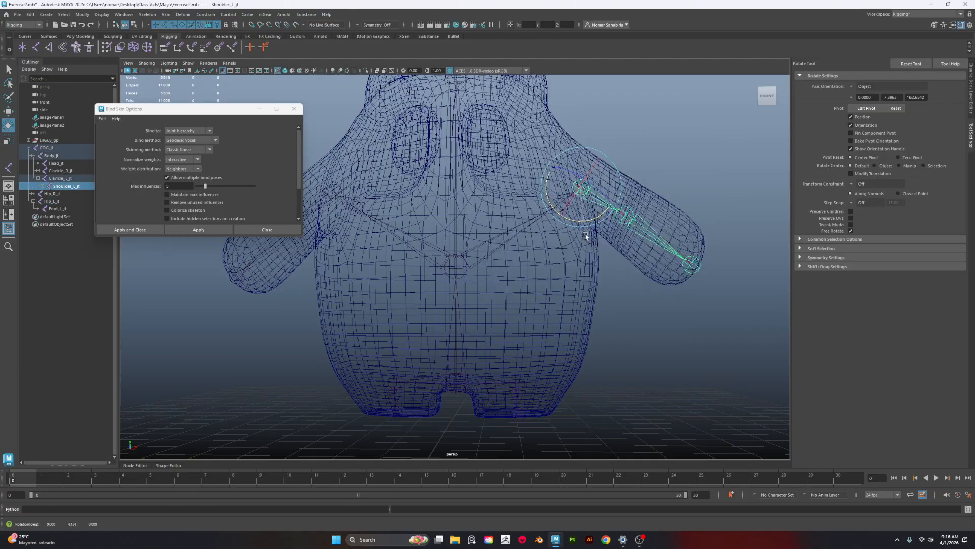
alt+drag(618, 303, 556, 310)
click(498, 306)
drag(468, 295, 487, 277)
key(ctrl+z)
alt+middle_drag(484, 174, 494, 229)
alt+drag(494, 228, 579, 299)
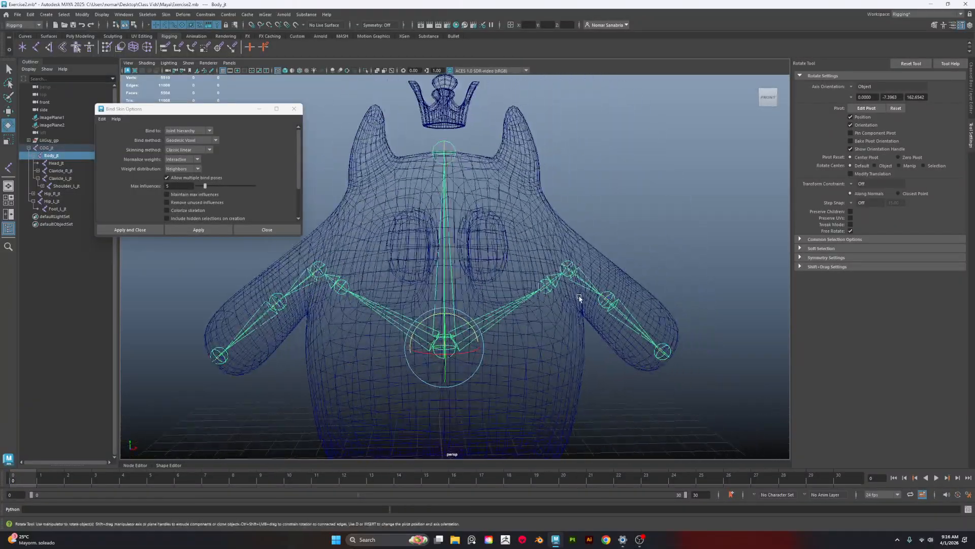
Test-rotate the left clavicle and left shoulder joints, undoing the rotations
click(546, 288)
drag(554, 259, 578, 236)
key(ctrl+z)
click(676, 266)
click(566, 269)
key(ctrl+z)
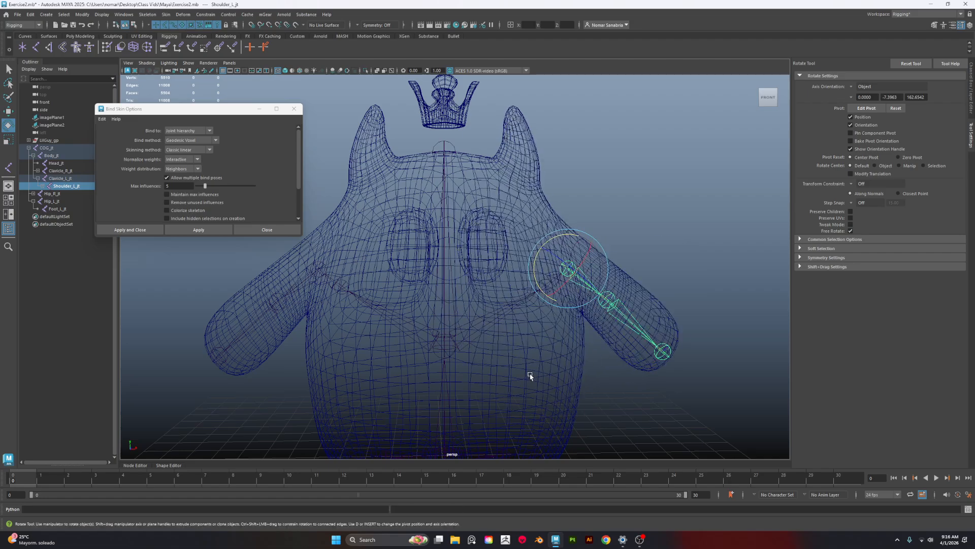
Undo the remaining joint tests and the Geodesic Voxel skin bind, back to the COG root joint selection
click(530, 373)
click(554, 373)
key(ctrl+z)
key(ctrl+z)
key(ctrl+z)
key(ctrl+z)
key(ctrl+z)
key(ctrl+z)
key(ctrl+z)
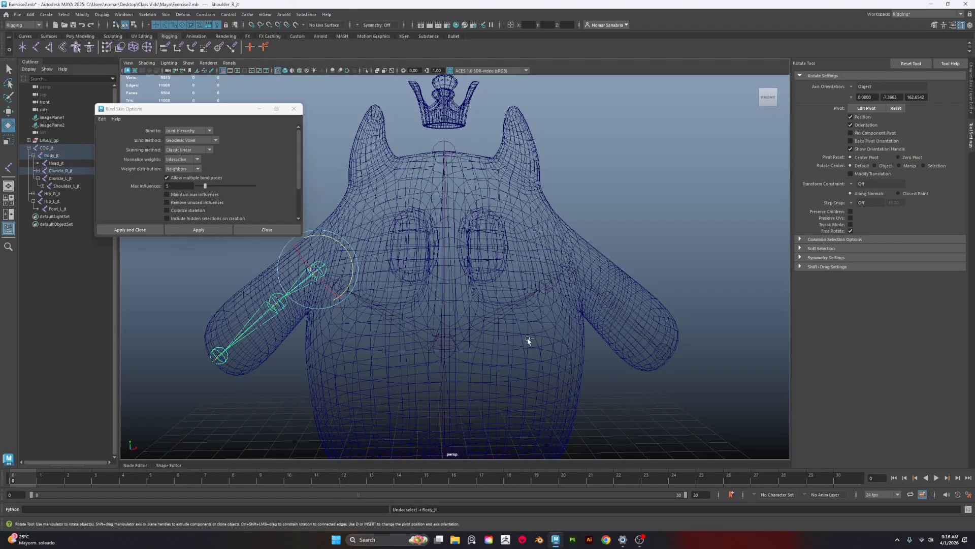
key(ctrl+z)
key(ctrl+z)
alt+drag(305, 329, 385, 295)
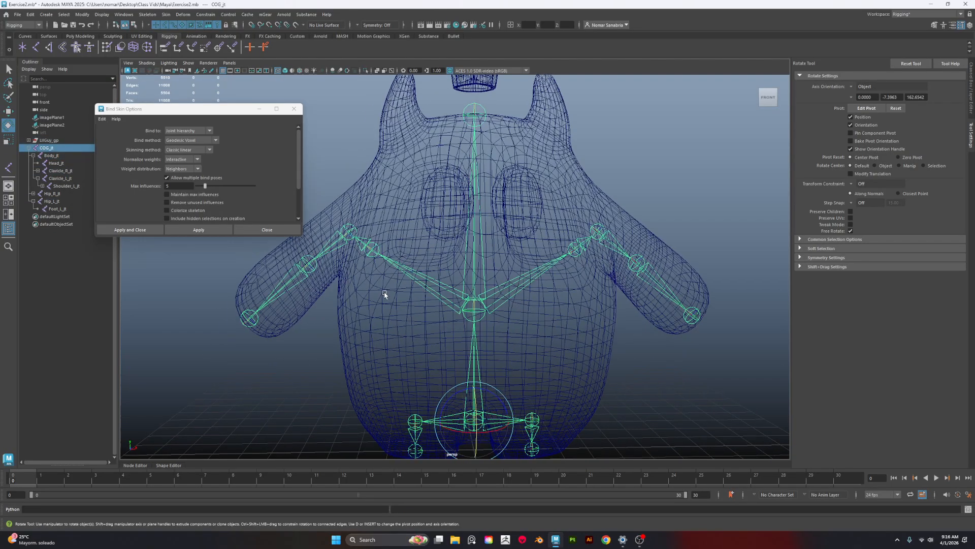
Test-rotate the right shoulder joint to check whether the mesh is still bound, and undo the rotation
click(348, 232)
drag(366, 200, 374, 213)
key(ctrl+z)
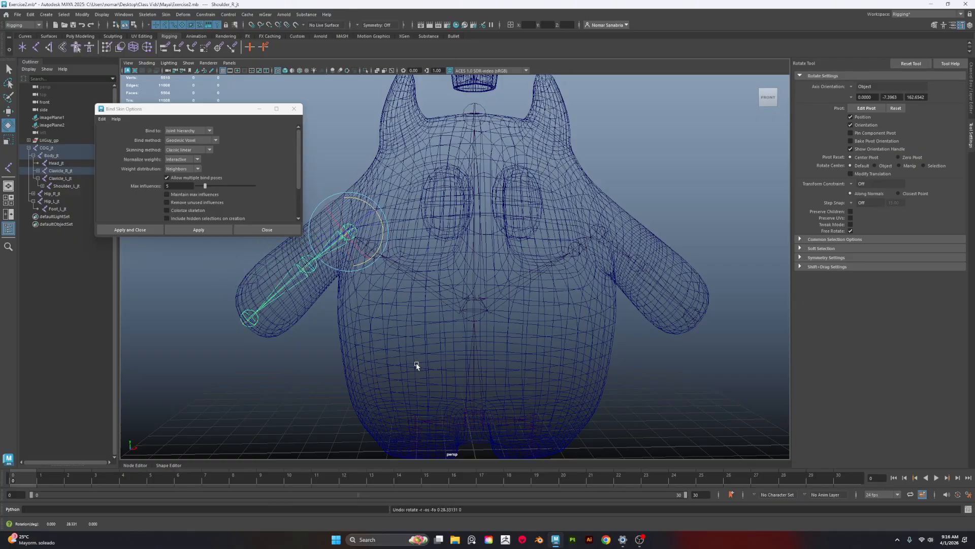
click(329, 360)
click(382, 306)
alt+drag(310, 267, 344, 281)
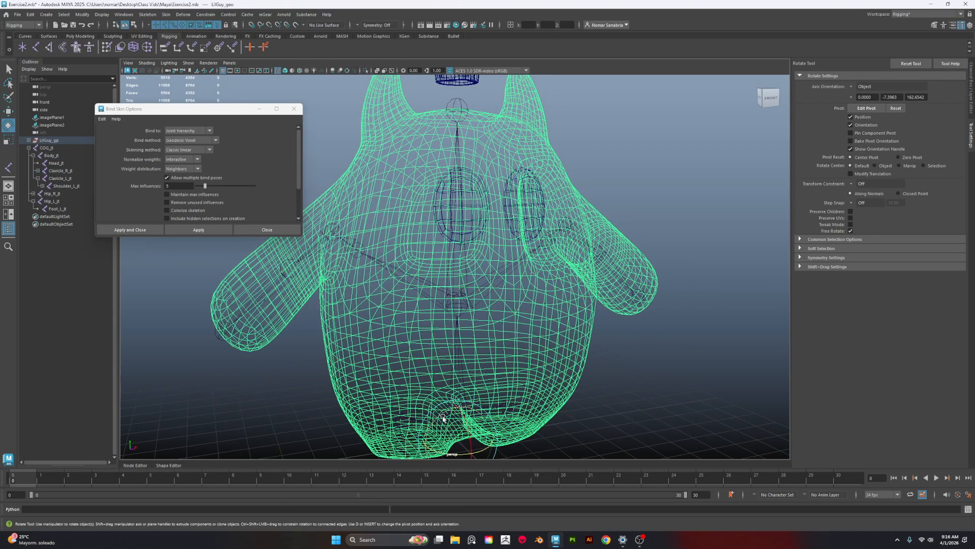
Bind the body mesh to the COG root joint's hierarchy using the Heat Map bind method
key(q)
click(461, 400)
alt+right_drag(534, 304, 516, 414)
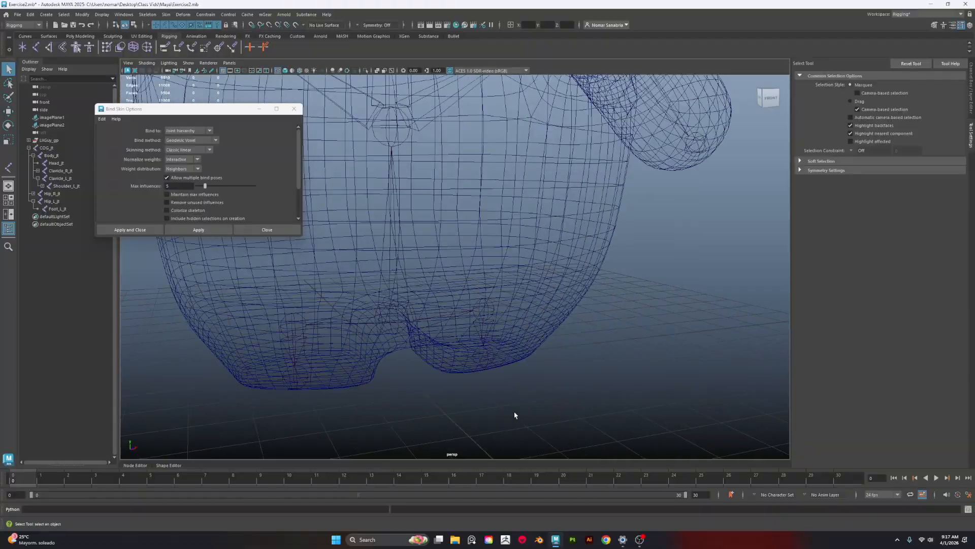
alt+drag(516, 414, 429, 387)
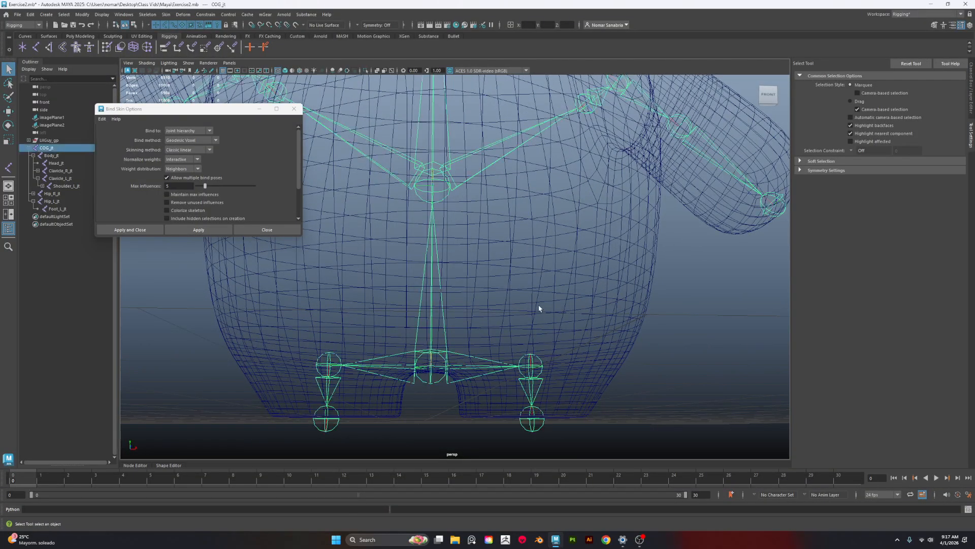
alt+drag(540, 308, 510, 203)
shift+click(544, 347)
alt+drag(457, 278, 503, 333)
alt+right_drag(503, 333, 460, 325)
alt+middle_drag(460, 325, 462, 374)
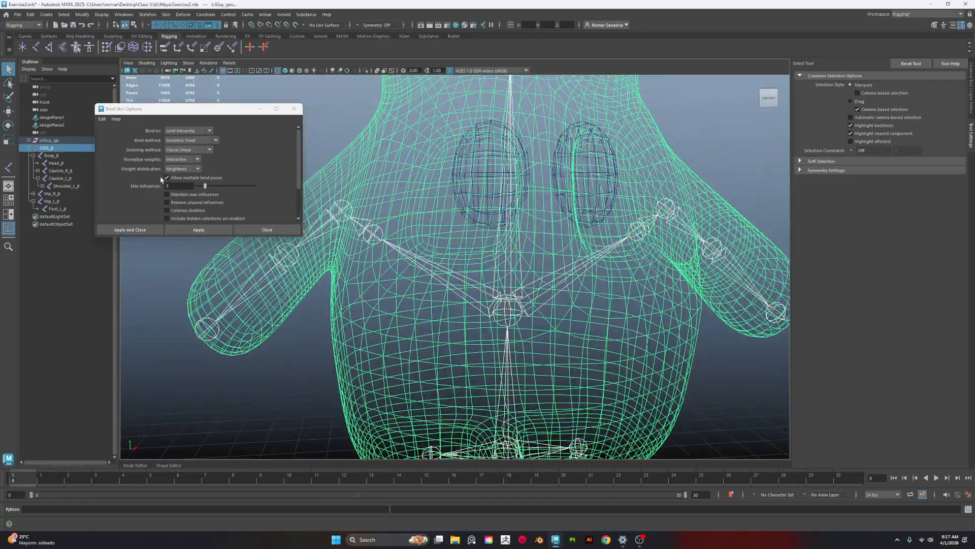
click(215, 141)
click(188, 166)
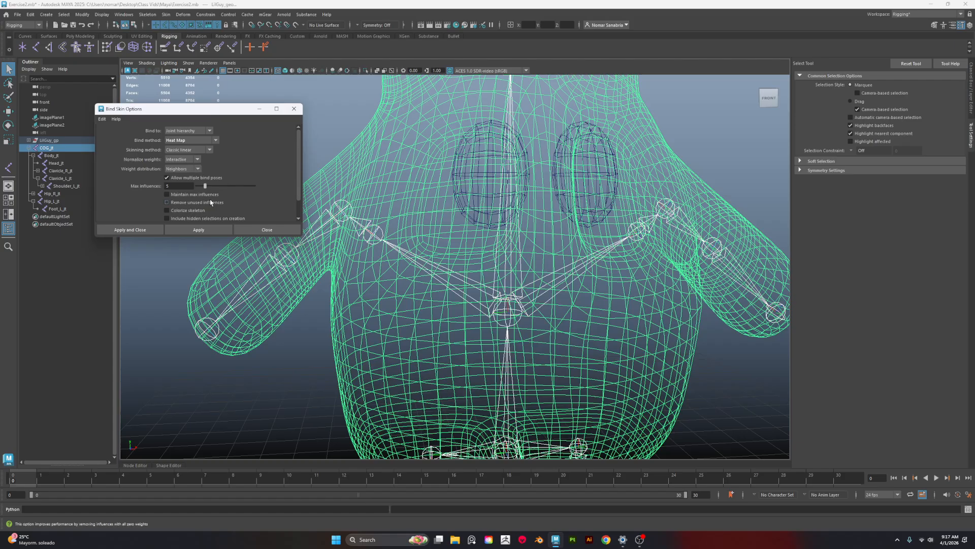
alt+drag(500, 313, 540, 320)
alt+middle_drag(542, 320, 525, 320)
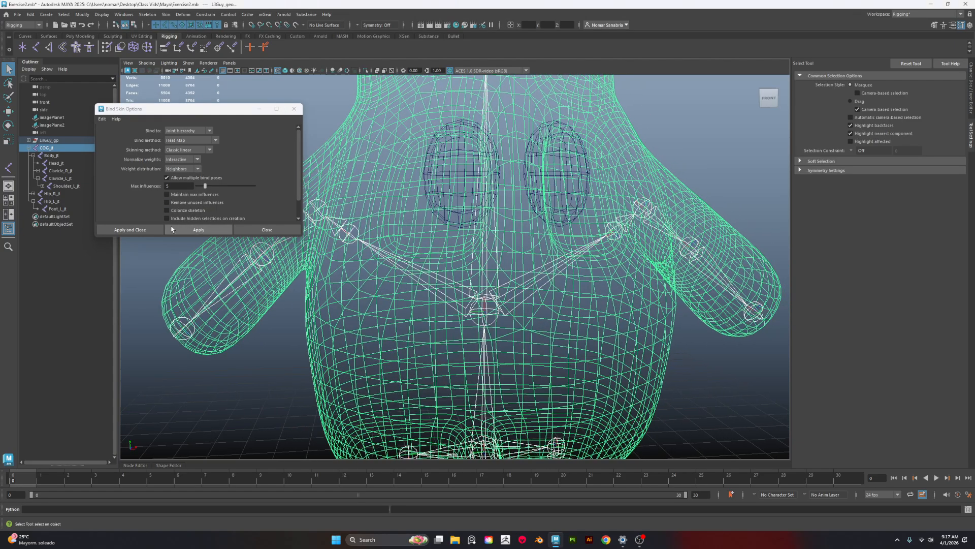
click(198, 230)
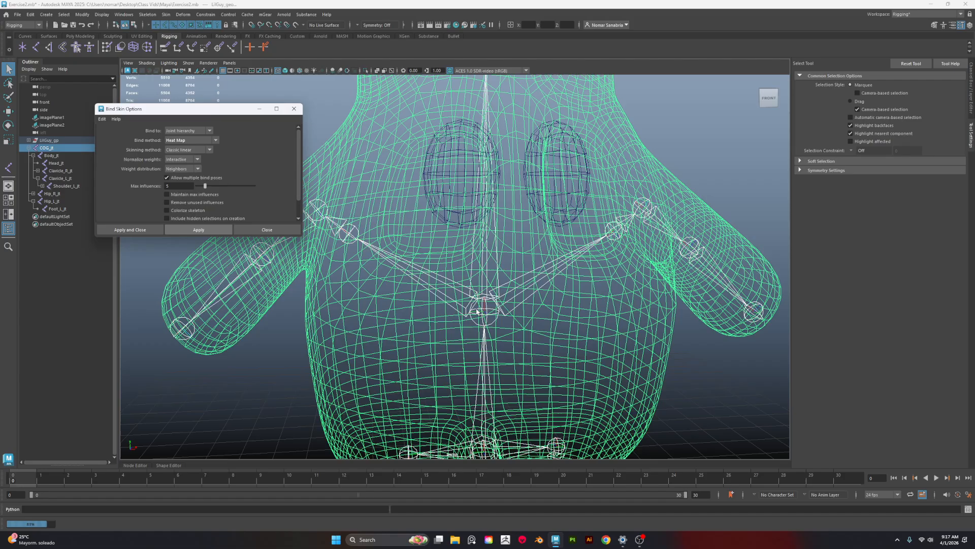
Test-rotate the left clavicle and left shoulder joints to check how the arm and body mesh deform
click(617, 232)
key(e)
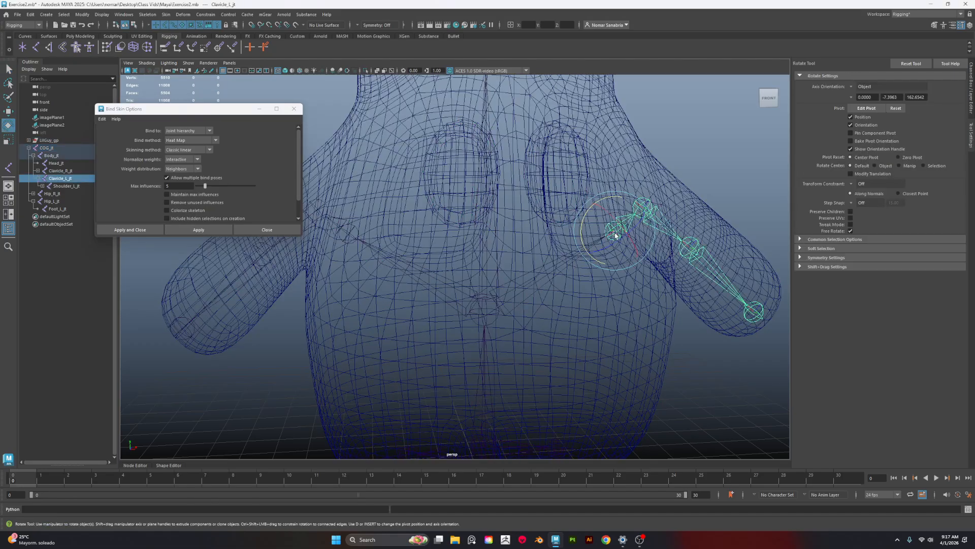
mouse_move(583, 221)
mouse_down()
mouse_move(581, 237)
mouse_move(586, 215)
mouse_up()
key(ctrl+z)
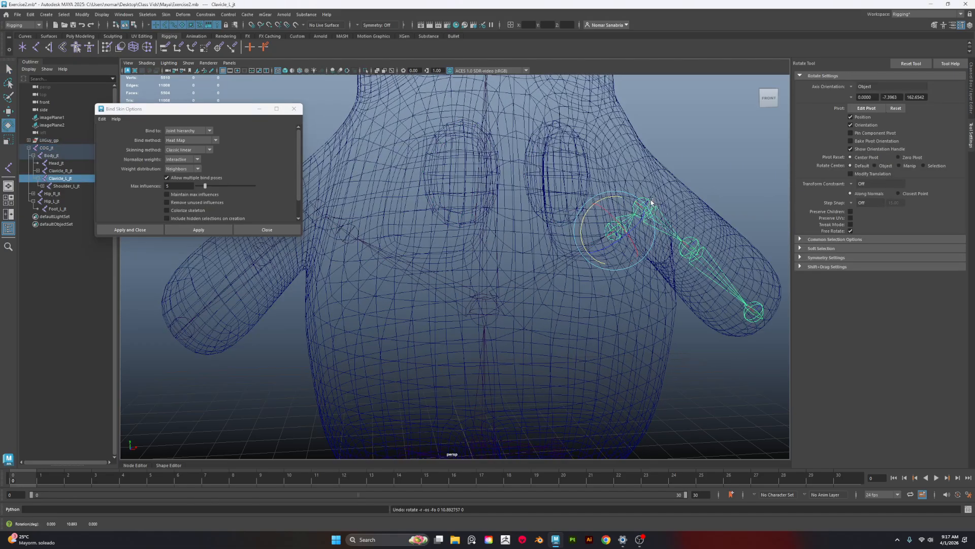
click(649, 202)
drag(640, 196, 656, 225)
click(689, 248)
alt+drag(681, 333, 559, 337)
Test-rotate the left hip joint to check the leg deformation from below, and undo the rotation
click(560, 338)
alt+drag(457, 348, 603, 267)
alt+drag(531, 322, 570, 279)
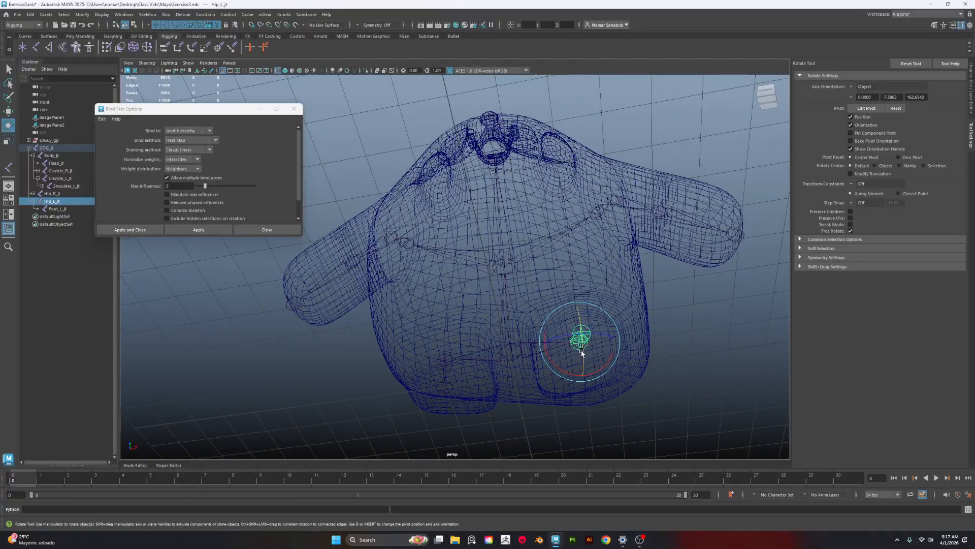
drag(582, 351, 604, 312)
key(ctrl+z)
Inspect the bound body and legs from several angles in shaded display
alt+drag(504, 365, 540, 345)
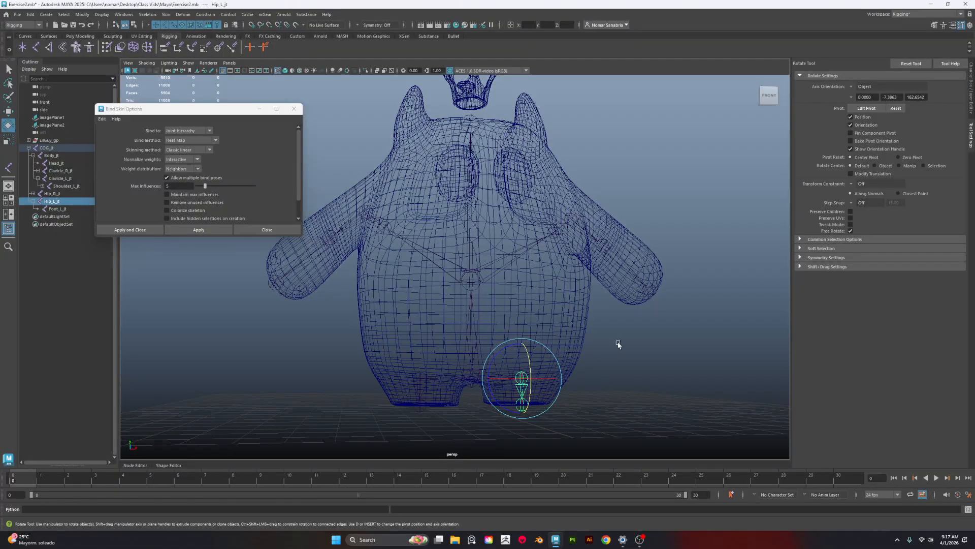
alt+drag(618, 345, 521, 322)
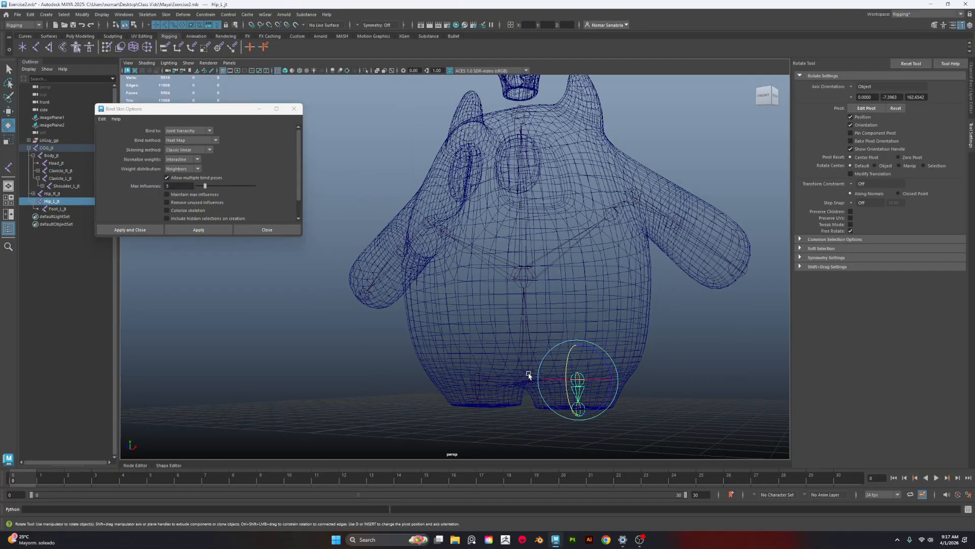
alt+drag(603, 340, 572, 359)
key(5)
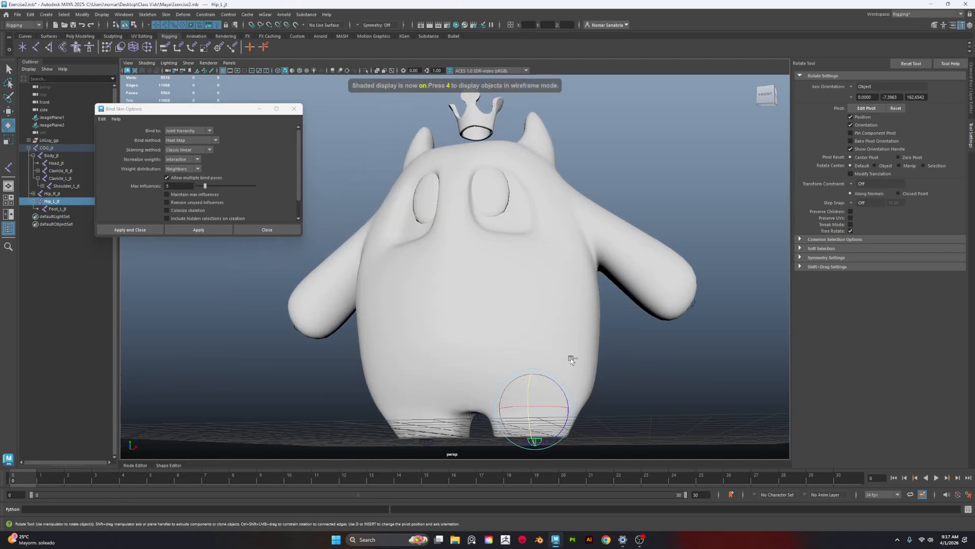
alt+drag(630, 378, 409, 269)
scroll(581, 358, up, 5)
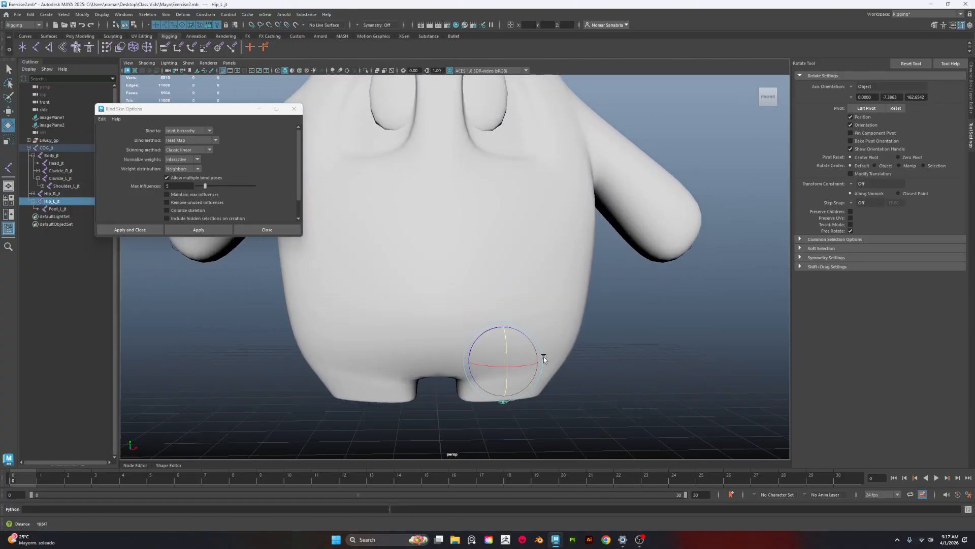
click(638, 348)
alt+drag(638, 348, 584, 288)
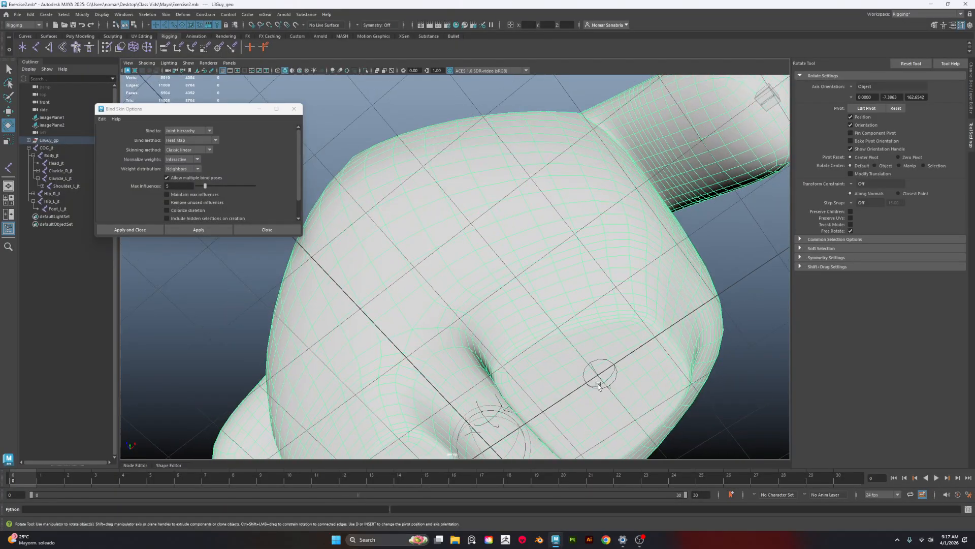
Return to wireframe display, test-rotate the left hip joint again, and undo the rotation
click(597, 372)
alt+drag(646, 374, 642, 397)
alt+right_drag(642, 396, 620, 403)
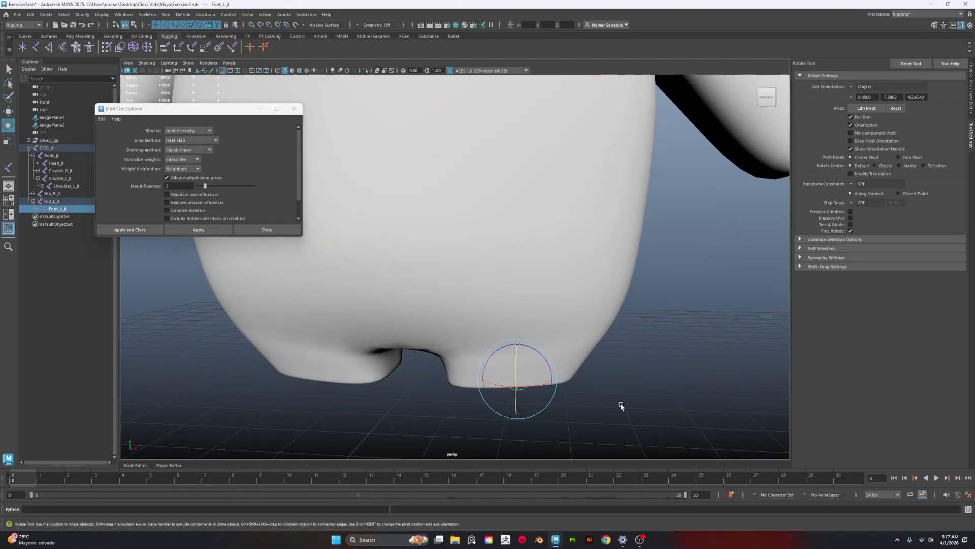
key(4)
click(518, 325)
mouse_move(518, 325)
mouse_down()
mouse_move(517, 306)
mouse_move(525, 335)
mouse_up()
key(ctrl+z)
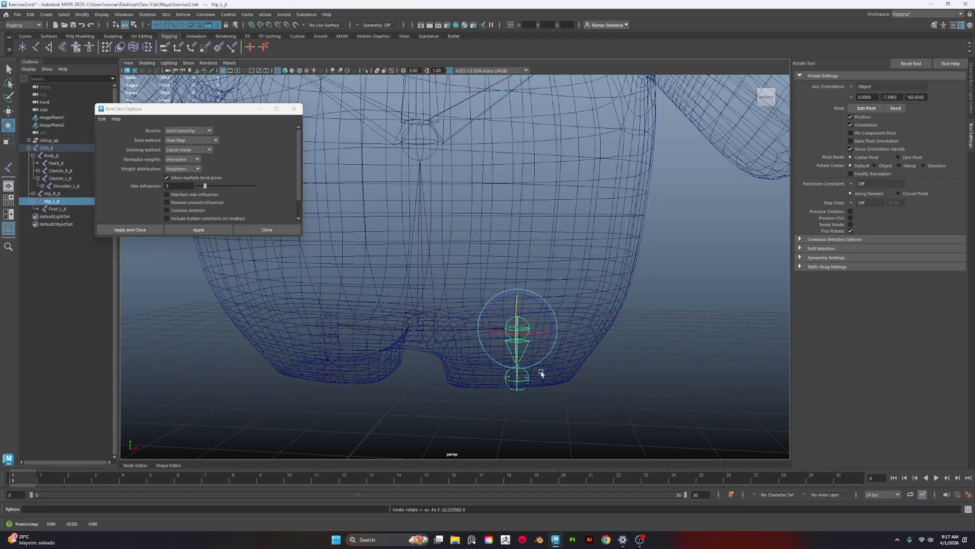
Show the character shaded with X-ray joints and start the Paint Skin Weights tool on the body mesh
scroll(551, 378, down, 2)
key(5)
click(547, 239)
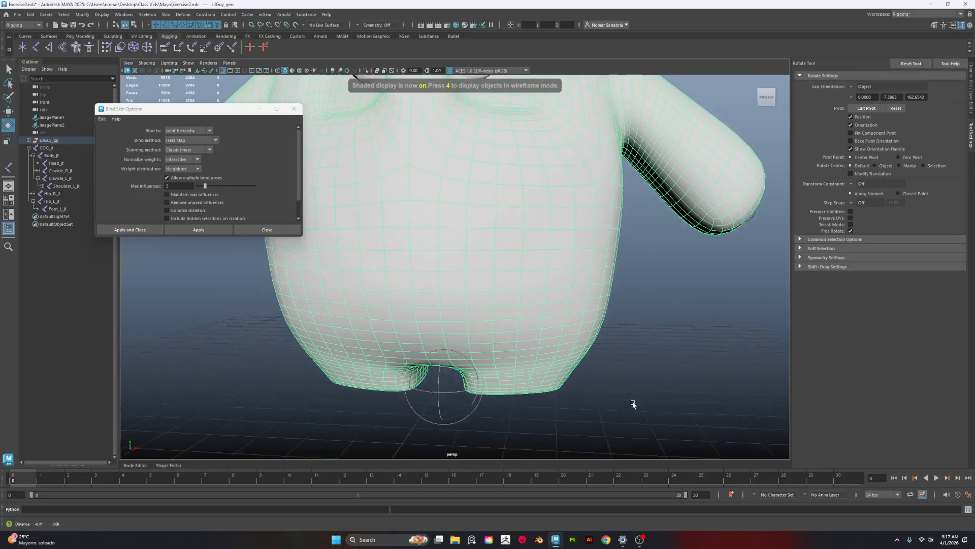
mouse_move(633, 402)
alt+mouse_down()
mouse_move(632, 386)
mouse_move(629, 416)
mouse_move(624, 395)
alt+mouse_up()
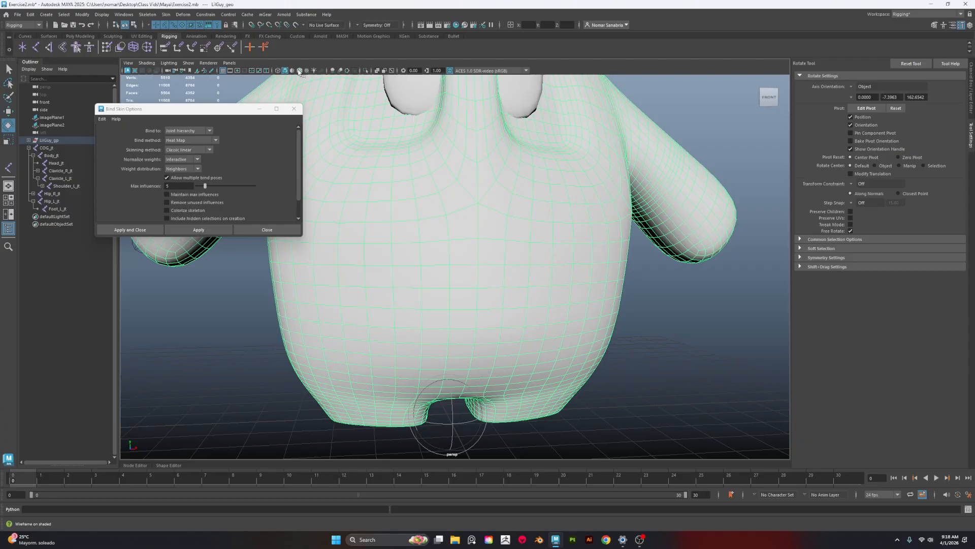
click(393, 71)
scroll(556, 267, down, 3)
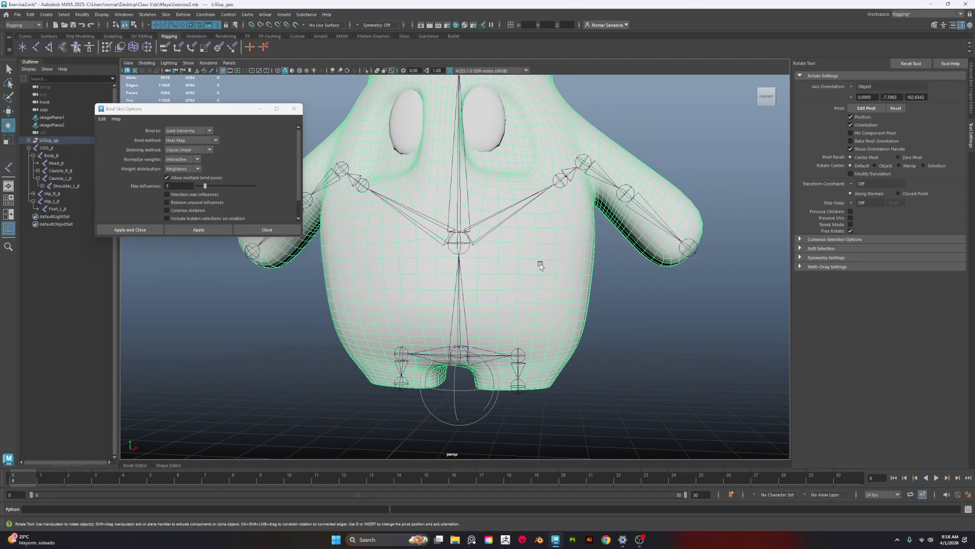
mouse_move(540, 264)
right_down()
mouse_move(469, 213)
mouse_move(457, 219)
right_up()
mouse_move(457, 219)
alt+mouse_down()
mouse_move(534, 264)
mouse_move(539, 285)
mouse_move(523, 320)
mouse_move(430, 282)
mouse_move(569, 312)
alt+mouse_up()
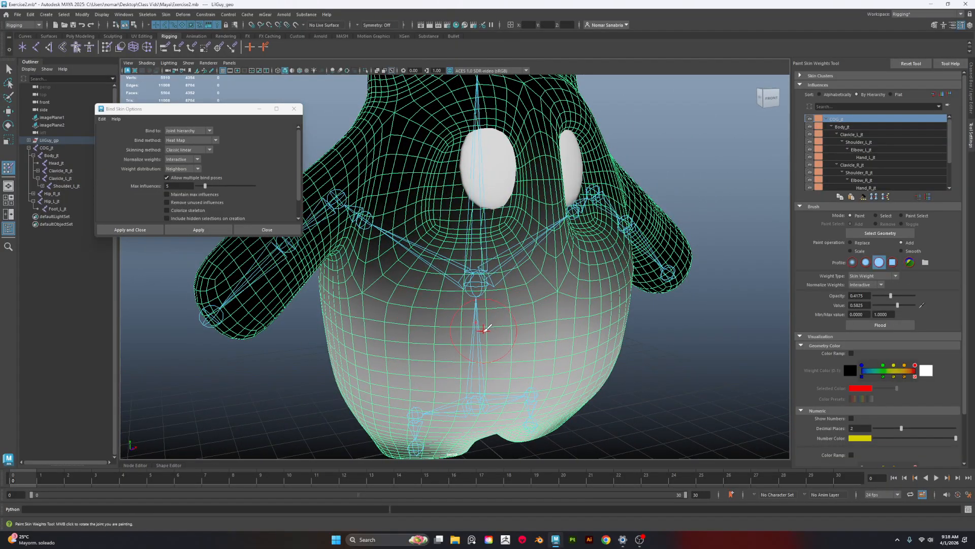
Examine the COG joint's skin weight distribution across the torso and around the hips and feet
scroll(488, 331, down, 2)
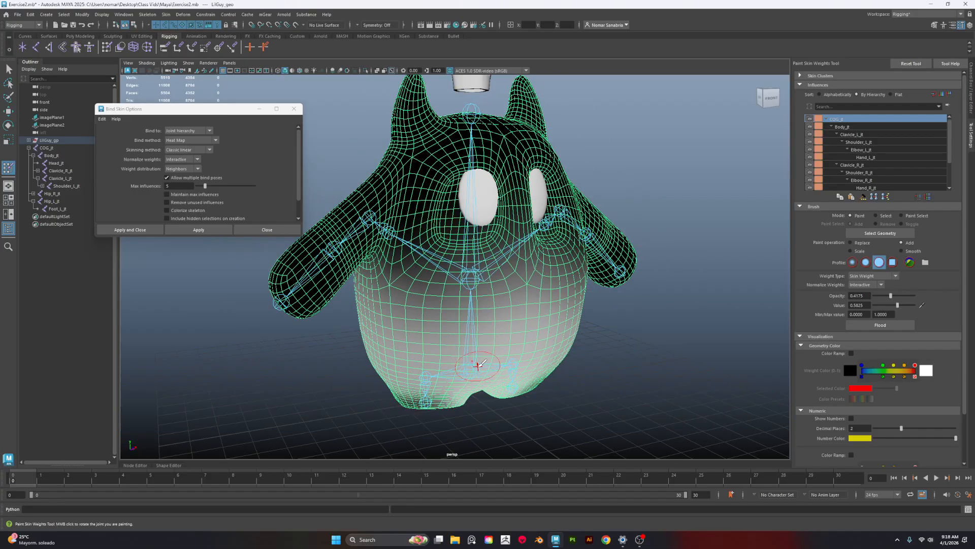
scroll(480, 362, up, 3)
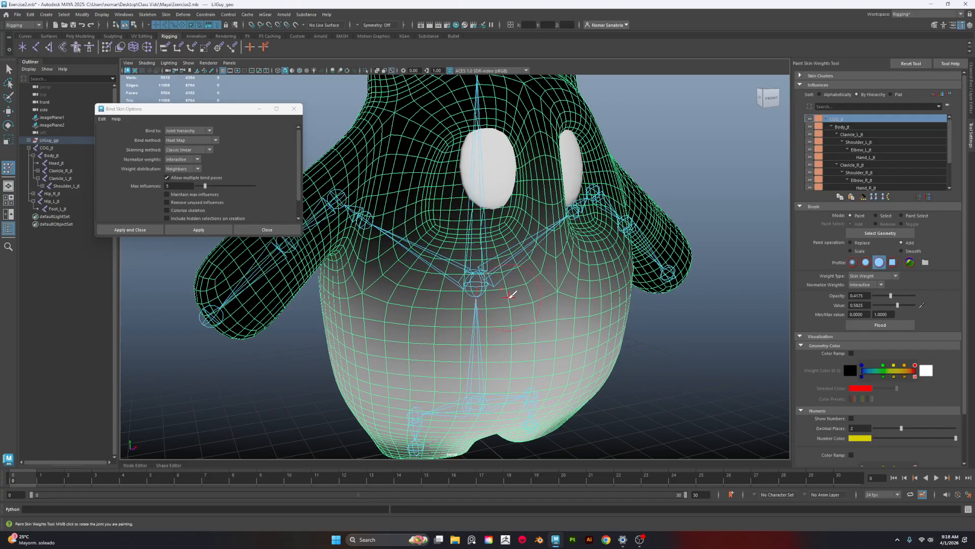
alt+drag(510, 296, 496, 294)
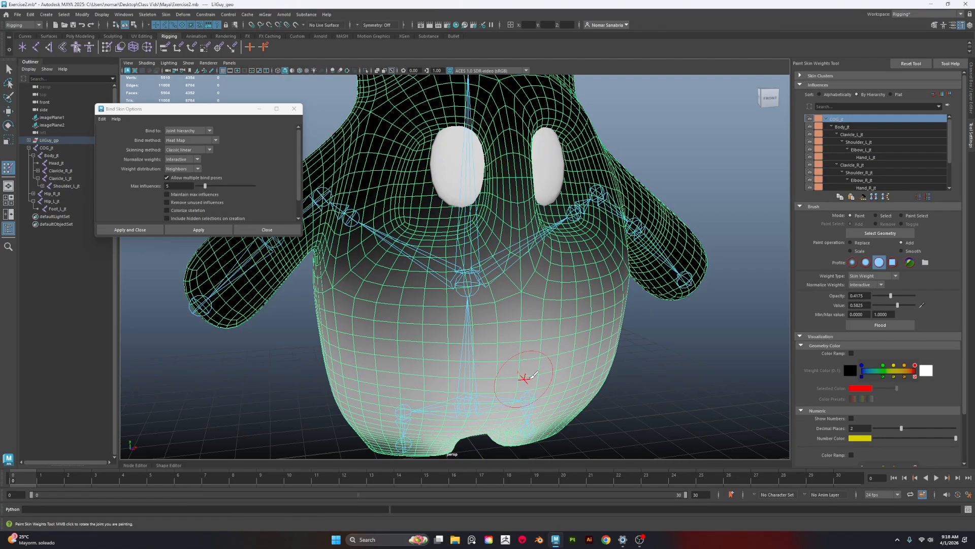
alt+middle_drag(650, 348, 621, 318)
alt+drag(620, 318, 587, 307)
alt+middle_drag(588, 307, 607, 363)
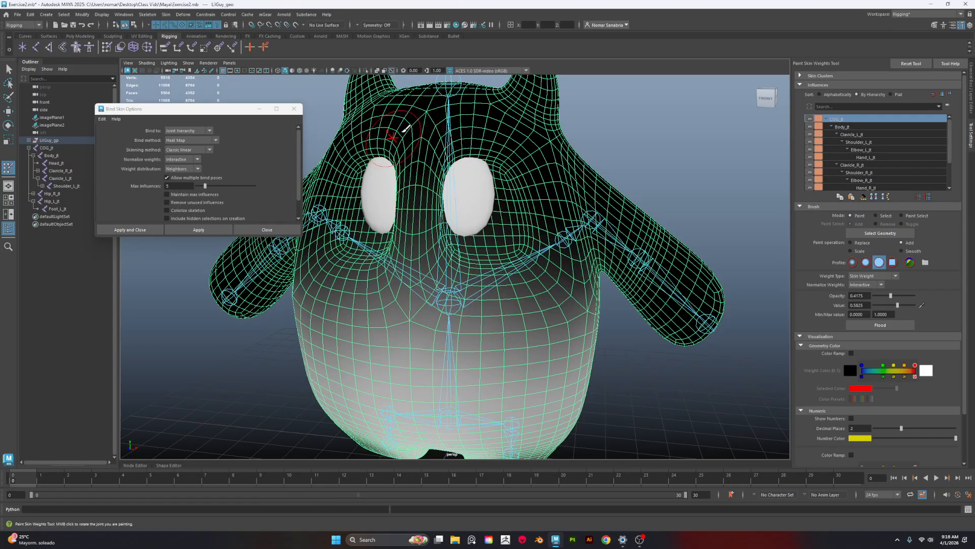
alt+drag(405, 209, 481, 220)
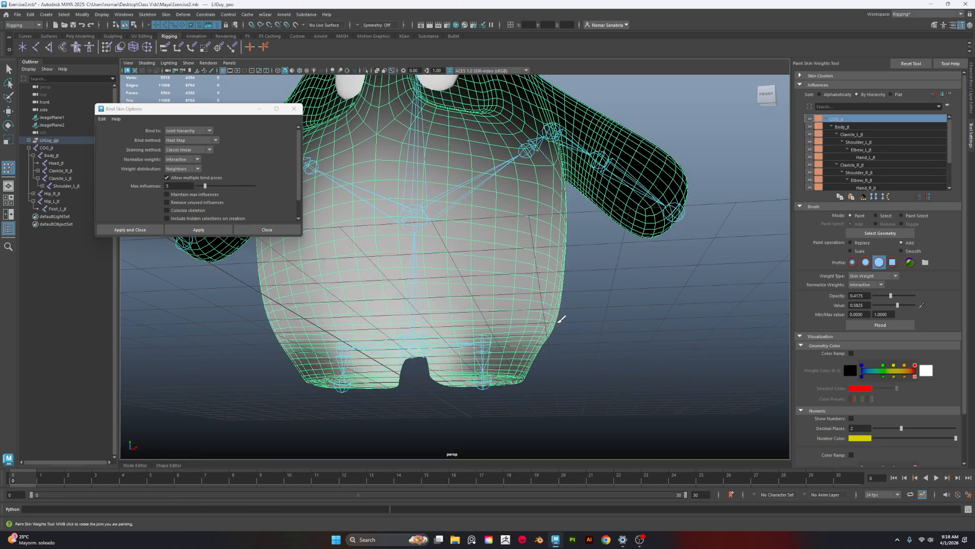
alt+middle_drag(440, 331, 483, 235)
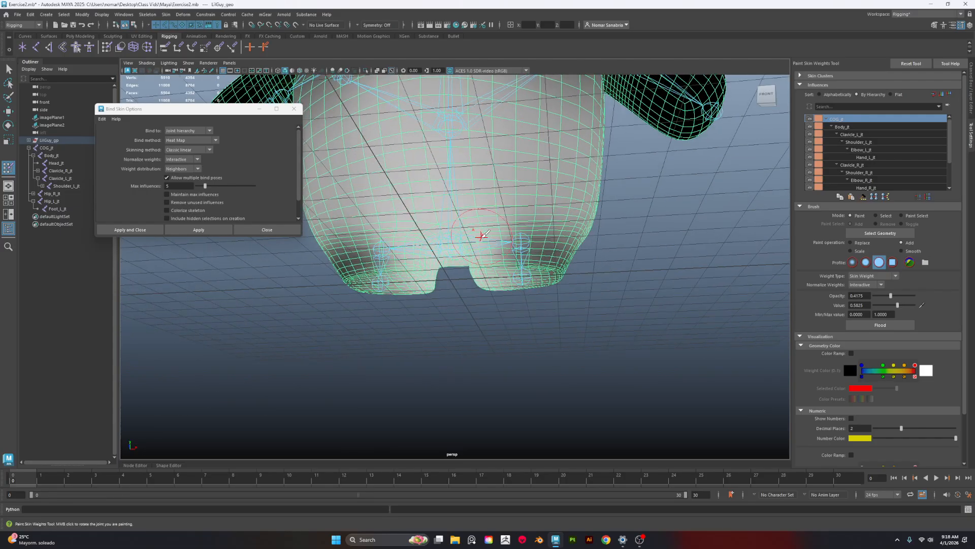
scroll(497, 318, up, 3)
alt+drag(483, 236, 418, 185)
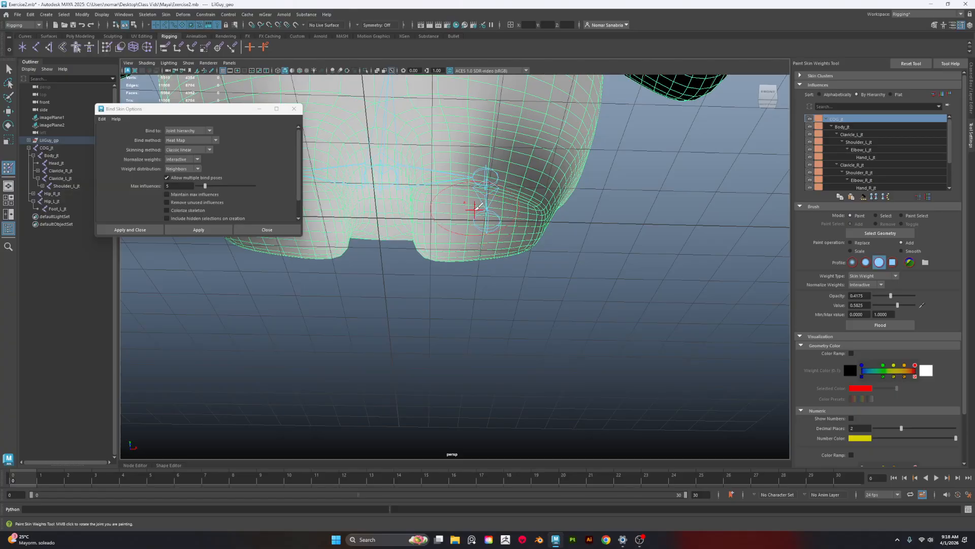
alt+drag(478, 222, 500, 237)
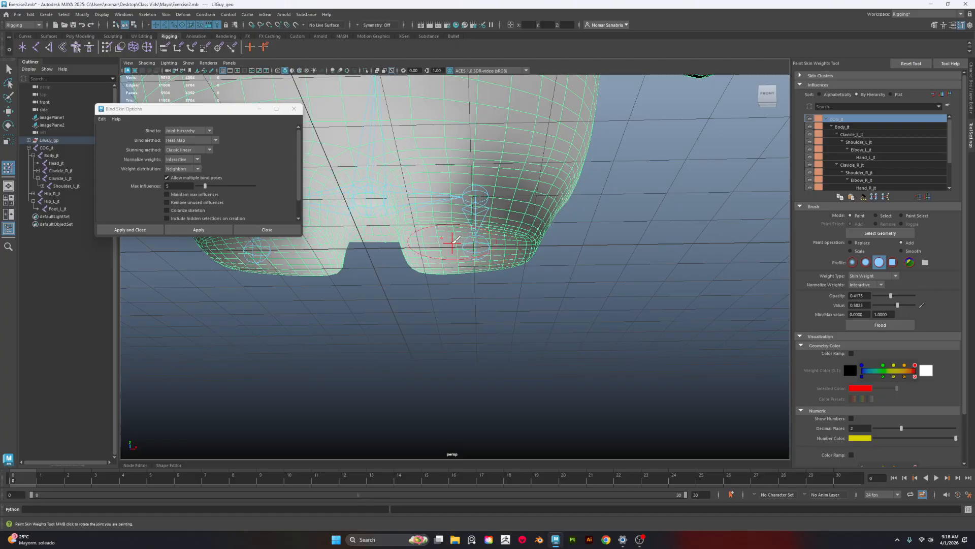
alt+drag(492, 246, 518, 263)
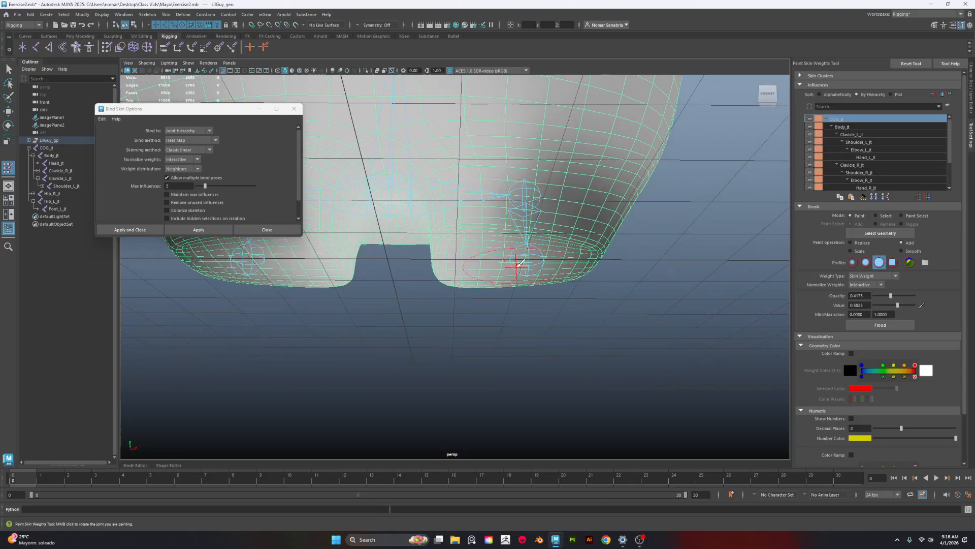
Select the left foot joint as the paint influence and view its weights around the sole
right_click(527, 258)
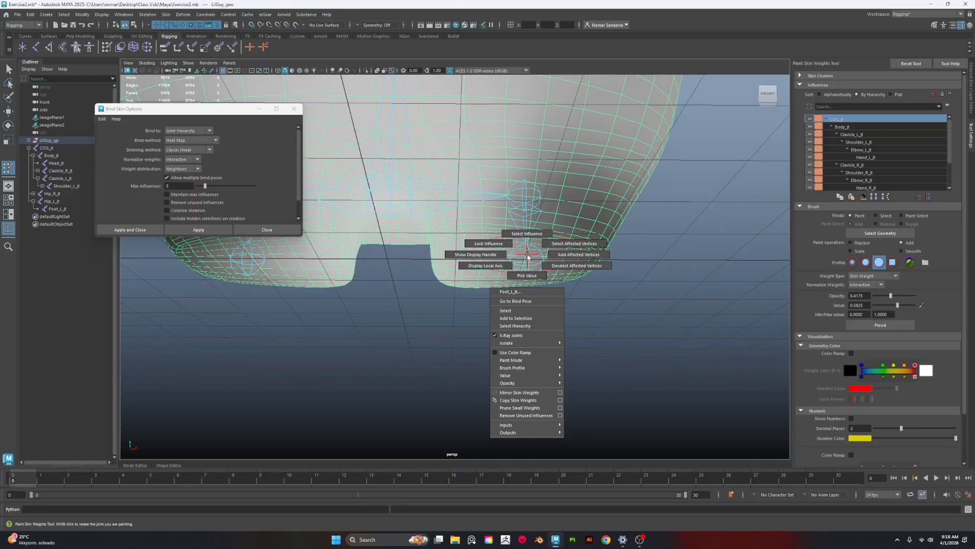
right_drag(525, 215, 524, 212)
alt+drag(510, 285, 510, 240)
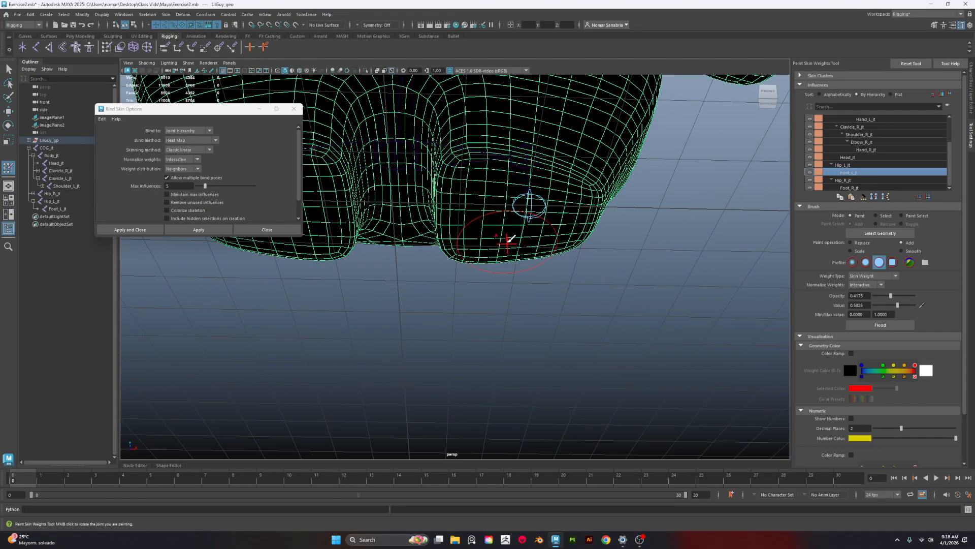
alt+middle_drag(509, 239, 502, 277)
alt+right_drag(503, 277, 565, 296)
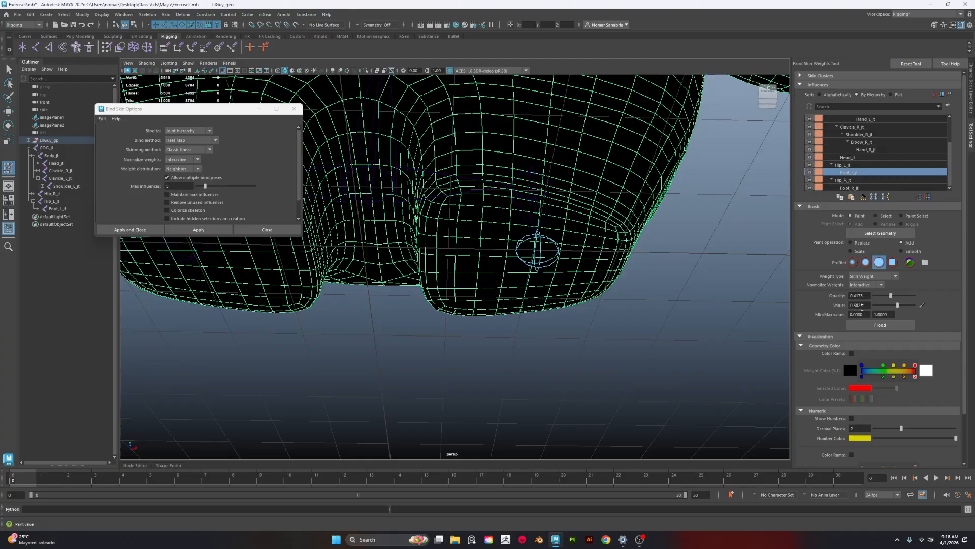
scroll(533, 348, up, 3)
Paint added left foot joint weight across the foot's sole with increased brush opacity and value
right_click(533, 269)
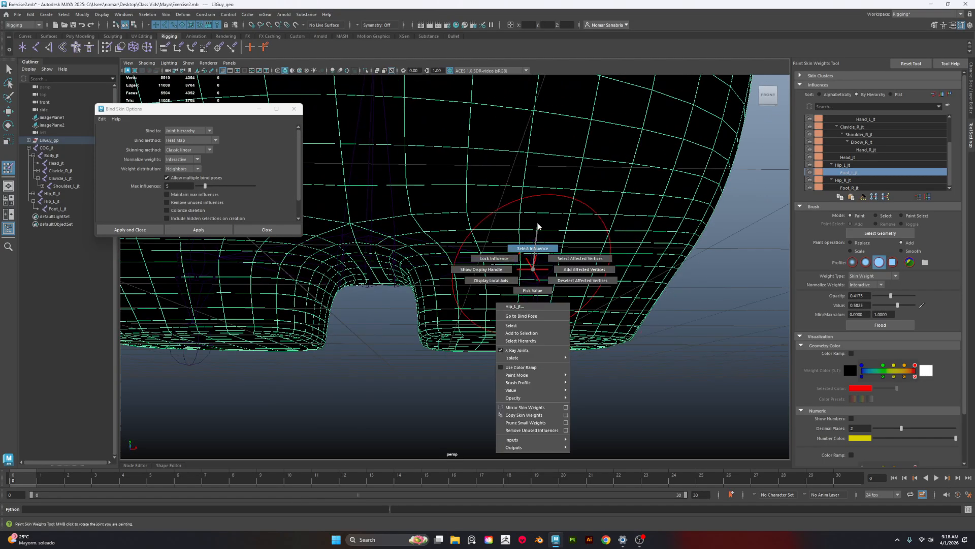
click(538, 226)
right_drag(536, 346, 536, 333)
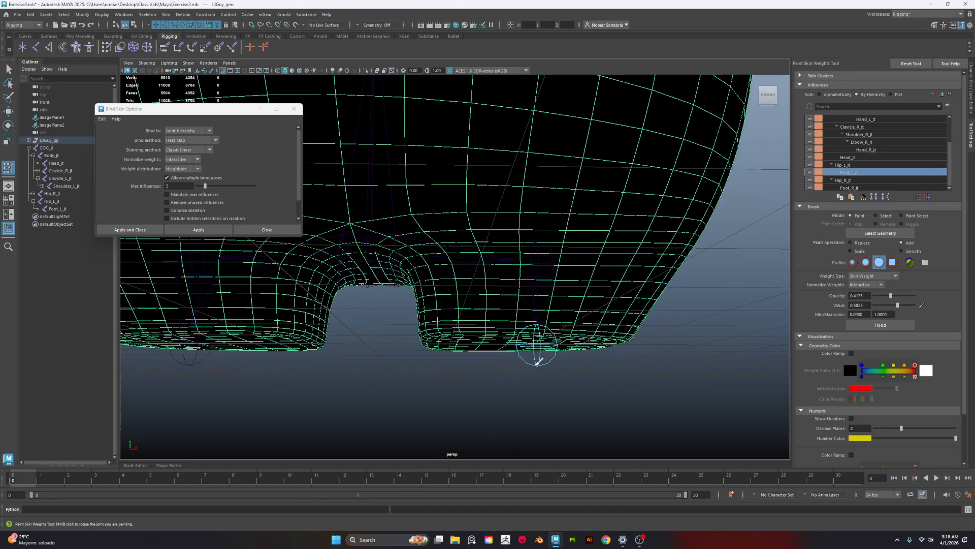
alt+drag(535, 355, 550, 294)
alt+middle_drag(551, 295, 548, 321)
mouse_move(524, 203)
mouse_down()
mouse_move(485, 216)
mouse_move(497, 285)
mouse_up()
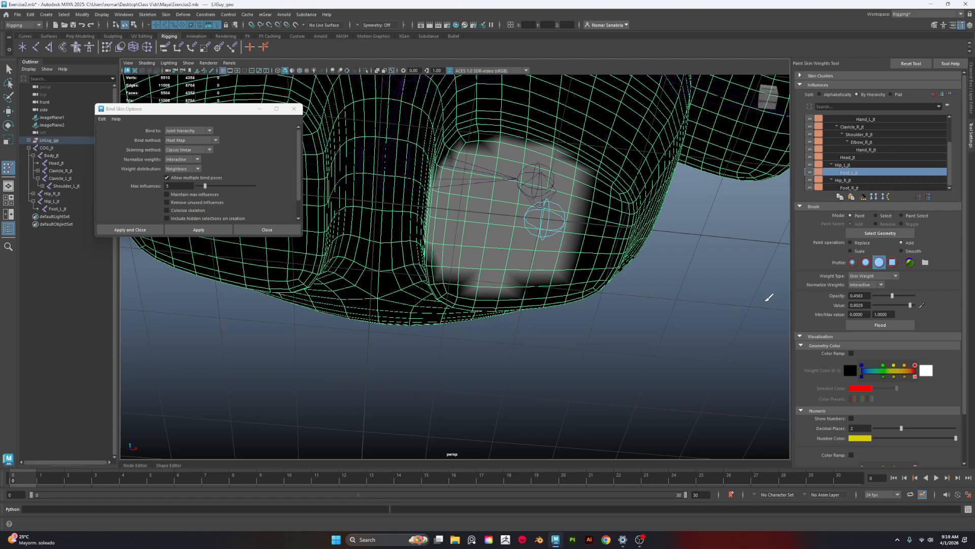
mouse_move(495, 203)
mouse_down()
mouse_move(528, 224)
mouse_move(468, 178)
mouse_move(447, 244)
mouse_move(464, 276)
mouse_move(559, 256)
mouse_move(594, 203)
mouse_move(528, 253)
mouse_move(536, 215)
mouse_move(557, 268)
mouse_move(547, 327)
mouse_move(550, 229)
mouse_move(485, 241)
mouse_up()
alt+drag(498, 254, 525, 356)
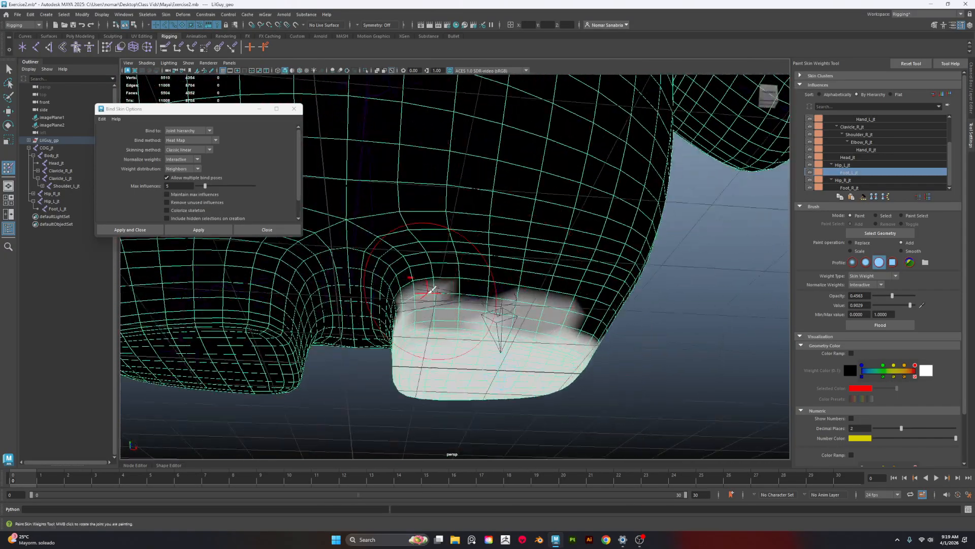
Extend the left foot joint's painted weight around the front and sides of the foot, and undo the last stroke
mouse_move(428, 292)
mouse_down()
mouse_move(469, 305)
mouse_move(483, 330)
mouse_move(584, 317)
mouse_move(592, 325)
mouse_up()
mouse_move(618, 354)
alt+mouse_down()
mouse_move(647, 357)
mouse_move(559, 326)
alt+mouse_up()
mouse_move(501, 302)
mouse_down()
mouse_move(472, 304)
mouse_move(523, 294)
mouse_move(508, 307)
mouse_move(565, 316)
mouse_up()
alt+drag(673, 316, 581, 340)
mouse_move(411, 334)
mouse_down()
mouse_move(361, 330)
mouse_move(404, 318)
mouse_move(391, 329)
mouse_move(554, 328)
mouse_up()
mouse_move(424, 331)
mouse_down()
mouse_move(468, 336)
mouse_move(424, 336)
mouse_up()
drag(508, 359, 557, 377)
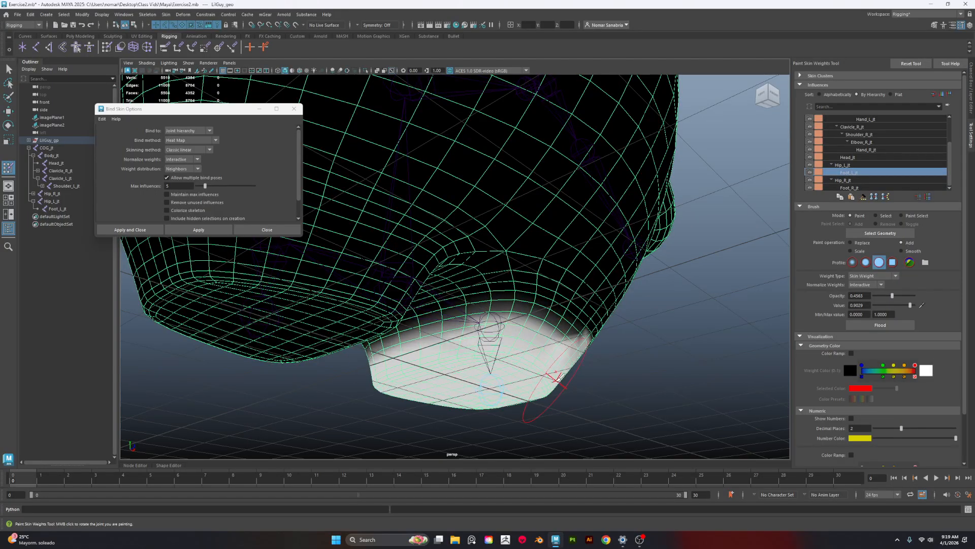
key(ctrl+z)
Test-rotate the left hip joint to check how the painted foot deforms
alt+drag(618, 371, 586, 341)
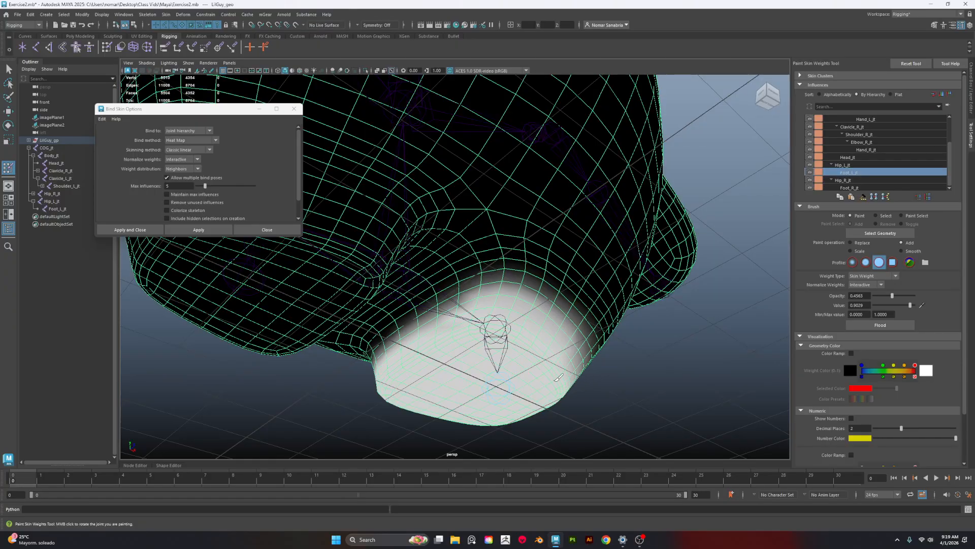
alt+drag(442, 331, 476, 348)
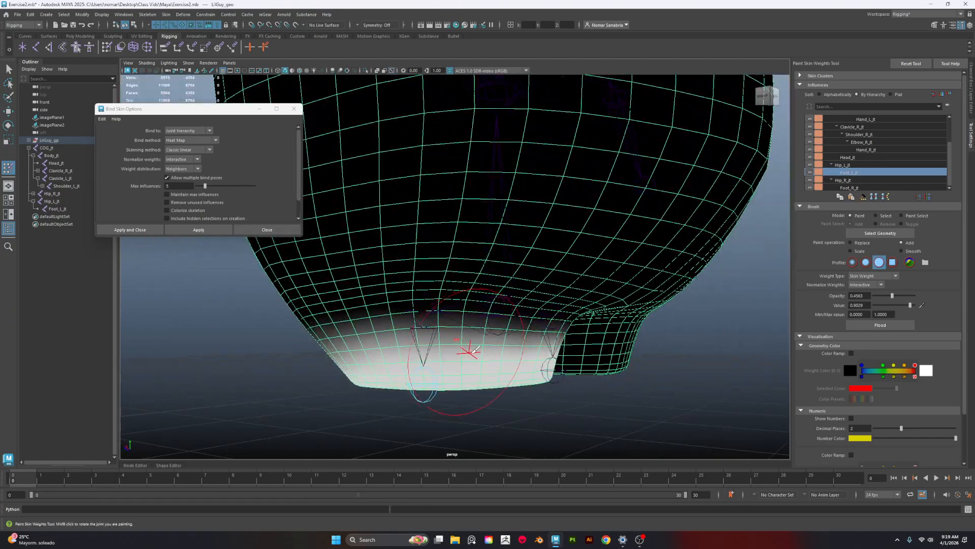
alt+drag(393, 357, 536, 359)
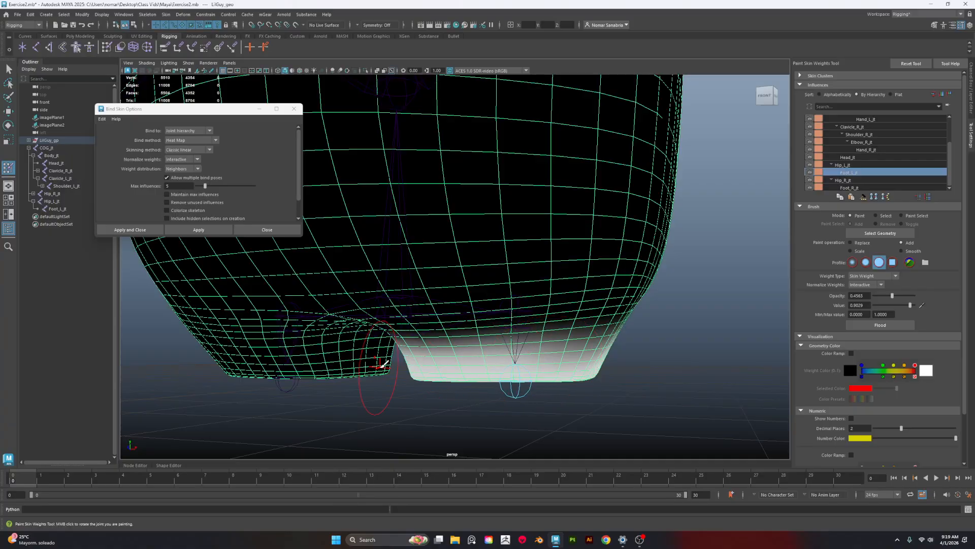
alt+drag(383, 364, 419, 349)
alt+middle_drag(520, 355, 470, 337)
key(w)
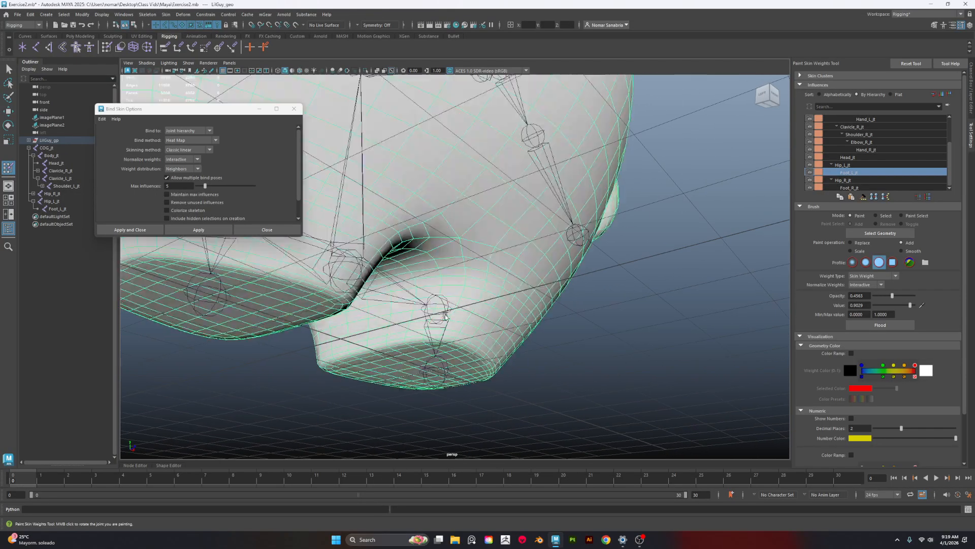
click(450, 315)
key(e)
mouse_move(450, 315)
mouse_down()
mouse_move(450, 337)
mouse_move(566, 322)
mouse_move(457, 323)
mouse_up()
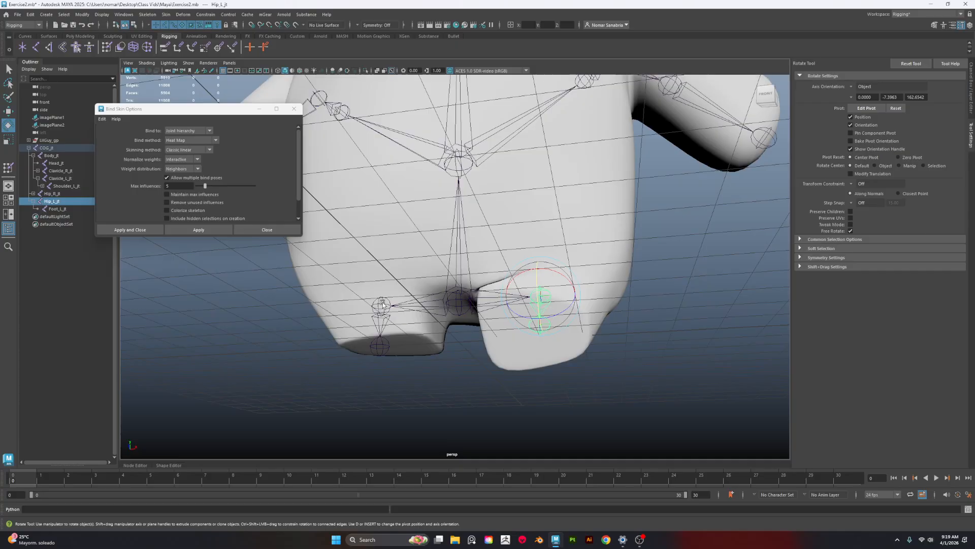
Test-rotate the right hip joint to compare both feet from below, and undo the hip rotations
click(382, 303)
drag(381, 303, 368, 295)
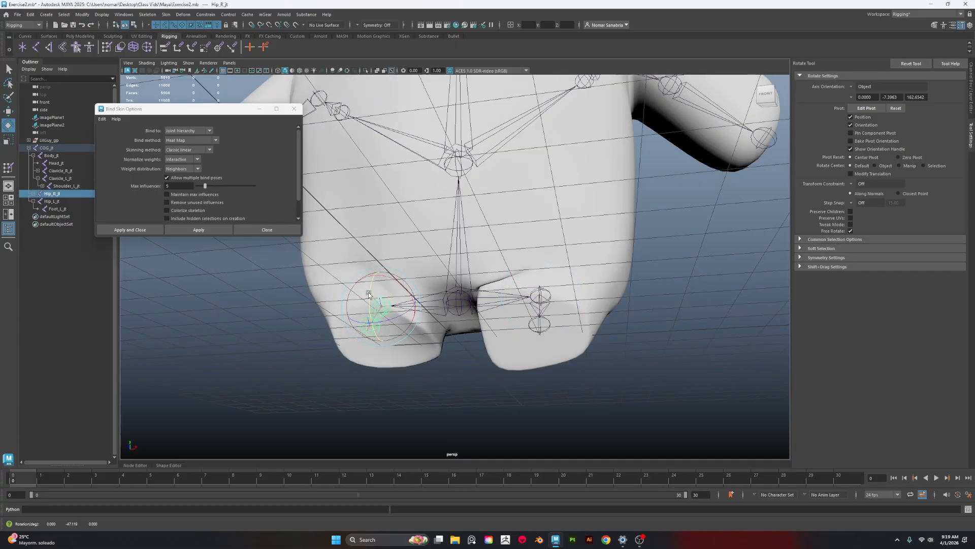
alt+drag(391, 335, 402, 305)
alt+right_drag(401, 305, 439, 363)
alt+drag(439, 363, 433, 357)
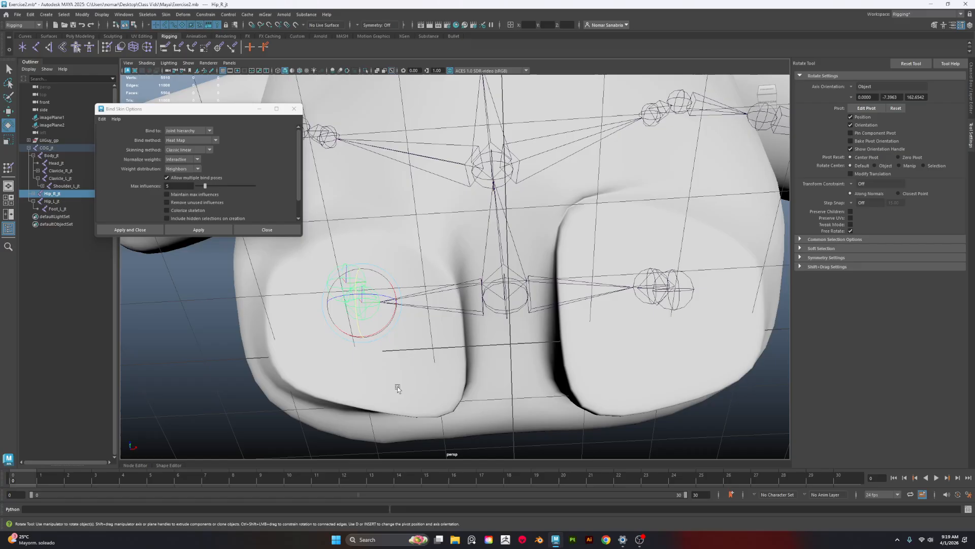
drag(492, 361, 498, 358)
alt+drag(557, 368, 562, 376)
key(ctrl+z)
key(ctrl+z)
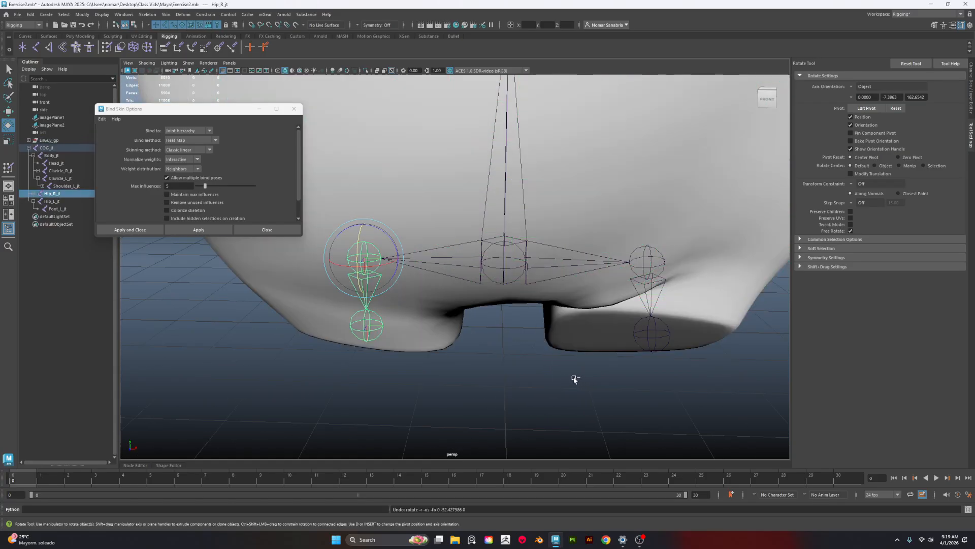
Rotate the left hip joint again to pose the foot and inspect where it meets the body
alt+drag(651, 375, 617, 384)
alt+drag(612, 237, 584, 278)
click(522, 335)
scroll(584, 279, up, 2)
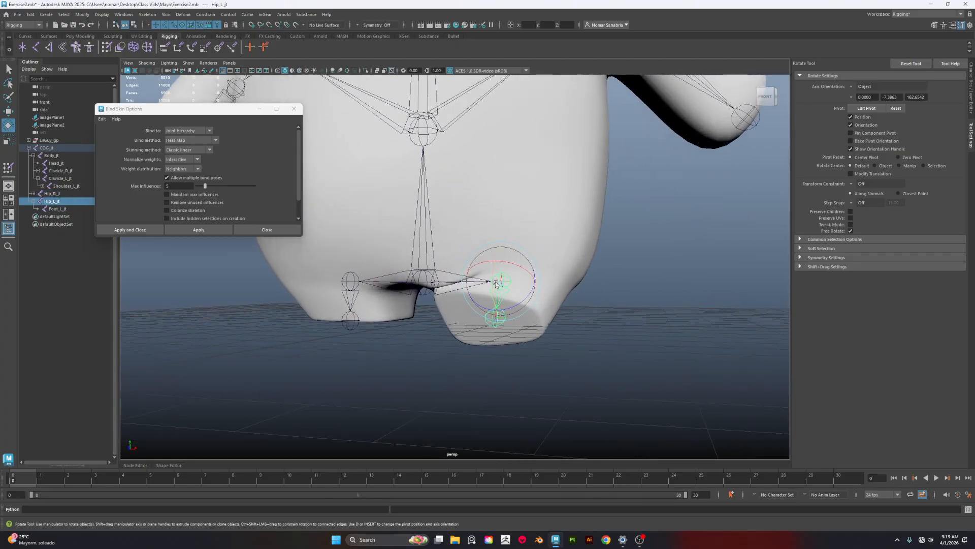
drag(494, 285, 449, 315)
scroll(449, 315, up, 4)
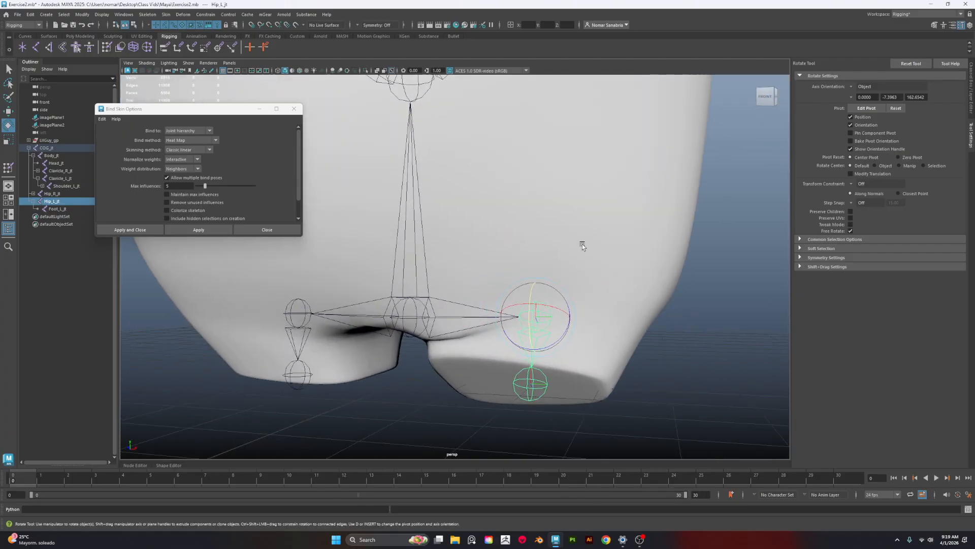
Restart Paint Skin Weights on the body mesh and soften the left foot joint's weight falloff along the foot's upper edge
click(467, 312)
click(166, 14)
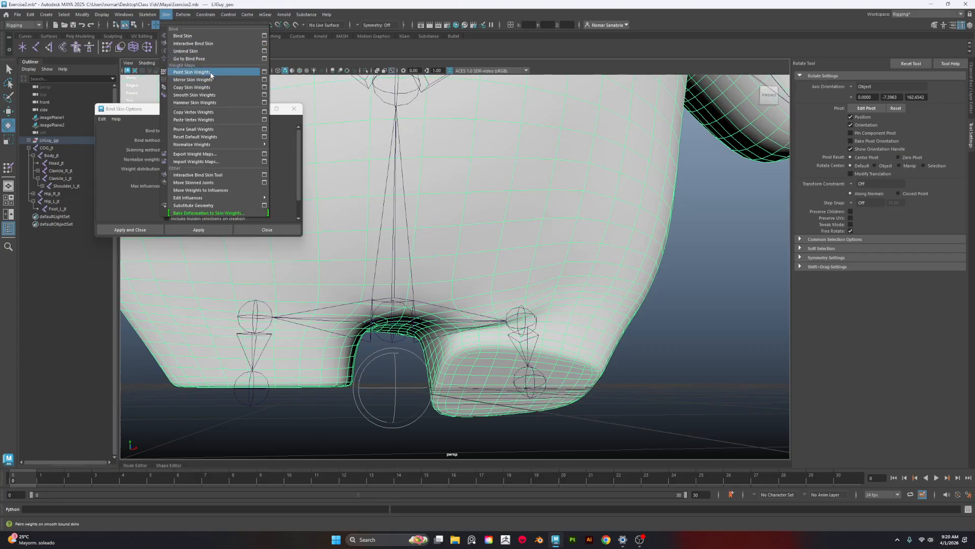
click(437, 159)
right_drag(580, 213, 453, 176)
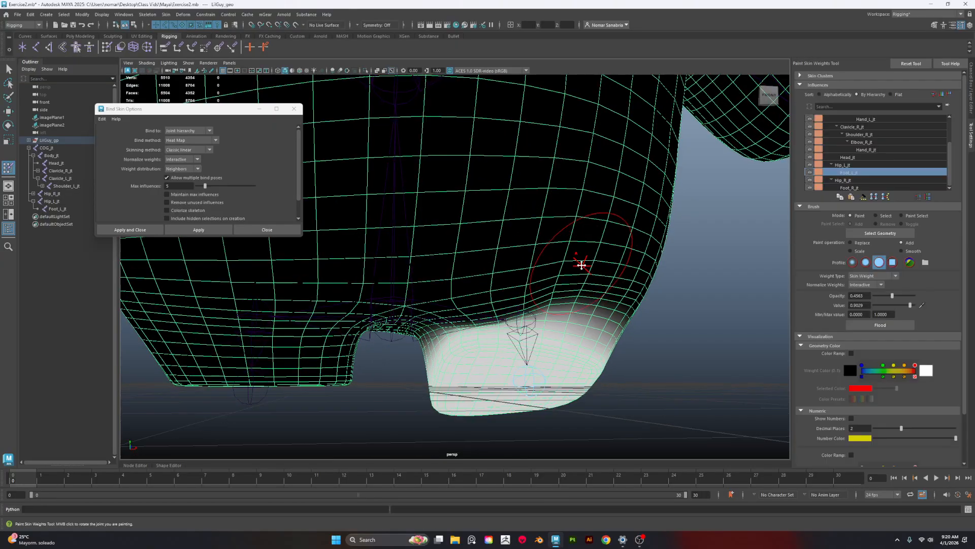
scroll(581, 264, up, 3)
alt+middle_drag(547, 324, 509, 272)
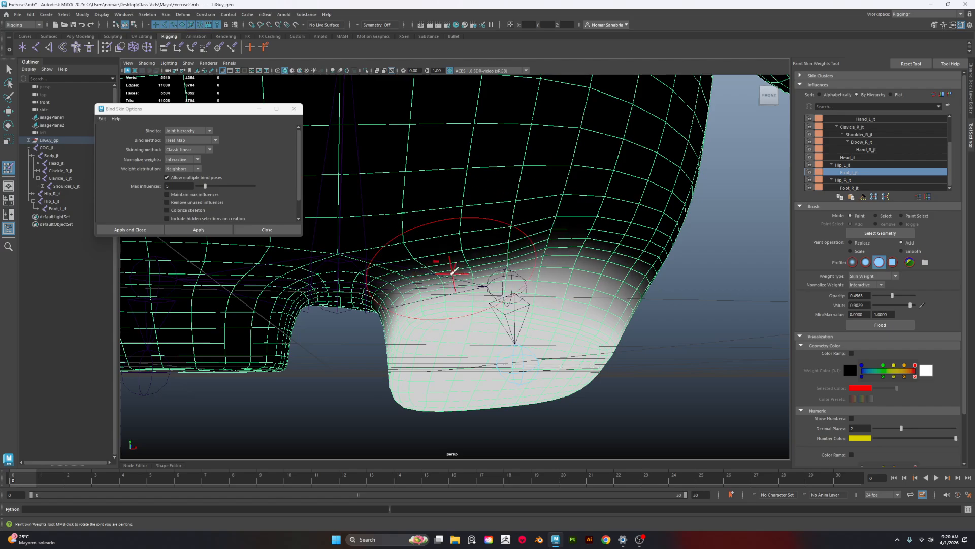
alt+drag(405, 285, 453, 276)
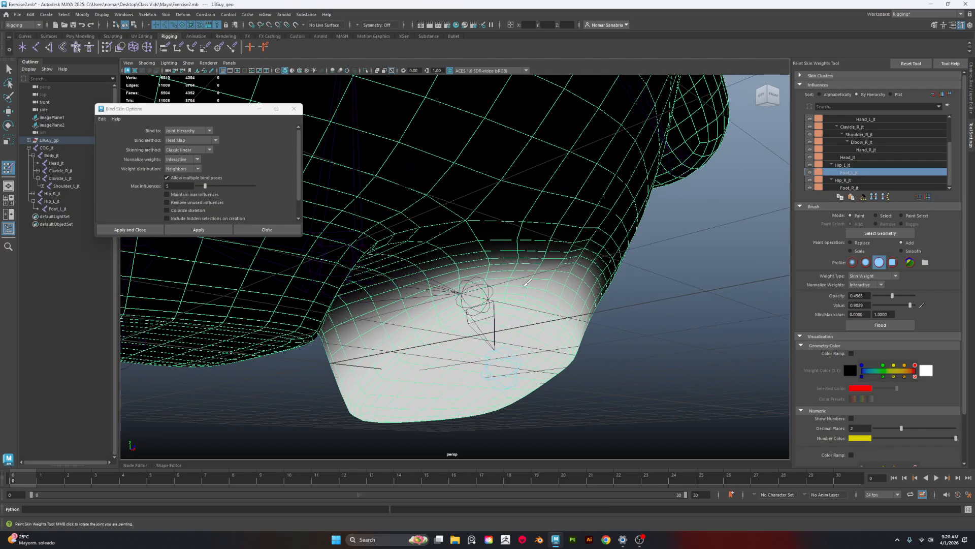
mouse_move(579, 244)
alt+mouse_down()
mouse_move(561, 247)
mouse_move(523, 284)
mouse_move(538, 283)
mouse_move(453, 302)
alt+mouse_up()
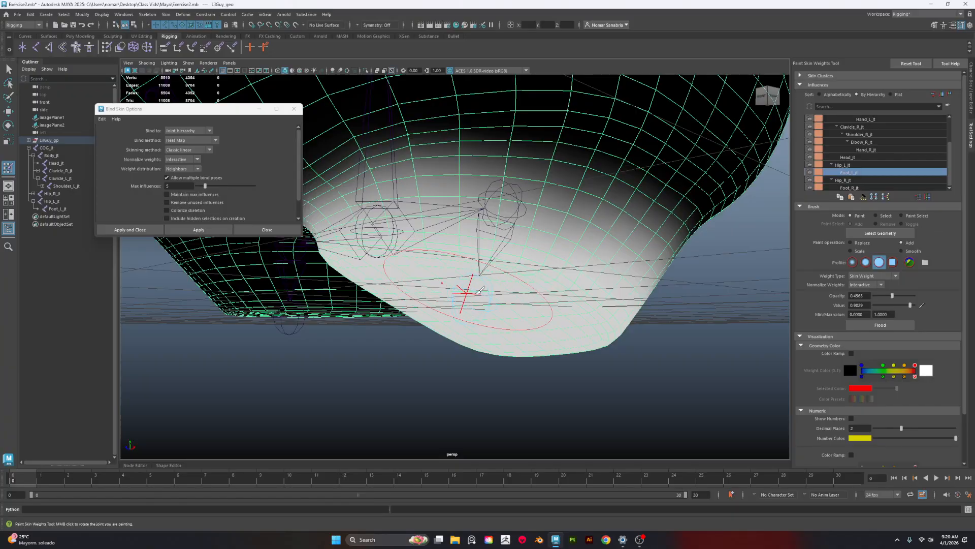
alt+drag(469, 258, 646, 230)
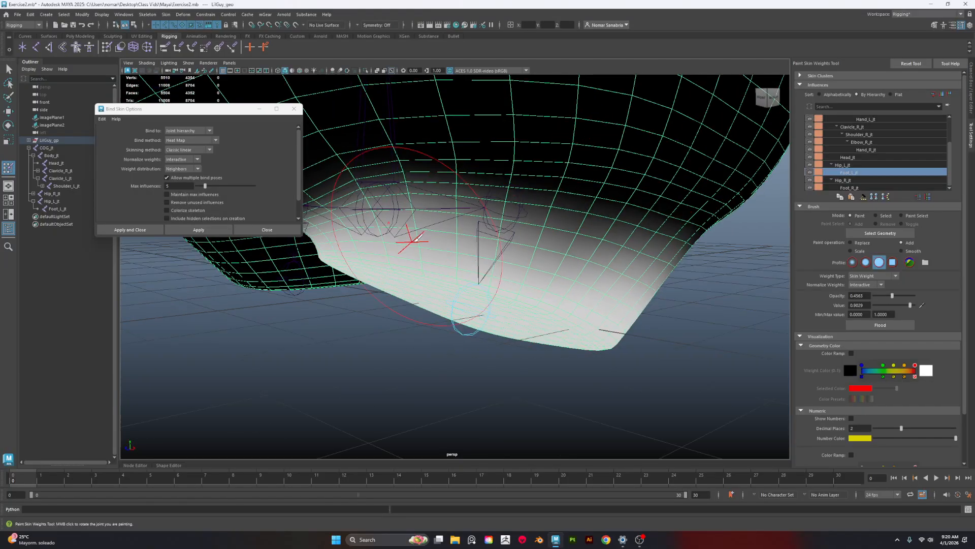
alt+drag(419, 236, 486, 217)
mouse_move(469, 238)
alt+mouse_down()
mouse_move(381, 218)
mouse_move(359, 235)
mouse_move(370, 279)
mouse_move(494, 293)
mouse_move(539, 201)
mouse_move(483, 229)
mouse_move(409, 230)
alt+mouse_up()
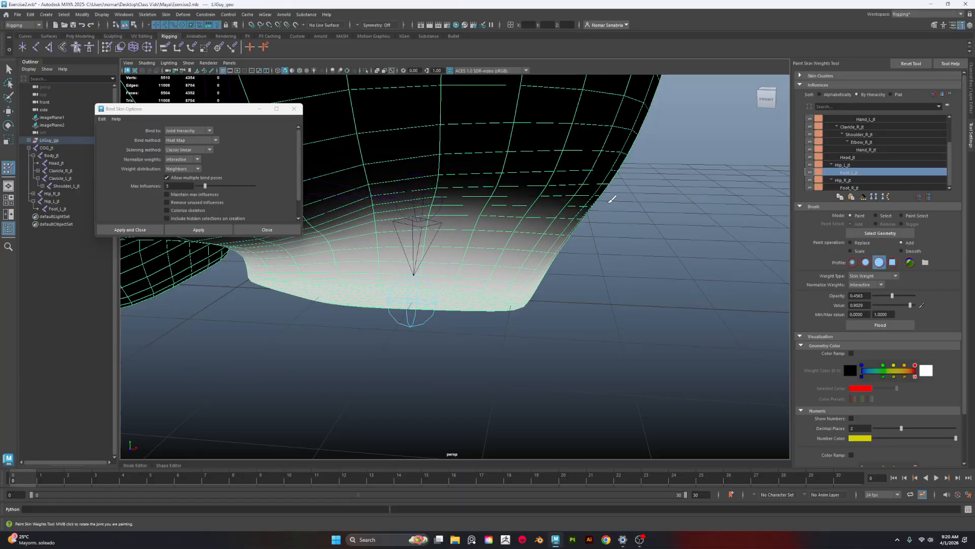
Leave weight painting, test-rotate the left hip joint, and undo the rotation
middle_click(609, 201)
mouse_move(610, 201)
alt+mouse_down()
mouse_move(604, 217)
mouse_move(457, 188)
mouse_move(496, 228)
alt+mouse_up()
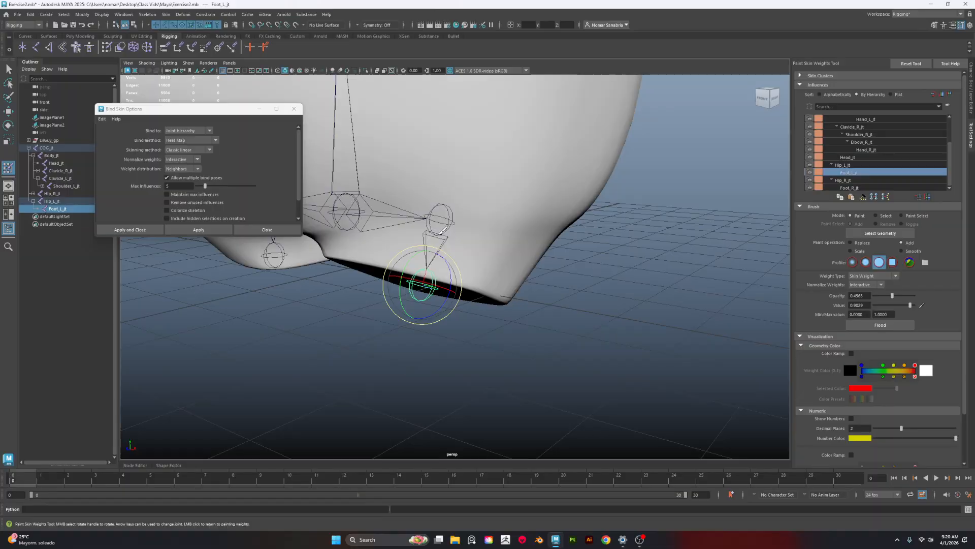
key(w)
click(446, 236)
click(446, 222)
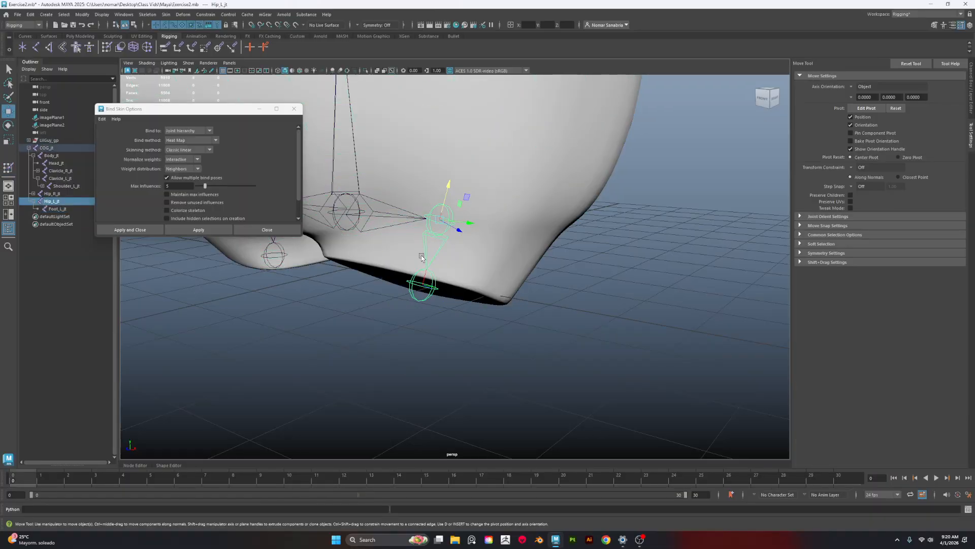
key(e)
drag(419, 224, 422, 226)
key(ctrl+z)
key(ctrl+z)
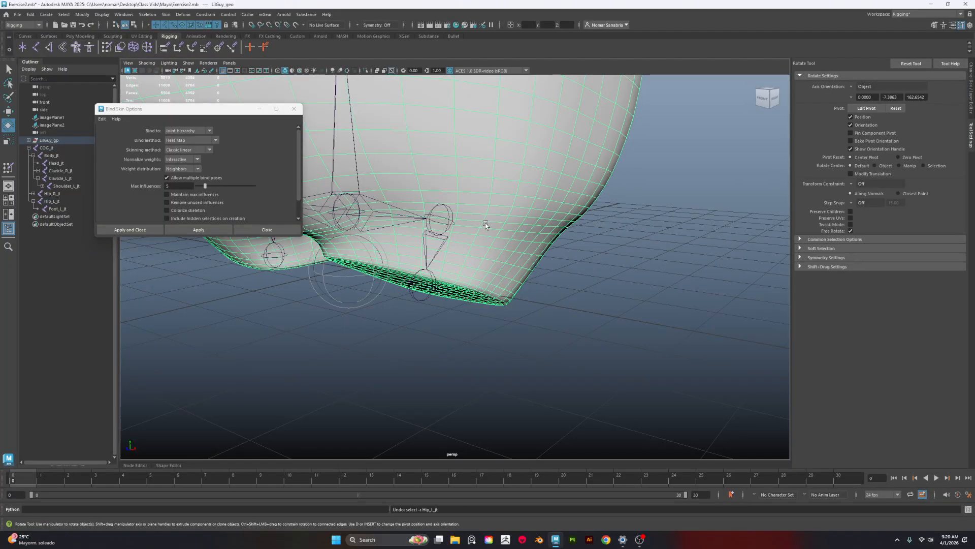
Select the left hip joint and rotate it until the foot stands straight again
click(446, 228)
alt+middle_drag(572, 244, 571, 275)
alt+drag(570, 274, 577, 289)
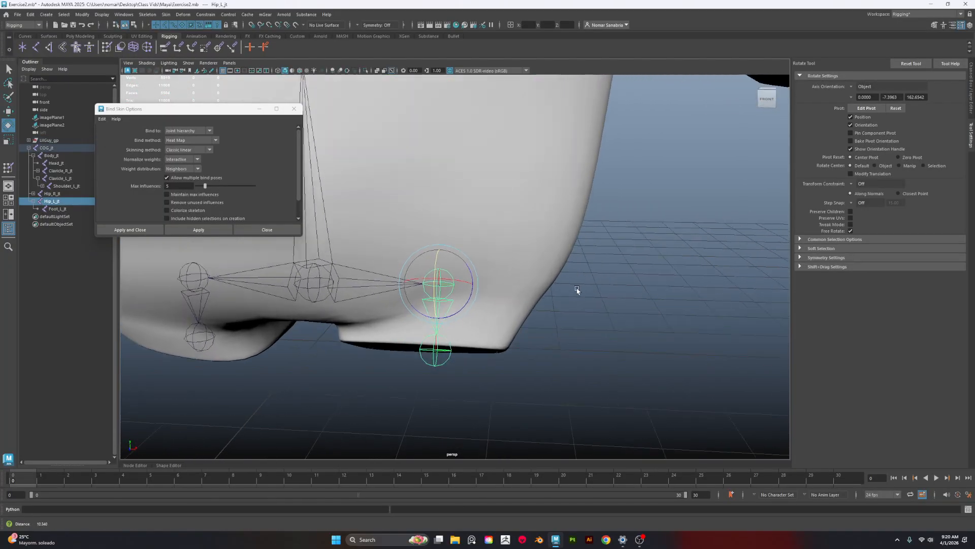
alt+right_drag(577, 289, 668, 348)
alt+middle_drag(668, 348, 690, 320)
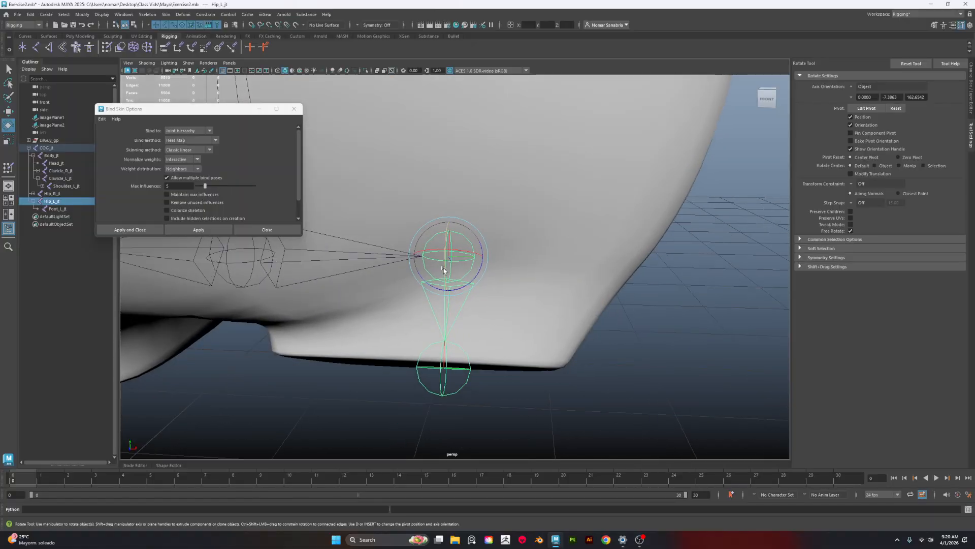
drag(445, 275, 455, 299)
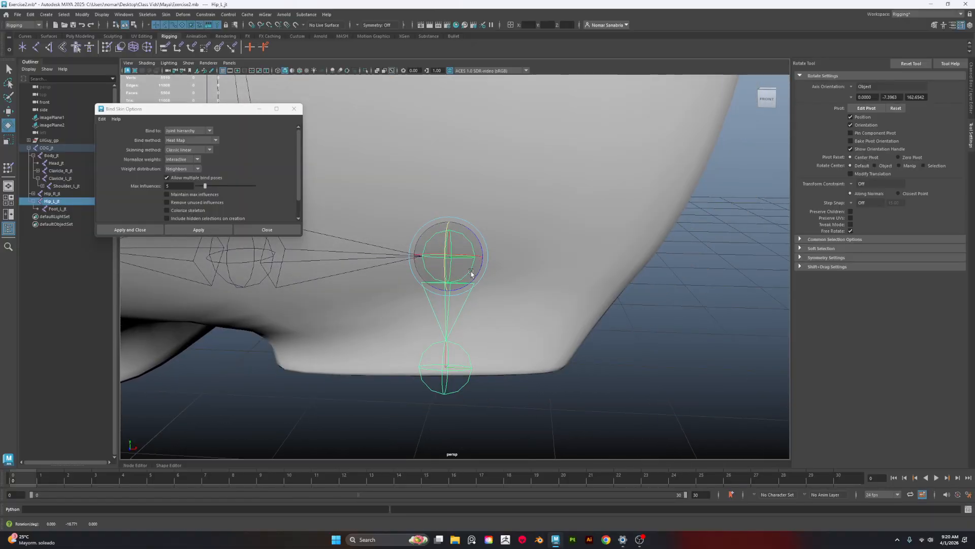
right_click(685, 225)
click(741, 227)
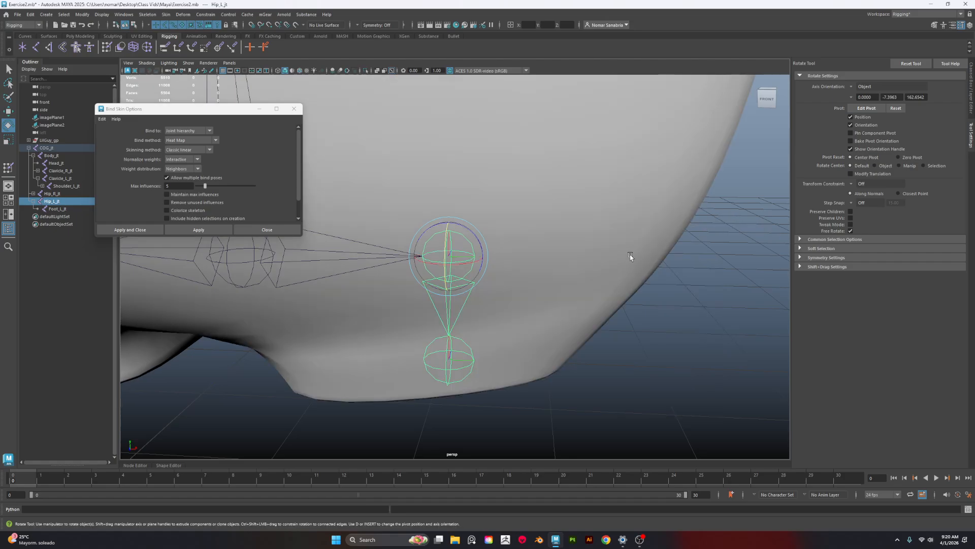
Select the body mesh and mirror its skin weights to the opposite side
alt+drag(631, 257, 486, 286)
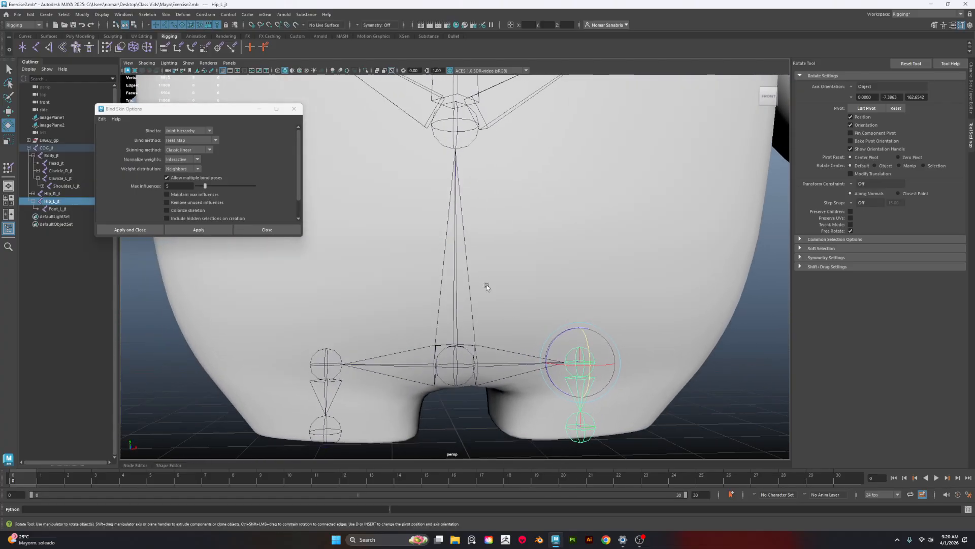
scroll(495, 270, down, 3)
alt+middle_drag(508, 249, 509, 299)
click(478, 329)
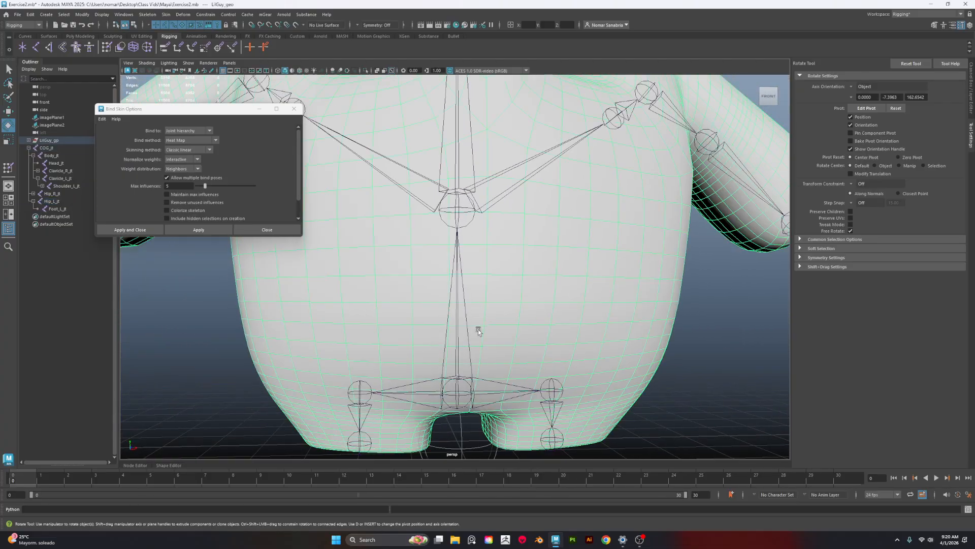
click(165, 14)
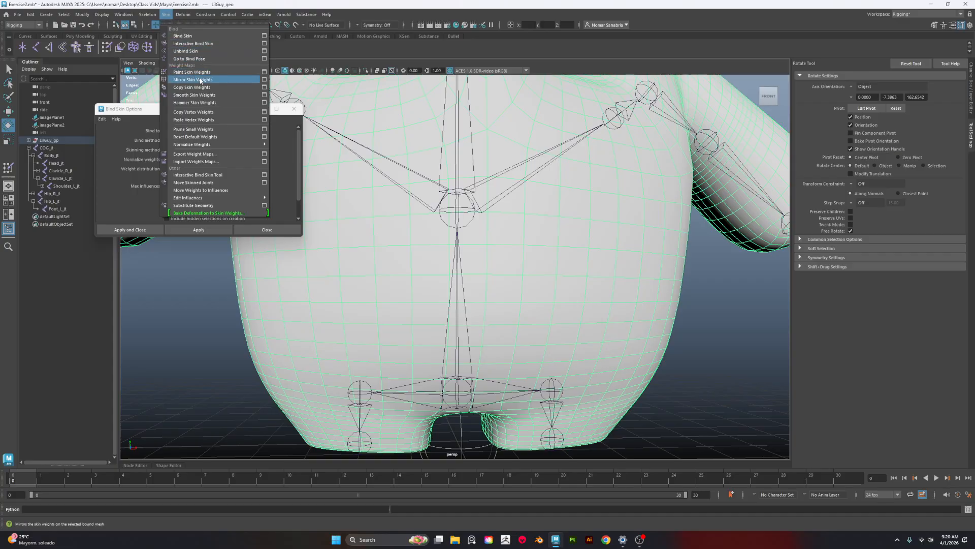
click(437, 325)
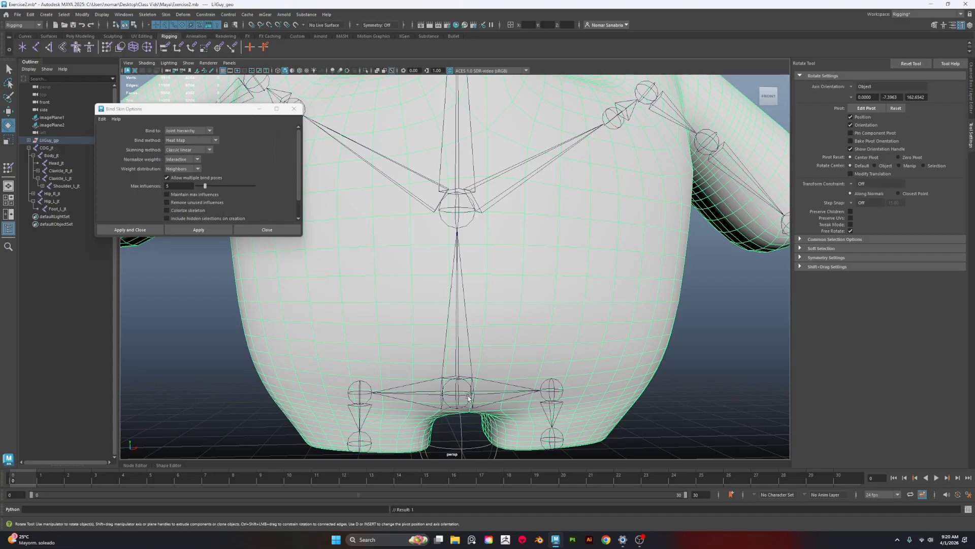
Test-rotate the right hip joint to check the mirrored weights, and undo the rotation
alt+middle_drag(467, 398, 523, 342)
scroll(523, 342, up, 2)
scroll(523, 341, down, 1)
click(411, 262)
mouse_move(411, 255)
mouse_down()
mouse_move(415, 247)
mouse_move(410, 297)
mouse_move(410, 274)
mouse_up()
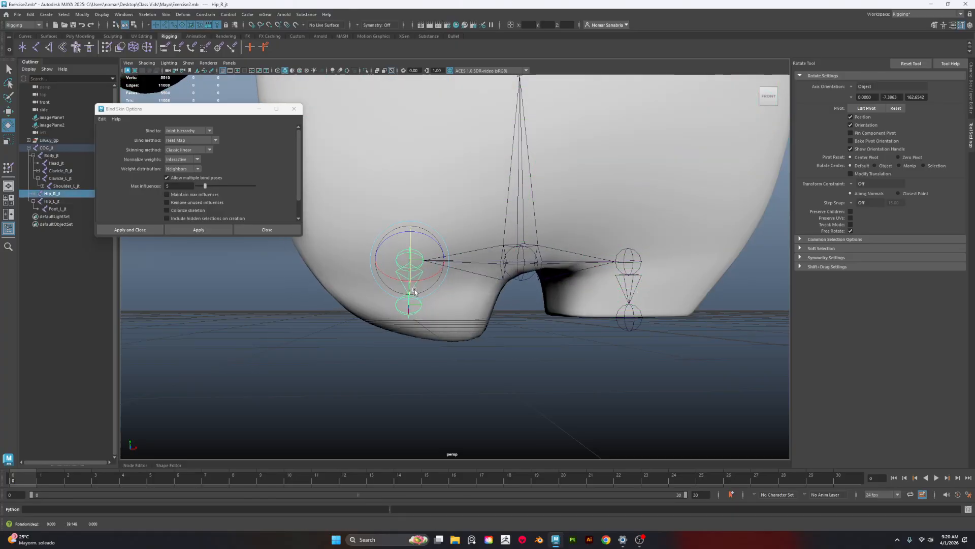
key(ctrl+z)
Test-rotate the left shoulder joint to check the arm's deformation, and undo the rotation
scroll(604, 177, down, 4)
alt+middle_drag(618, 134, 593, 281)
click(593, 282)
alt+drag(676, 291, 534, 283)
click(535, 262)
key(ctrl+z)
click(491, 241)
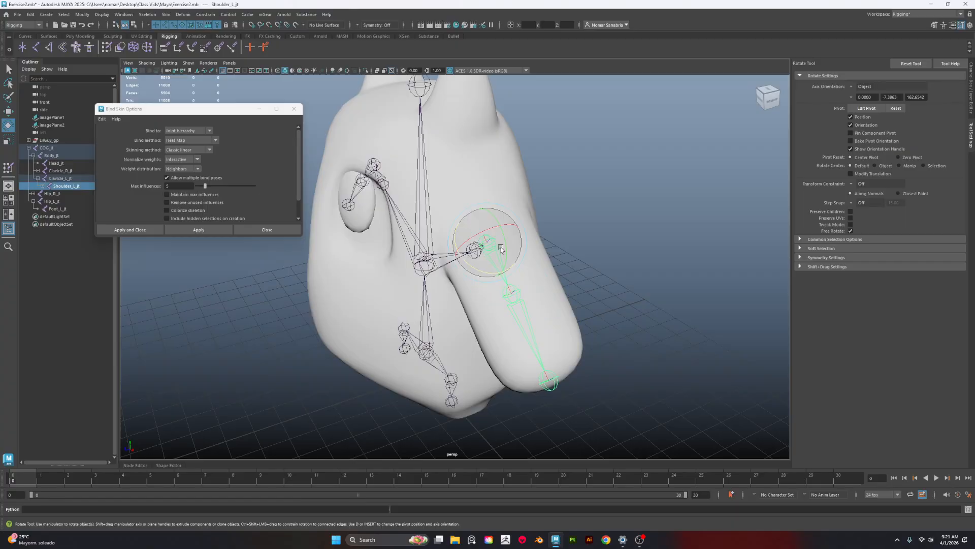
mouse_move(506, 251)
mouse_down()
mouse_move(502, 230)
mouse_move(503, 257)
mouse_move(503, 235)
mouse_move(507, 242)
mouse_up()
key(ctrl+z)
alt+drag(665, 326, 684, 295)
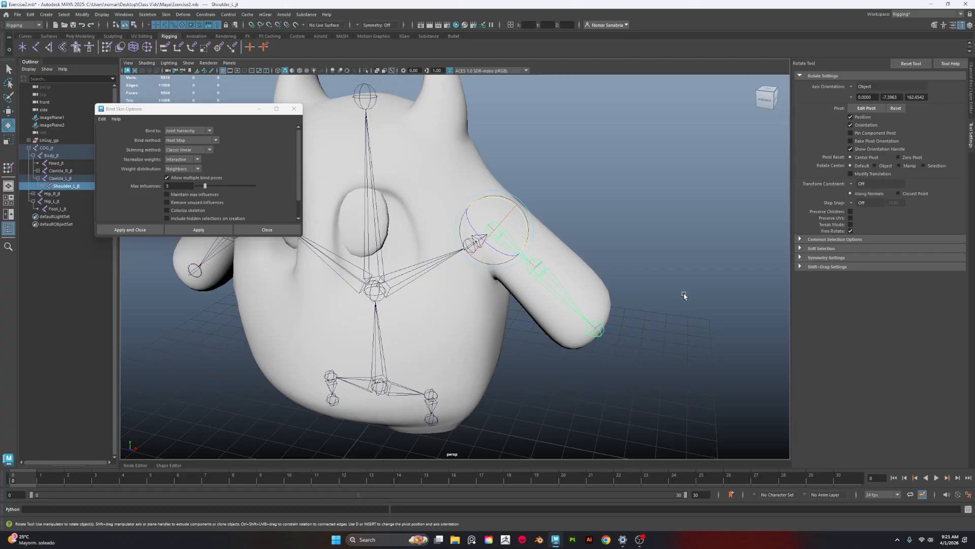
alt+drag(661, 236, 453, 322)
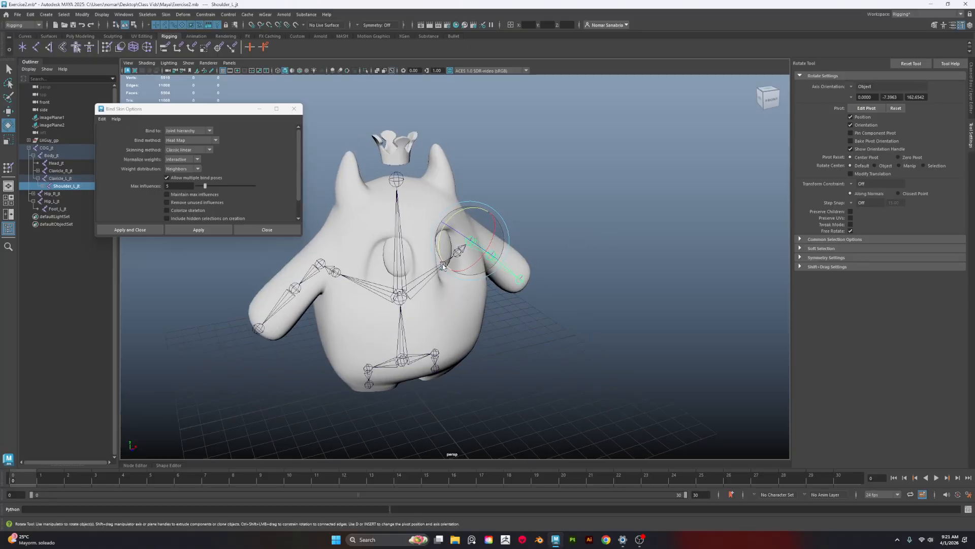
Test-rotate the Body joint to check which meshes follow the body, and undo the rotation
click(396, 299)
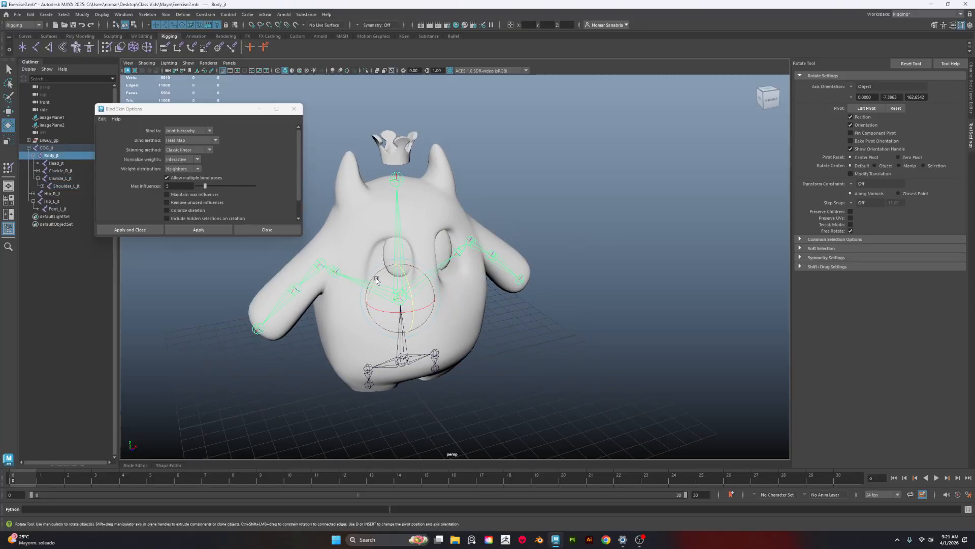
mouse_move(380, 279)
mouse_down()
mouse_move(398, 279)
mouse_move(371, 301)
mouse_move(391, 279)
mouse_up()
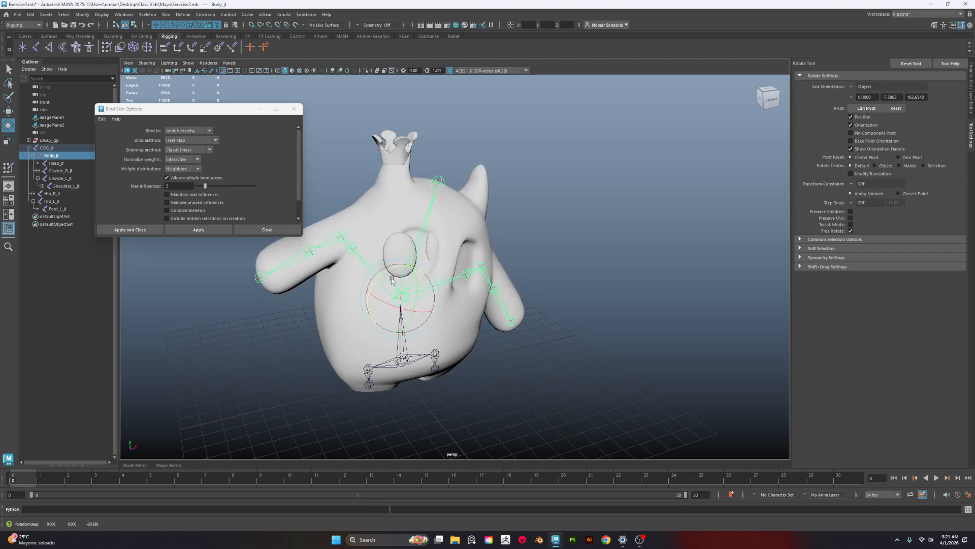
key(ctrl+z)
alt+drag(514, 259, 363, 109)
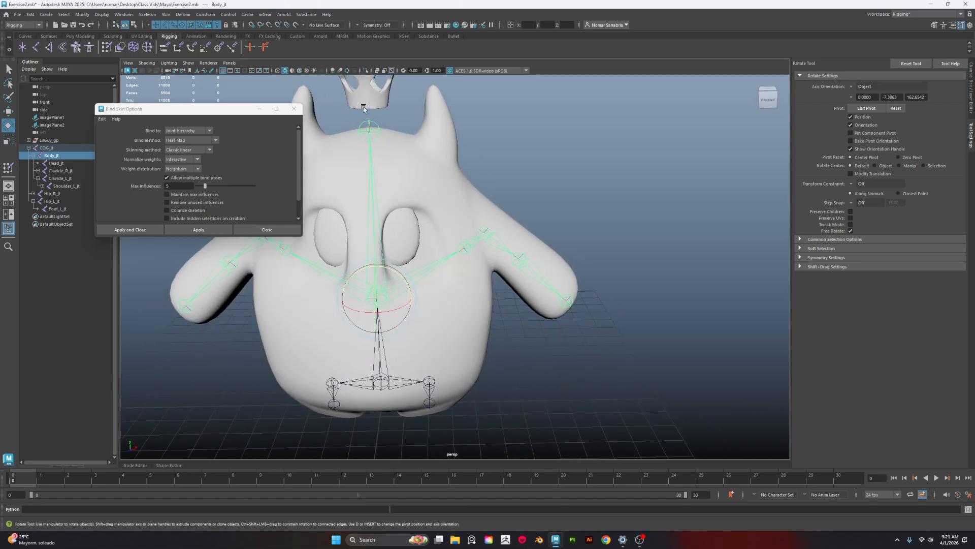
Examine the right and left eye meshes and the head joint to see which parts still need binding
alt+middle_drag(480, 269, 581, 278)
alt+right_drag(581, 278, 421, 274)
alt+drag(422, 275, 487, 272)
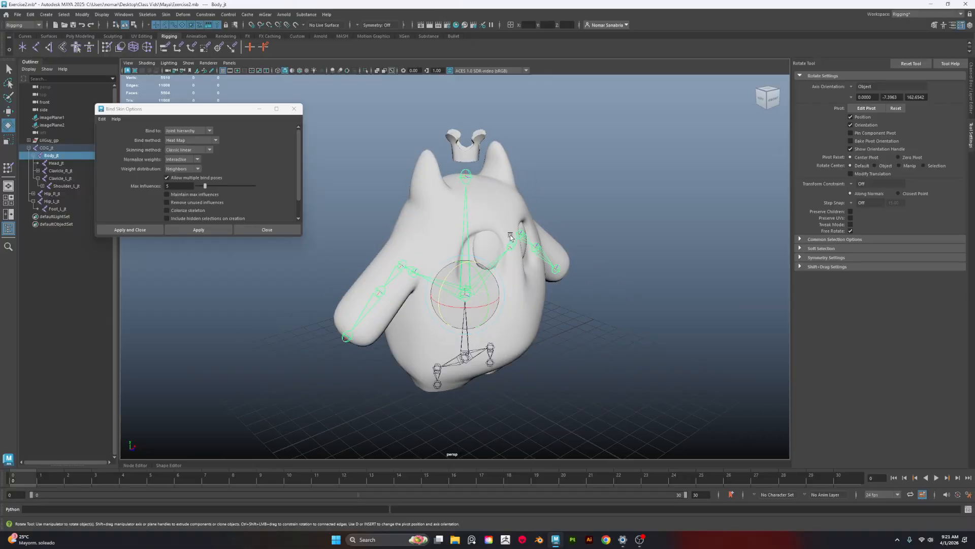
click(486, 249)
alt+middle_drag(604, 239, 598, 271)
alt+right_drag(598, 271, 701, 300)
alt+drag(701, 300, 634, 305)
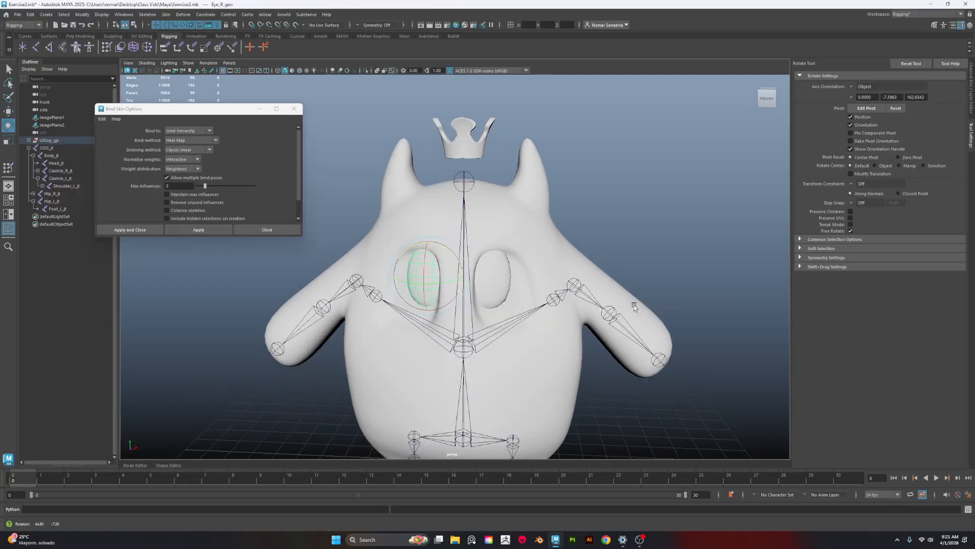
click(502, 271)
alt+middle_drag(560, 259, 571, 299)
alt+drag(570, 298, 656, 292)
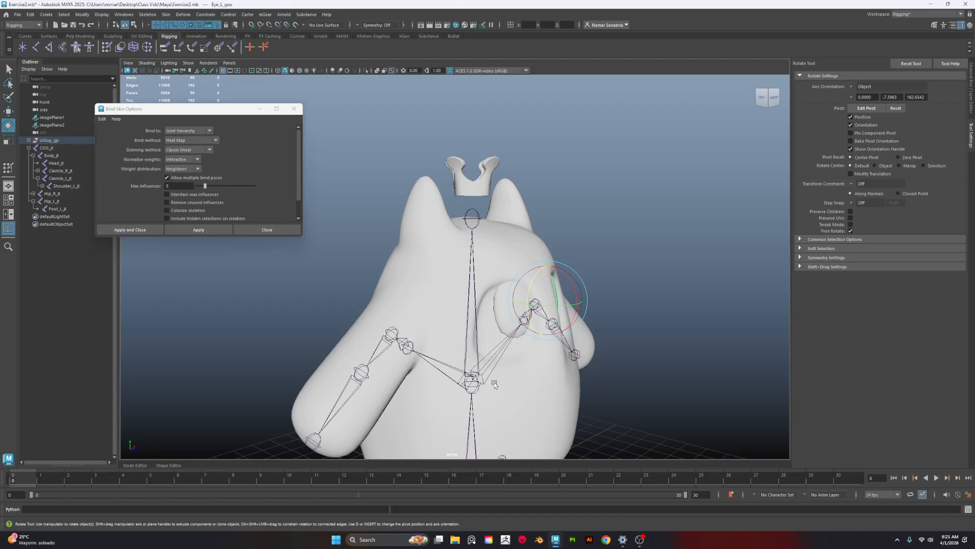
alt+drag(498, 224, 562, 214)
click(474, 219)
alt+right_drag(561, 214, 538, 242)
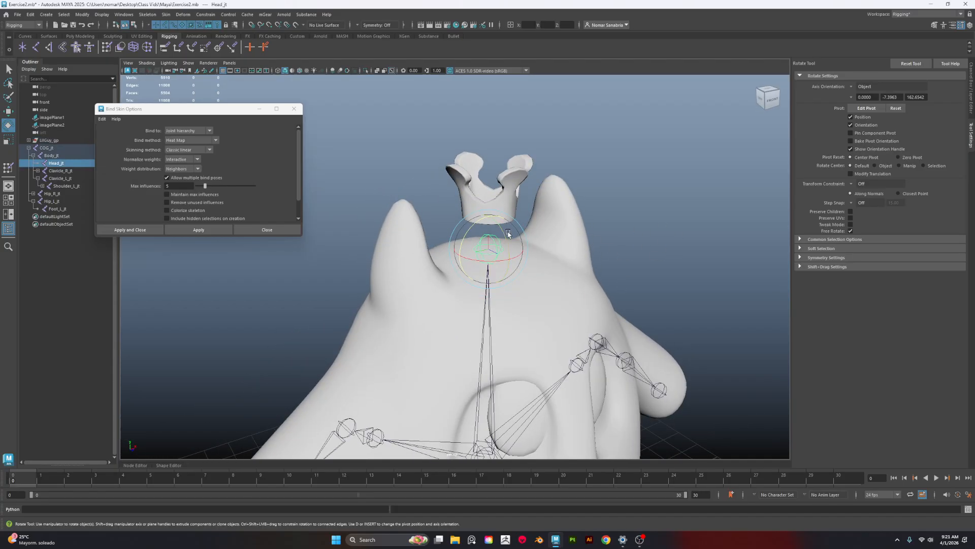
Select the crown mesh together with the COG joint and bind it with the Heat Map method and Joint hierarchy
click(502, 194)
alt+drag(502, 194, 447, 192)
key(ctrl+z)
alt+right_drag(549, 234, 495, 255)
alt+drag(461, 282, 494, 285)
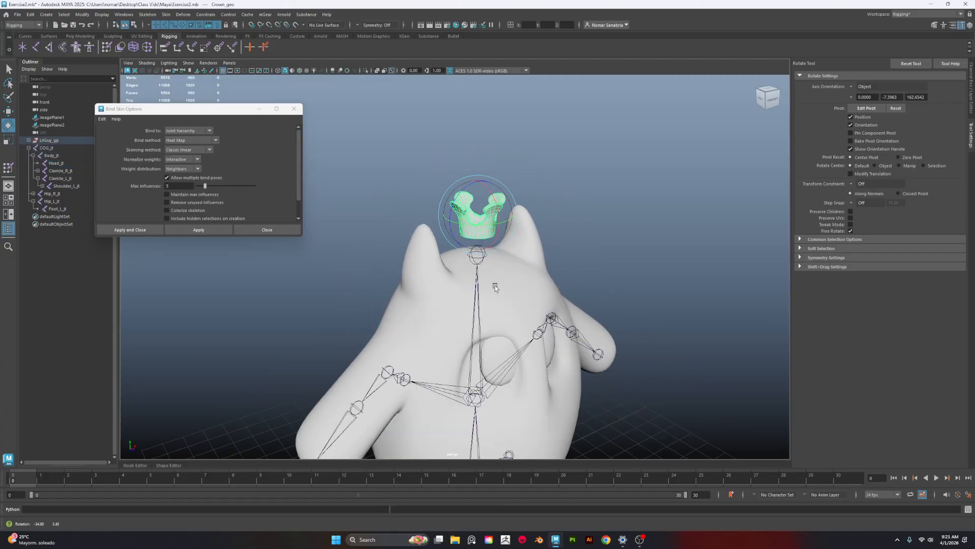
alt+middle_drag(494, 285, 496, 192)
alt+right_drag(497, 192, 721, 279)
alt+drag(729, 285, 696, 301)
alt+right_drag(697, 301, 523, 224)
alt+drag(523, 224, 582, 253)
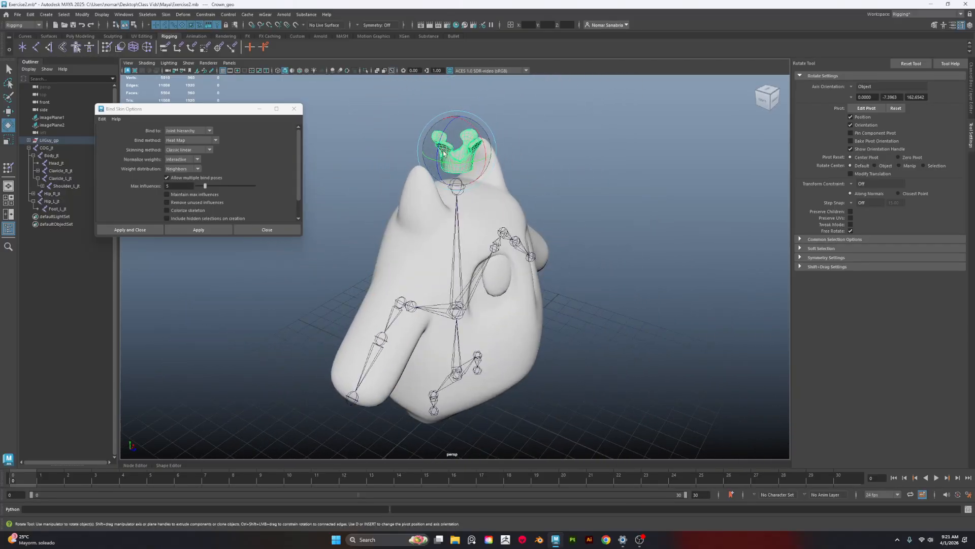
alt+right_drag(581, 254, 669, 311)
alt+drag(668, 311, 608, 202)
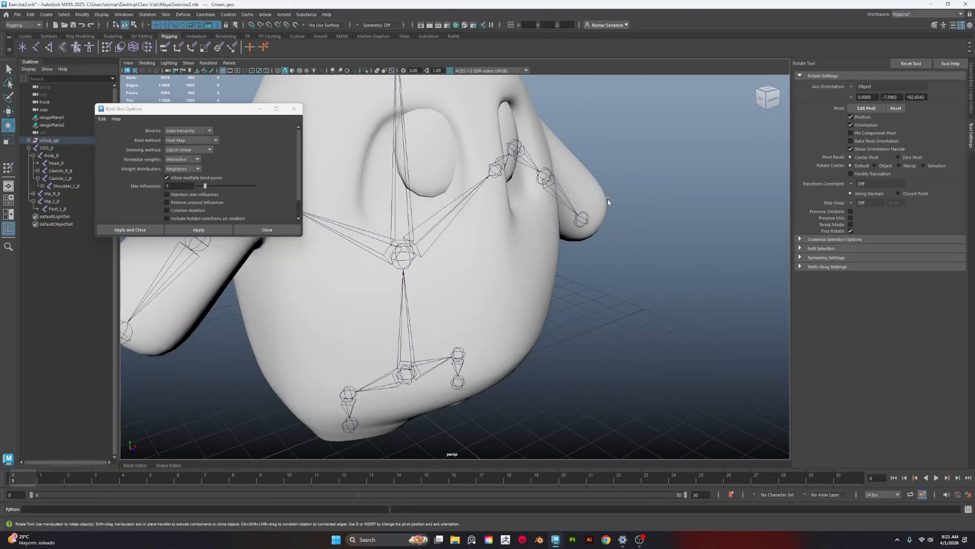
click(418, 379)
alt+drag(418, 379, 437, 193)
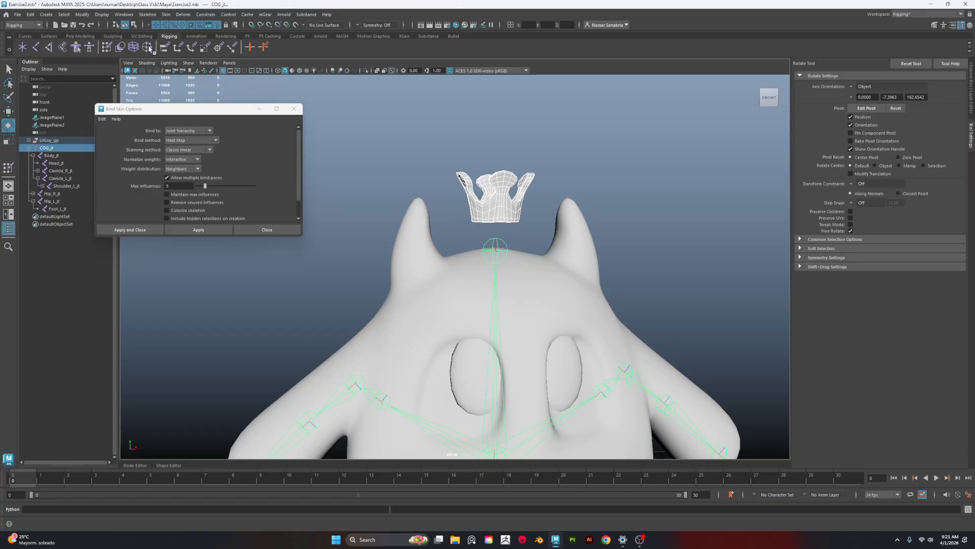
click(220, 229)
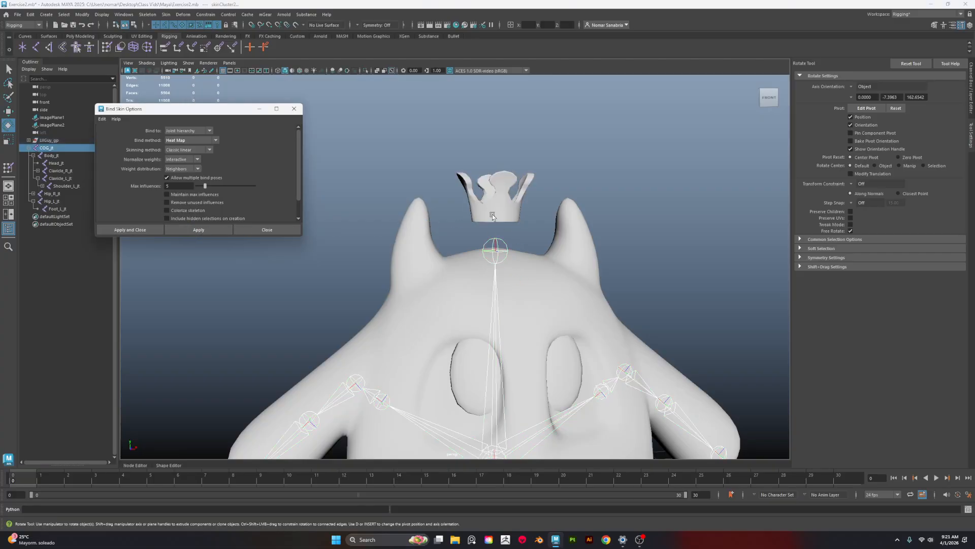
Test-rotate the Body joint to check how the newly bound crown follows, and undo the rotation
scroll(498, 208, down, 1)
alt+middle_drag(537, 305, 523, 173)
click(470, 308)
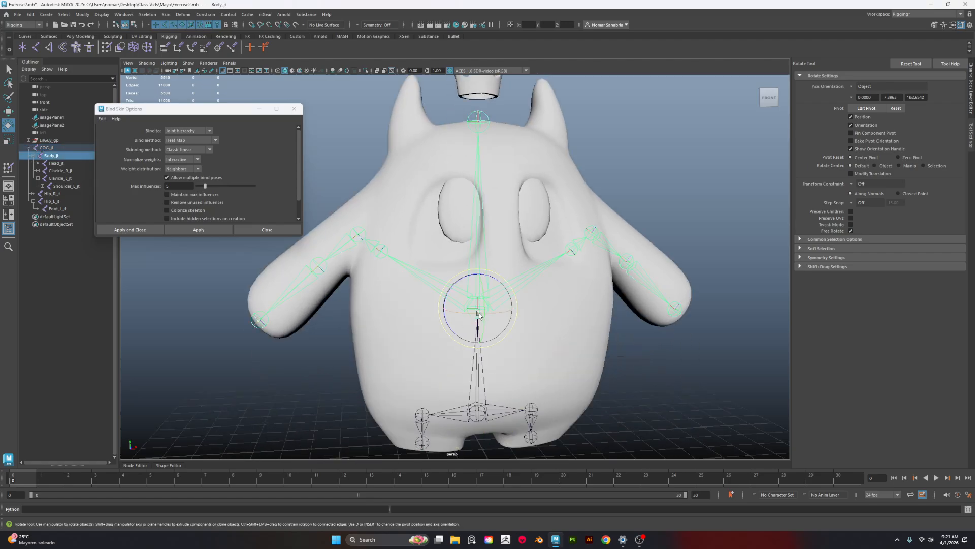
drag(449, 284, 444, 282)
key(ctrl+z)
alt+middle_drag(508, 150, 503, 213)
click(472, 186)
click(476, 363)
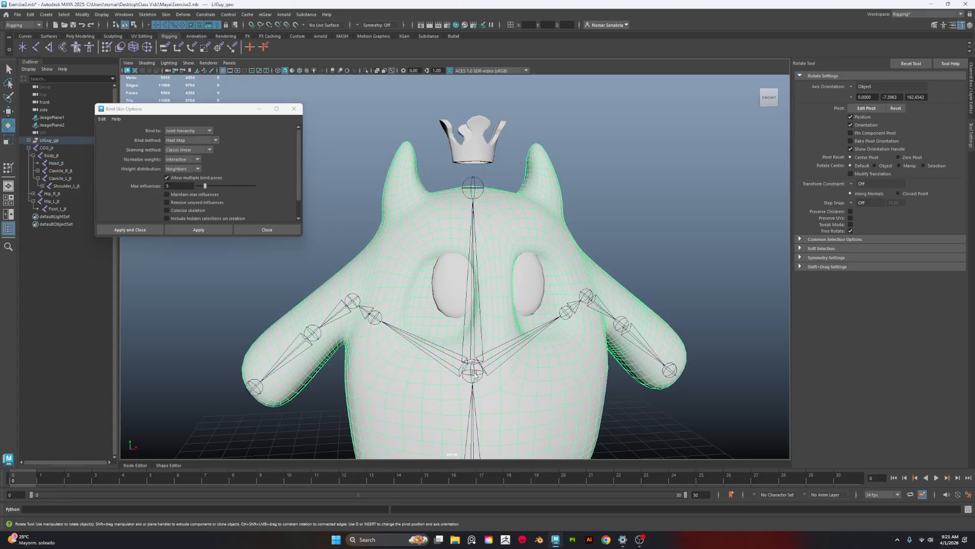
click(471, 372)
drag(448, 341, 465, 344)
key(ctrl+z)
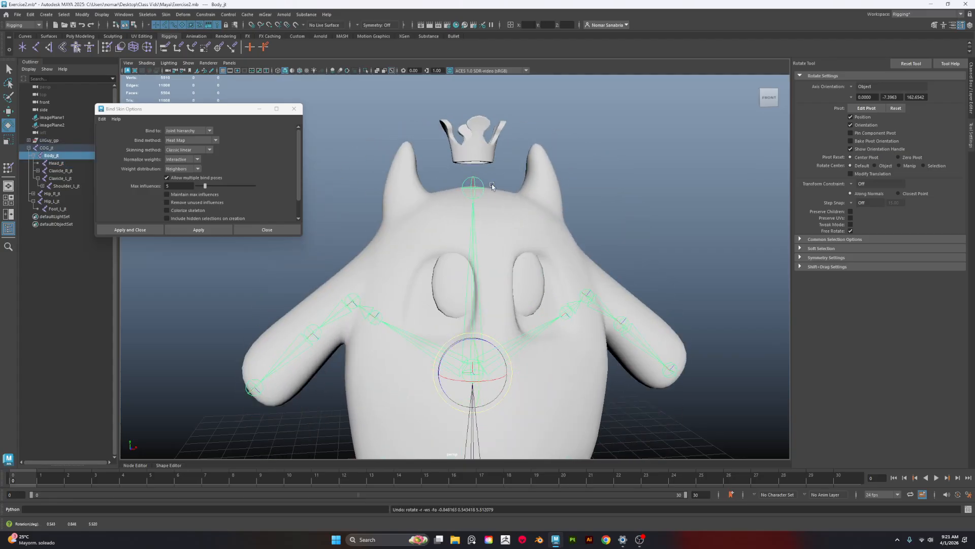
Paint Head_jt skin weights over the crown with the Add operation, using opacity 1.0 and value 1.0
click(483, 151)
alt+middle_drag(484, 153, 496, 221)
scroll(507, 259, up, 4)
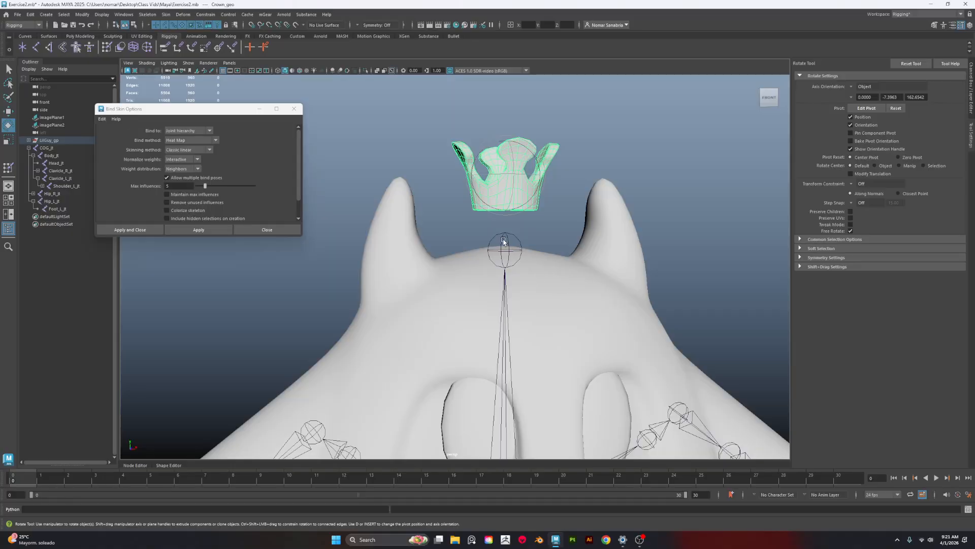
click(504, 241)
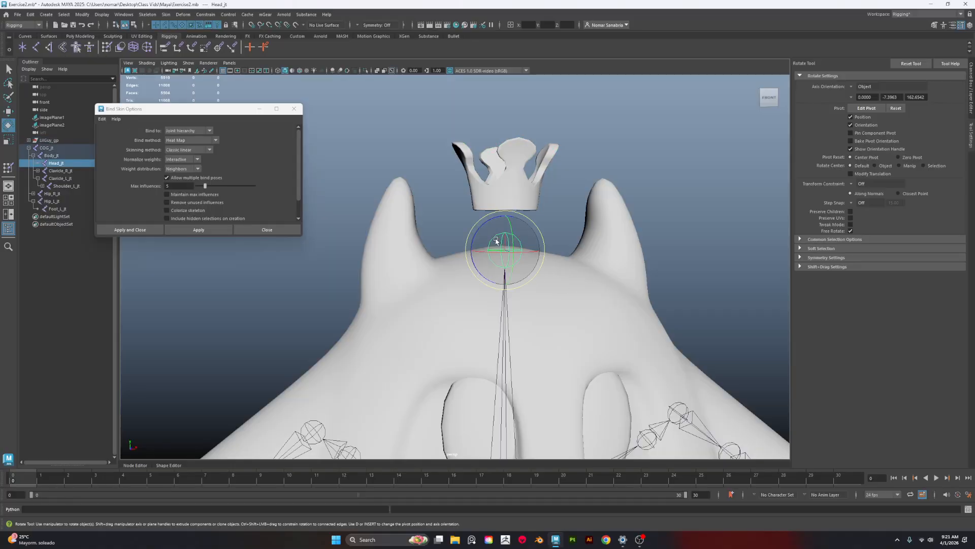
click(526, 182)
mouse_move(512, 183)
right_down()
mouse_move(533, 225)
mouse_move(510, 186)
right_up()
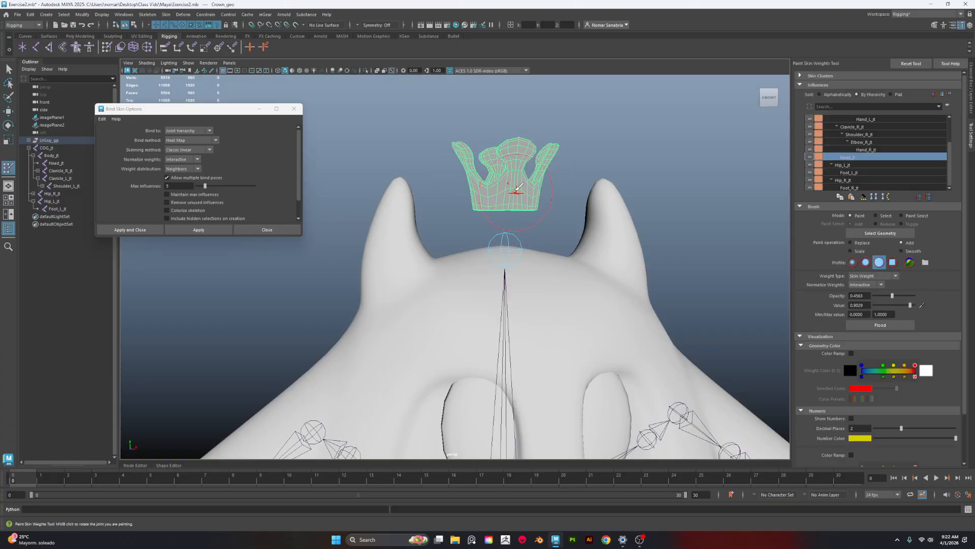
alt+middle_drag(512, 176, 502, 197)
mouse_move(529, 194)
mouse_down()
mouse_move(513, 185)
mouse_move(519, 177)
mouse_up()
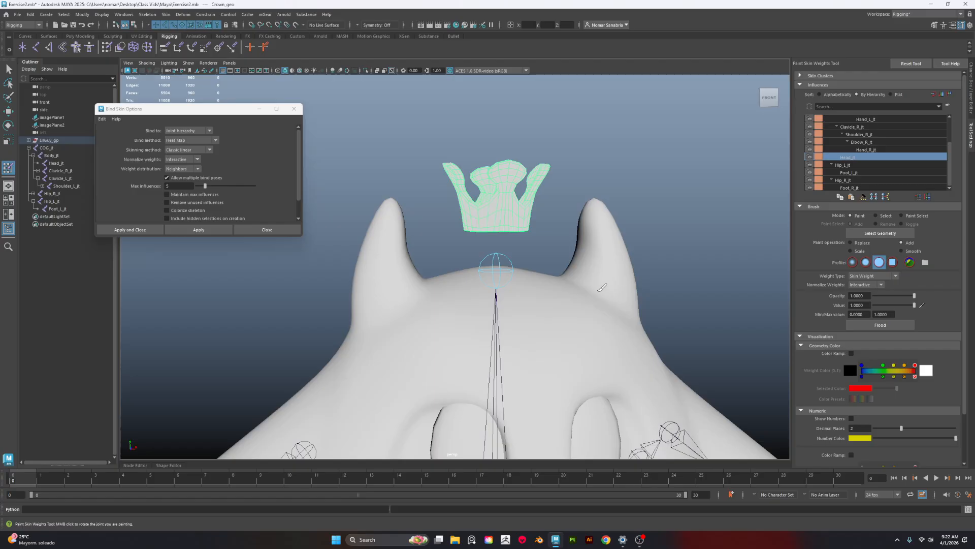
Leave weight painting, test-rotate the Body joint to check the painted crown, and undo the rotation
scroll(518, 404, down, 4)
key(e)
click(493, 425)
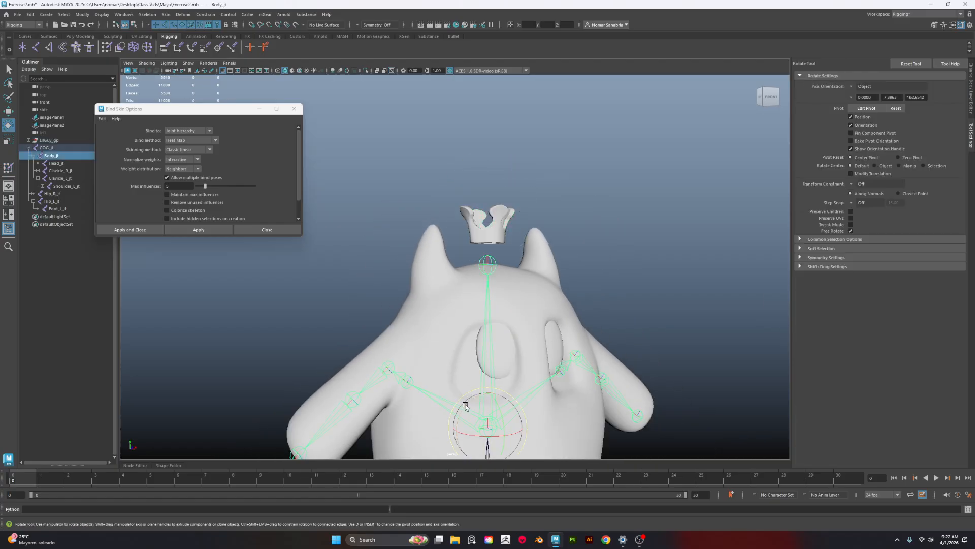
drag(476, 410, 447, 412)
key(ctrl+z)
Select both eye meshes and the Body joint, and try to bind them with the Heat Map method
alt+middle_drag(576, 364, 579, 330)
alt+right_drag(579, 331, 627, 329)
click(525, 287)
alt+middle_drag(684, 326, 657, 314)
shift+click(559, 277)
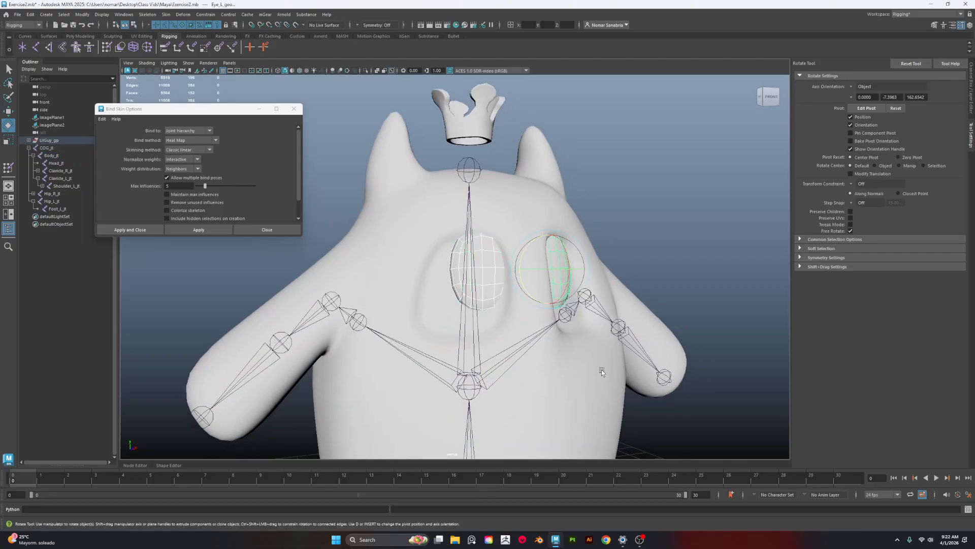
shift+click(474, 395)
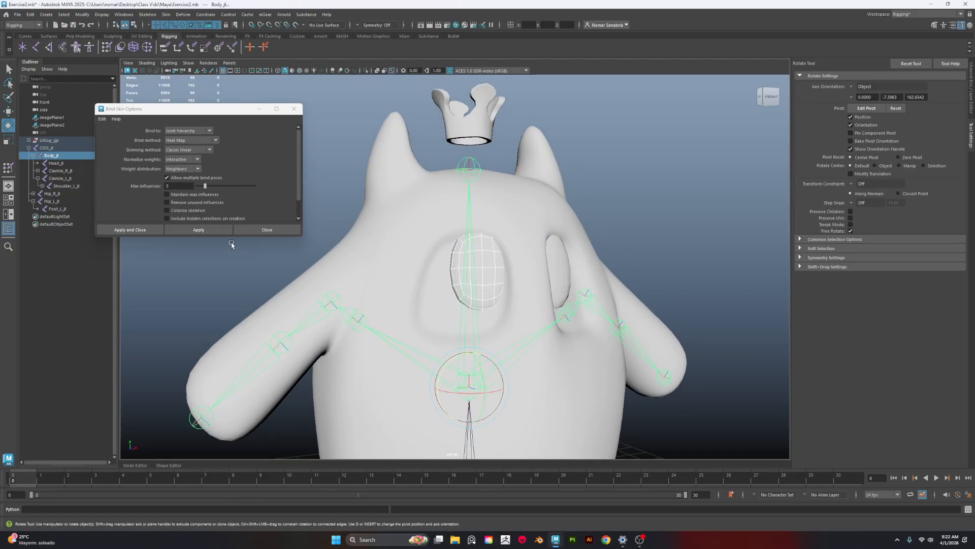
click(199, 230)
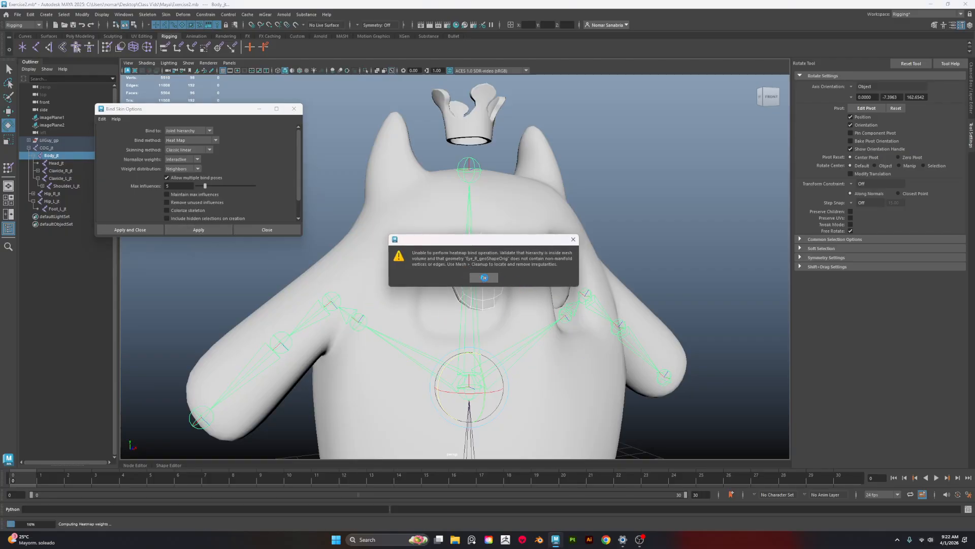
click(483, 278)
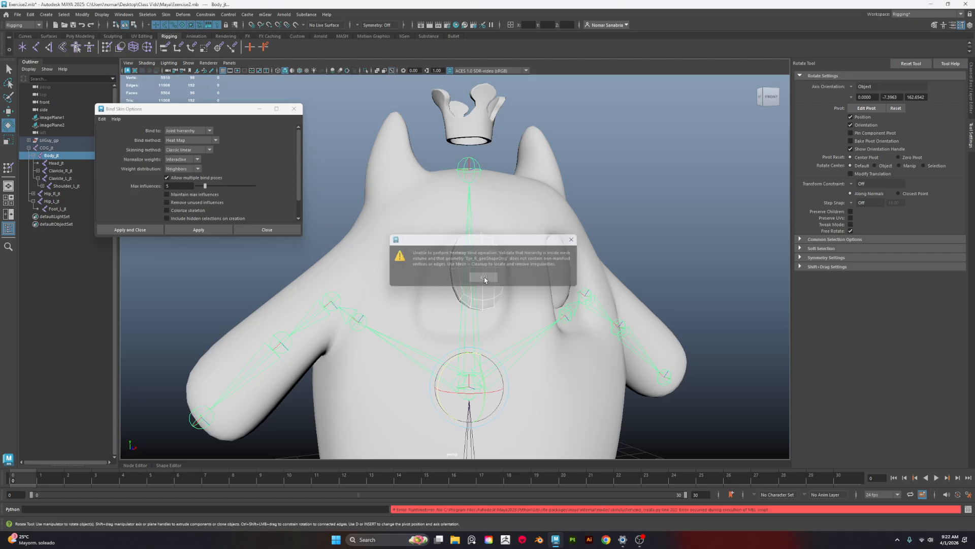
Bind the selected eyes to the joint hierarchy with the Geodesic Voxel method
click(203, 131)
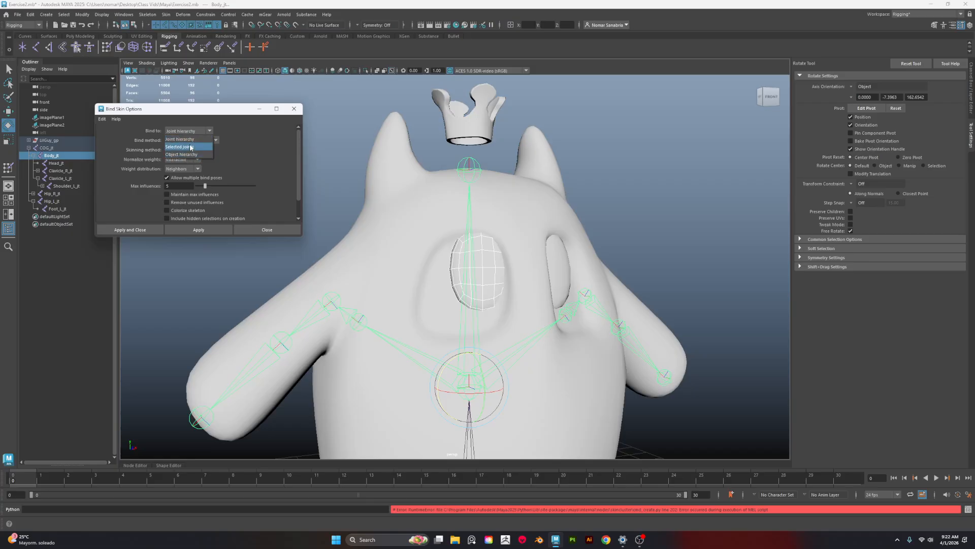
click(181, 139)
click(190, 140)
click(183, 170)
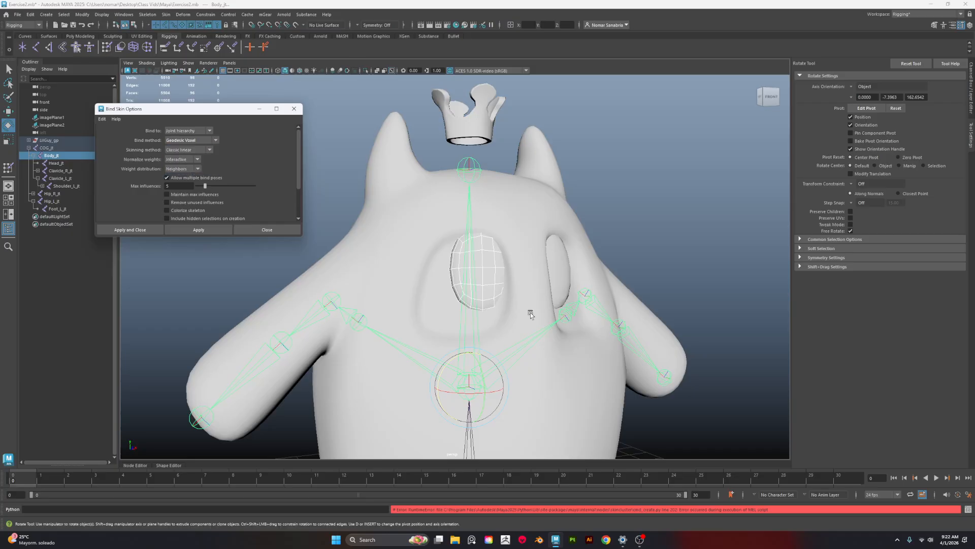
click(206, 232)
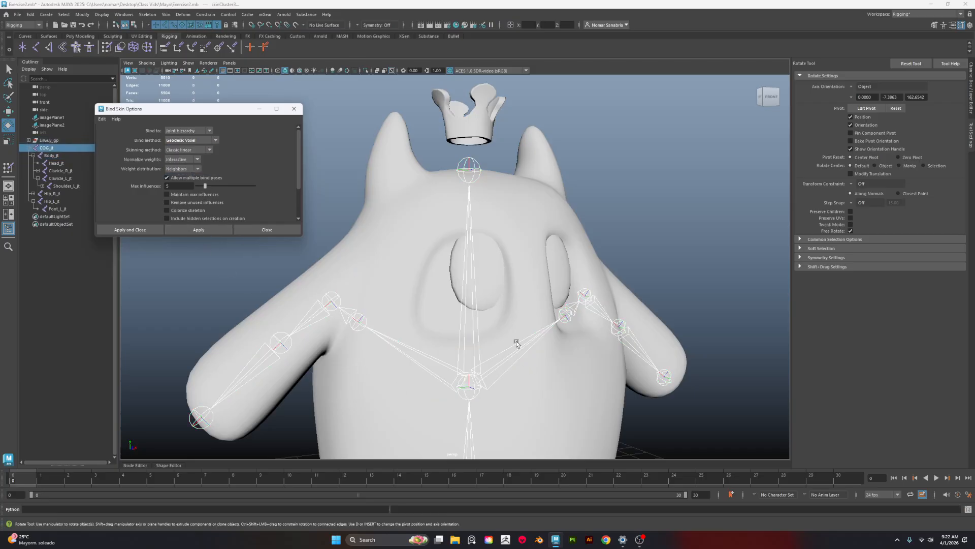
Inspect the right eye's Head_jt influence with Paint Skin Weights, and leave the tool
click(481, 294)
alt+middle_drag(514, 331, 501, 326)
right_drag(465, 236, 363, 206)
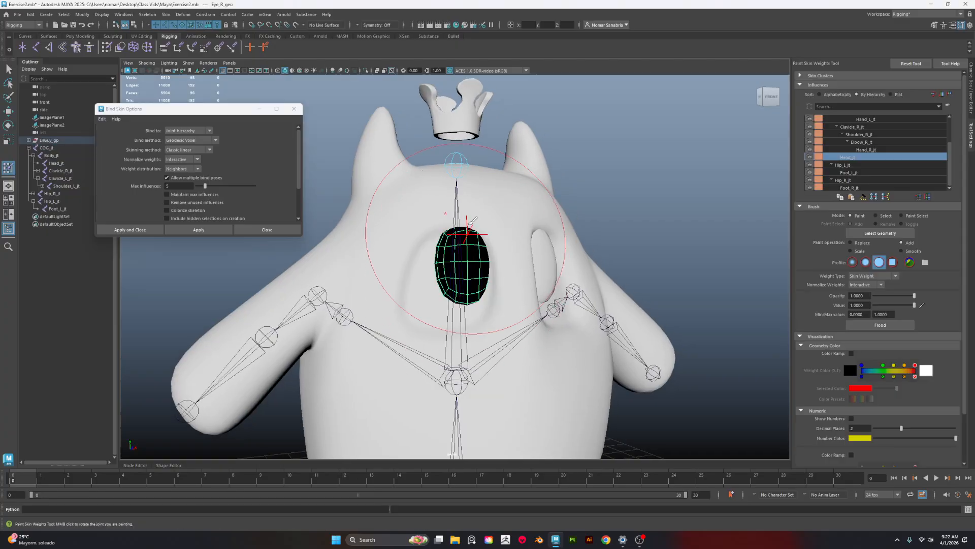
right_click(458, 158)
alt+middle_drag(456, 159, 460, 187)
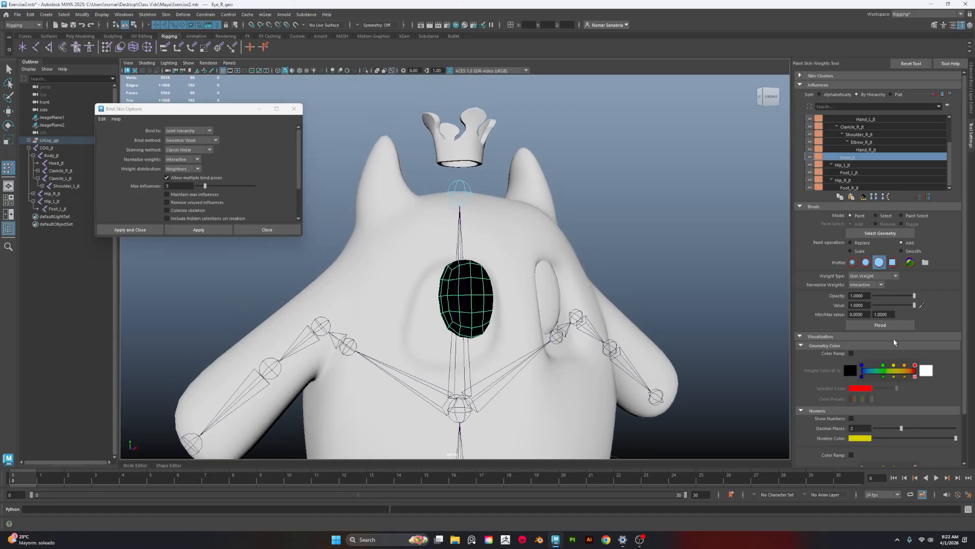
right_click(464, 278)
key(q)
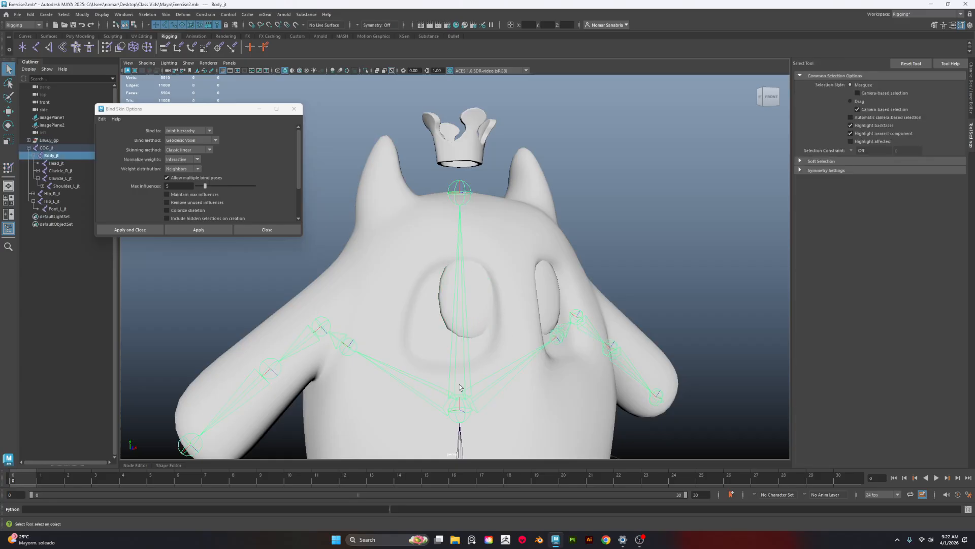
Flood the right eye's skin weights to the Head joint influence with Paint Skin Weights, using Add at value 1.0
right_drag(482, 298, 385, 251)
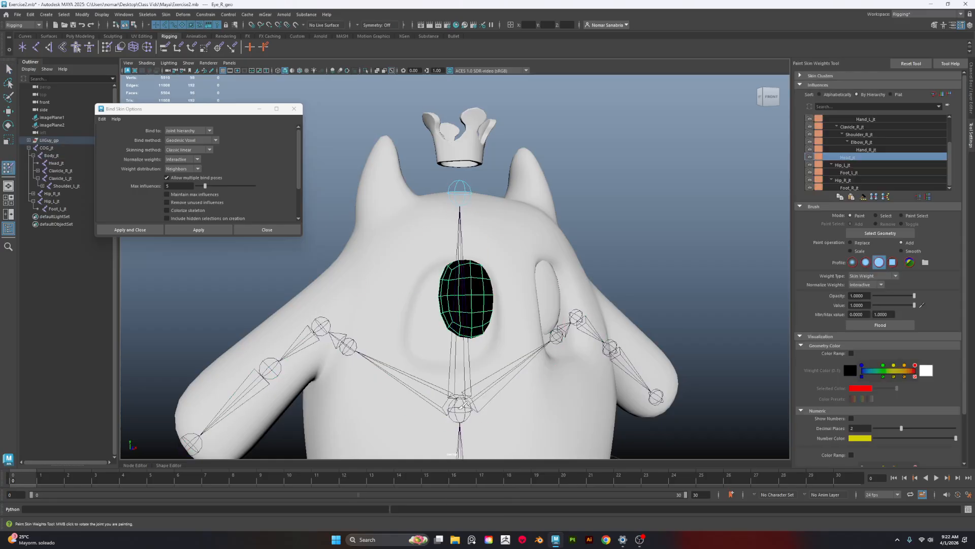
mouse_move(458, 408)
right_down()
mouse_move(468, 196)
mouse_move(459, 164)
mouse_move(459, 188)
right_up()
alt+middle_drag(471, 172, 513, 305)
alt+right_drag(513, 304, 603, 387)
alt+drag(602, 388, 548, 303)
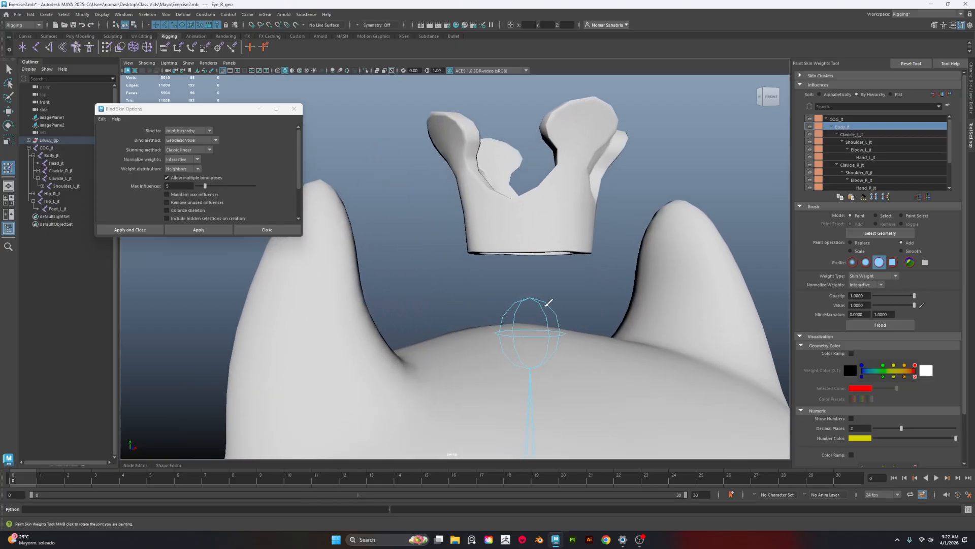
right_drag(536, 299, 536, 278)
alt+right_drag(584, 396, 494, 372)
alt+middle_drag(493, 371, 479, 344)
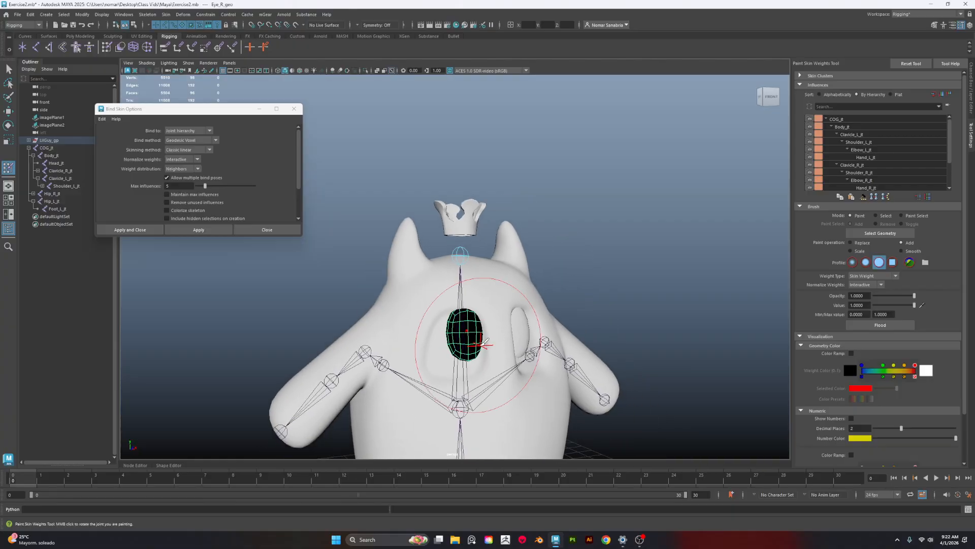
drag(479, 343, 477, 329)
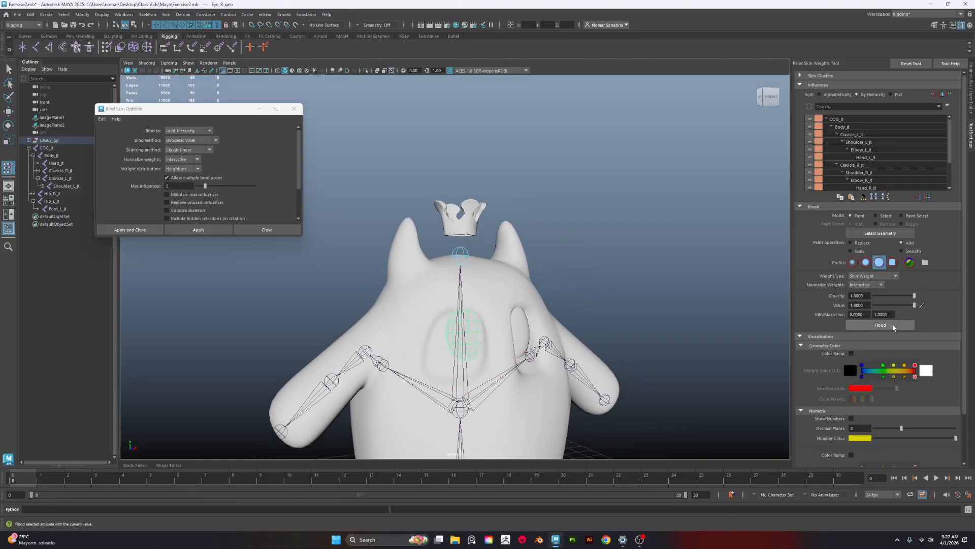
Leave weight painting, test-rotate the Body joint to check that the right eye follows the head, and undo the rotation
alt+drag(641, 358, 595, 361)
key(q)
click(443, 409)
key(e)
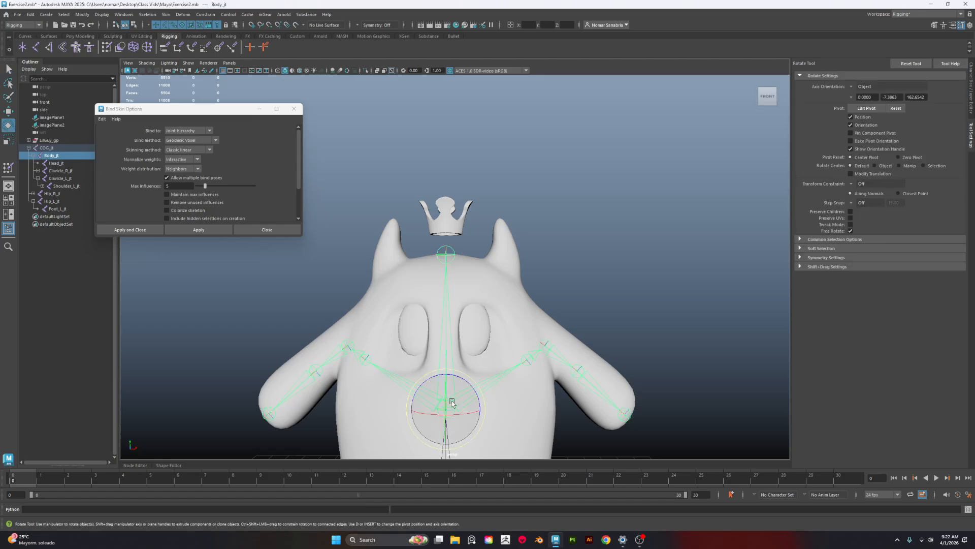
mouse_move(464, 379)
mouse_down()
mouse_move(477, 405)
mouse_move(457, 376)
mouse_up()
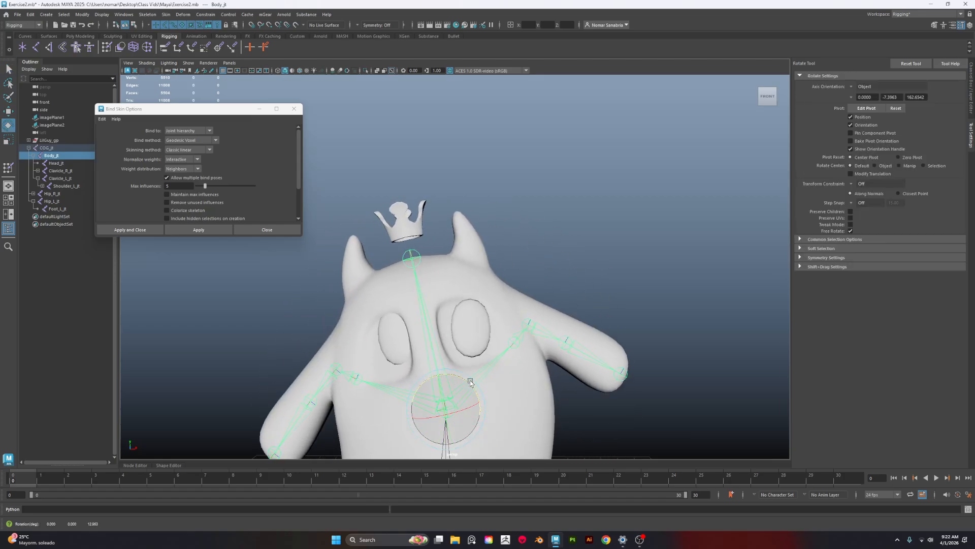
key(ctrl+z)
Bind the left eye mesh to the joint hierarchy with the Geodesic Voxel method
click(472, 324)
alt+middle_drag(535, 411, 549, 351)
alt+right_drag(548, 350, 544, 415)
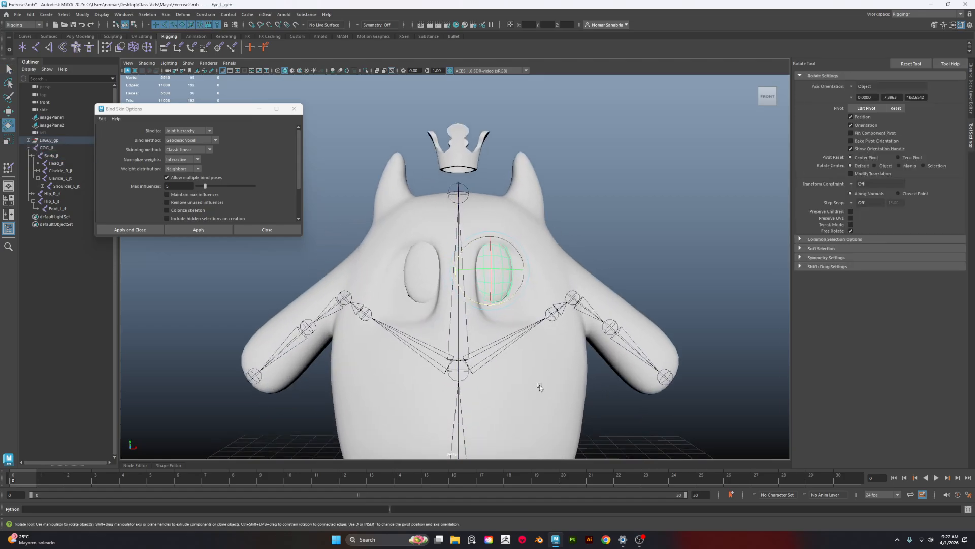
click(461, 373)
click(496, 254)
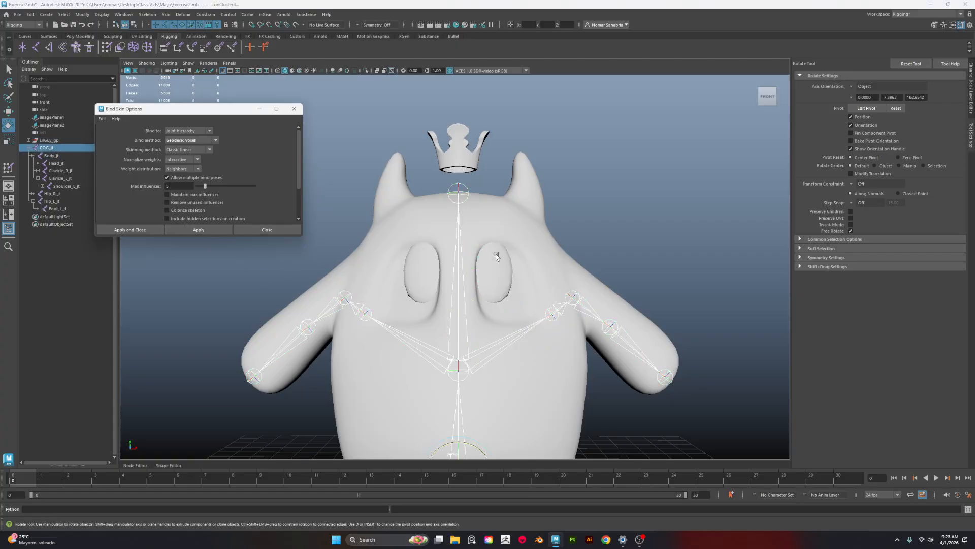
Flood the left eye's skin weights to the Head joint influence with Paint Skin Weights, using Add at value 1.0
right_drag(495, 253, 377, 220)
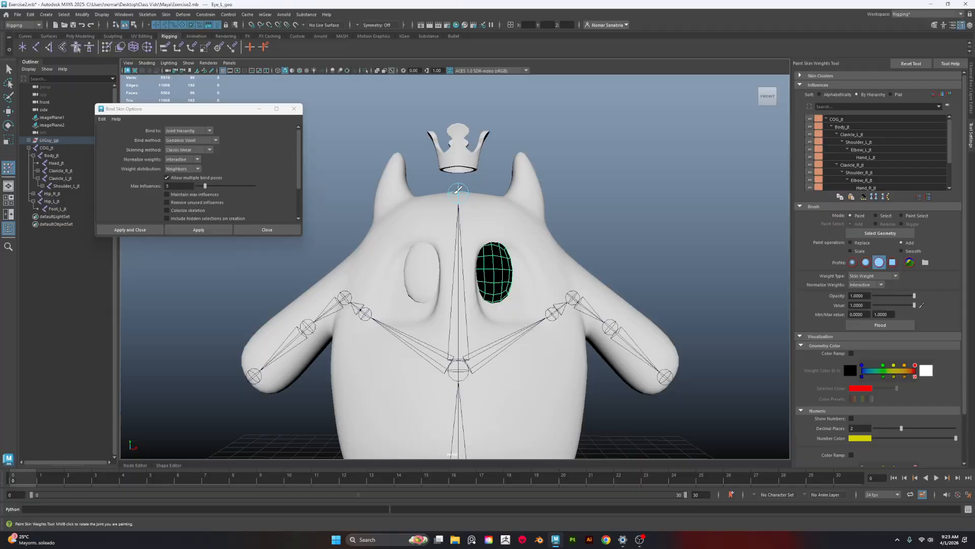
right_drag(459, 192, 460, 164)
click(880, 324)
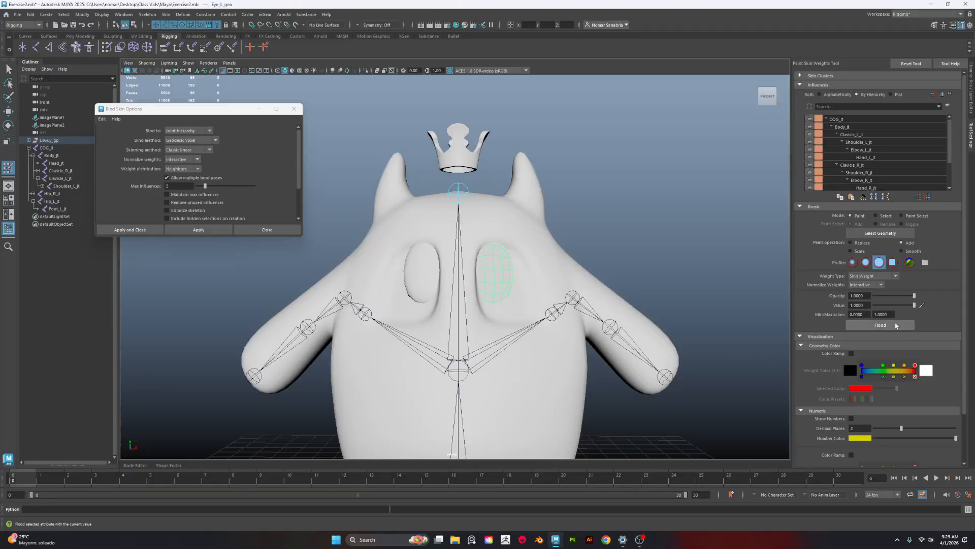
Test-rotate the Body joint to check that the left eye follows the head, and undo the rotation
key(e)
click(458, 373)
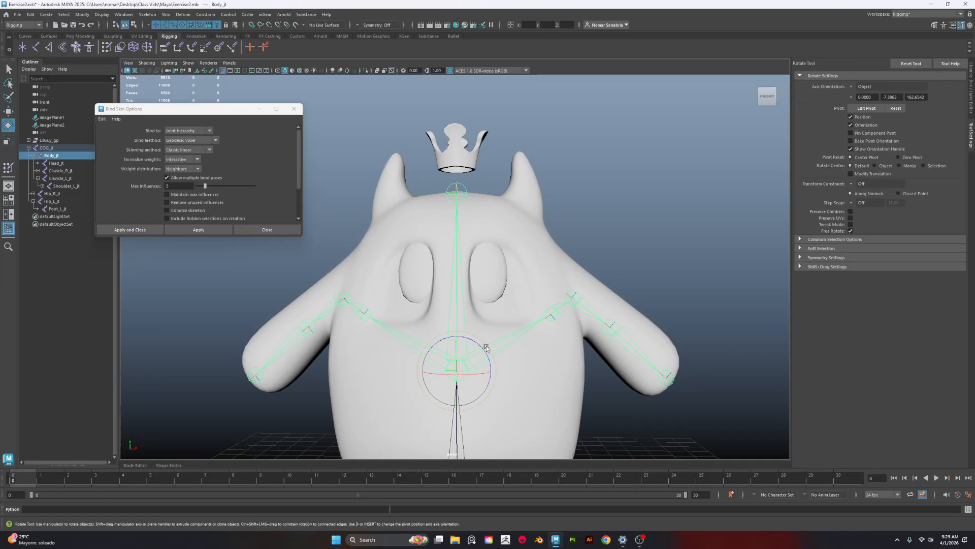
mouse_move(483, 345)
mouse_down()
mouse_move(500, 363)
mouse_move(498, 339)
mouse_up()
key(ctrl+z)
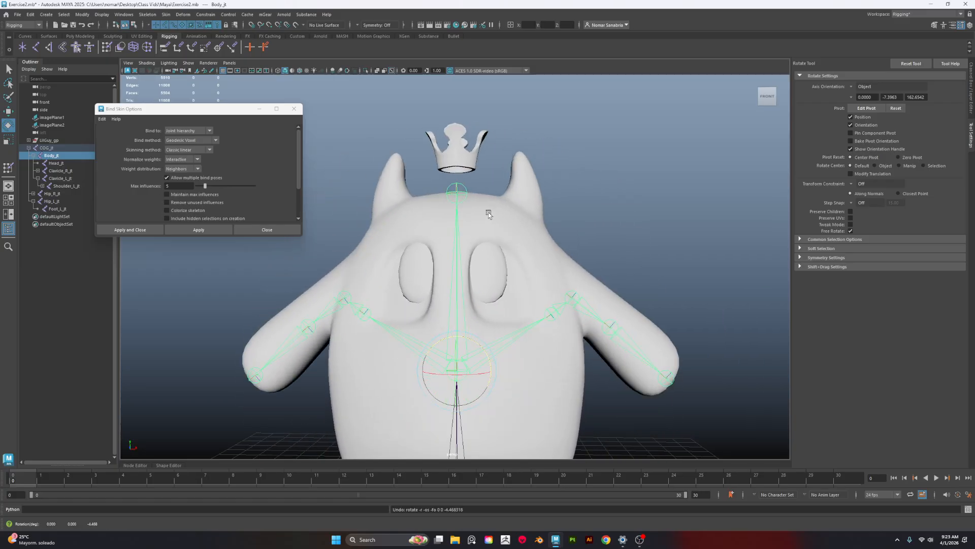
Examine the fit of both eyes in their sockets from several angles, with the right eye selected
scroll(524, 220, down, 5)
mouse_move(607, 220)
alt+mouse_down()
mouse_move(566, 246)
mouse_move(625, 239)
mouse_move(622, 226)
alt+mouse_up()
alt+right_drag(622, 226, 677, 316)
alt+drag(619, 287, 659, 304)
click(495, 229)
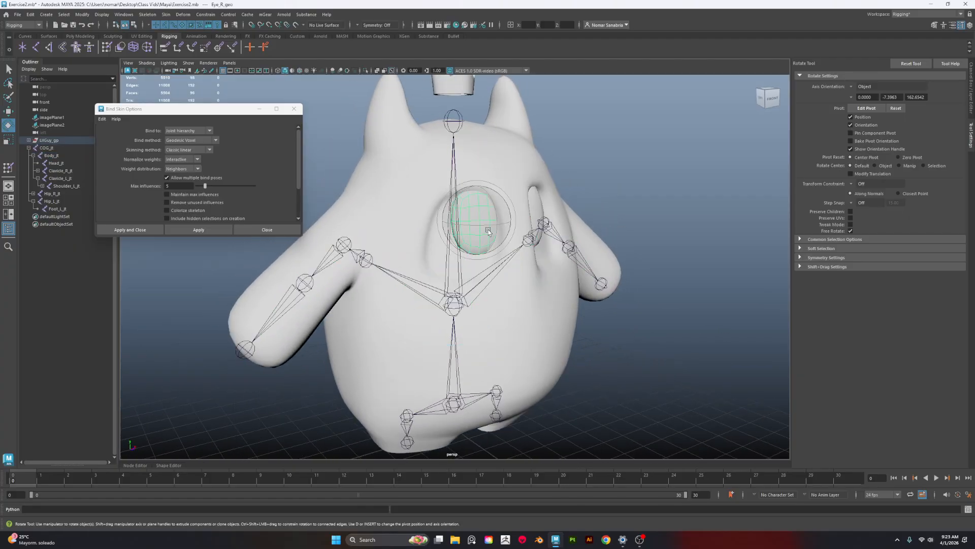
alt+drag(648, 254, 587, 265)
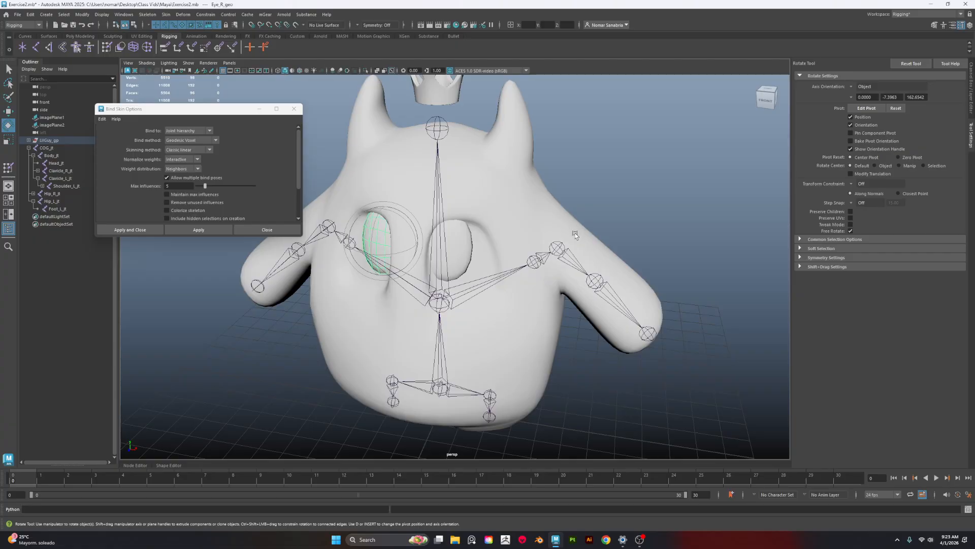
scroll(505, 283, down, 5)
alt+drag(505, 283, 441, 293)
alt+middle_drag(441, 293, 469, 274)
scroll(469, 274, up, 3)
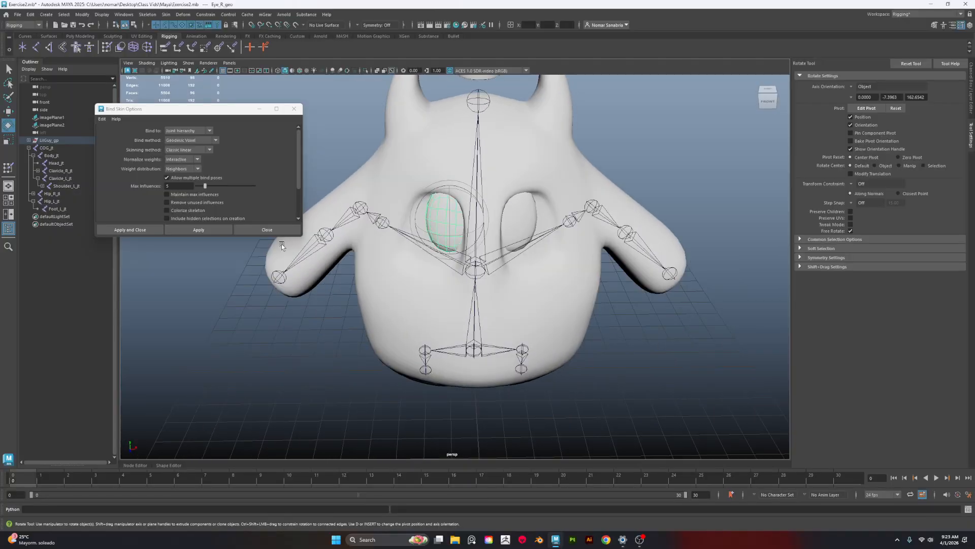
alt+drag(477, 364, 476, 343)
Test-rotate the left and right Hip joints to check the leg deformation, and undo the rotations
click(475, 360)
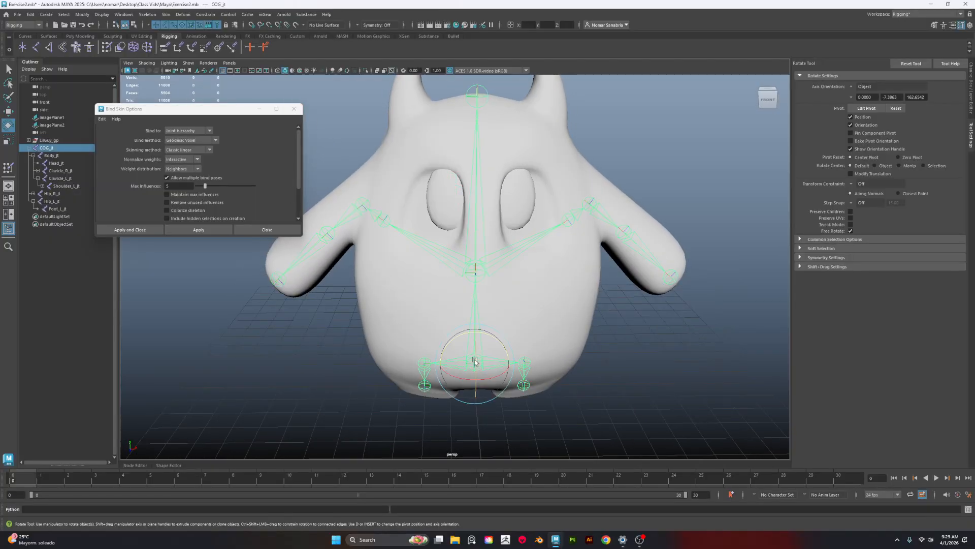
click(596, 373)
click(526, 363)
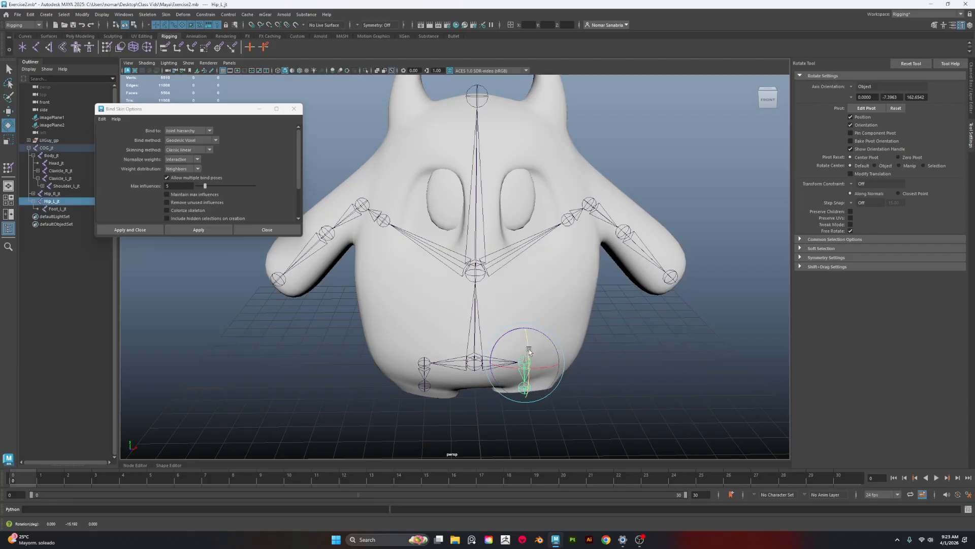
drag(524, 369, 533, 385)
click(424, 364)
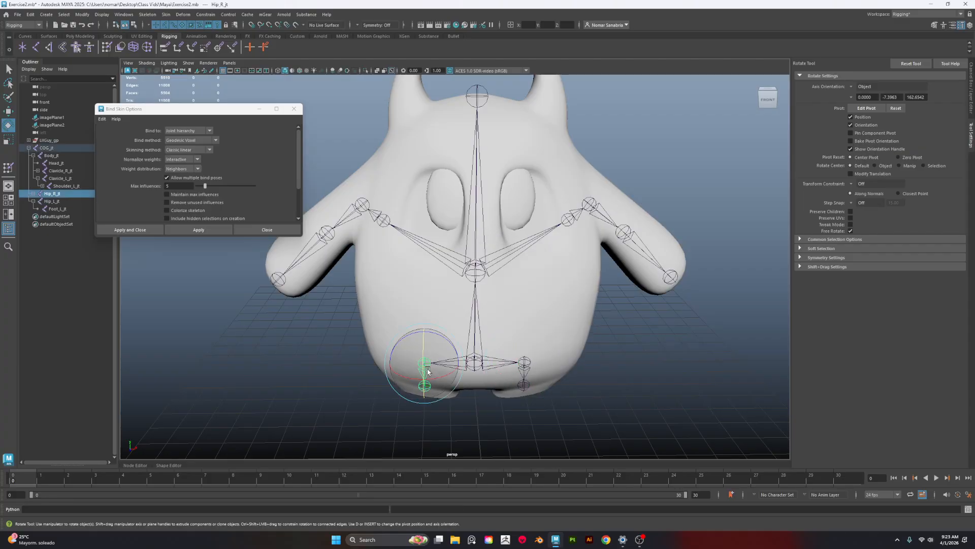
drag(424, 371, 422, 384)
key(ctrl+z)
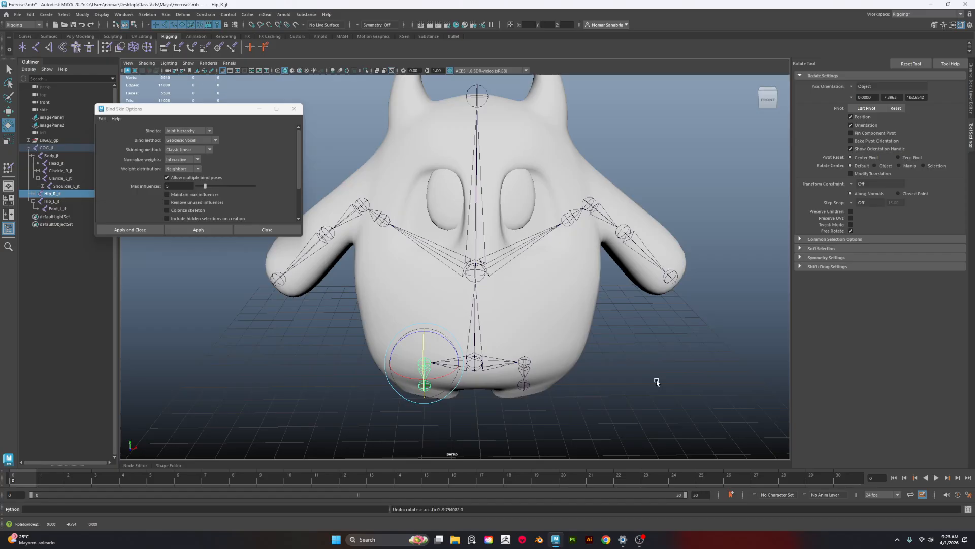
Test-rotate the Body joint strongly sideways to check the whole upper body's deformation, and undo the rotation
click(475, 277)
drag(489, 280, 640, 303)
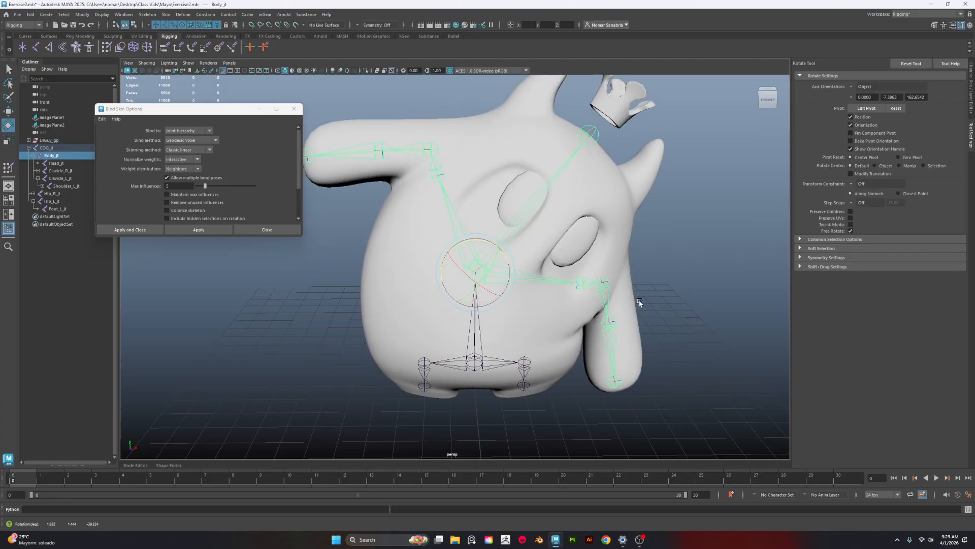
key(ctrl+z)
key(ctrl+z)
Turn off the X-Ray Joints display so the skeleton no longer shows through the character
scroll(522, 350, down, 2)
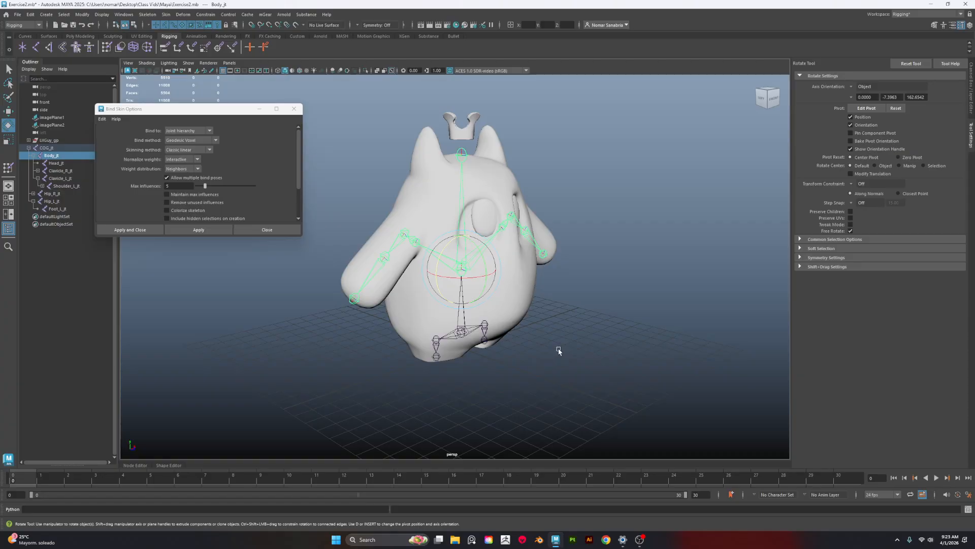
click(391, 71)
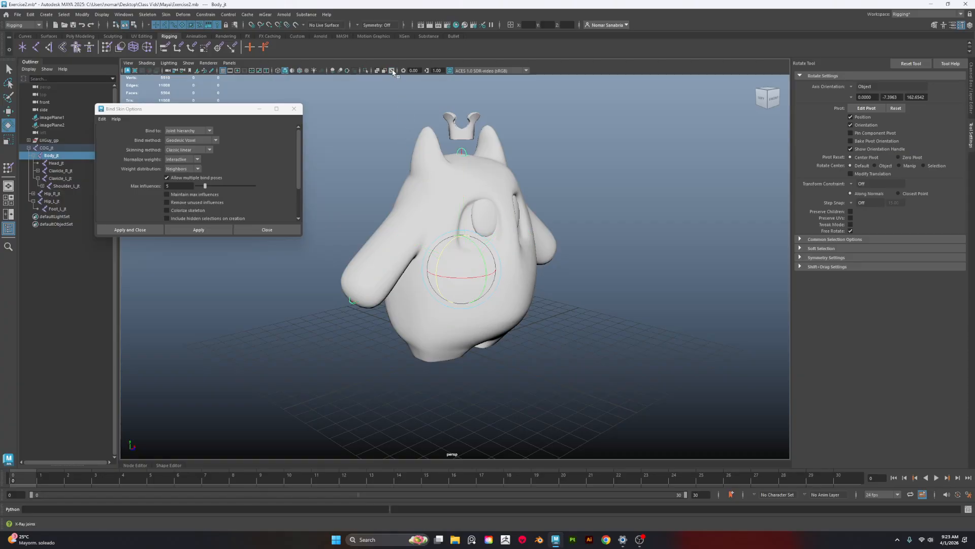
alt+drag(672, 245, 624, 242)
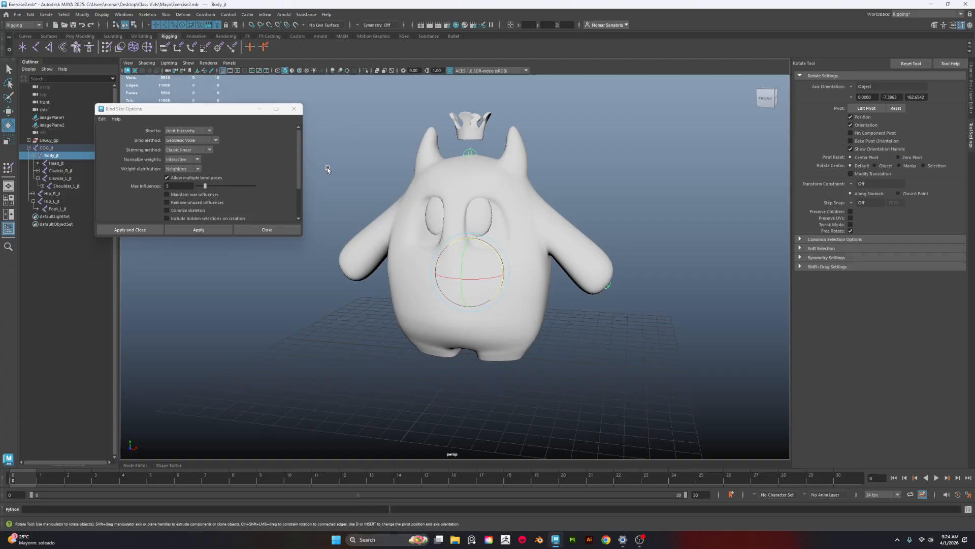
Create a NURBS circle at the origin beneath the character as a control curve
click(25, 36)
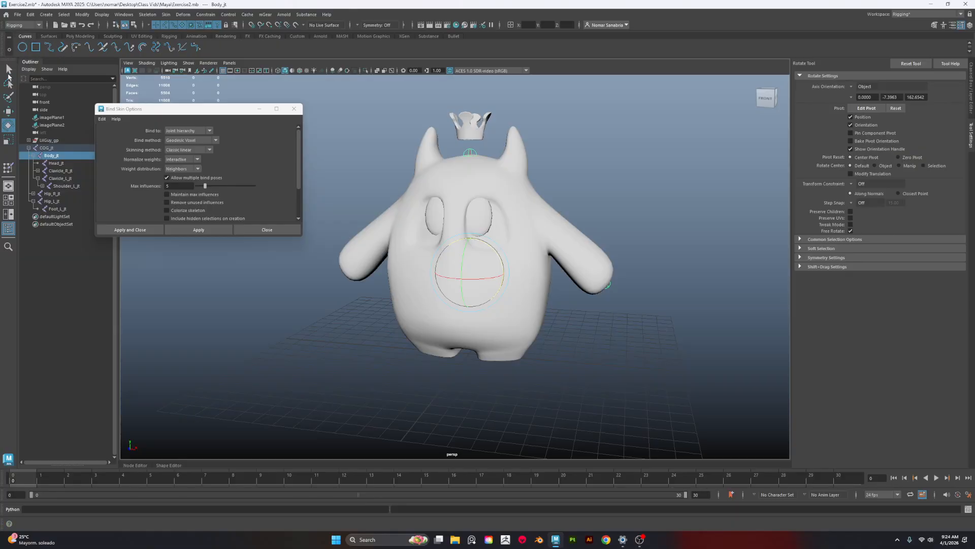
scroll(637, 305, up, 3)
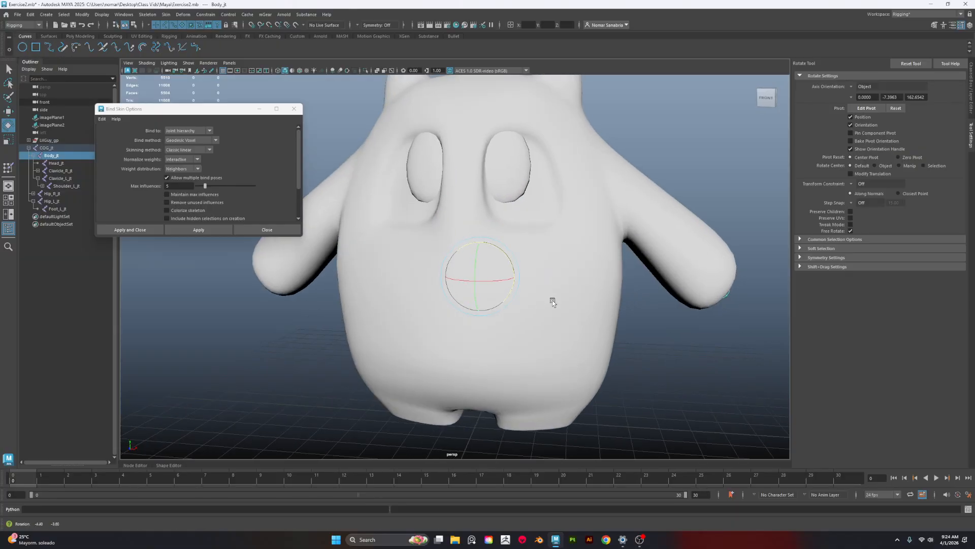
alt+drag(553, 302, 630, 239)
click(574, 275)
alt+drag(691, 296, 653, 288)
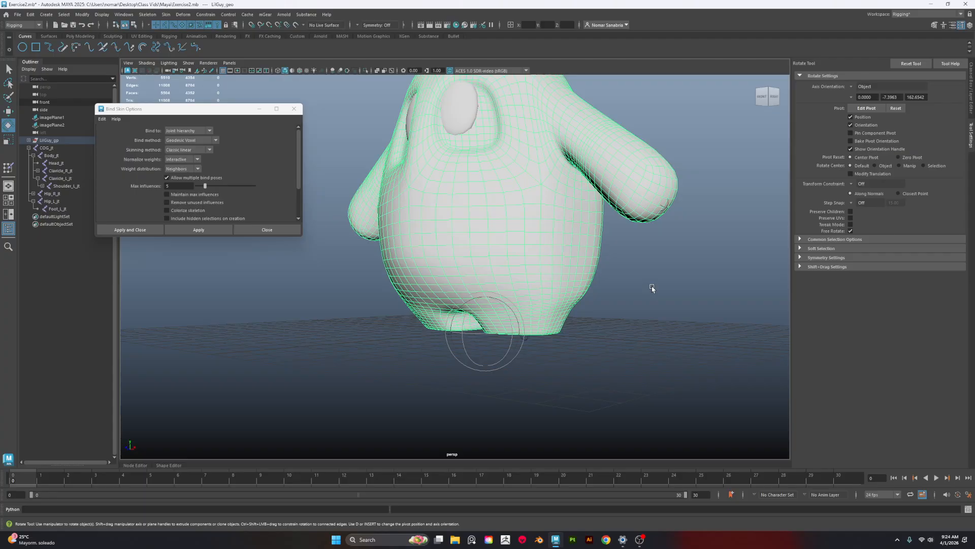
alt+drag(597, 258, 572, 296)
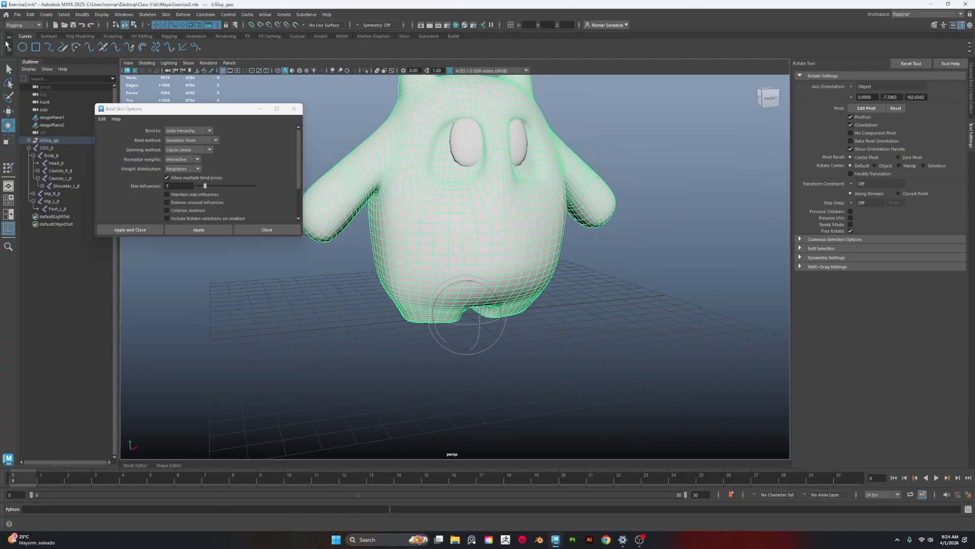
click(22, 47)
alt+drag(598, 350, 584, 367)
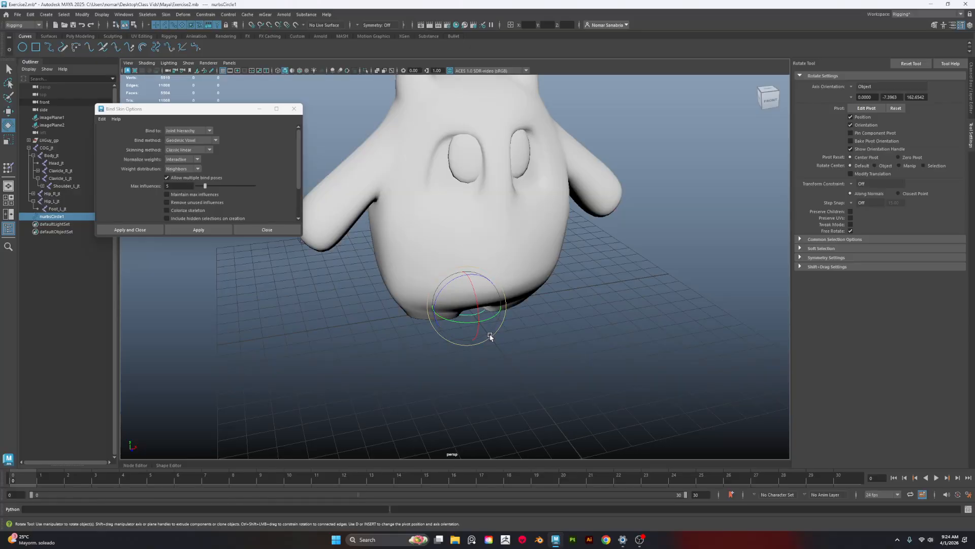
Scale the NURBS circle up uniformly until it forms a wide ring around the character's feet
key(r)
drag(466, 306, 610, 324)
alt+right_drag(610, 324, 732, 410)
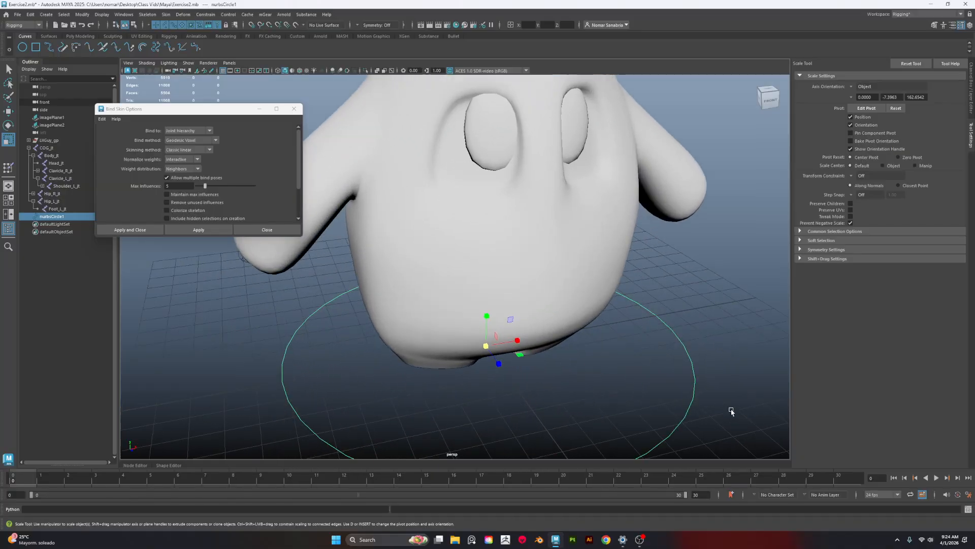
alt+drag(731, 411, 708, 391)
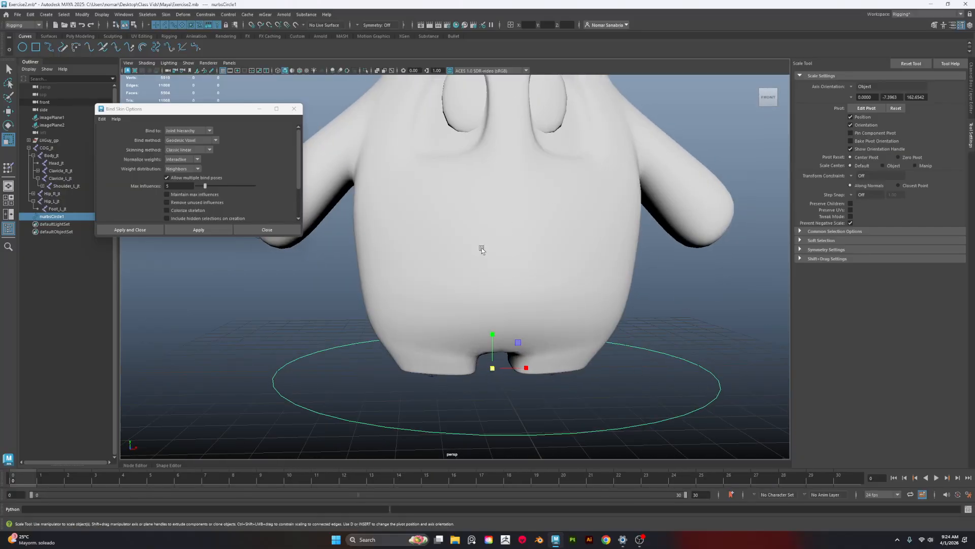
alt+middle_drag(589, 266, 625, 358)
alt+right_drag(626, 358, 592, 313)
alt+middle_drag(592, 313, 584, 273)
alt+right_drag(584, 274, 633, 341)
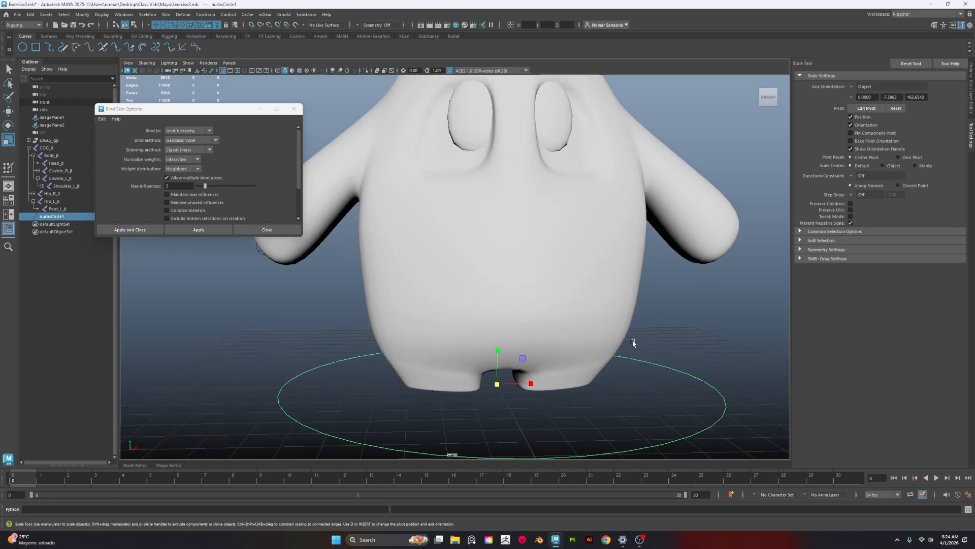
alt+drag(633, 342, 621, 337)
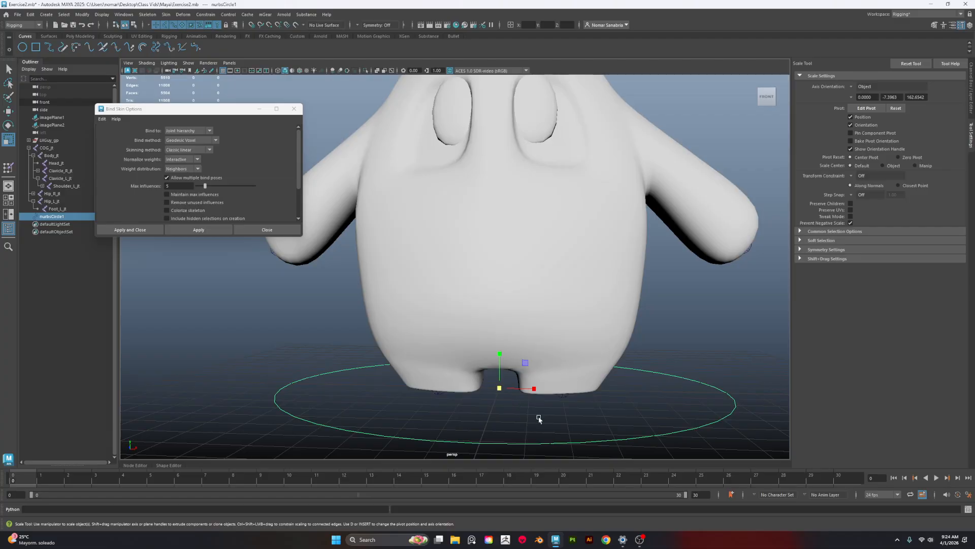
Reselect the NURBS circle and examine its placement relative to the character's feet
click(563, 397)
alt+middle_drag(639, 420, 617, 389)
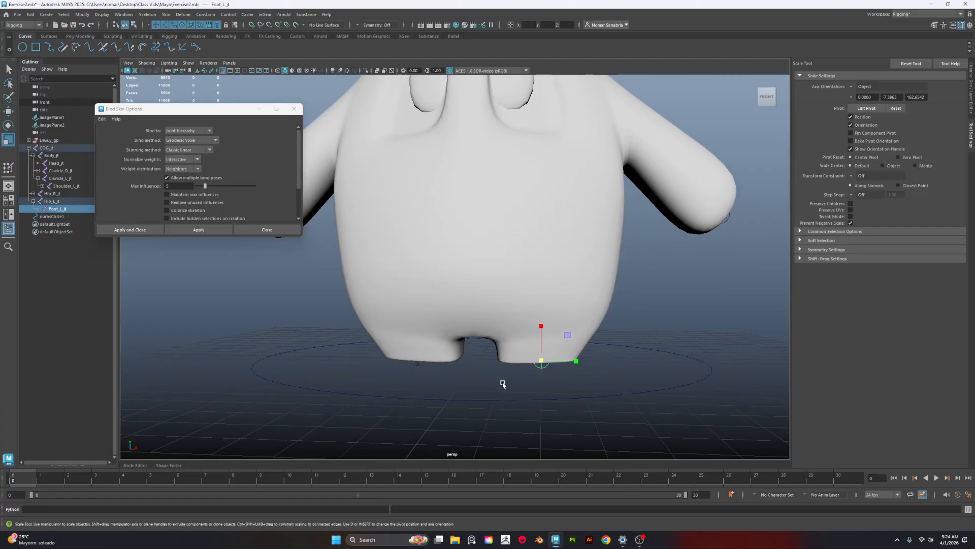
drag(503, 383, 534, 455)
alt+drag(435, 362, 438, 365)
alt+middle_drag(543, 406, 481, 357)
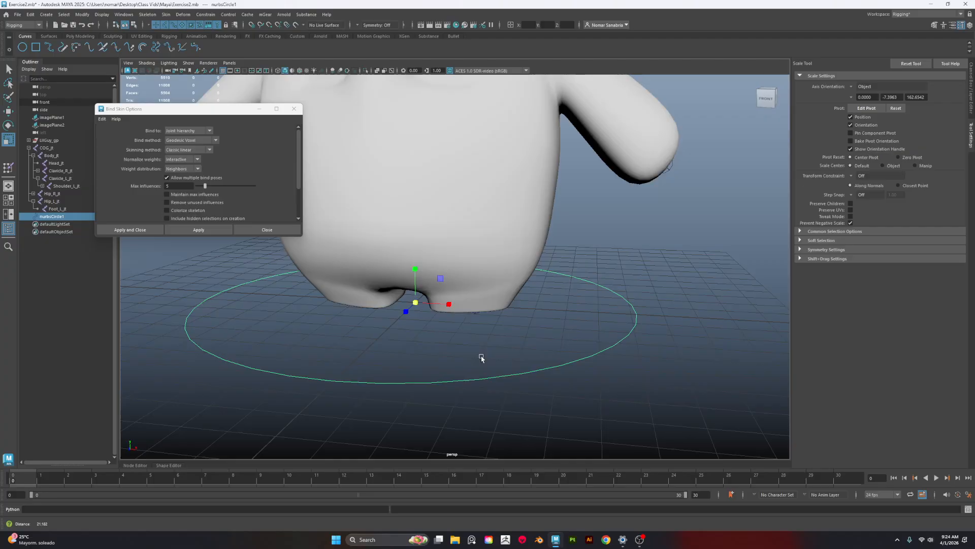
alt+right_drag(481, 357, 551, 365)
alt+drag(551, 364, 538, 359)
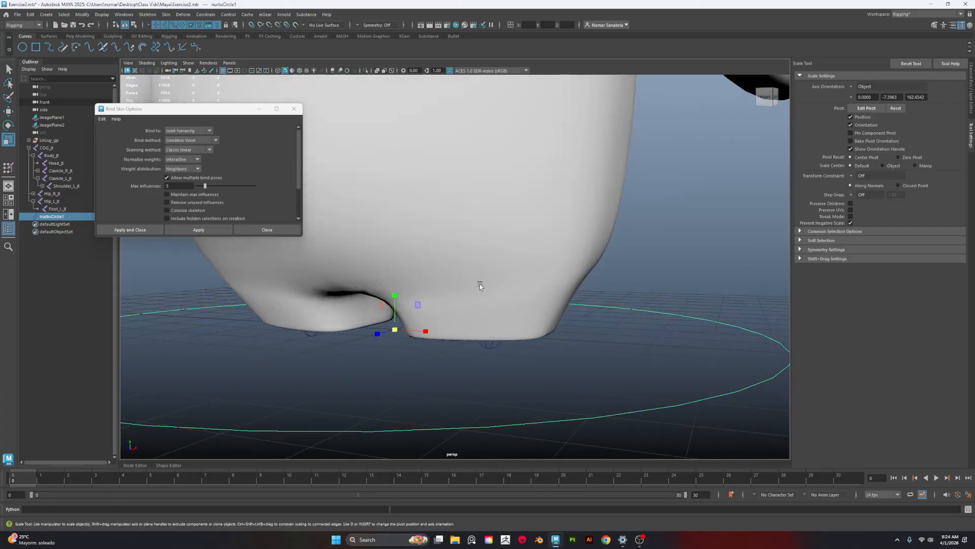
Hide the character's body mesh so the skeleton and the NURBS circle on the floor are exposed
scroll(533, 349, down, 4)
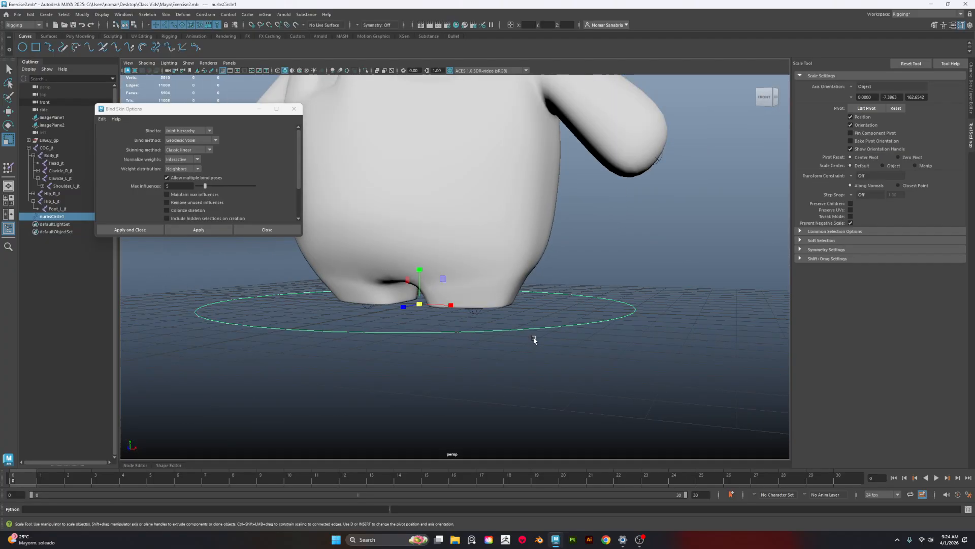
alt+drag(583, 329, 610, 357)
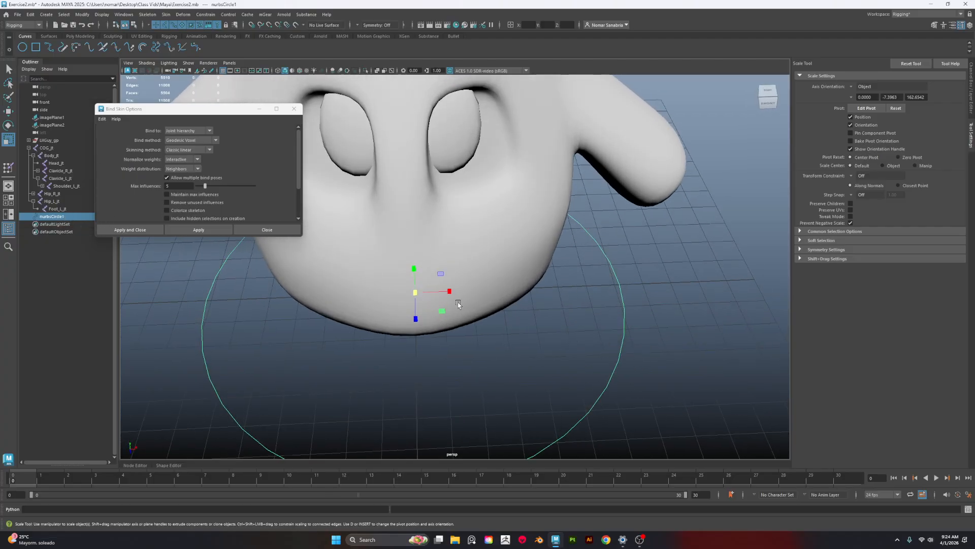
alt+drag(451, 294, 447, 268)
click(473, 188)
alt+drag(593, 205, 618, 283)
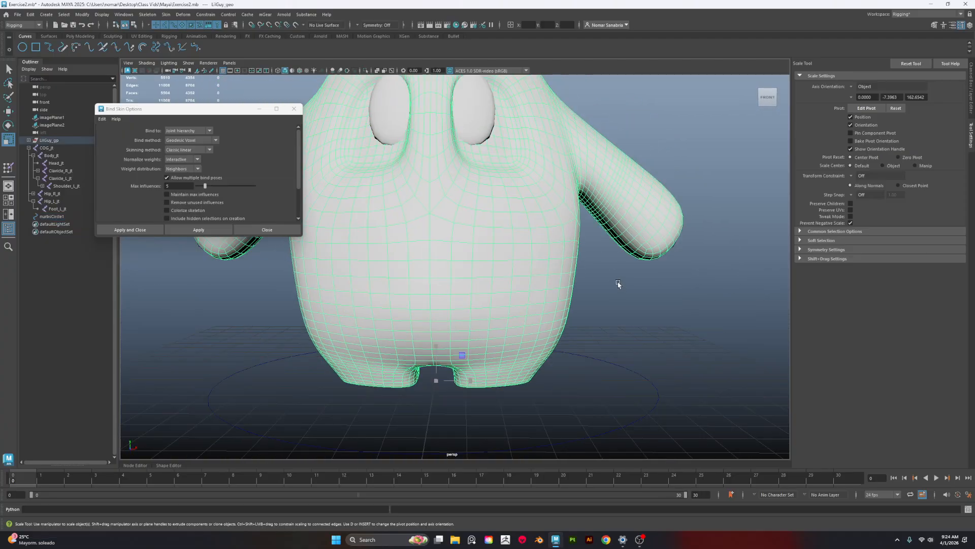
key(ctrl+h)
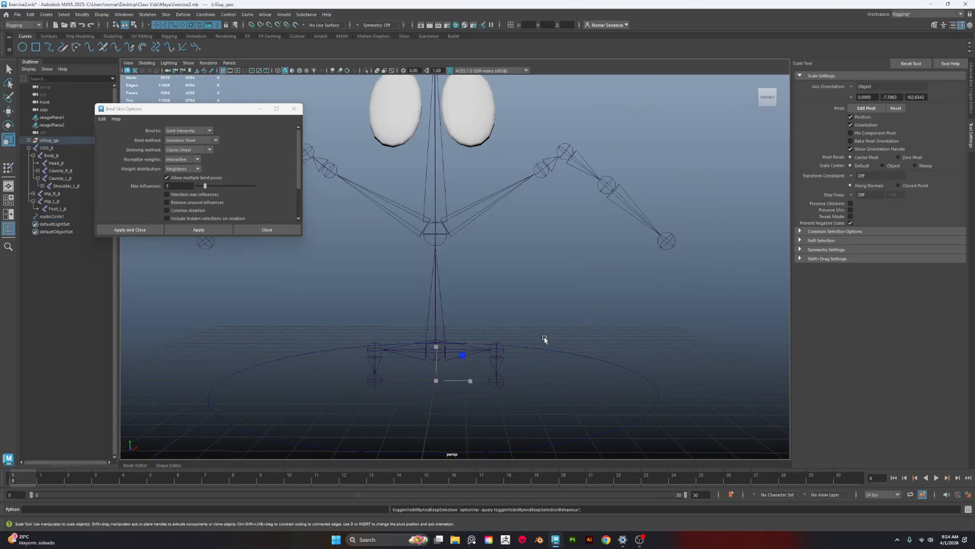
Duplicate the NURBS circle and scale the copy up uniformly into a slightly larger concentric ring around the feet joints
click(630, 399)
alt+drag(629, 399, 622, 349)
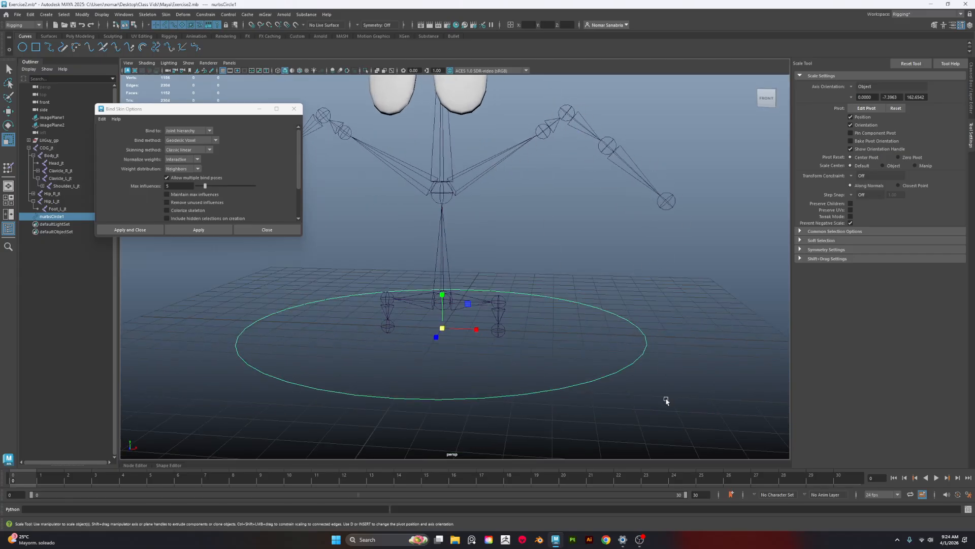
alt+right_drag(483, 389, 562, 357)
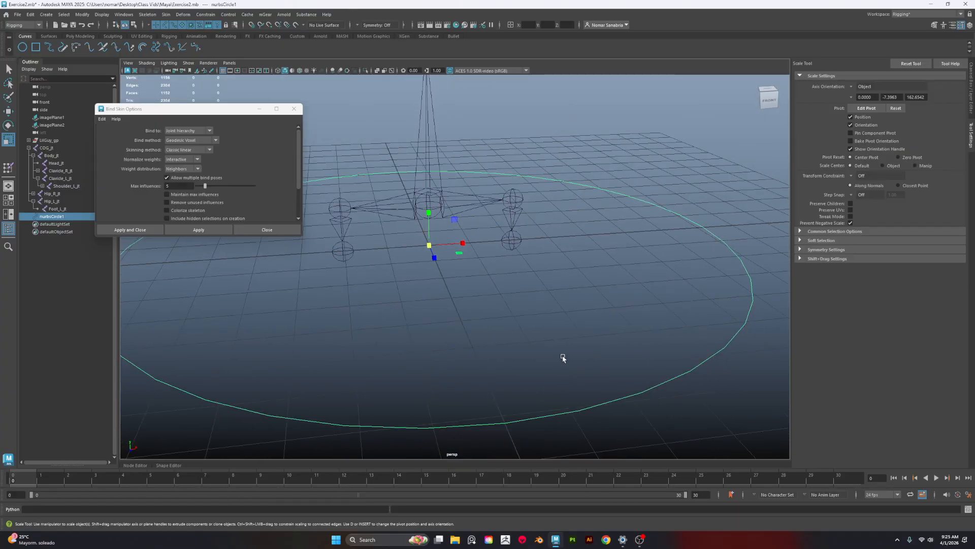
alt+drag(430, 244, 504, 320)
mouse_move(431, 246)
mouse_down()
mouse_move(405, 249)
mouse_move(473, 260)
mouse_up()
alt+drag(528, 333, 569, 308)
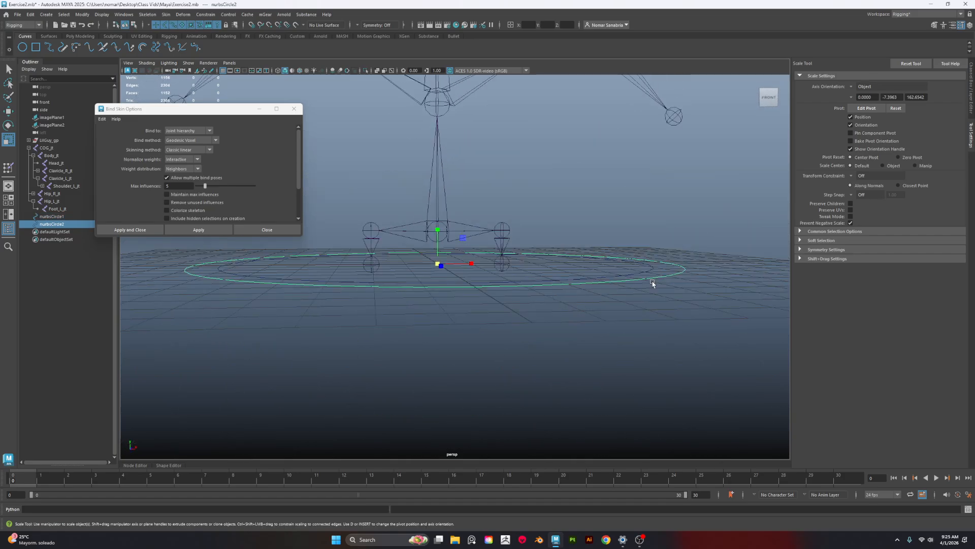
alt+drag(651, 283, 668, 293)
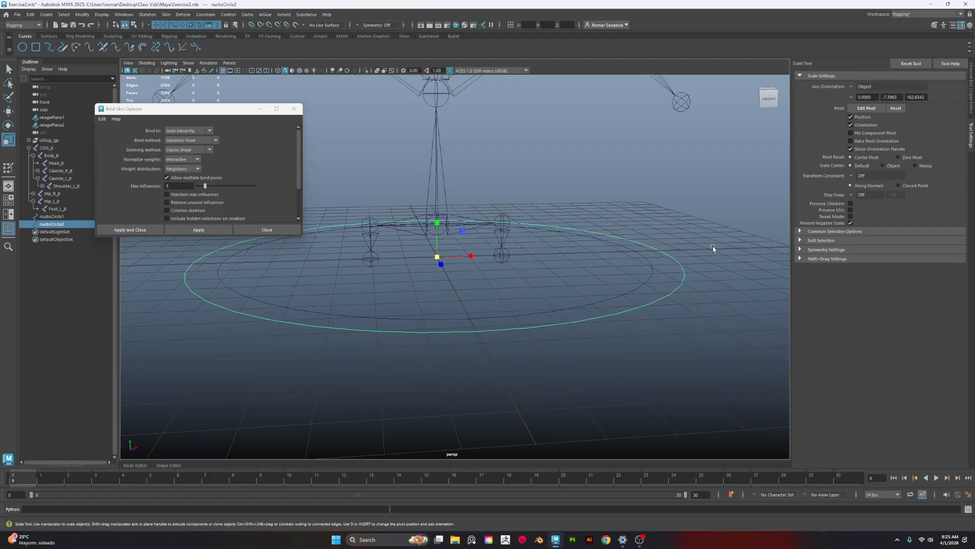
drag(661, 266, 698, 334)
alt+drag(623, 342, 496, 300)
alt+right_drag(497, 301, 594, 368)
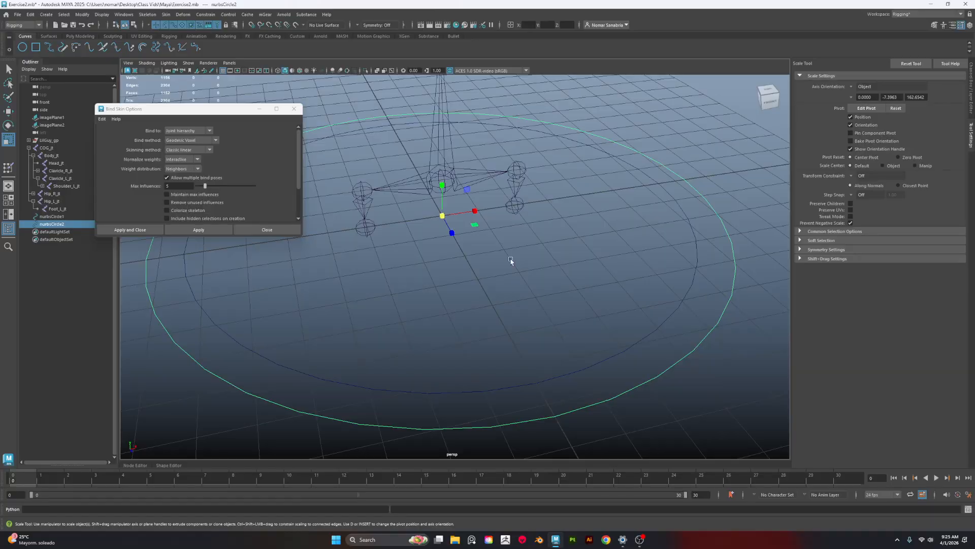
Select the original inner NURBS circle around the feet joints
click(567, 370)
scroll(475, 277, down, 2)
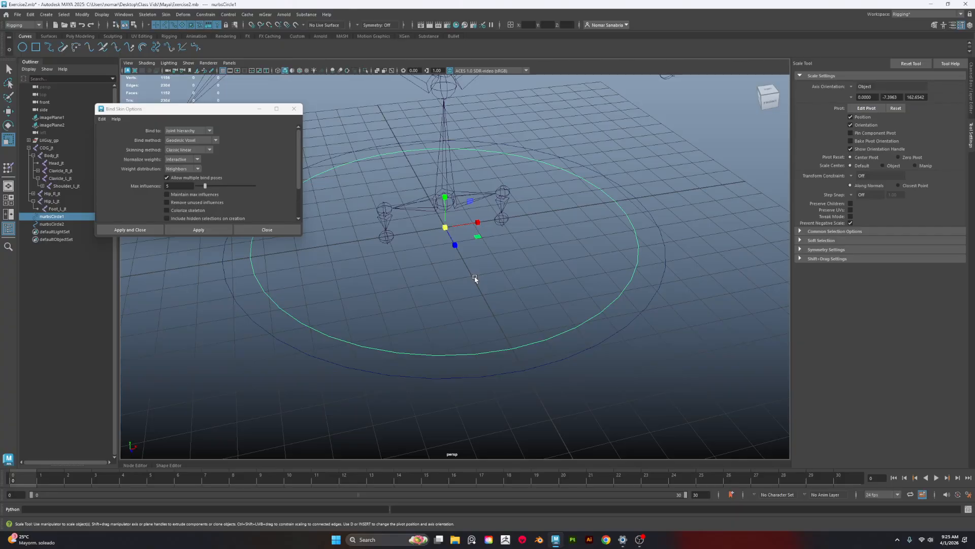
alt+drag(559, 297, 537, 293)
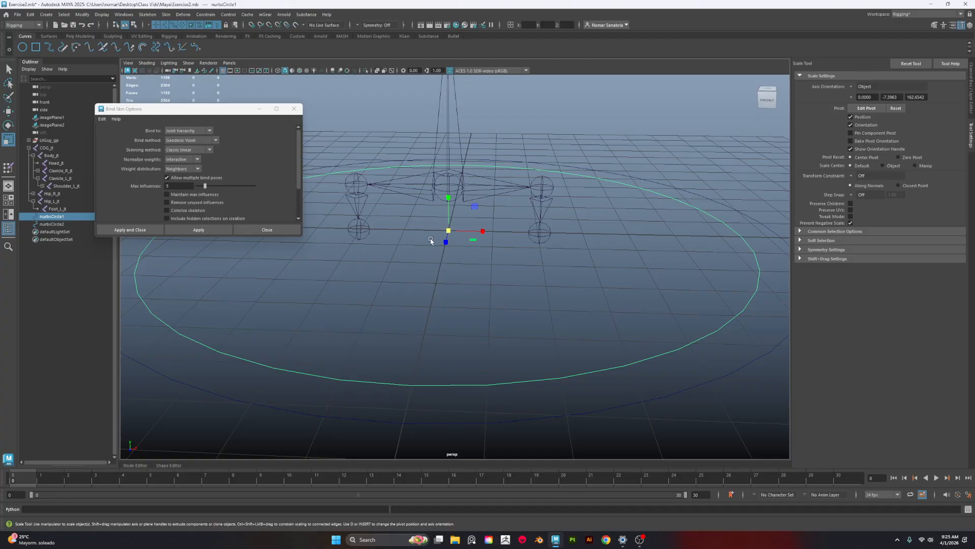
Check which joints sit at the left hip and left foot
click(541, 186)
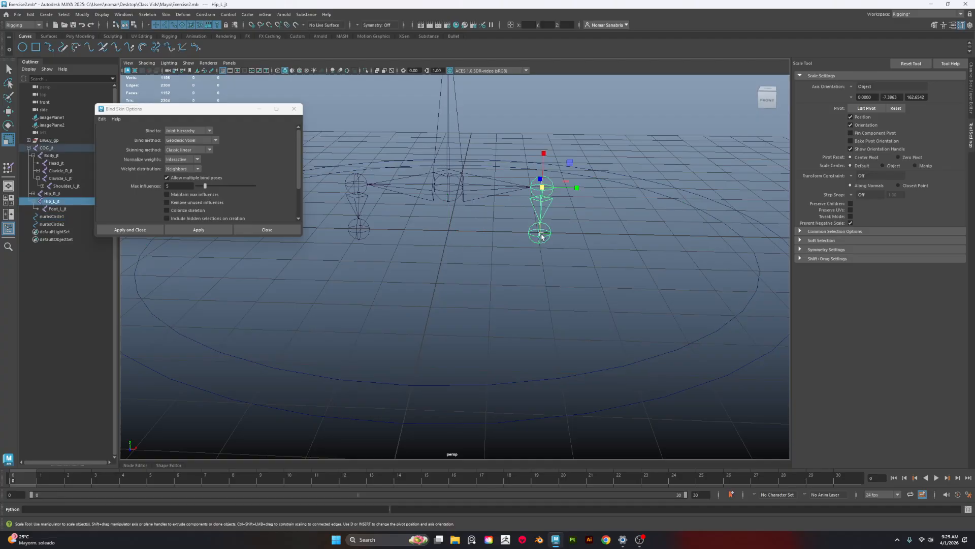
click(538, 378)
click(540, 235)
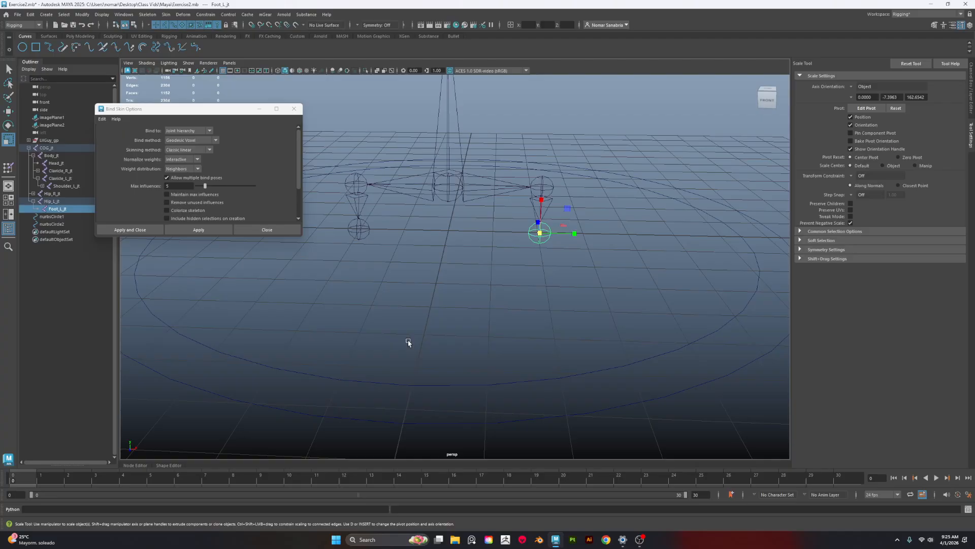
Duplicate the inner ground control circle and scale the copy down uniformly
click(426, 385)
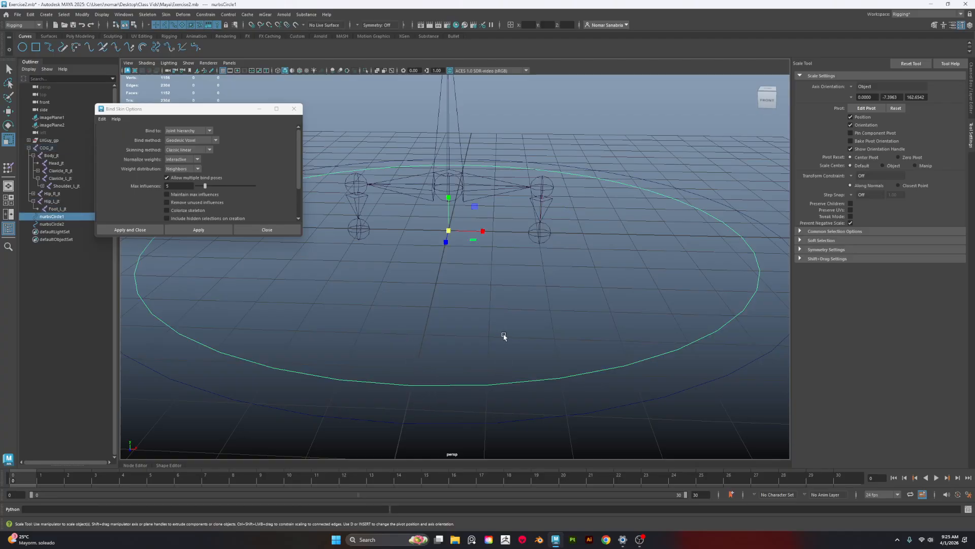
alt+drag(631, 301, 557, 266)
alt+middle_drag(556, 266, 624, 283)
alt+right_drag(624, 282, 667, 325)
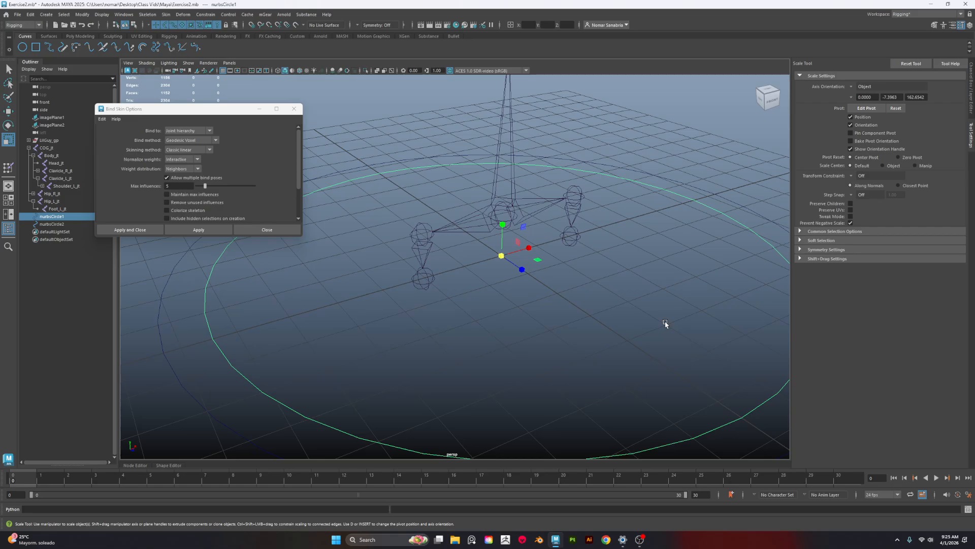
alt+drag(662, 325, 615, 312)
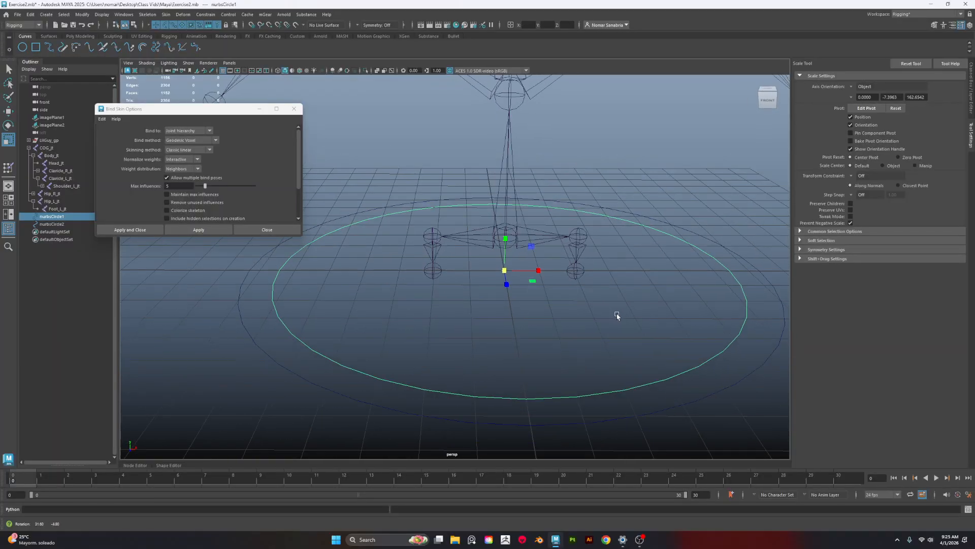
alt+middle_drag(615, 313, 599, 291)
alt+right_drag(598, 291, 555, 311)
alt+drag(555, 311, 544, 322)
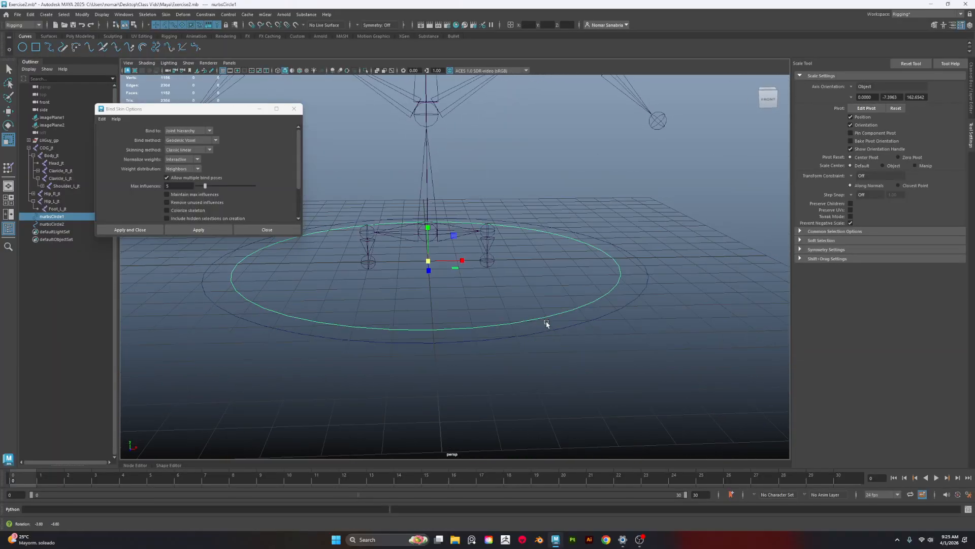
key(ctrl+d)
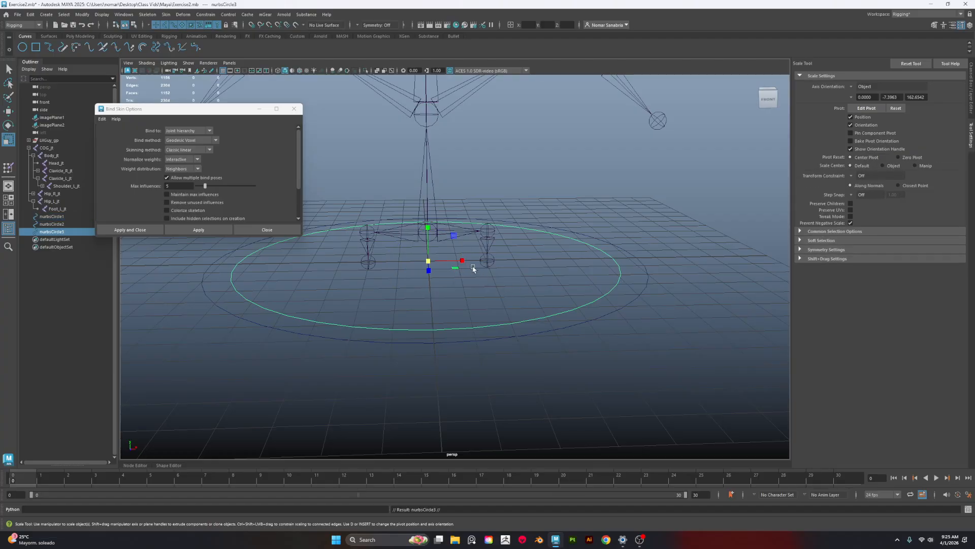
alt+middle_drag(508, 293, 501, 304)
alt+right_drag(500, 304, 552, 356)
drag(408, 272, 247, 284)
Snap the smaller circle to the left hip joint and shrink it to a compact ring around the leg
key(w)
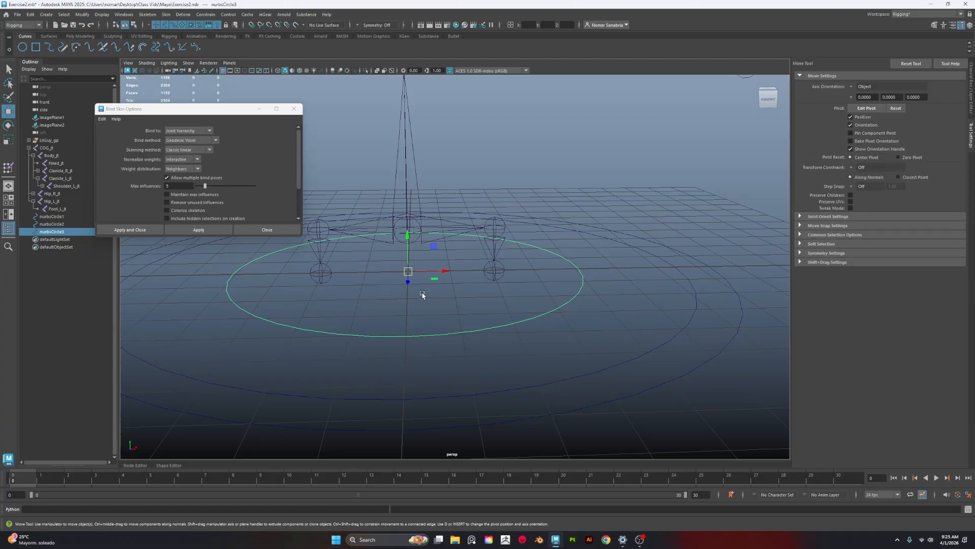
key(v)
drag(408, 272, 490, 232)
alt+drag(644, 264, 544, 253)
key(r)
drag(499, 232, 349, 265)
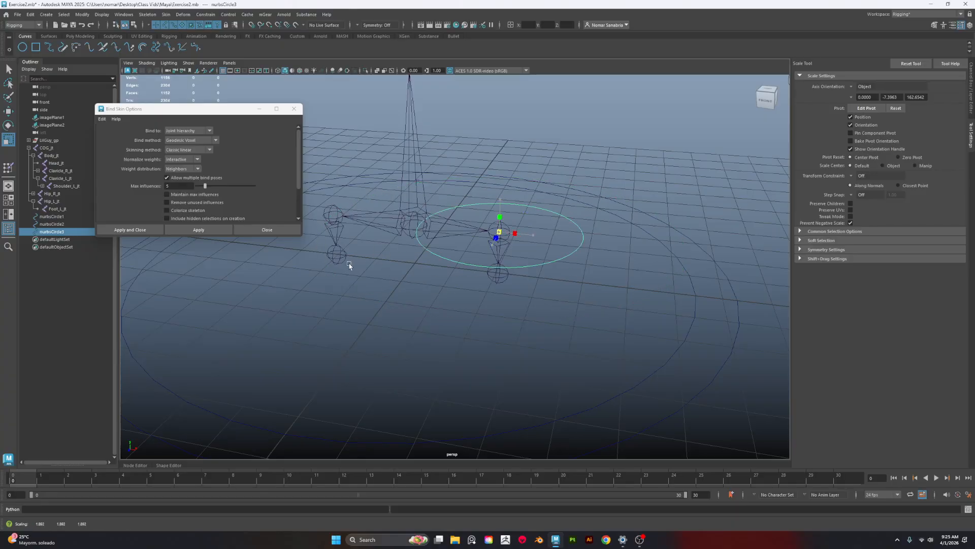
alt+drag(519, 294, 537, 325)
drag(483, 243, 494, 244)
alt+middle_drag(608, 231, 622, 327)
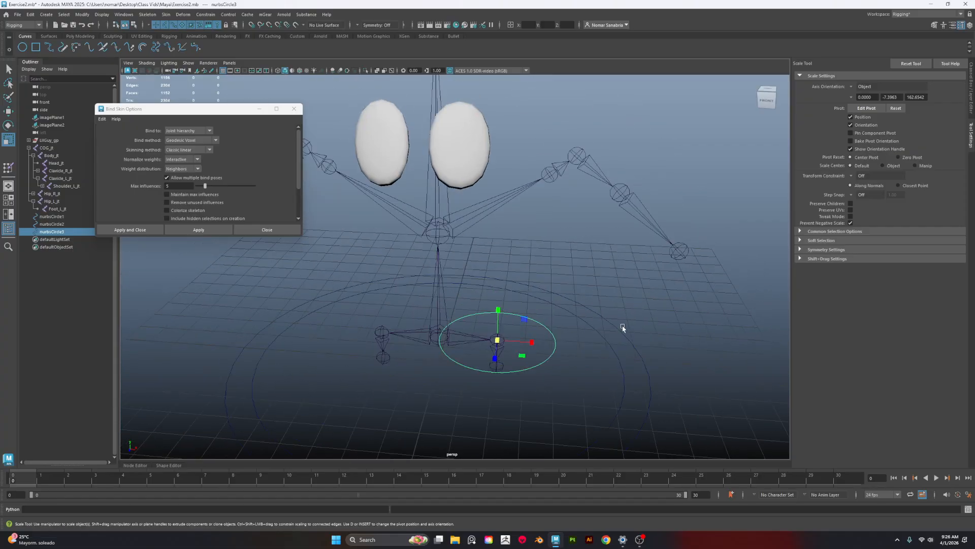
Duplicate the inner ground circle again and raise the copy to the body joint, at a Translate Y of about 4.9
alt+drag(623, 327, 415, 296)
alt+drag(539, 347, 567, 385)
click(591, 365)
click(567, 385)
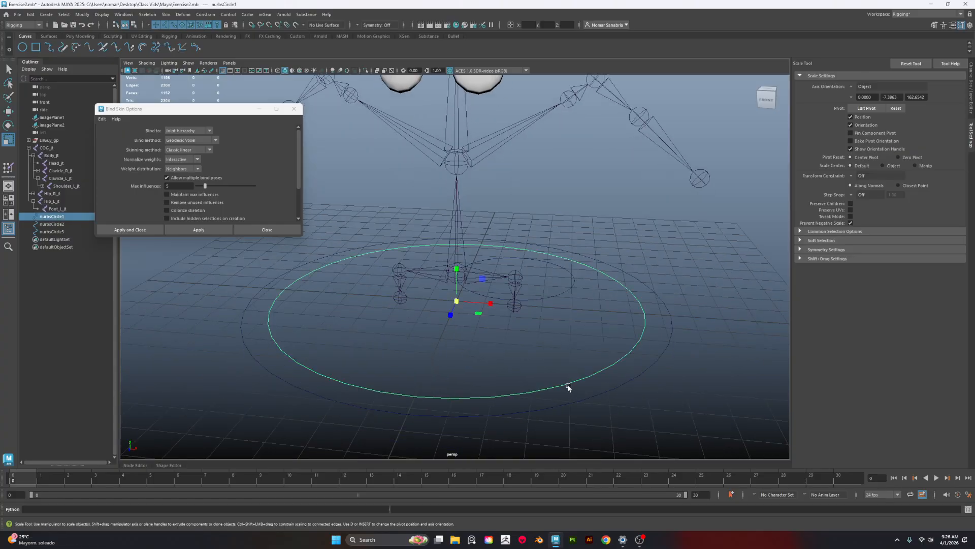
key(w)
alt+middle_drag(490, 290, 526, 354)
alt+right_drag(526, 354, 596, 409)
alt+drag(596, 409, 594, 391)
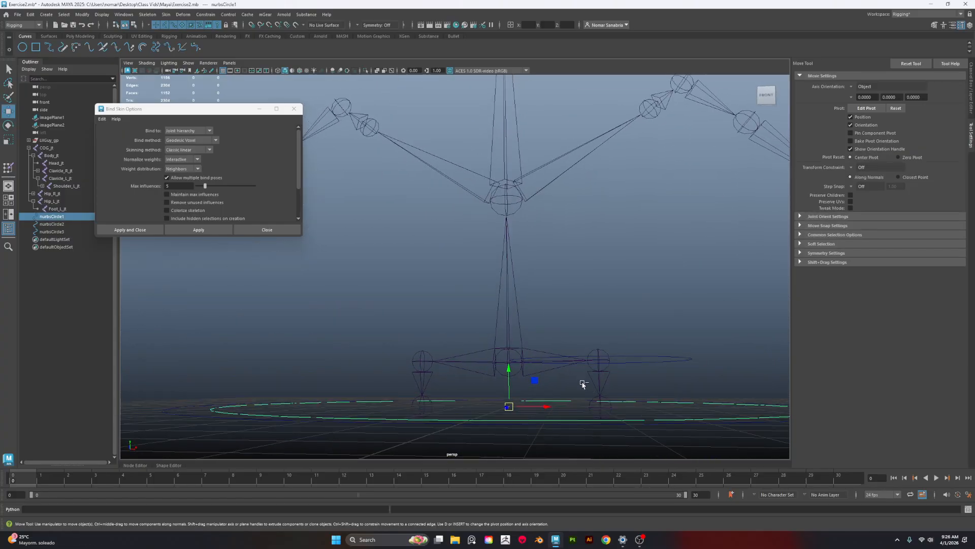
key(ctrl+d)
drag(507, 370, 506, 164)
Scale the body circle down uniformly to about 5.7
alt+right_drag(627, 298, 561, 284)
alt+drag(561, 285, 565, 306)
key(e)
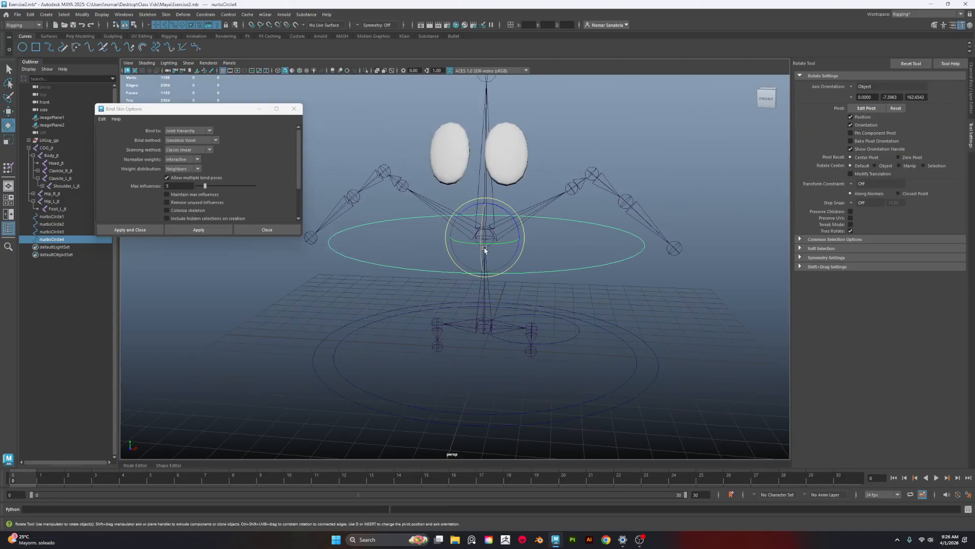
key(r)
drag(485, 237, 471, 239)
key(w)
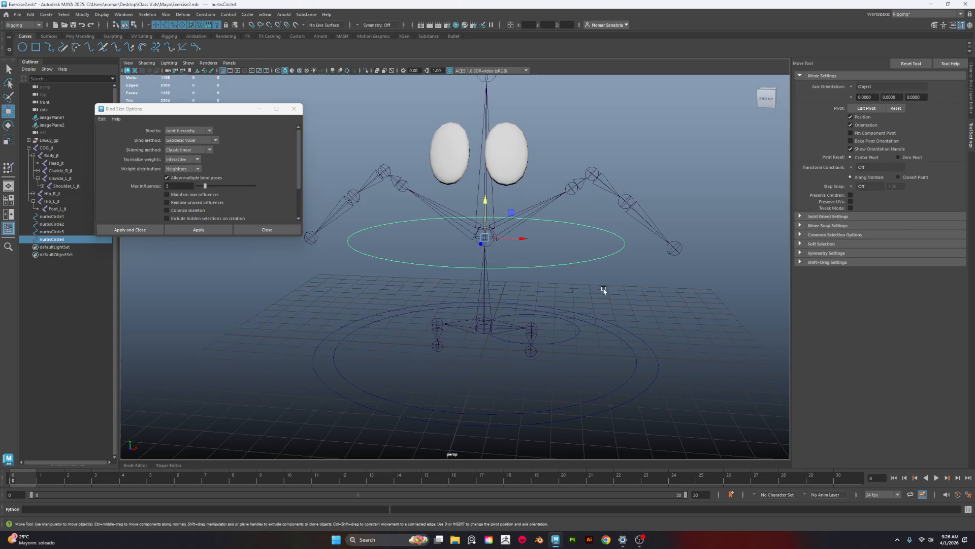
Duplicate the body circle, snap the copy to the left shoulder joint and rotate it upright
key(ctrl+d)
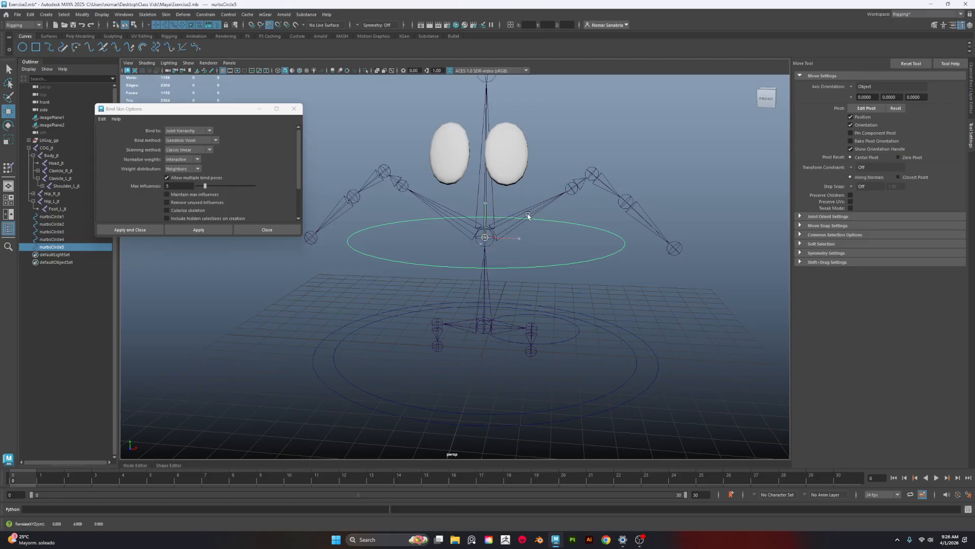
drag(485, 237, 634, 192)
key(e)
key(r)
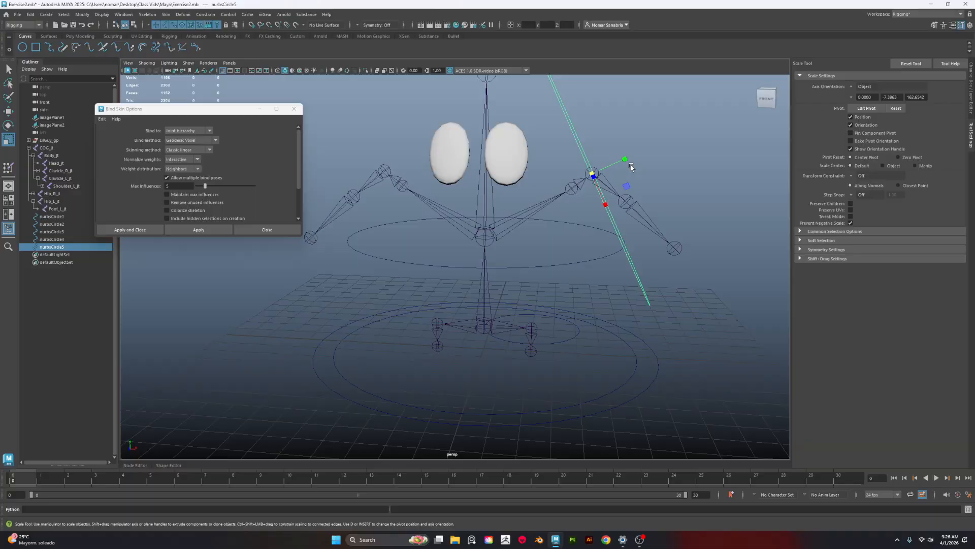
Set the left shoulder circle's Rotate Z to -90
key(e)
mouse_move(616, 146)
mouse_down()
mouse_move(629, 162)
mouse_move(607, 147)
mouse_move(621, 158)
mouse_up()
key(ctrl+z)
alt+drag(724, 183, 618, 195)
click(972, 84)
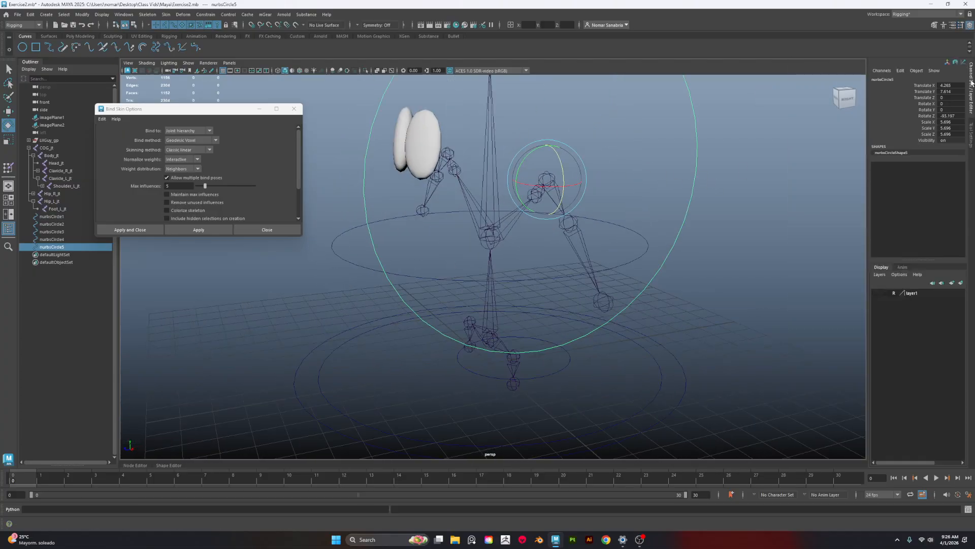
double_click(960, 116)
key(Return)
Scale the left shoulder circle down uniformly to about 2.18
alt+drag(494, 215, 706, 253)
key(w)
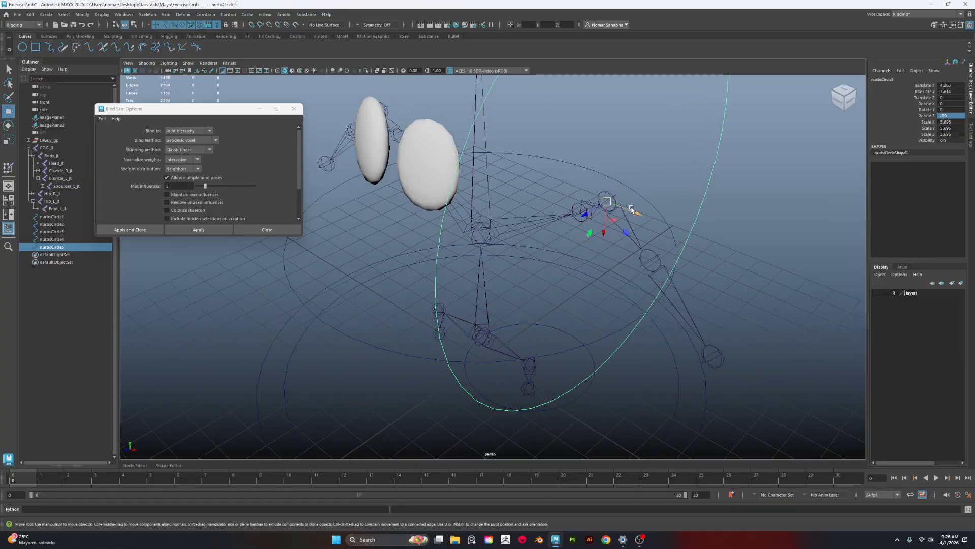
key(e)
key(r)
drag(607, 201, 376, 280)
key(w)
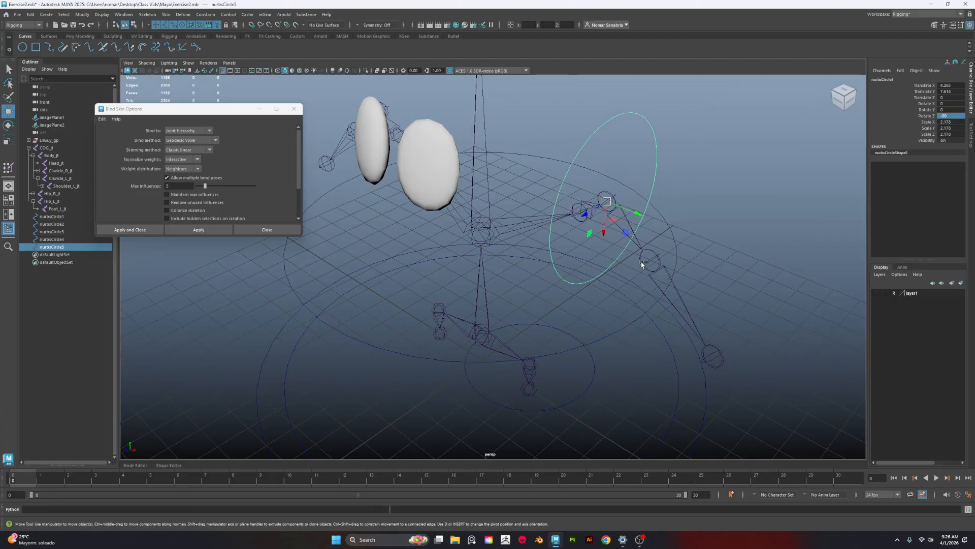
Duplicate the left shoulder circle and snap the copy to the left elbow joint
key(ctrl+d)
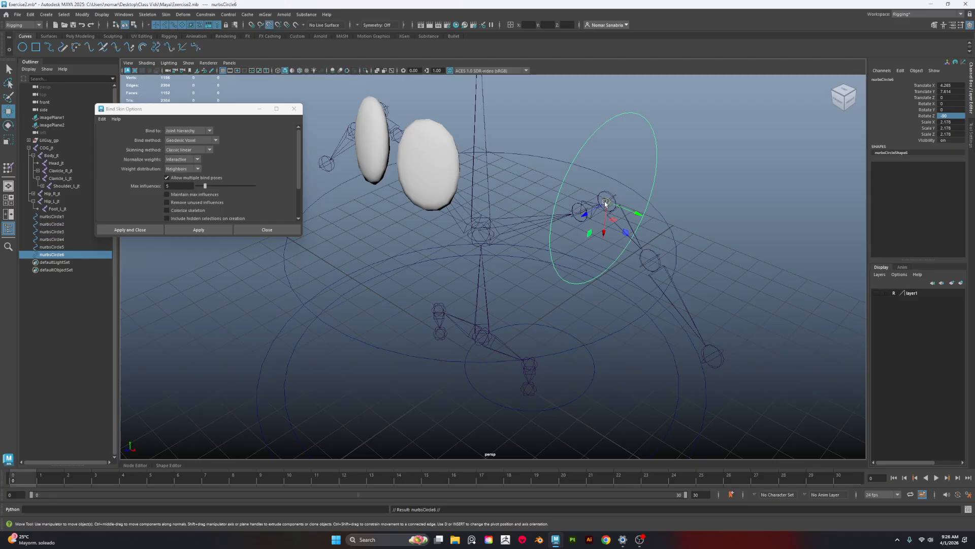
drag(606, 201, 650, 260)
alt+drag(837, 297, 724, 282)
Rotate the left elbow circle to follow the arm's slant, to about -117 degrees in Rotate Z
key(e)
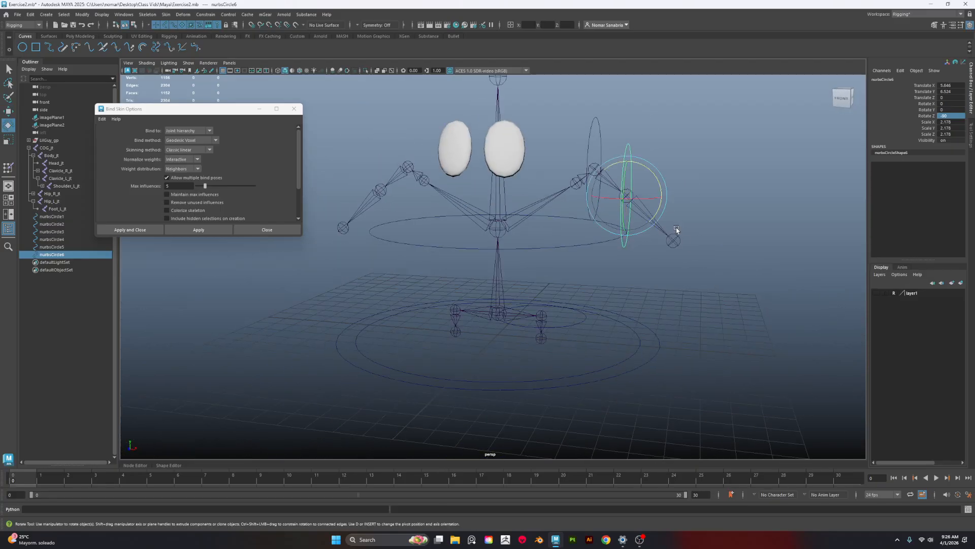
drag(664, 189, 664, 203)
alt+drag(745, 210, 728, 226)
drag(622, 250, 627, 254)
alt+drag(627, 254, 569, 315)
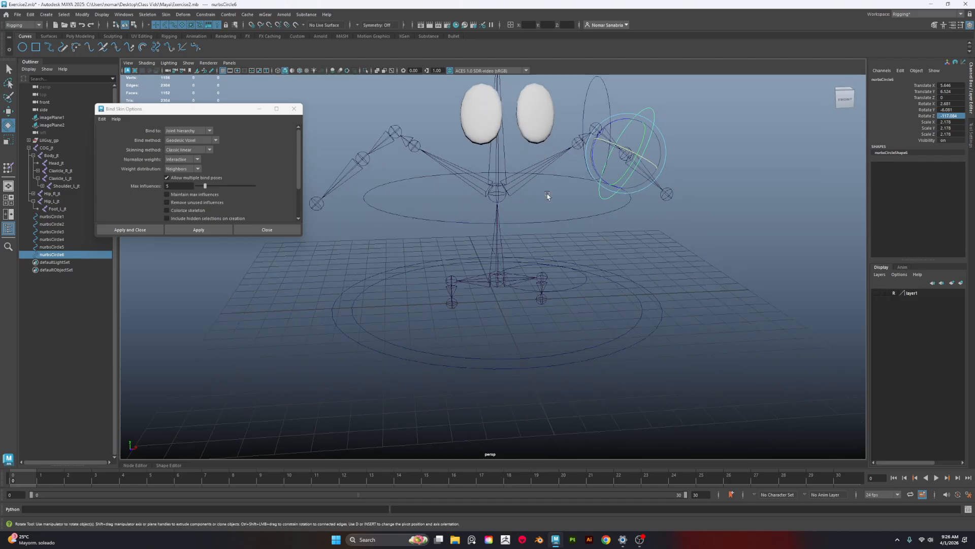
click(579, 217)
alt+drag(580, 216, 704, 262)
mouse_move(503, 175)
mouse_down()
mouse_move(483, 175)
mouse_move(501, 174)
mouse_up()
alt+drag(568, 308, 569, 324)
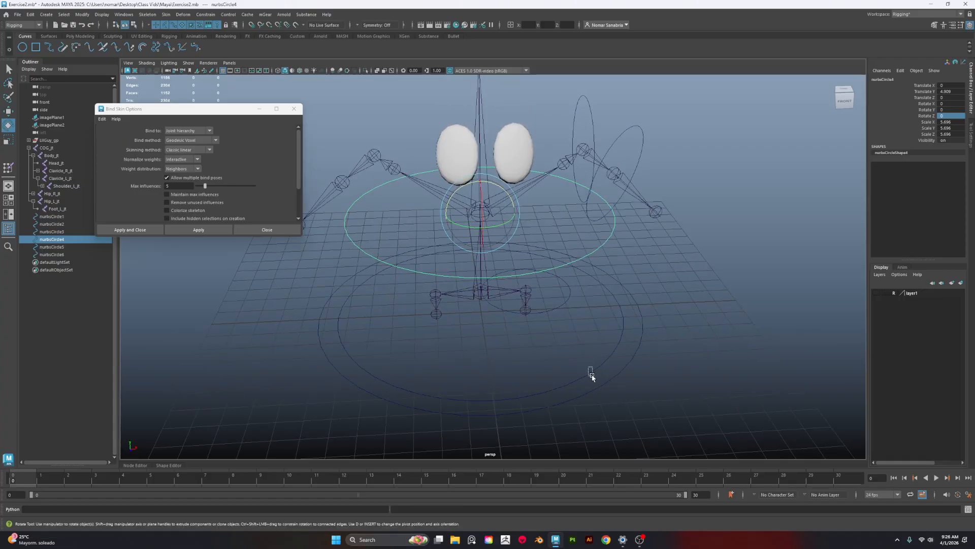
drag(591, 375, 592, 376)
drag(480, 299, 532, 296)
key(ctrl+z)
click(558, 310)
key(ctrl+z)
drag(630, 147, 620, 187)
click(587, 182)
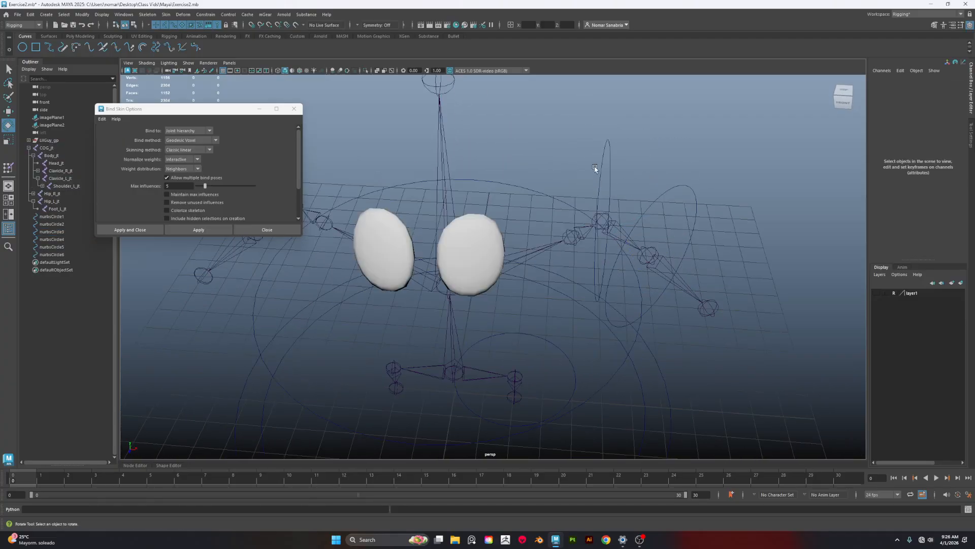
Duplicate the left shoulder circle and snap the copy to the left clavicle joint
click(596, 169)
key(w)
key(ctrl+d)
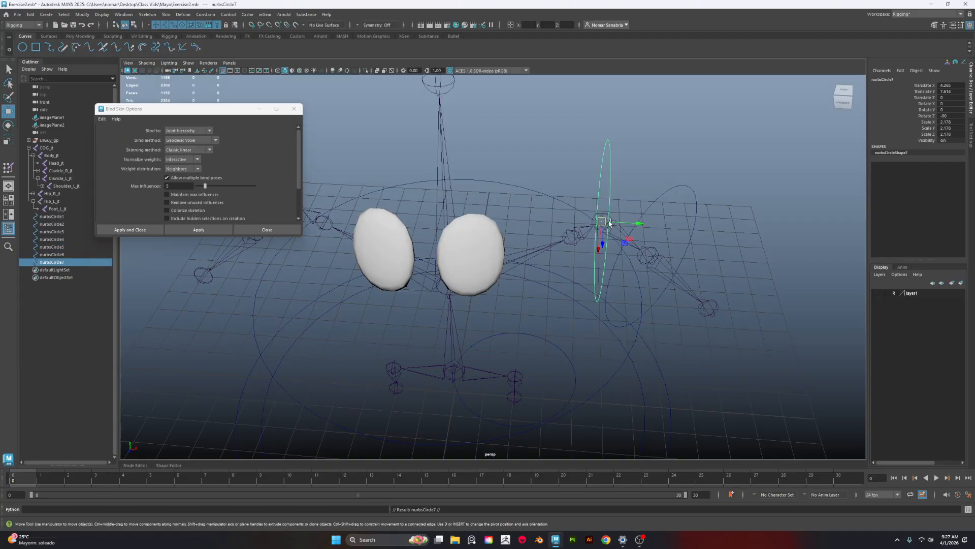
drag(604, 224, 549, 233)
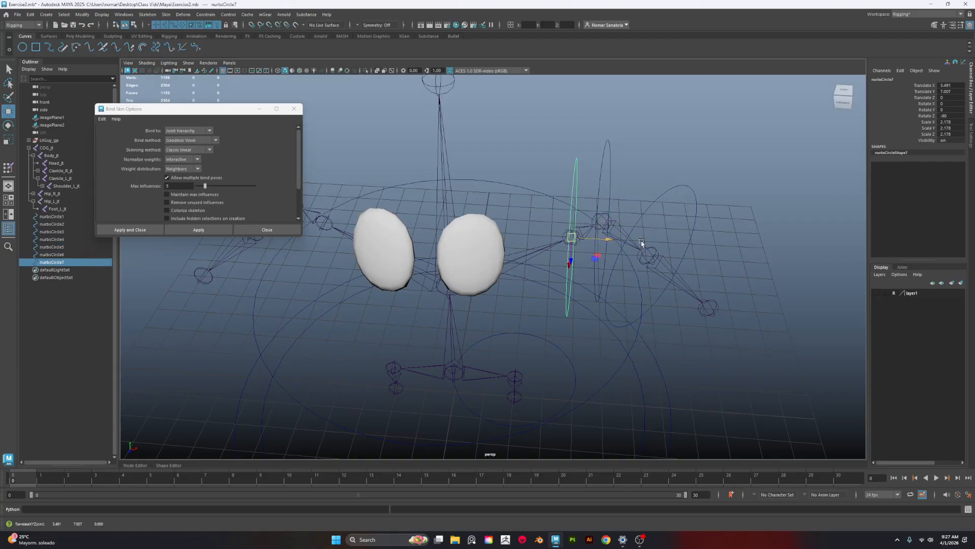
alt+drag(642, 243, 597, 295)
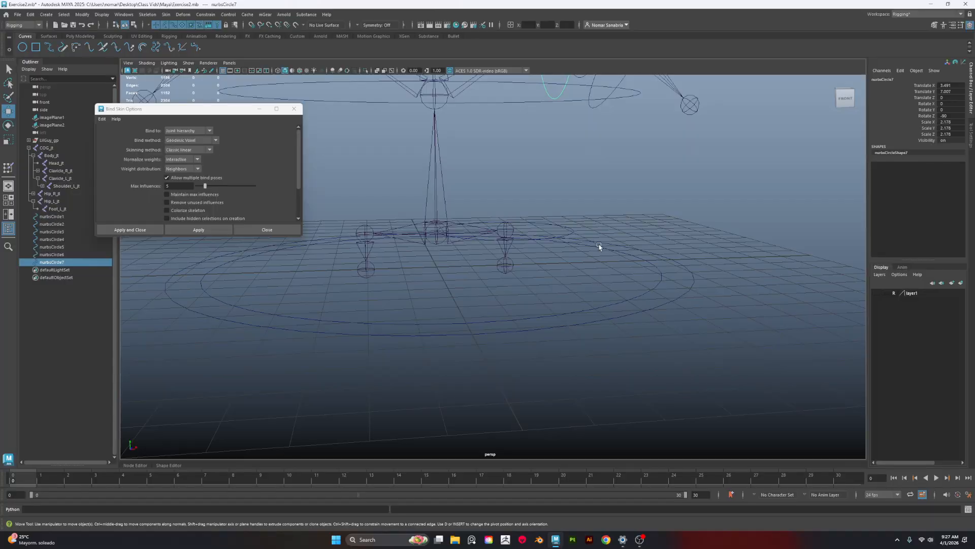
Select all seven control circles and freeze their transformations
alt+drag(599, 246, 642, 255)
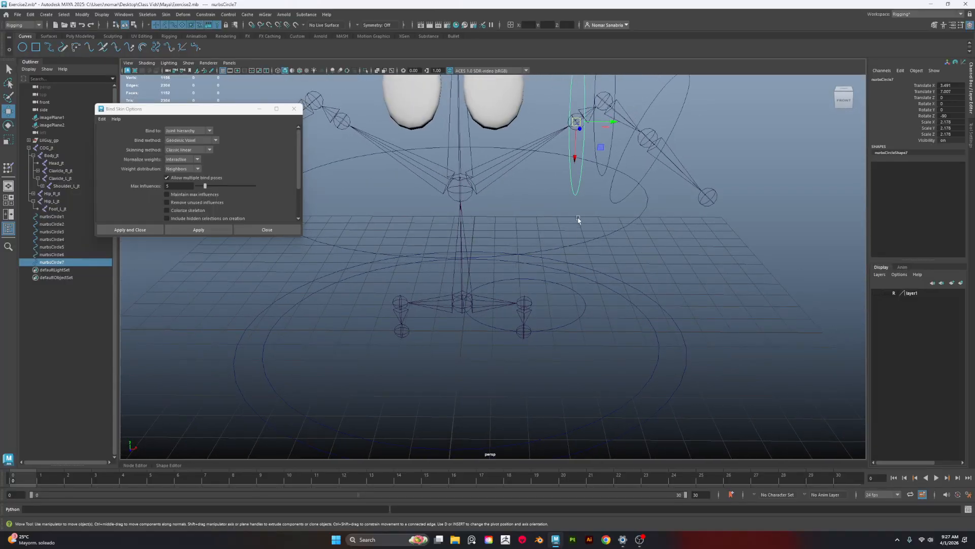
drag(628, 361, 561, 226)
alt+middle_drag(700, 280, 688, 346)
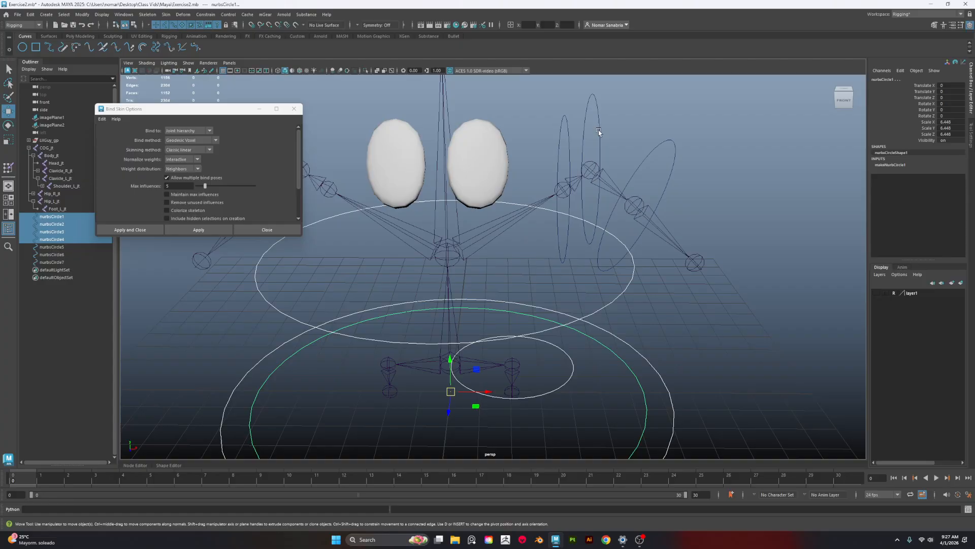
shift+drag(694, 151, 694, 151)
alt+middle_drag(713, 271, 735, 285)
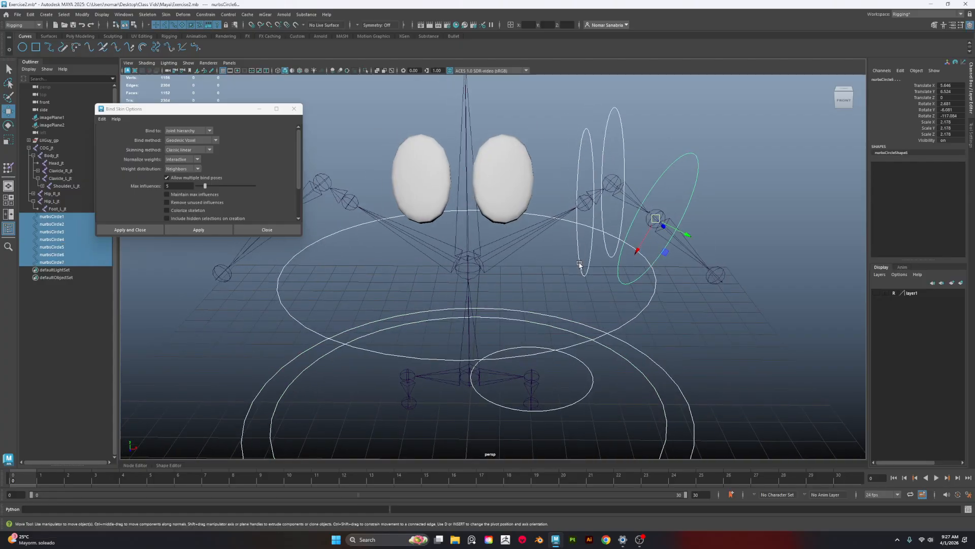
click(76, 36)
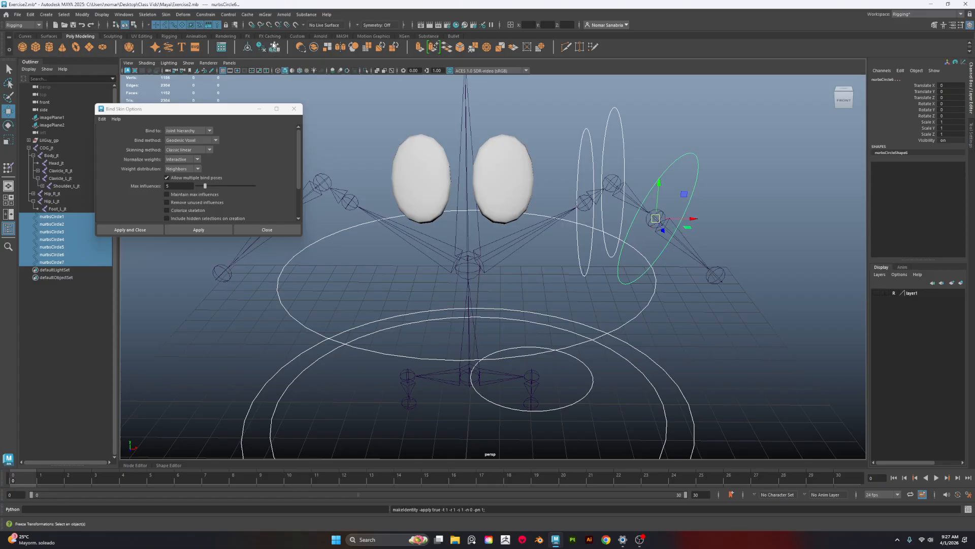
Check the frozen transform values of the left clavicle circle and the outer ground circle
drag(643, 115, 558, 180)
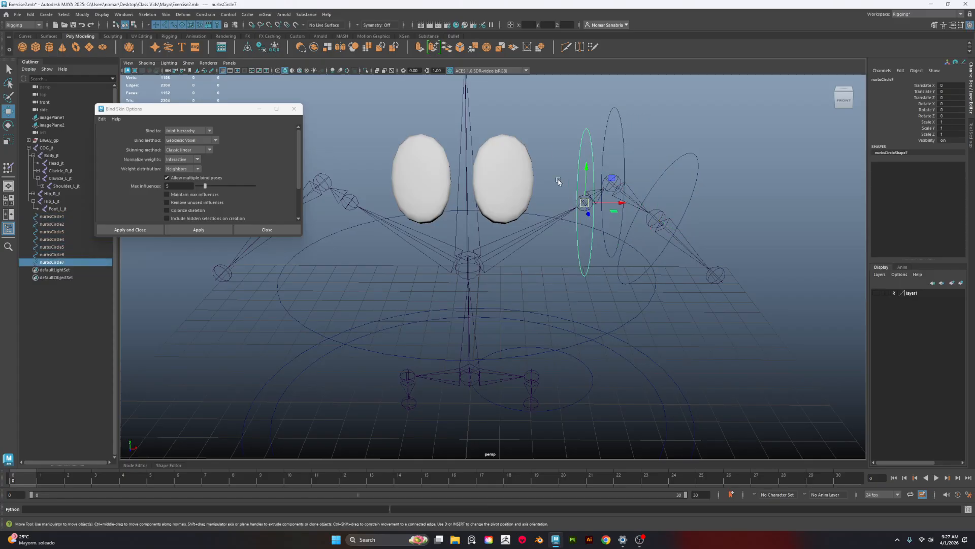
drag(634, 317, 655, 327)
alt+middle_drag(740, 358, 688, 291)
drag(533, 316, 628, 371)
drag(636, 369, 659, 385)
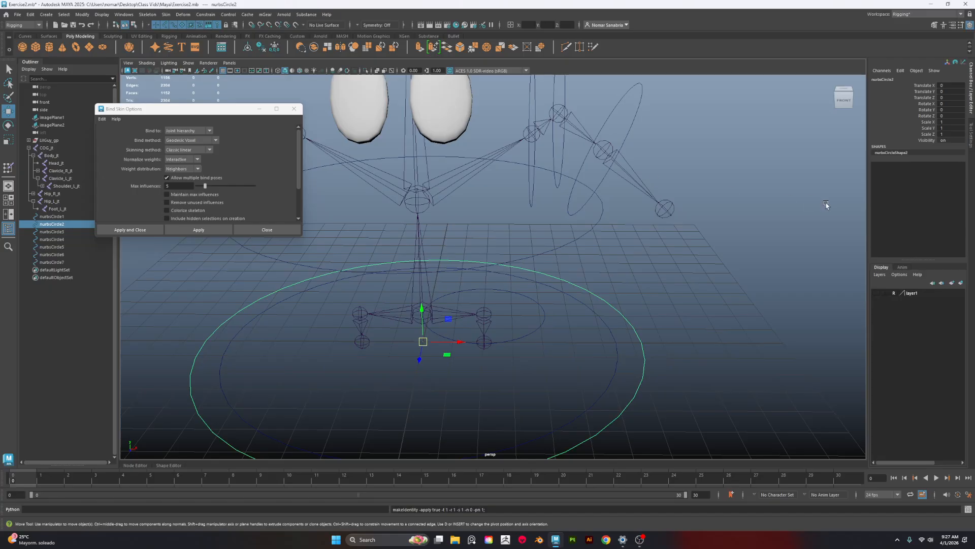
alt+drag(765, 246, 562, 234)
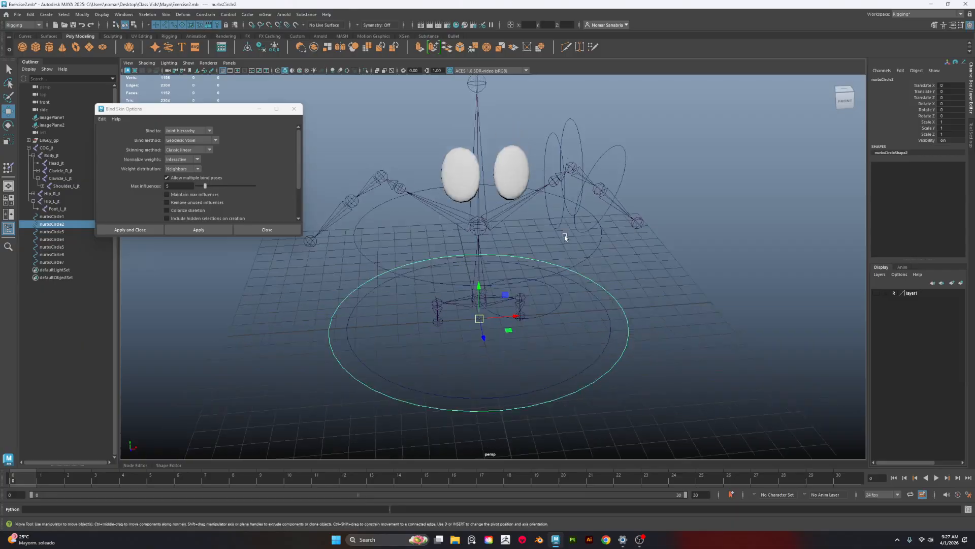
Unhide the LilGuy_geo body mesh inside the LilGuy group
click(28, 140)
click(54, 171)
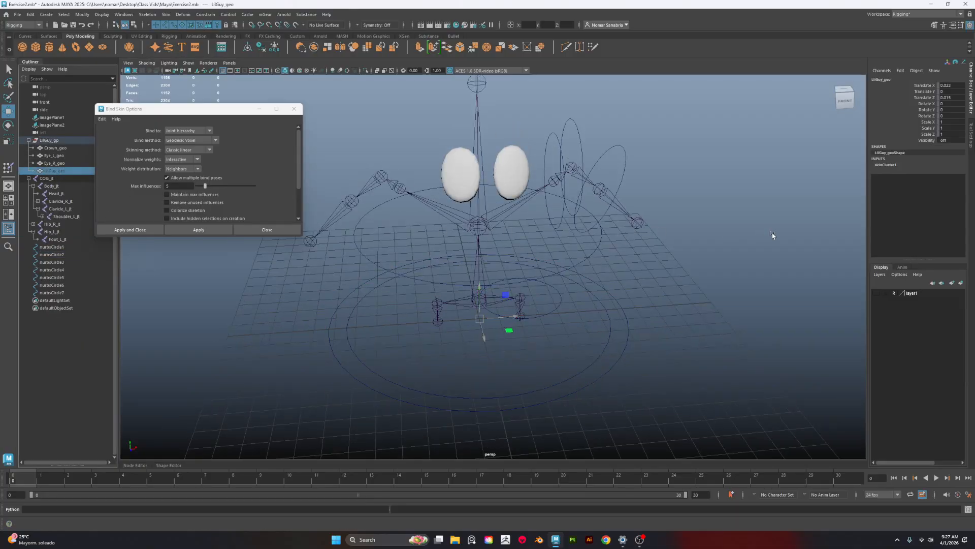
key(shift+h)
alt+drag(738, 261, 628, 269)
alt+right_drag(628, 270, 725, 322)
alt+drag(725, 322, 740, 304)
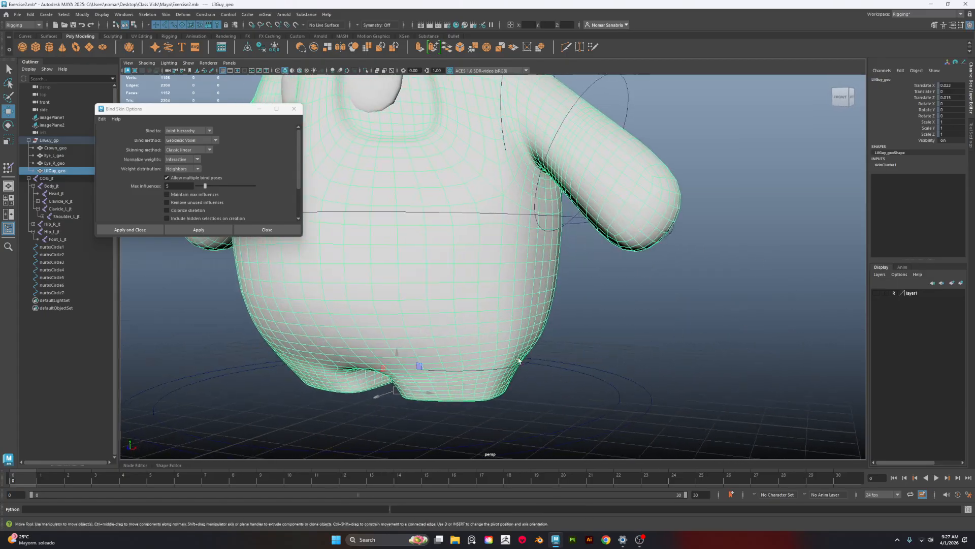
Scale the left clavicle circle uniformly to about 1.54 and the left shoulder circle to about 1.05 so they clear the mesh
click(517, 367)
alt+drag(518, 367, 540, 327)
alt+drag(519, 238, 528, 349)
key(4)
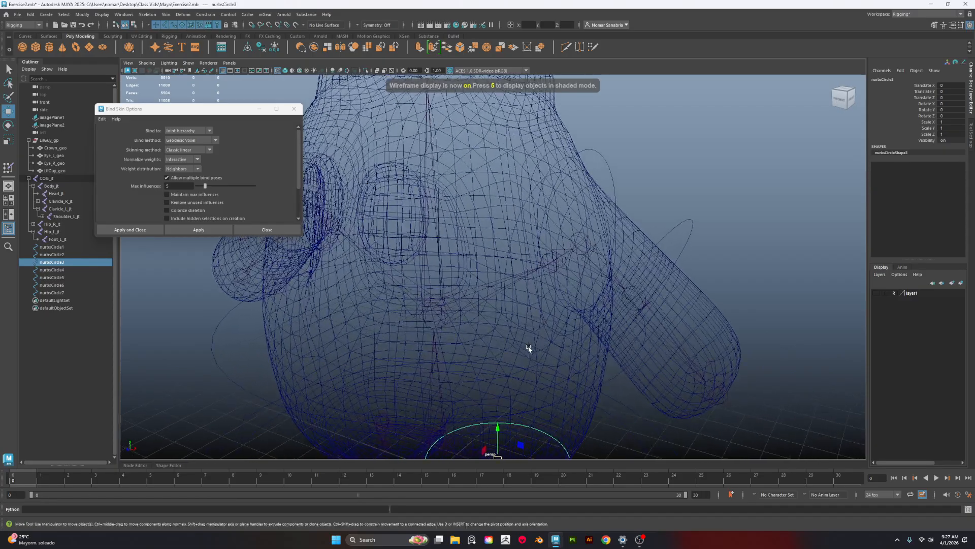
click(519, 343)
alt+drag(628, 287, 587, 289)
key(e)
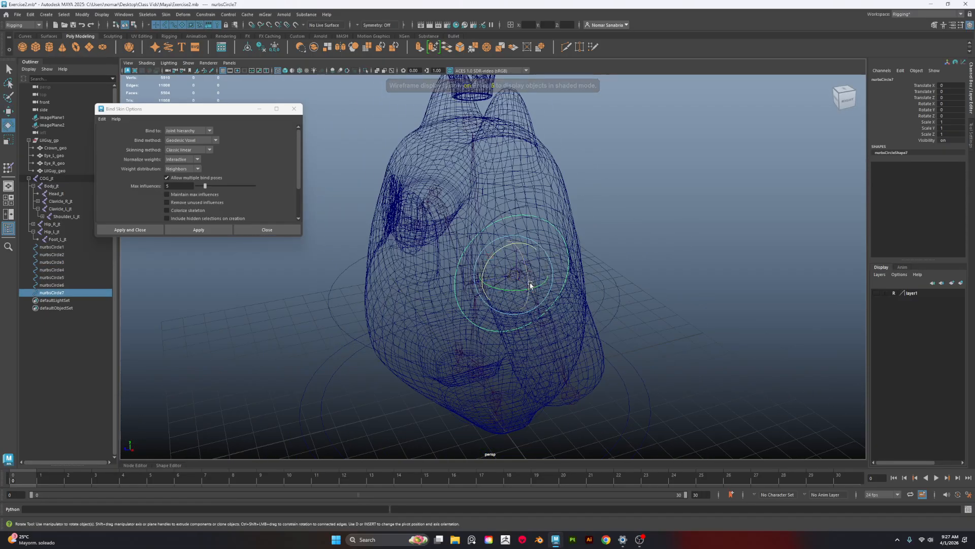
key(r)
drag(513, 275, 573, 280)
key(5)
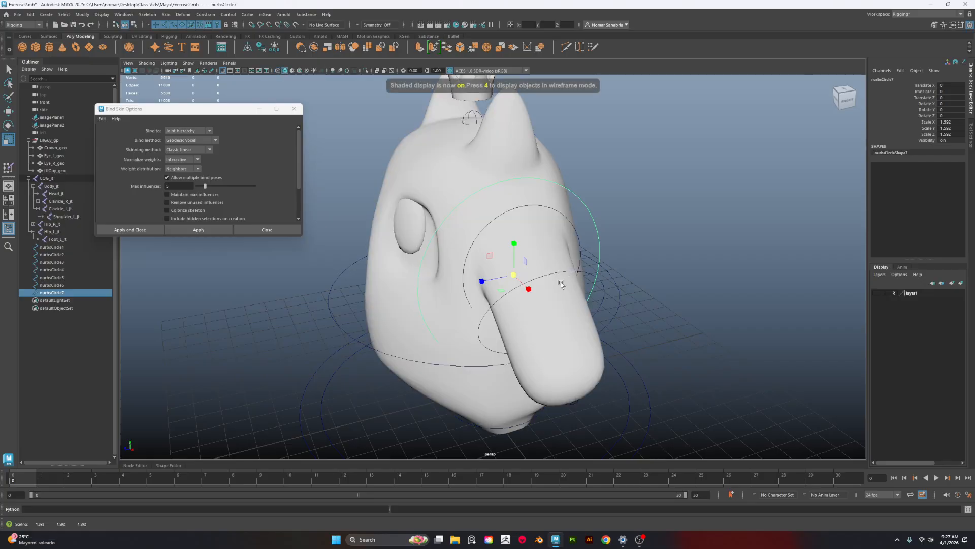
alt+drag(506, 286, 530, 295)
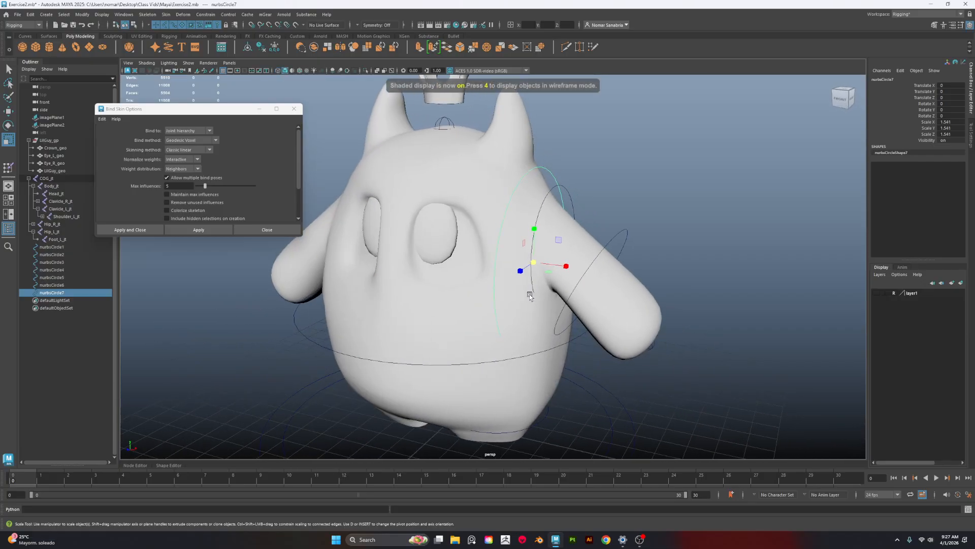
click(532, 286)
drag(554, 249, 557, 251)
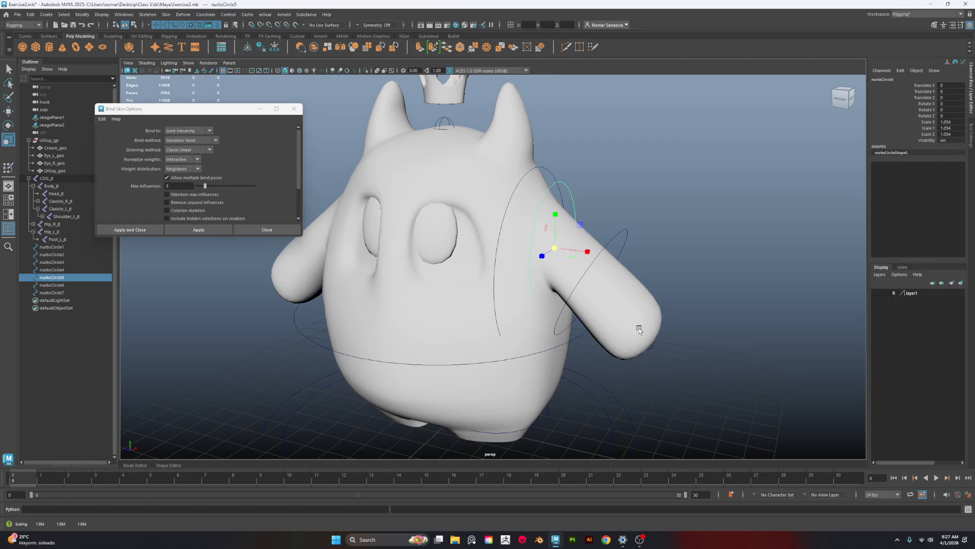
Scale the left hip circle uniformly to about 1.37 so it surrounds the leg, and freeze its transformations
alt+drag(639, 330, 632, 239)
click(521, 277)
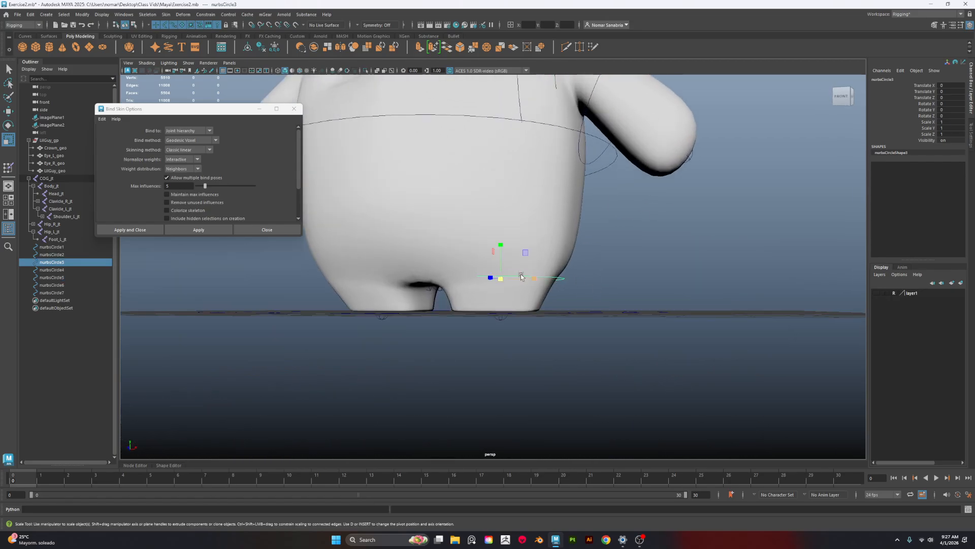
drag(500, 279, 536, 281)
alt+drag(536, 282, 518, 287)
alt+middle_drag(547, 260, 551, 285)
alt+right_drag(550, 284, 664, 337)
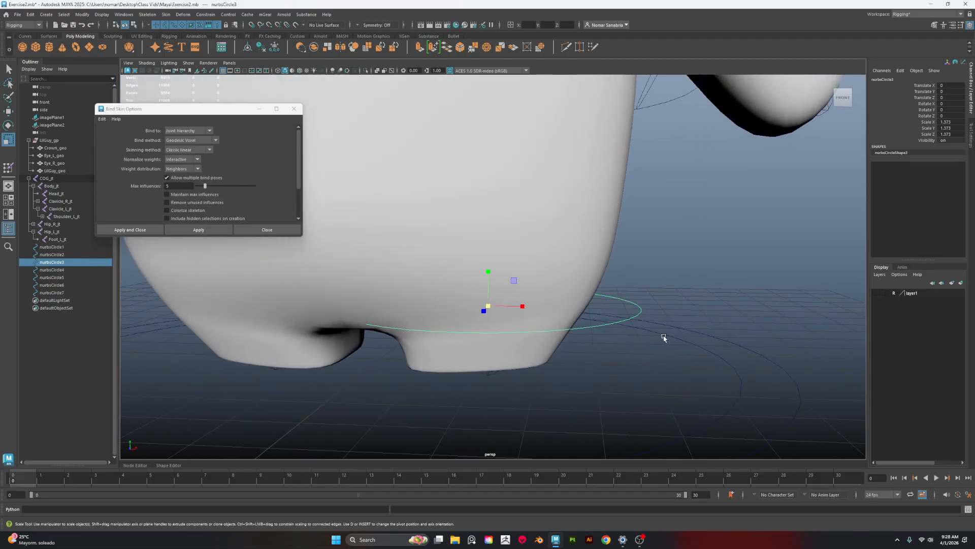
alt+middle_drag(664, 338, 613, 259)
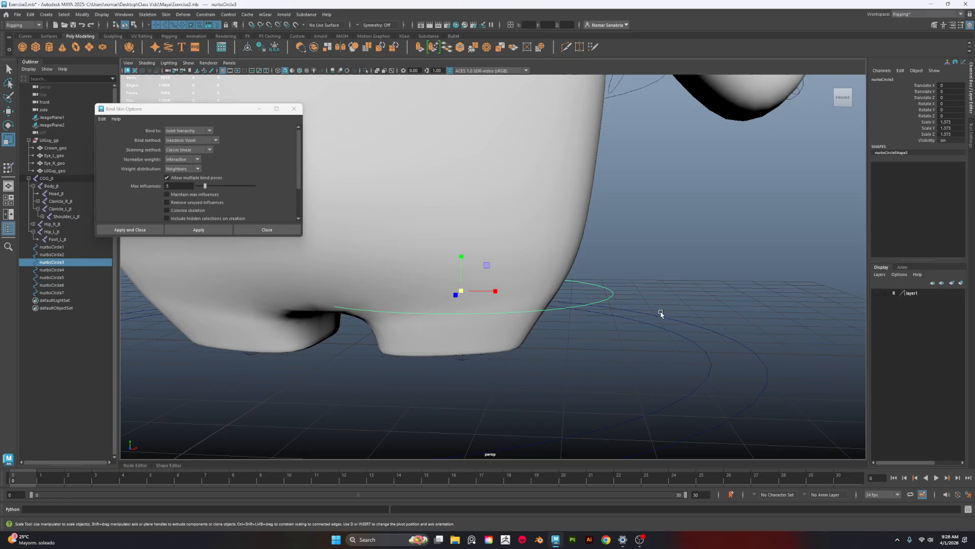
alt+right_drag(641, 280, 691, 319)
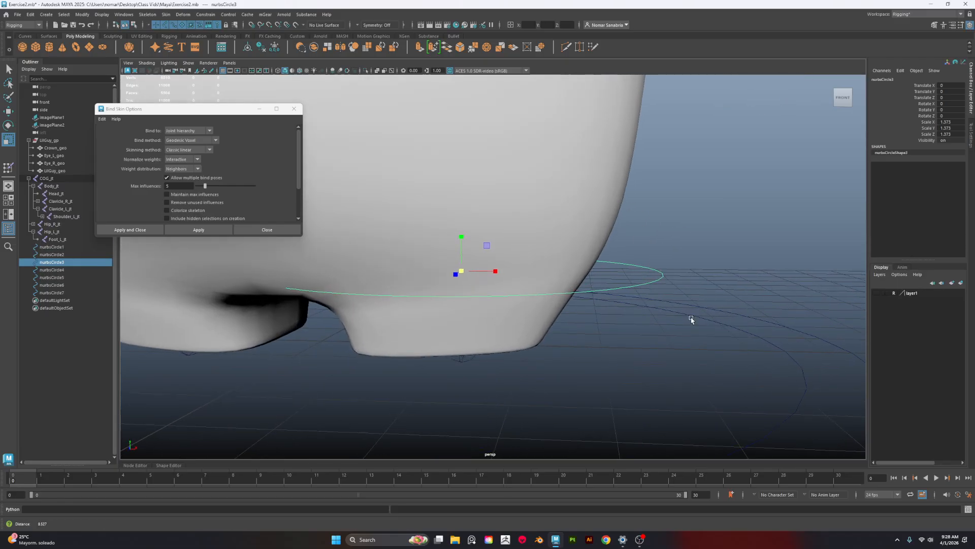
alt+drag(689, 279, 705, 262)
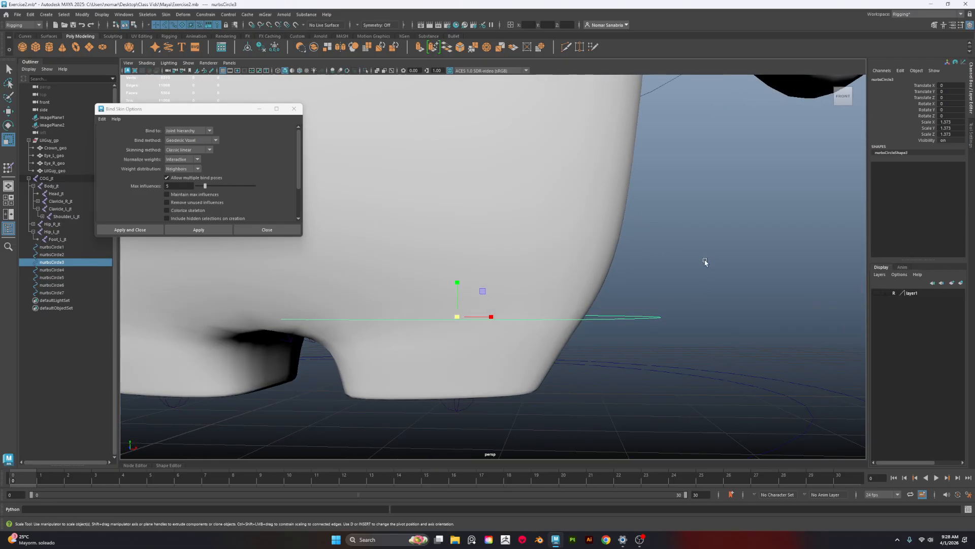
scroll(657, 239, down, 4)
alt+drag(658, 228, 650, 244)
alt+middle_drag(651, 243, 661, 290)
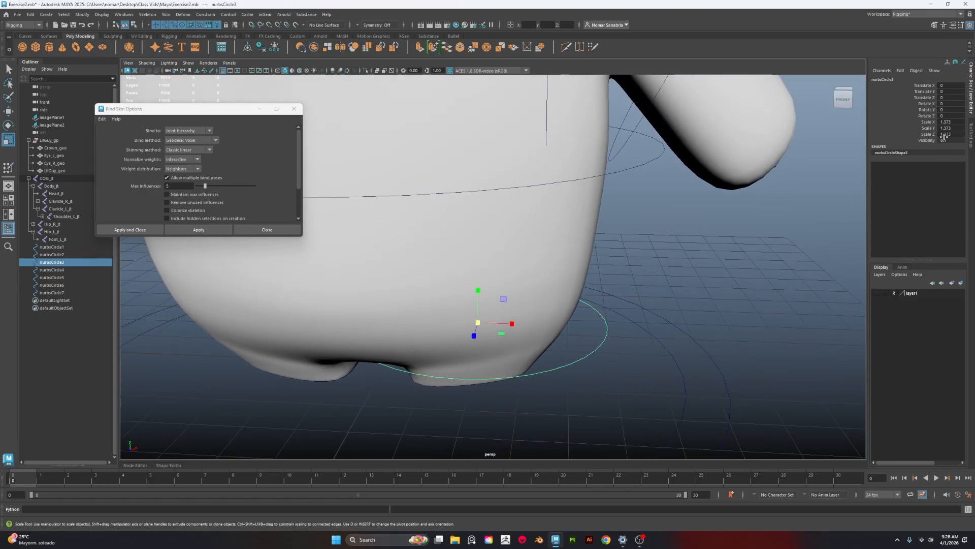
alt+middle_drag(563, 170, 569, 308)
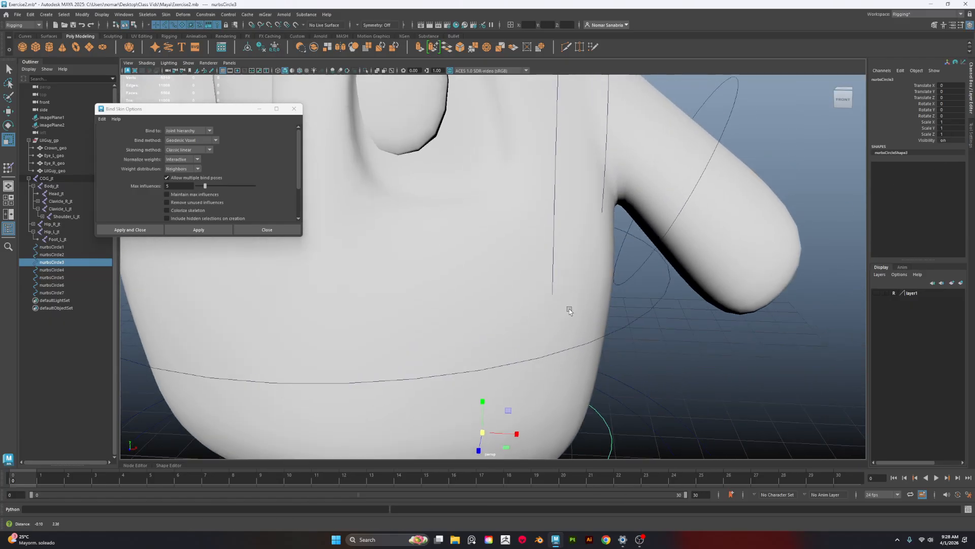
Select the left clavicle, shoulder and elbow circles together and freeze their transformations
click(554, 272)
shift+click(604, 192)
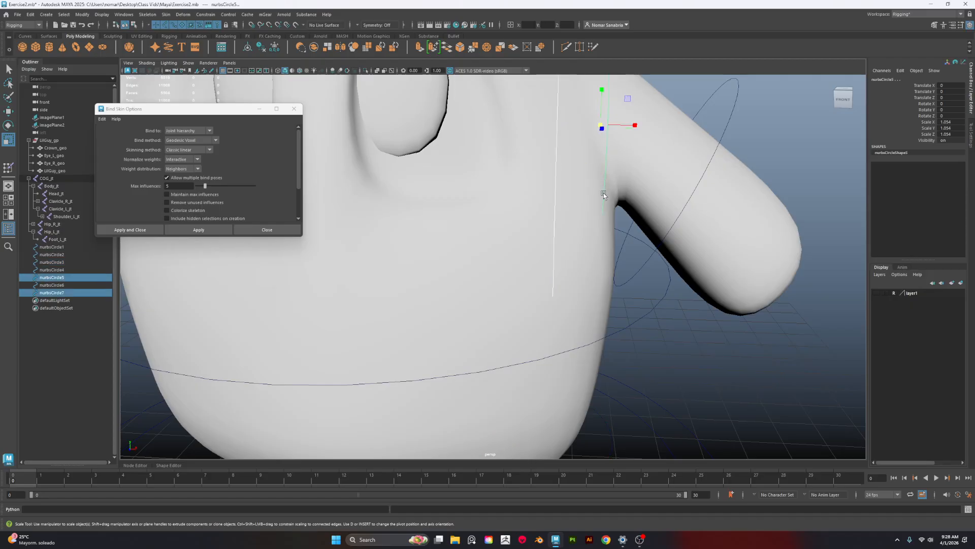
shift+click(651, 259)
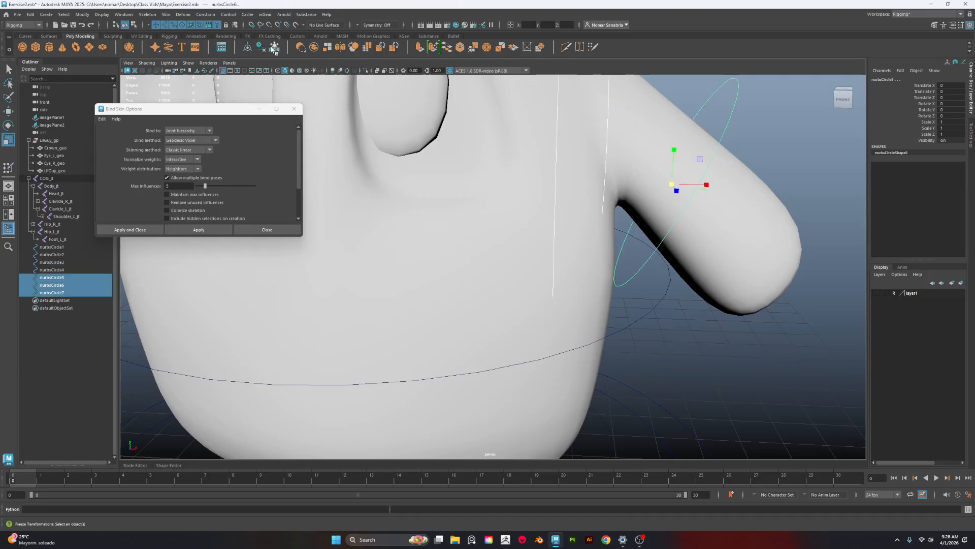
scroll(662, 264, down, 3)
alt+middle_drag(660, 392, 688, 285)
scroll(589, 301, up, 1)
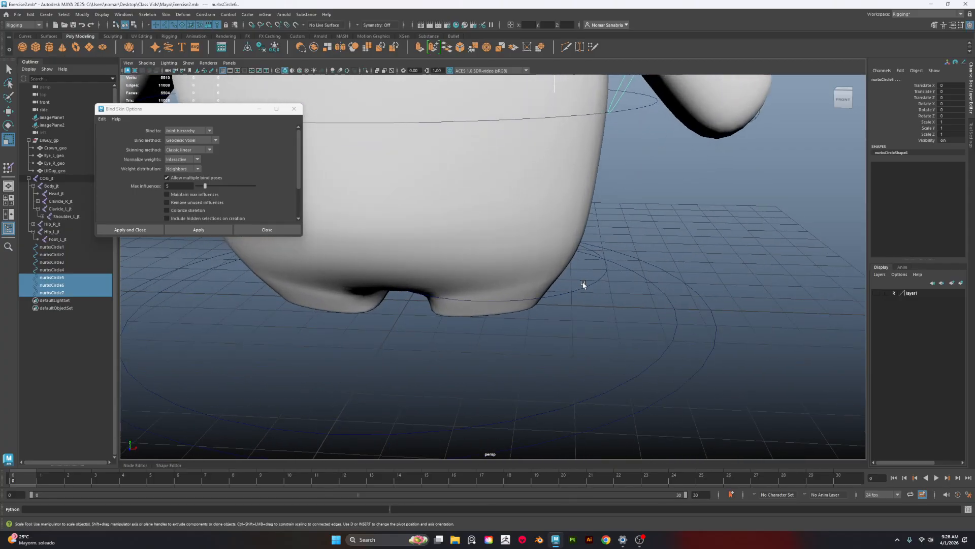
Switch the left hip circle to control vertex editing and raise its outer control vertices so the ring slopes up along the body
click(582, 282)
alt+drag(591, 349, 591, 318)
right_click(723, 217)
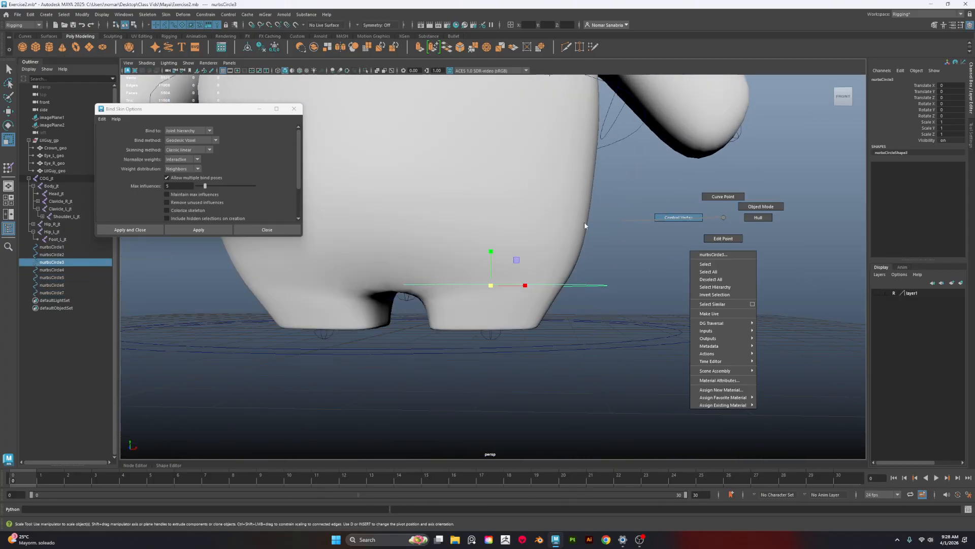
right_drag(584, 222, 585, 224)
alt+drag(621, 240, 616, 276)
drag(637, 223, 565, 316)
alt+drag(580, 351, 581, 261)
key(w)
alt+drag(451, 283, 448, 293)
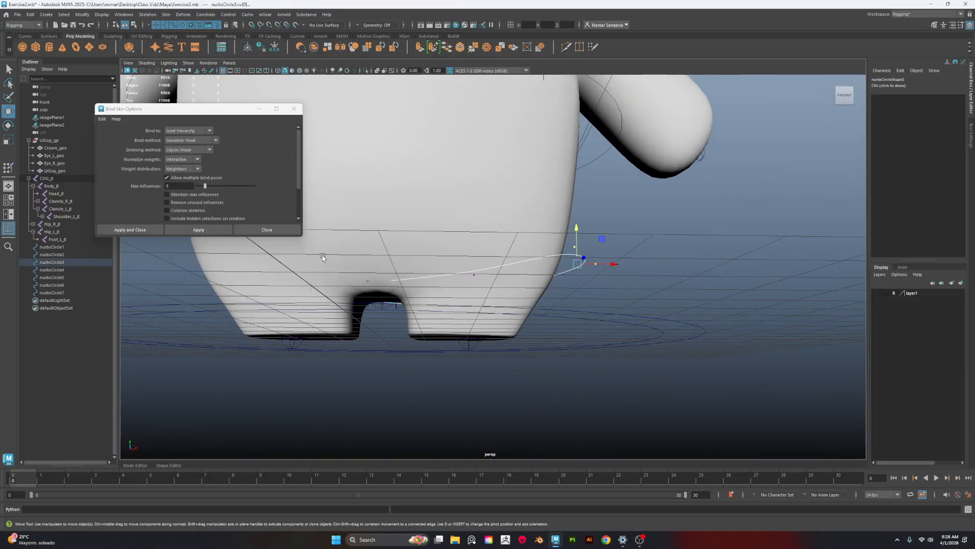
Add the hip circle's inner control vertices to the selection and display the scene in wireframe
drag(322, 256, 403, 336)
key(ctrl+z)
alt+middle_drag(403, 335, 463, 340)
alt+right_drag(464, 341, 501, 407)
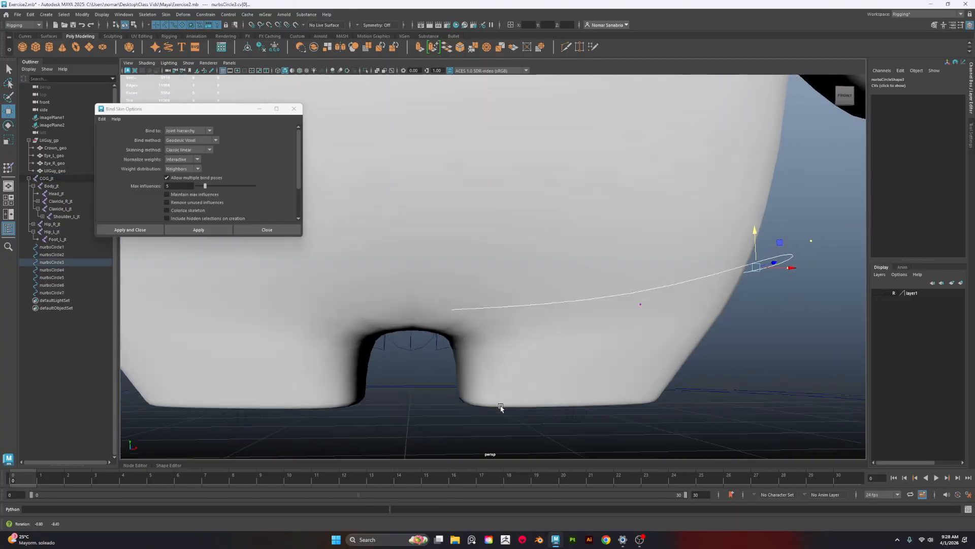
alt+drag(501, 407, 498, 404)
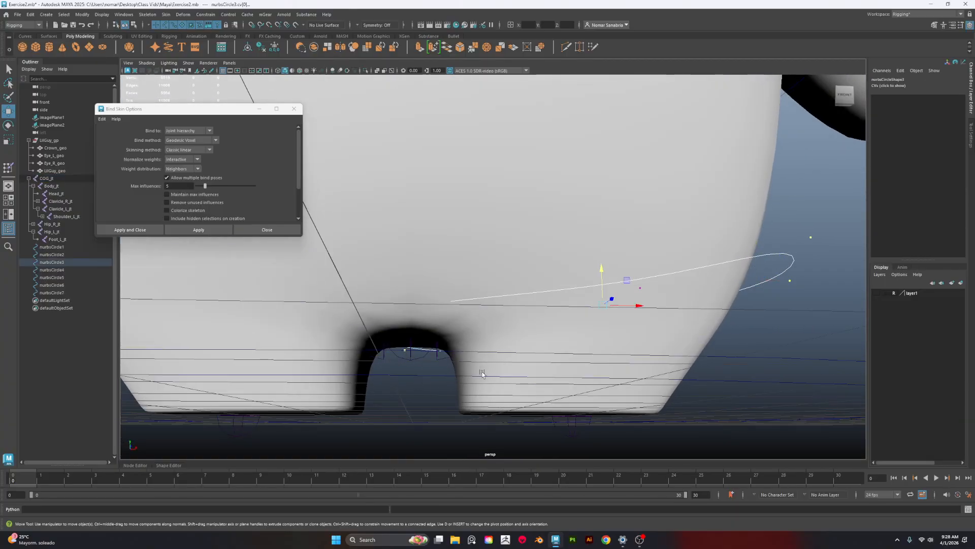
alt+middle_drag(482, 373, 541, 391)
key(4)
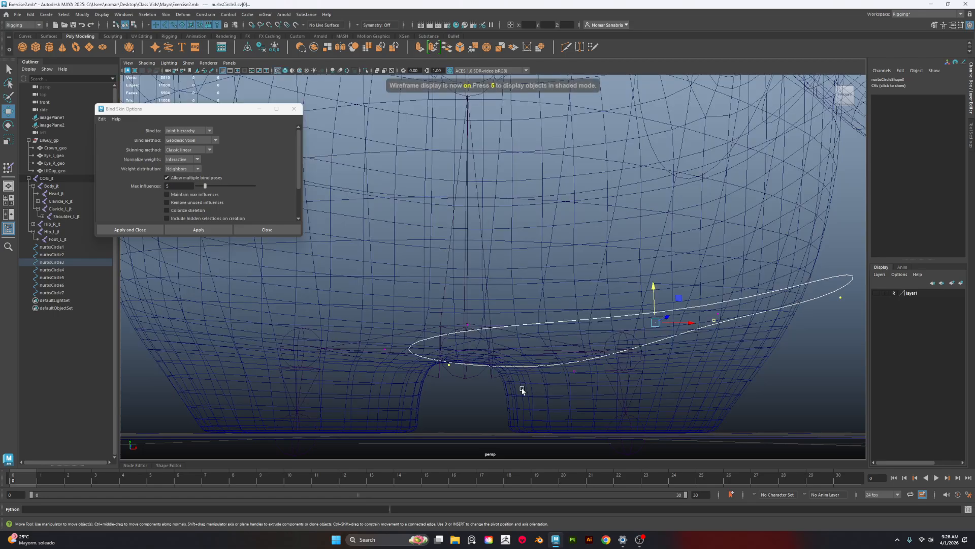
shift+click(380, 349)
key(ctrl+z)
shift+click(384, 349)
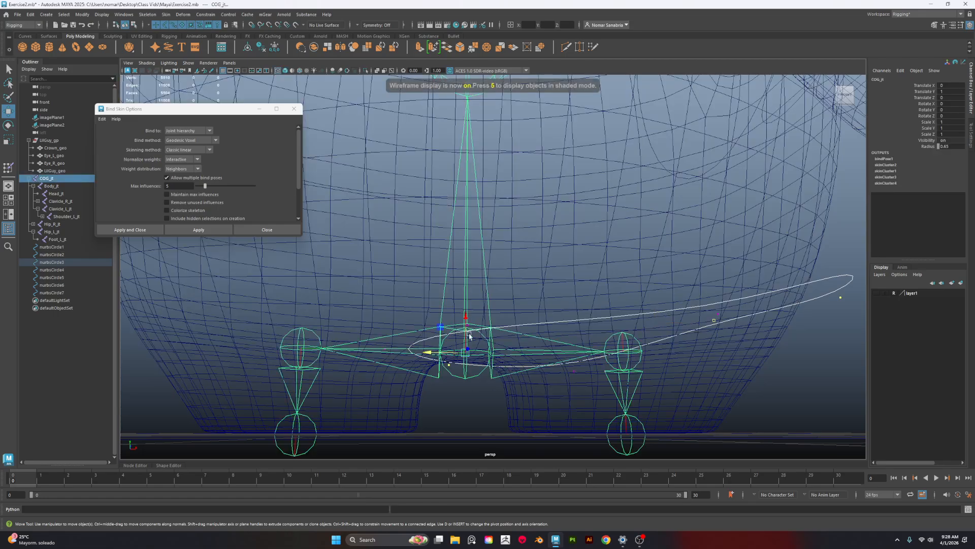
key(ctrl+z)
shift+click(497, 362)
alt+middle_drag(496, 362, 563, 325)
alt+right_drag(563, 325, 673, 438)
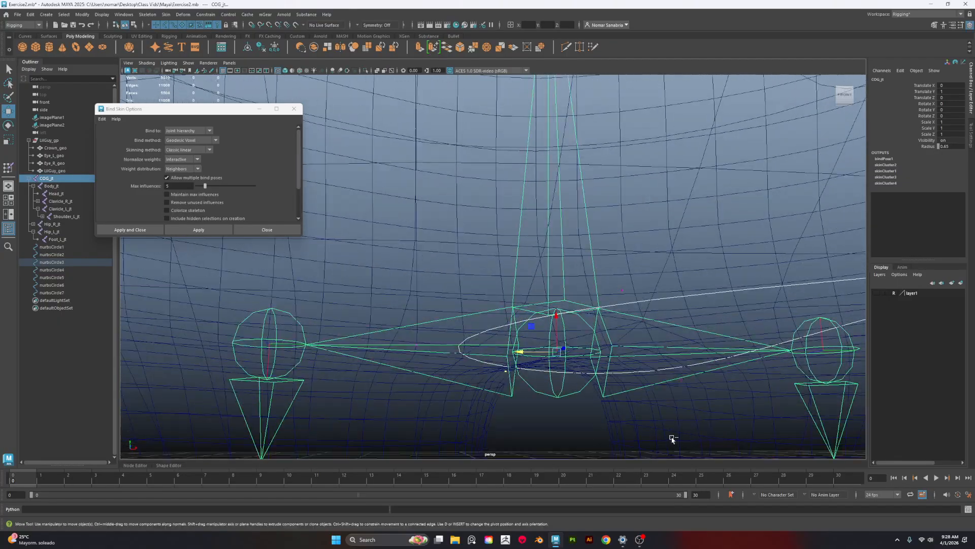
key(ctrl+z)
Deselect the hip circle's outer control vertices, shift the inner ones along X toward the left leg, and restore shaded display
alt+drag(404, 351, 402, 413)
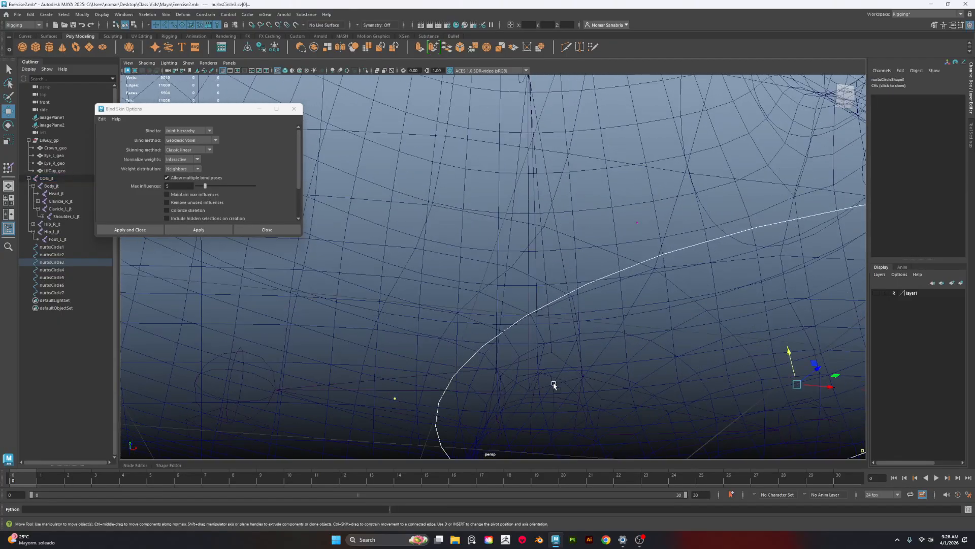
alt+drag(553, 385, 675, 237)
ctrl+drag(629, 186, 800, 347)
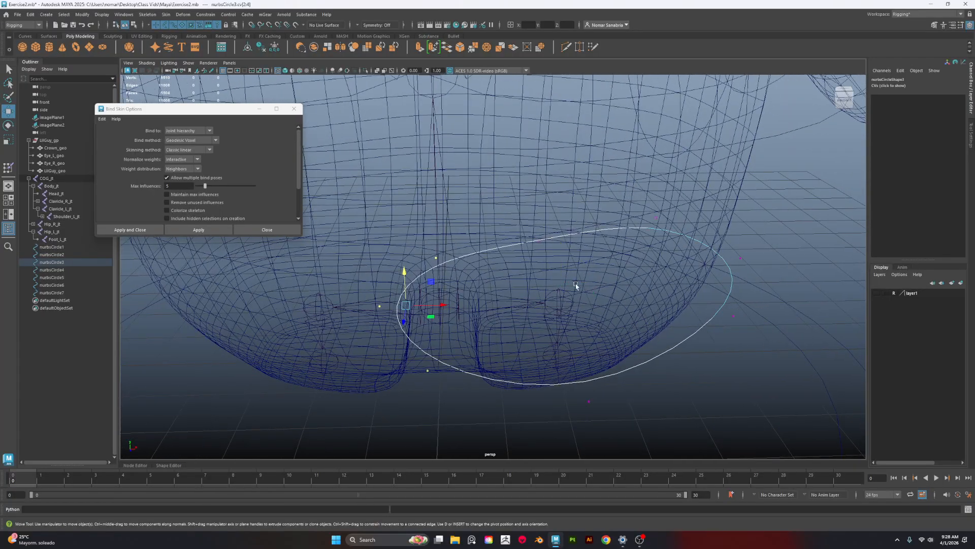
drag(437, 308, 457, 305)
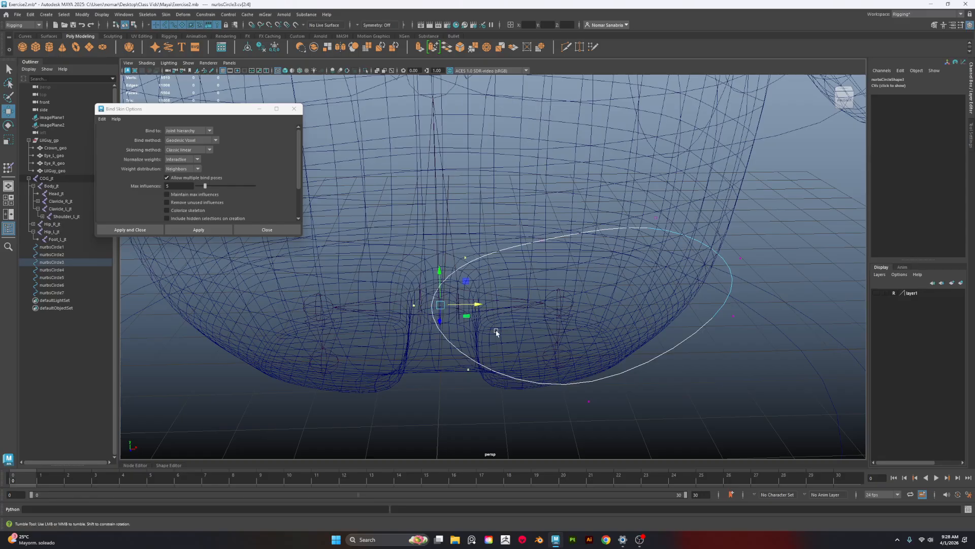
alt+drag(497, 332, 584, 383)
key(ctrl+z)
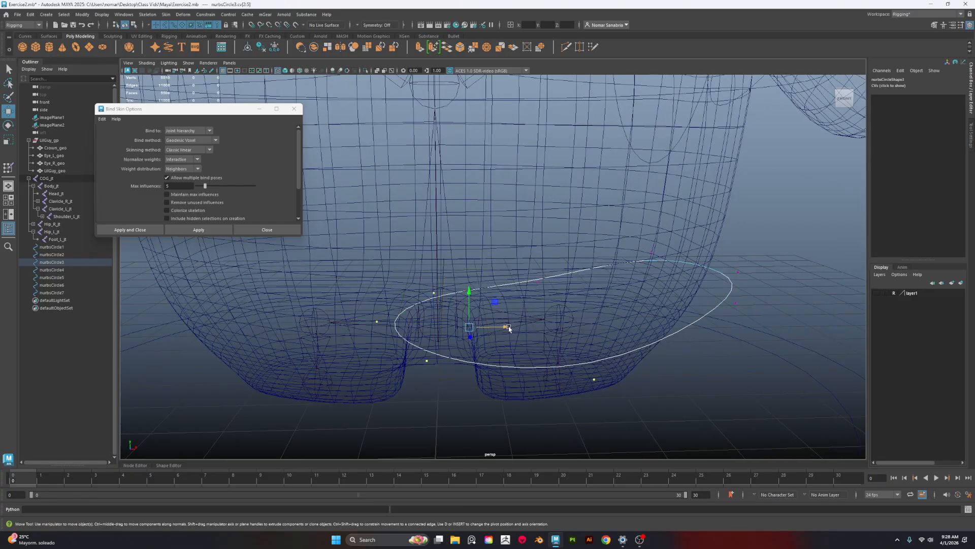
mouse_move(508, 329)
mouse_down()
mouse_move(516, 316)
mouse_move(667, 357)
mouse_move(667, 273)
mouse_move(746, 247)
mouse_up()
key(r)
key(5)
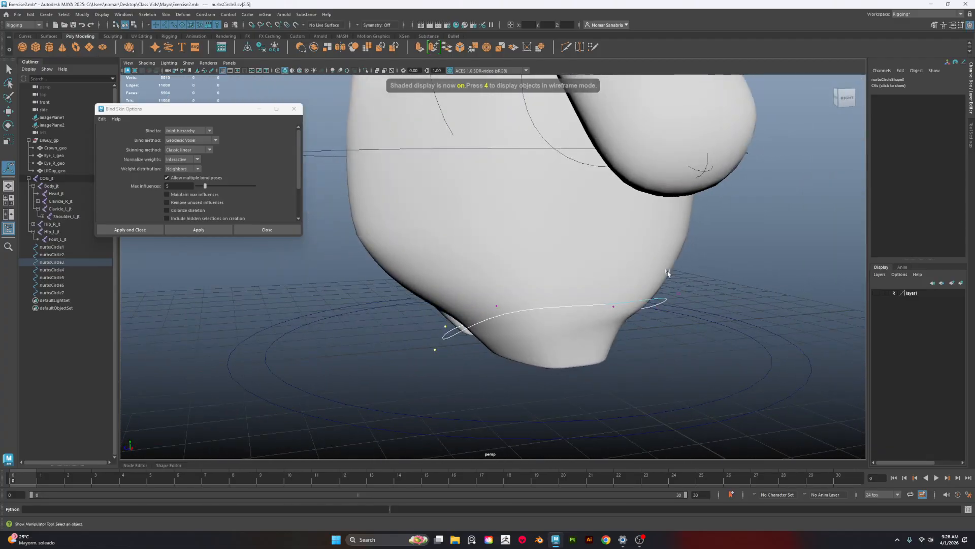
Return the hip circle to object mode and clear the selection
right_click(746, 247)
right_drag(753, 246, 782, 236)
key(q)
click(736, 273)
alt+right_drag(736, 272, 643, 285)
alt+drag(643, 286, 550, 130)
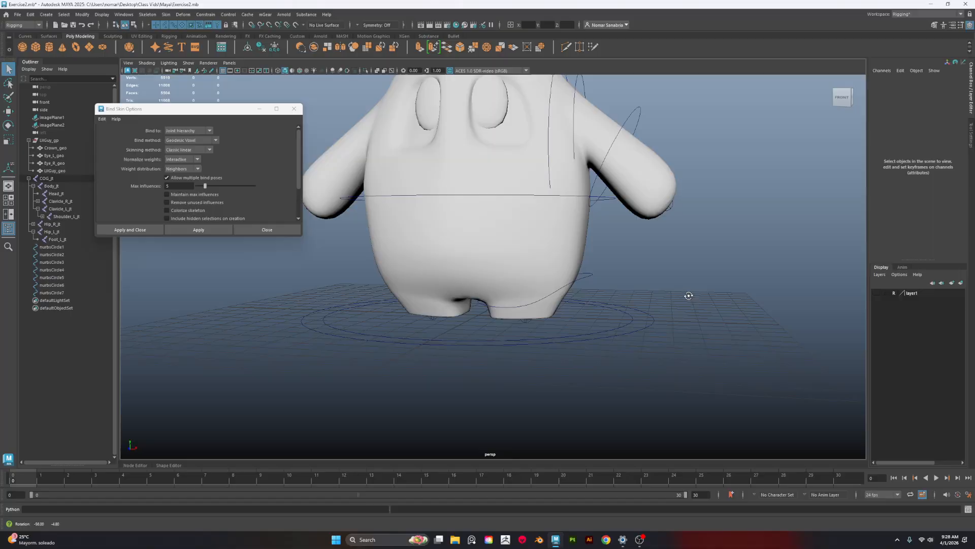
Switch the left clavicle circle to control vertex editing and select its upper control vertices
click(439, 291)
alt+drag(588, 164, 674, 168)
right_drag(674, 169, 622, 172)
alt+drag(622, 172, 544, 185)
click(540, 169)
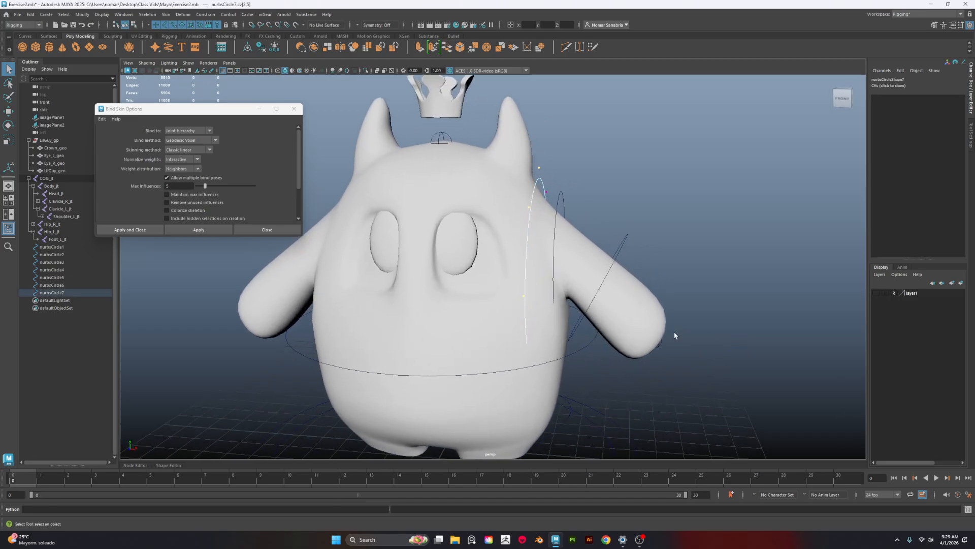
Add the remaining control vertices around the clavicle circle to the selection, leaving the body mesh out of it
alt+drag(674, 335, 548, 223)
shift+click(547, 228)
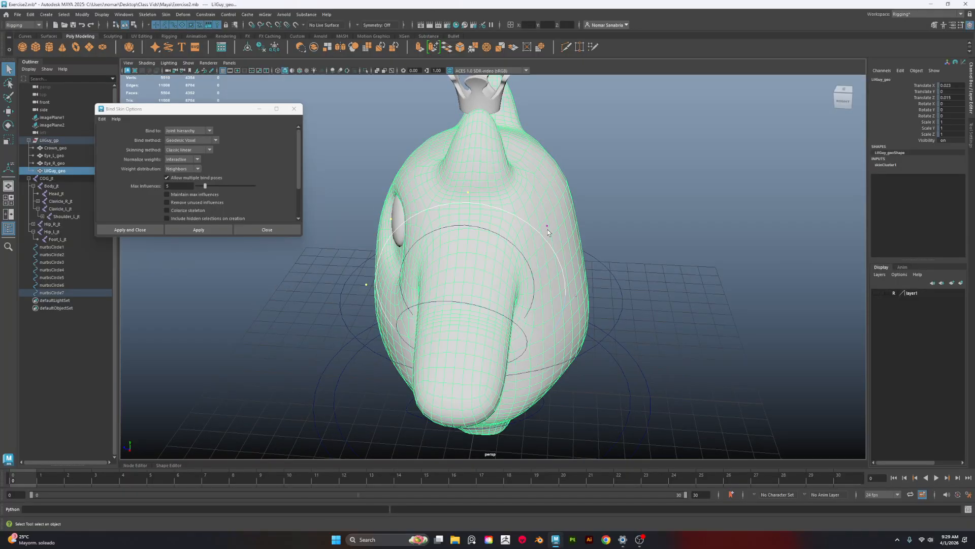
key(ctrl+z)
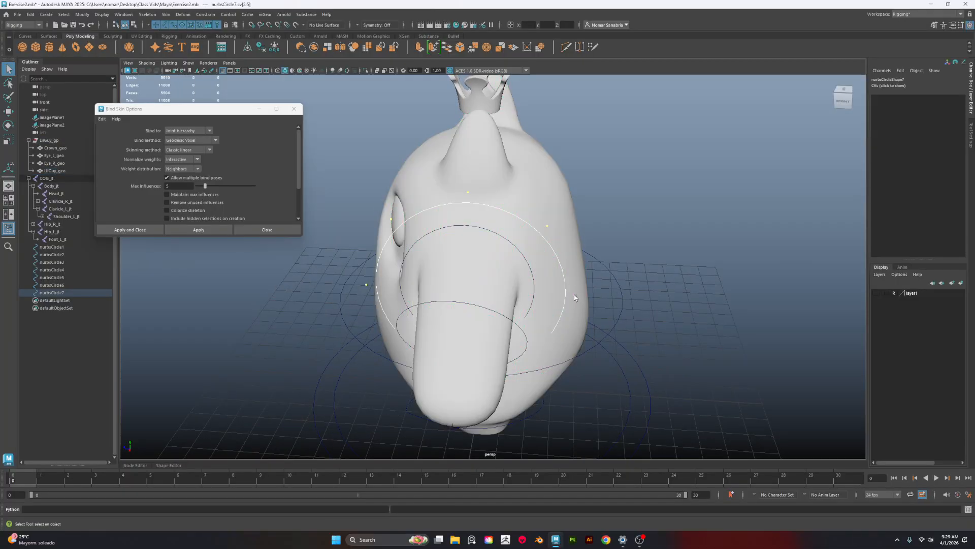
shift+click(577, 295)
alt+drag(610, 298, 521, 261)
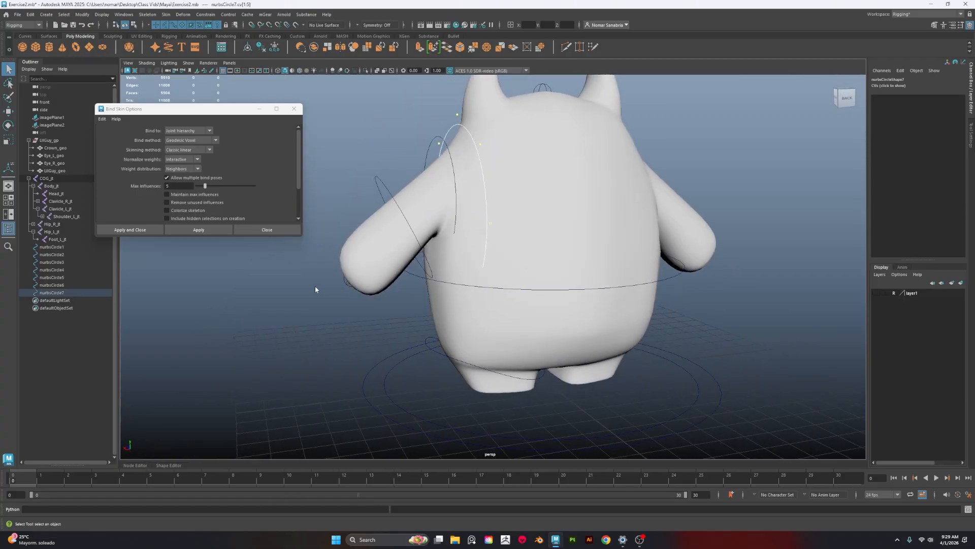
right_drag(315, 286, 313, 298)
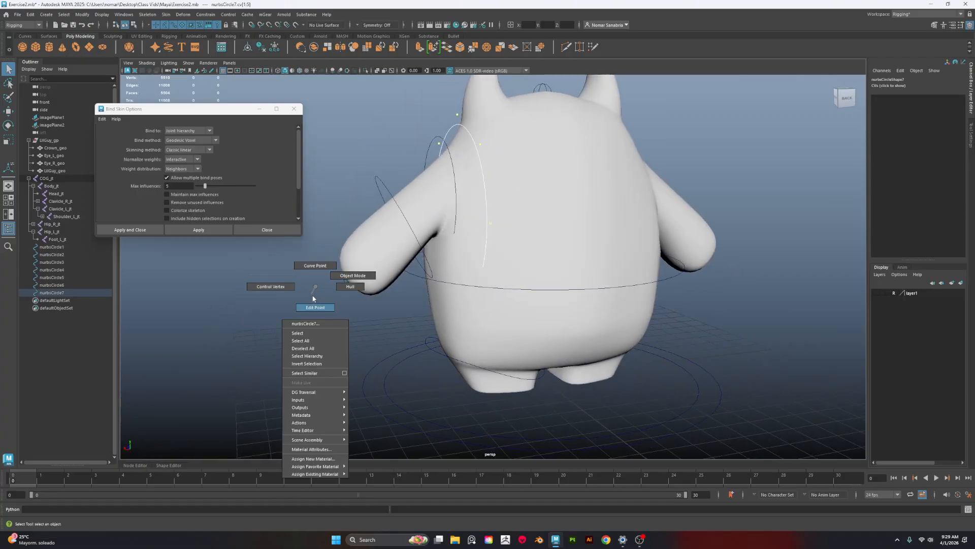
right_drag(321, 350, 320, 341)
alt+drag(320, 341, 500, 277)
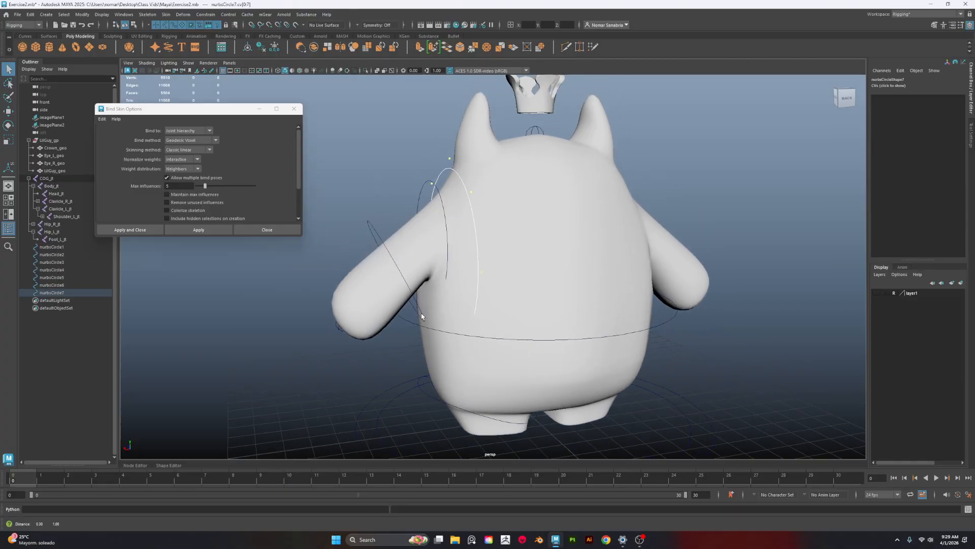
Move the clavicle circle's control vertices out in front of the chest and scale them down uniformly
key(e)
alt+drag(422, 303, 310, 277)
key(w)
key(r)
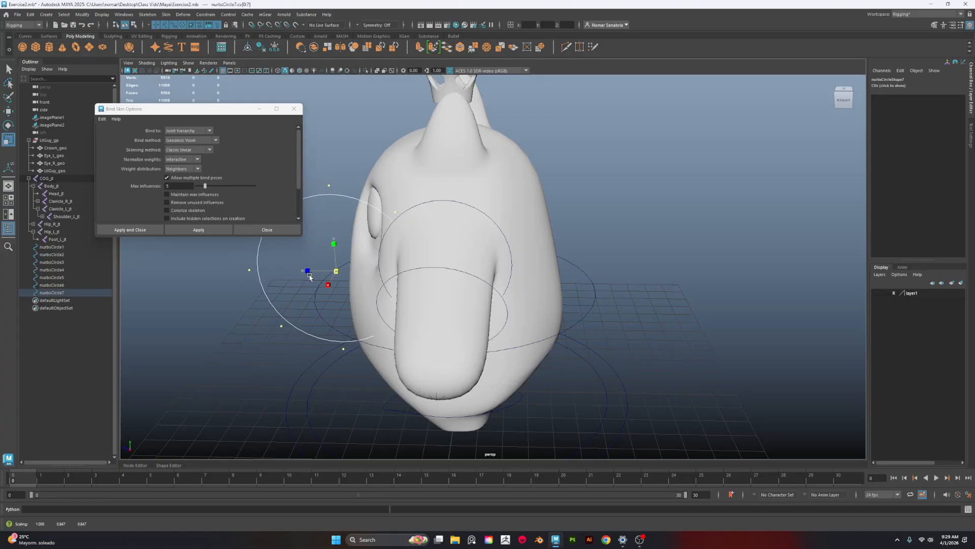
ctrl+drag(234, 286, 233, 285)
Rotate the clavicle circle's control vertices so the small ring lies flat in front of the chest
key(w)
key(e)
drag(349, 283, 382, 282)
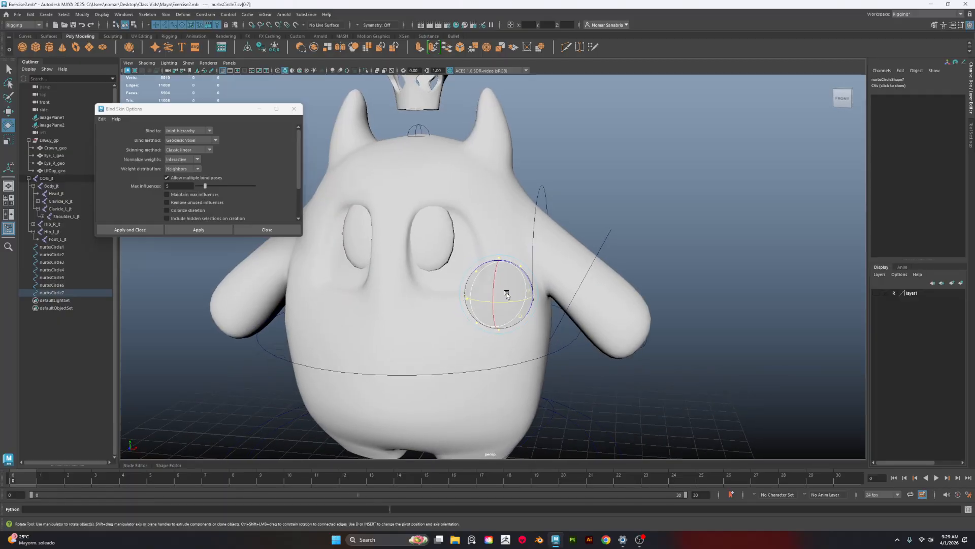
key(r)
drag(501, 274, 502, 275)
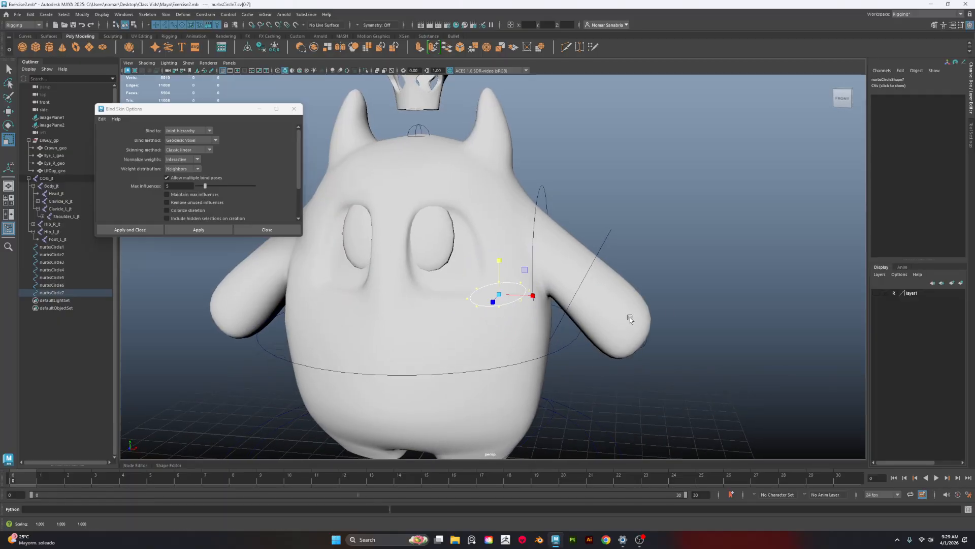
Return the clavicle circle to object mode and clear the selection
alt+drag(630, 319, 592, 322)
right_drag(692, 254, 776, 195)
click(776, 195)
alt+drag(736, 213, 660, 241)
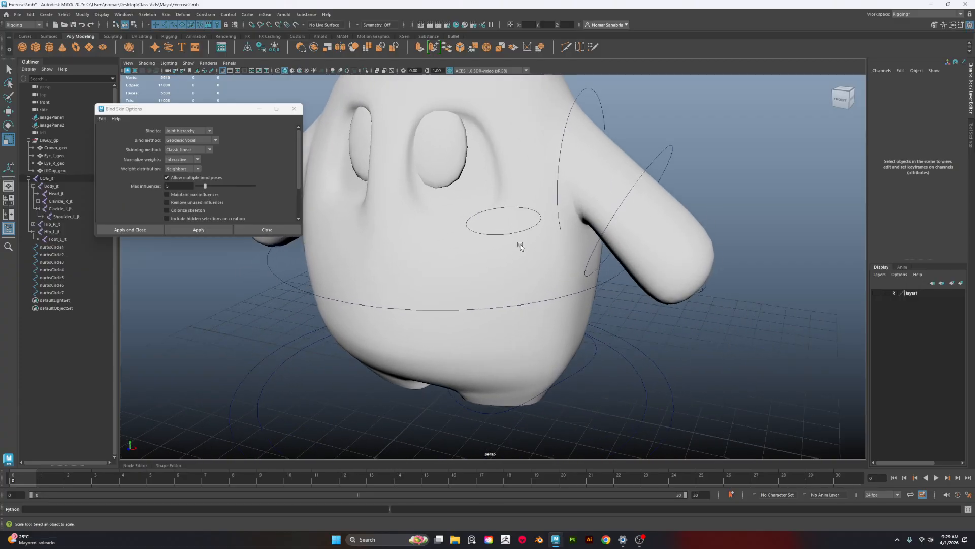
Try rotating the clavicle circle around its joint pivot
click(520, 232)
alt+middle_drag(585, 249, 591, 288)
key(w)
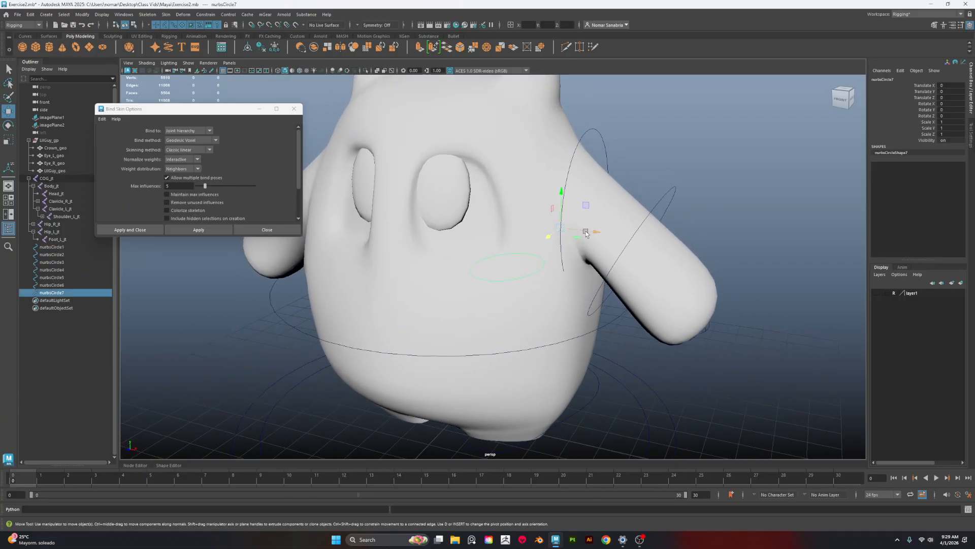
key(e)
drag(585, 229, 585, 202)
click(744, 228)
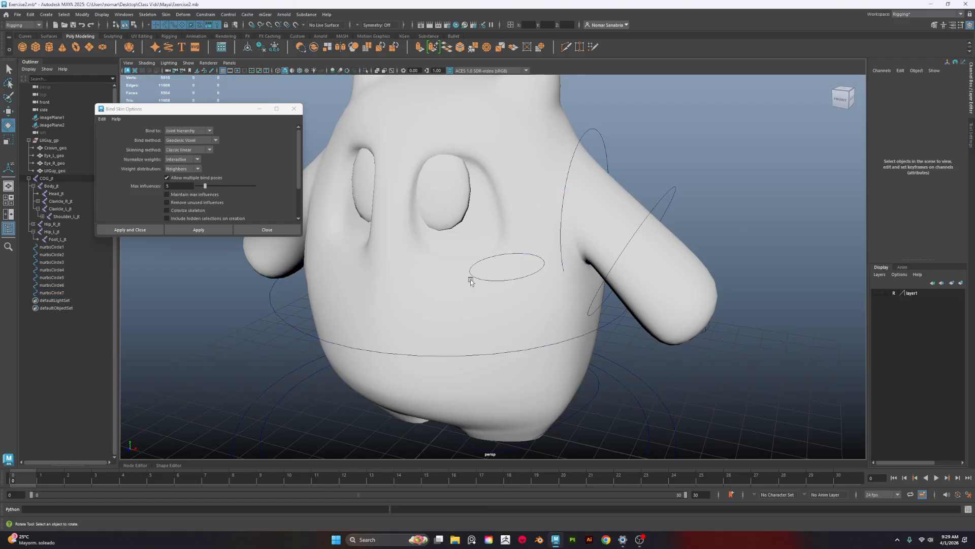
alt+drag(496, 283, 578, 211)
click(615, 252)
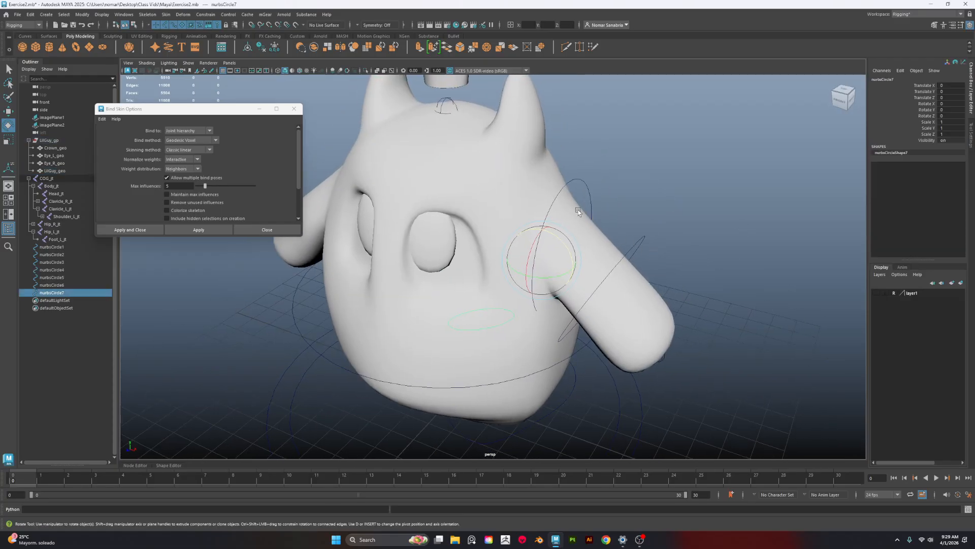
Shift the left shoulder circle's upper control vertices outward along X in control vertex editing and display the scene in wireframe
click(567, 184)
right_drag(705, 177, 612, 168)
alt+drag(655, 191, 691, 152)
drag(662, 126, 555, 183)
alt+drag(620, 186, 637, 166)
key(w)
alt+drag(690, 240, 707, 261)
key(4)
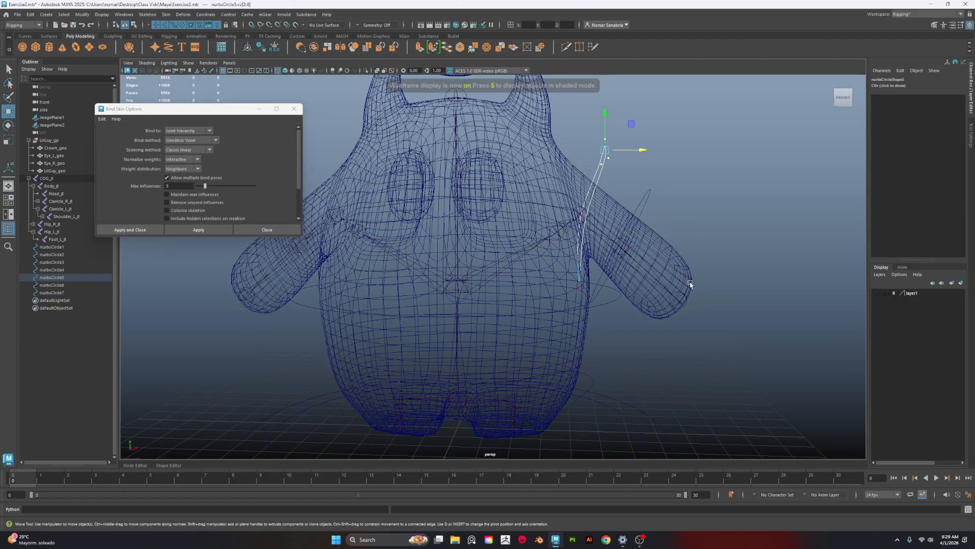
Shift the shoulder circle's lower control vertices along X toward the arm so the ring reaches the armpit
scroll(647, 272, up, 6)
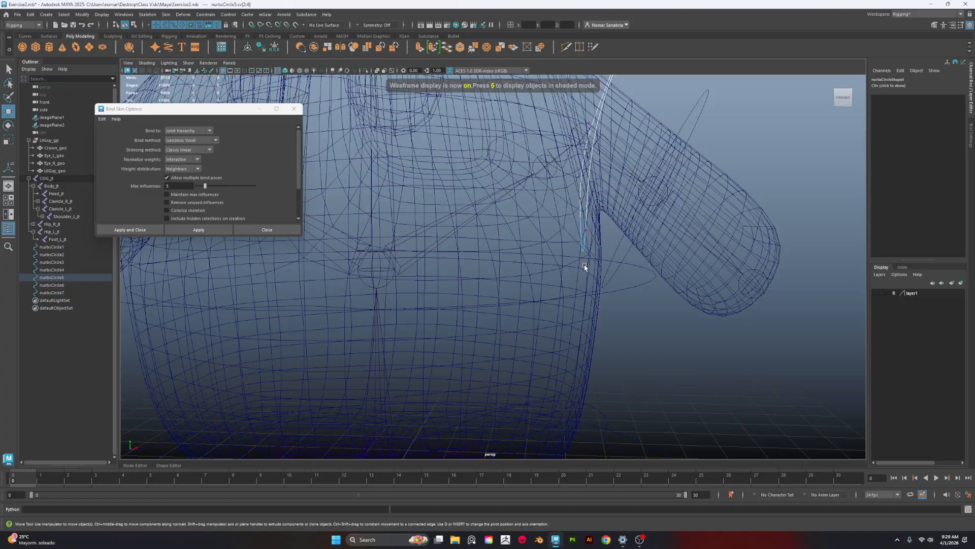
click(585, 229)
scroll(589, 238, up, 3)
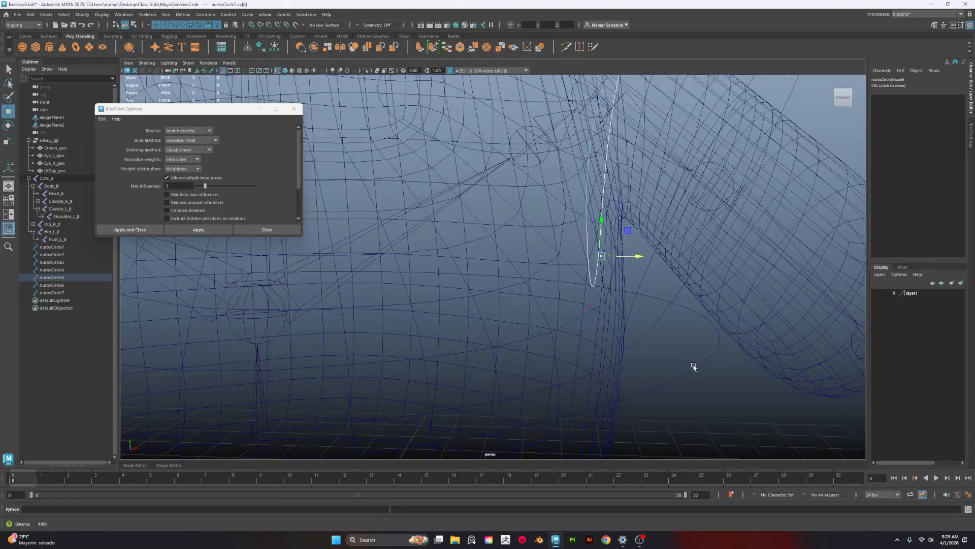
scroll(580, 236, up, 3)
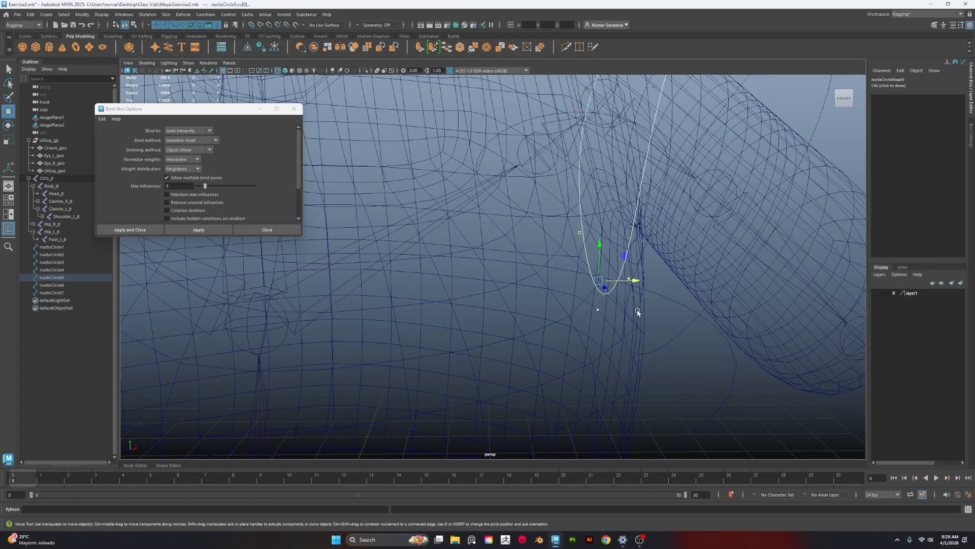
drag(632, 282, 745, 294)
scroll(683, 284, down, 3)
drag(603, 287, 609, 288)
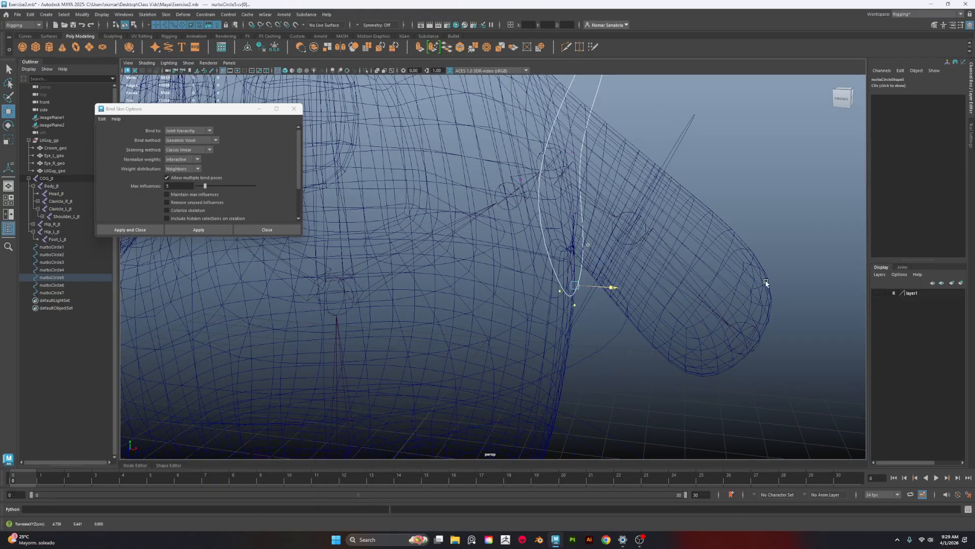
Restore shaded display and return the shoulder circle to object mode with nothing selected
alt+drag(766, 283, 700, 304)
scroll(711, 278, down, 3)
click(694, 274)
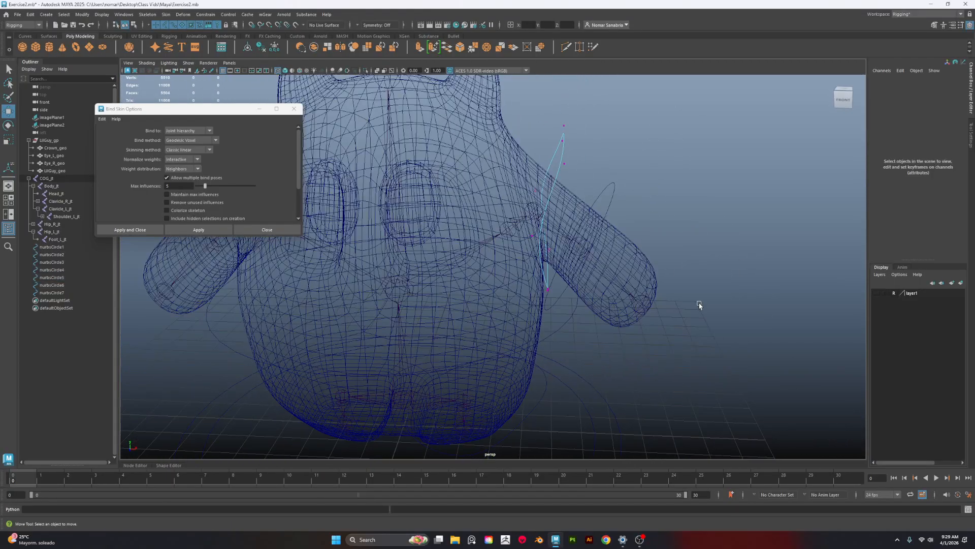
scroll(695, 307, down, 2)
key(5)
scroll(560, 257, down, 3)
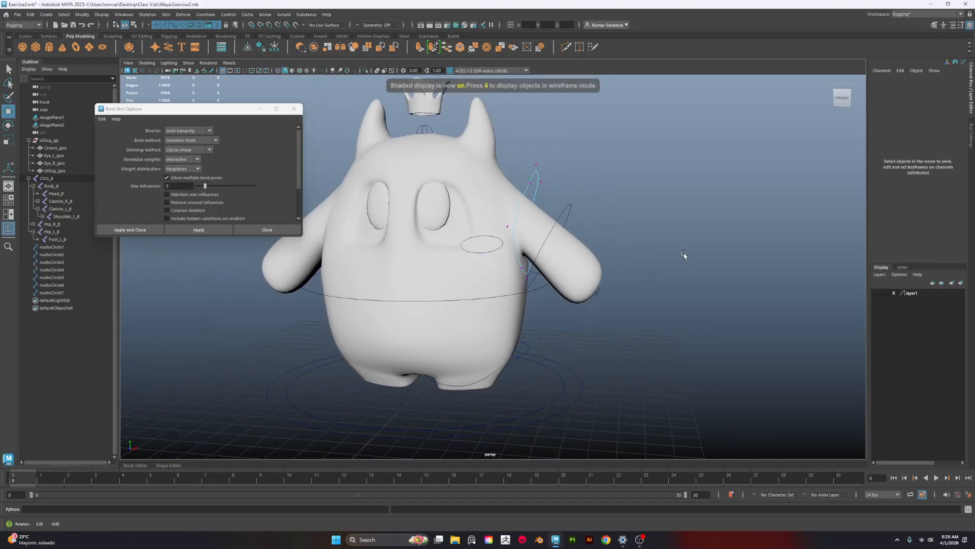
right_click(632, 235)
right_drag(632, 236, 673, 224)
Select both ground rings together with the hip, body, shoulder and arm circles to check their transform values
alt+drag(594, 281, 610, 315)
alt+middle_drag(609, 315, 613, 302)
alt+drag(613, 303, 626, 358)
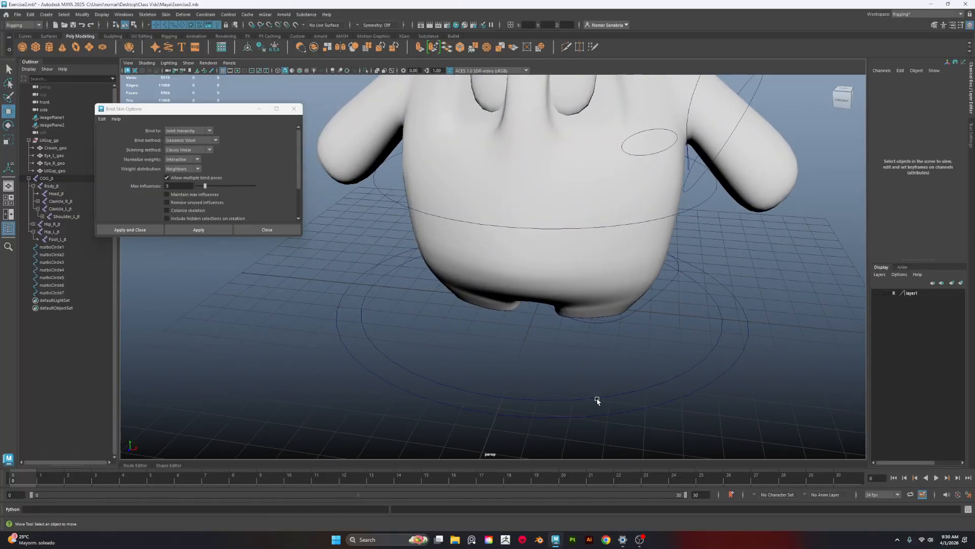
scroll(568, 406, down, 3)
drag(554, 349, 552, 394)
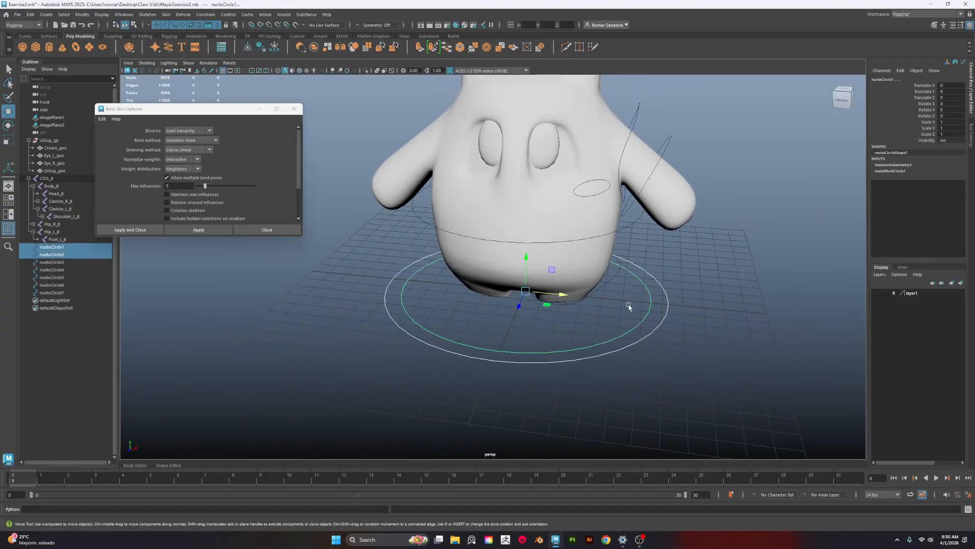
alt+drag(629, 306, 637, 274)
shift+drag(629, 204, 625, 223)
shift+click(615, 260)
alt+middle_drag(693, 239, 674, 315)
shift+click(612, 175)
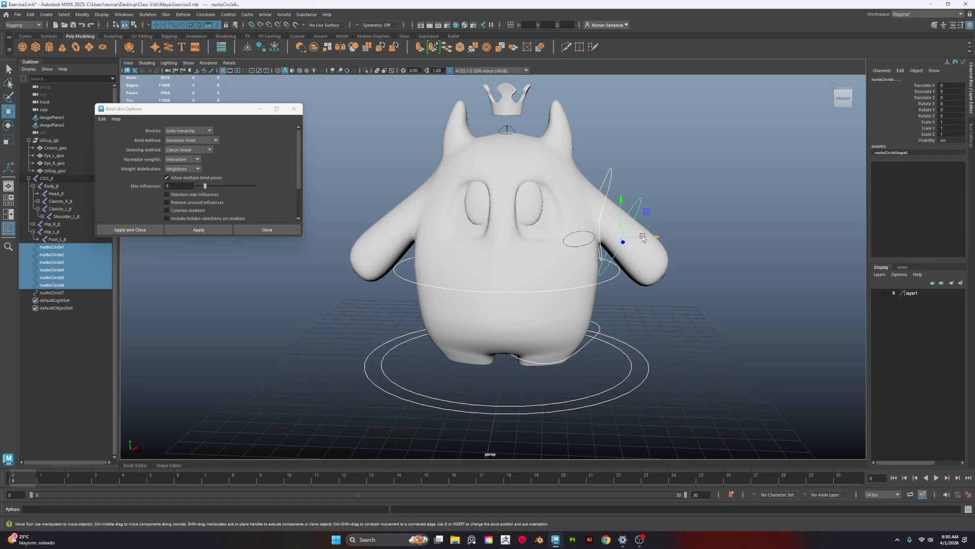
mouse_move(698, 216)
alt+mouse_down()
mouse_move(648, 233)
mouse_move(669, 242)
mouse_move(696, 228)
alt+mouse_up()
scroll(711, 301, up, 3)
alt+drag(729, 306, 688, 309)
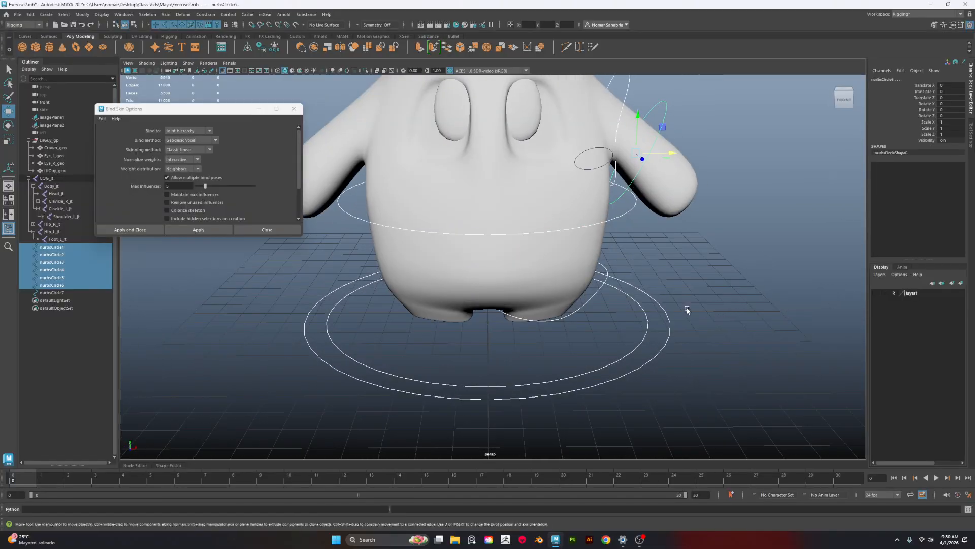
Close the Bind Skin Options window and check the clavicle circle and the inner ground ring individually
click(294, 108)
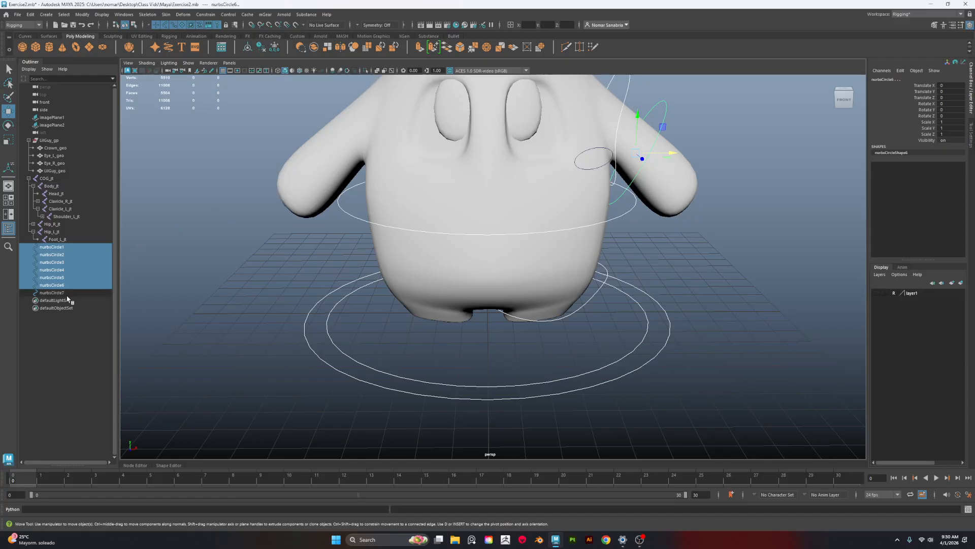
click(53, 292)
scroll(571, 285, down, 4)
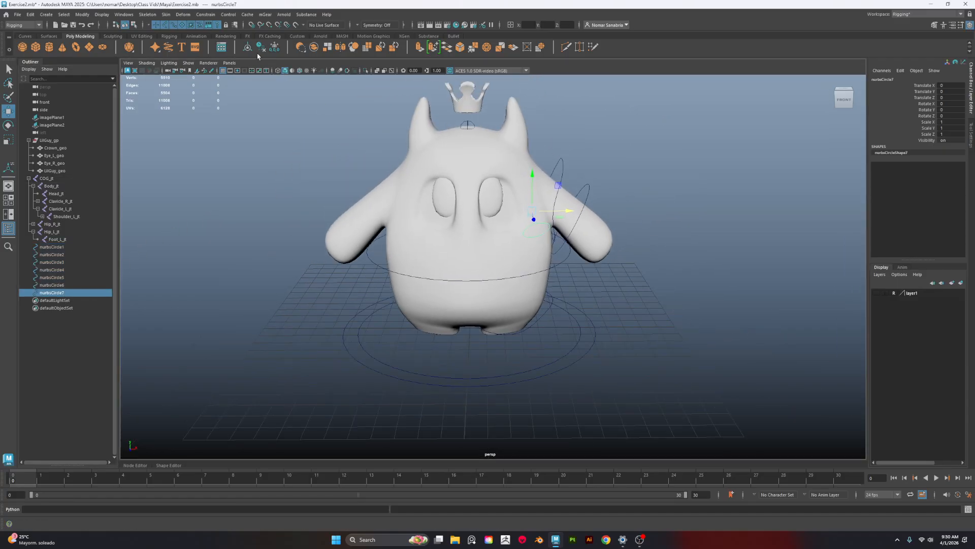
alt+middle_drag(597, 278, 531, 277)
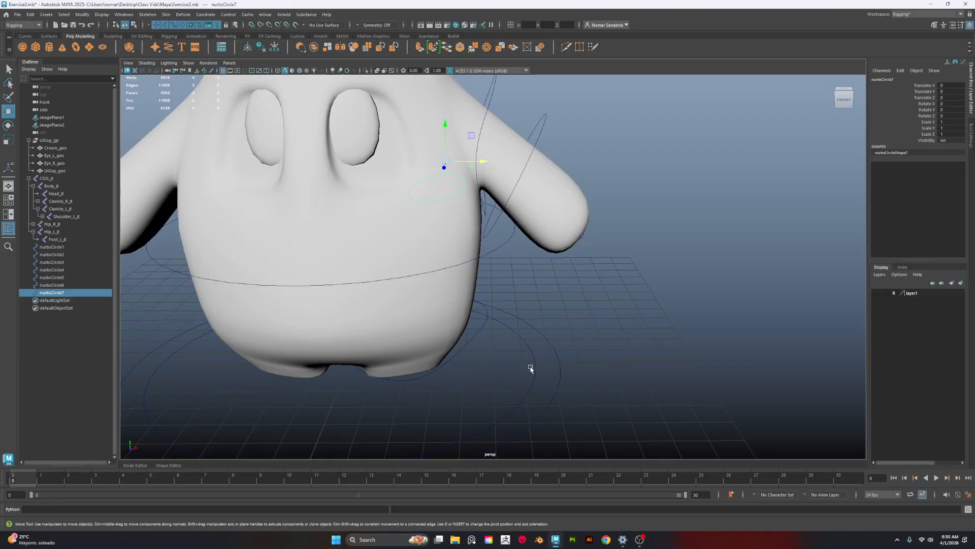
click(559, 386)
key(f)
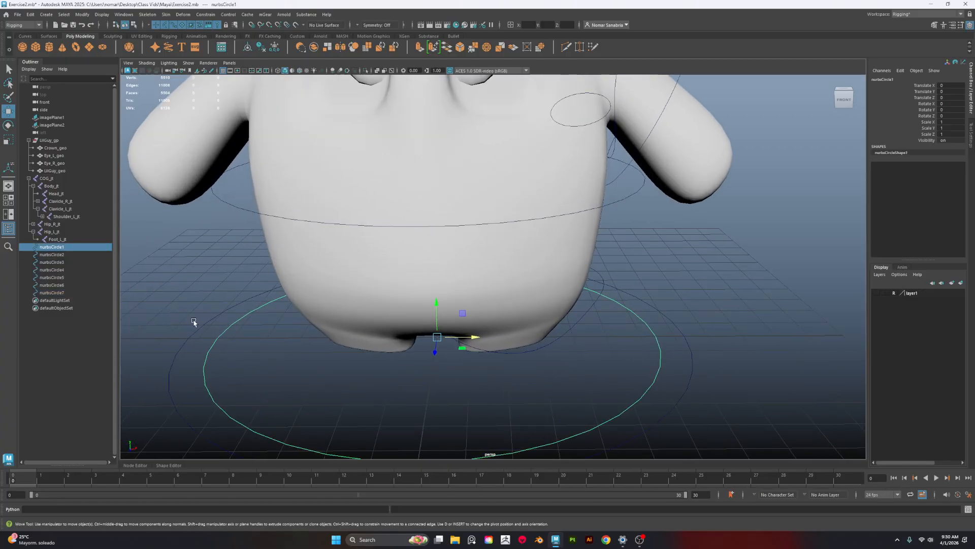
scroll(438, 386, down, 3)
scroll(562, 392, up, 3)
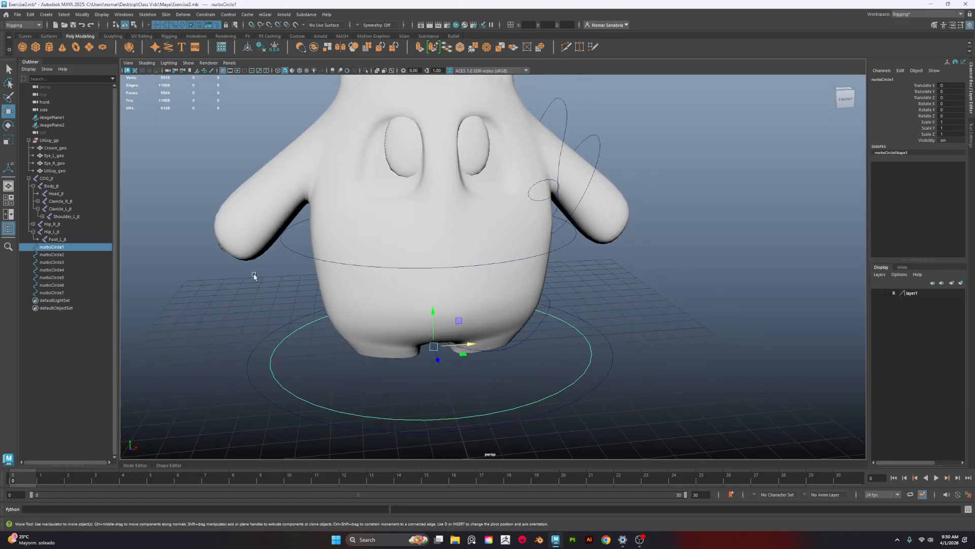
Rename the left shoulder circle to Shoulder_L_ct
click(566, 127)
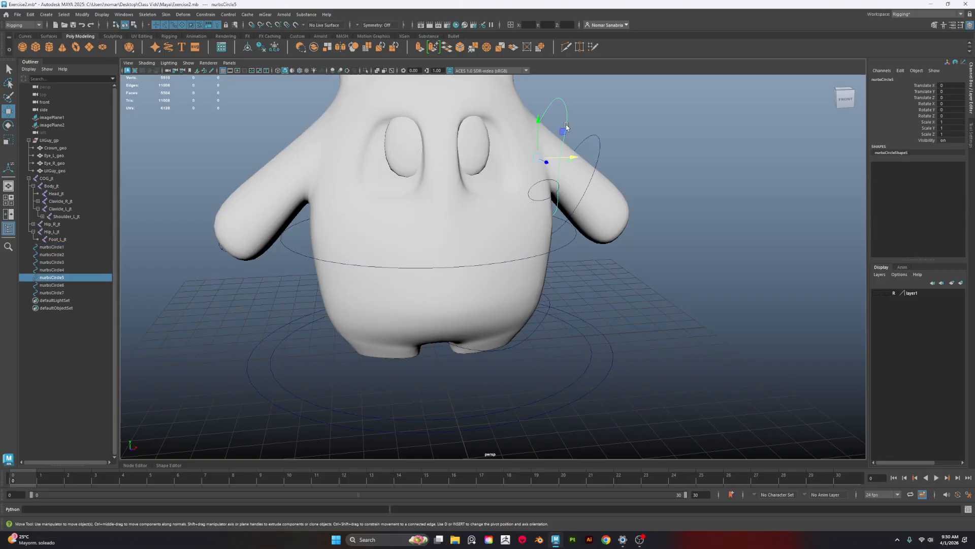
double_click(81, 278)
text(Shoulder_L_ctl)
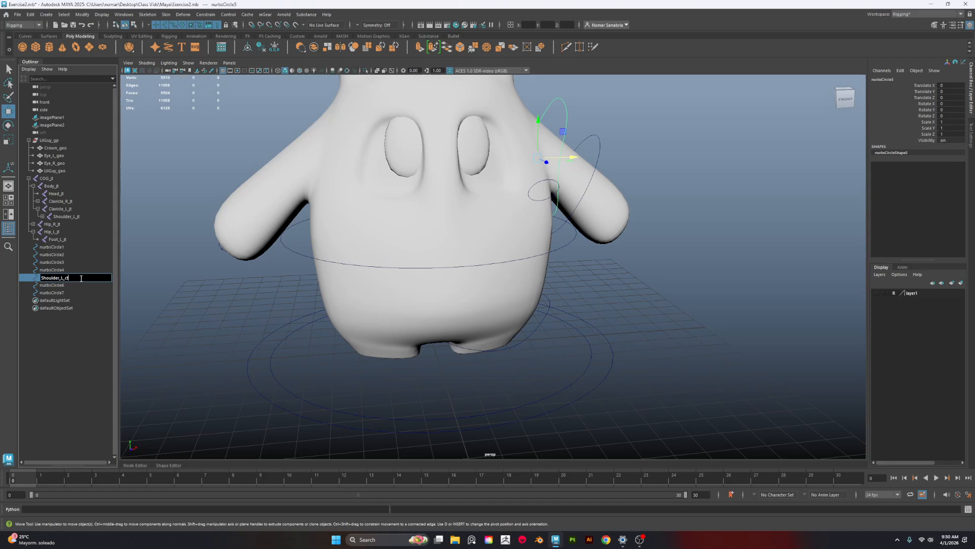
key(Return)
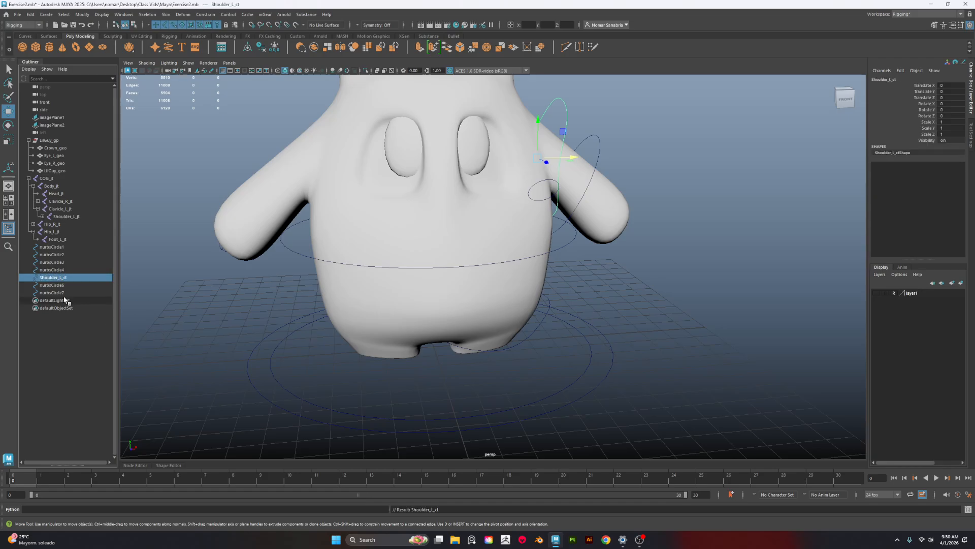
Rename the circle around the character's body to Body_ct and reselect the shoulder control
click(74, 271)
double_click(76, 271)
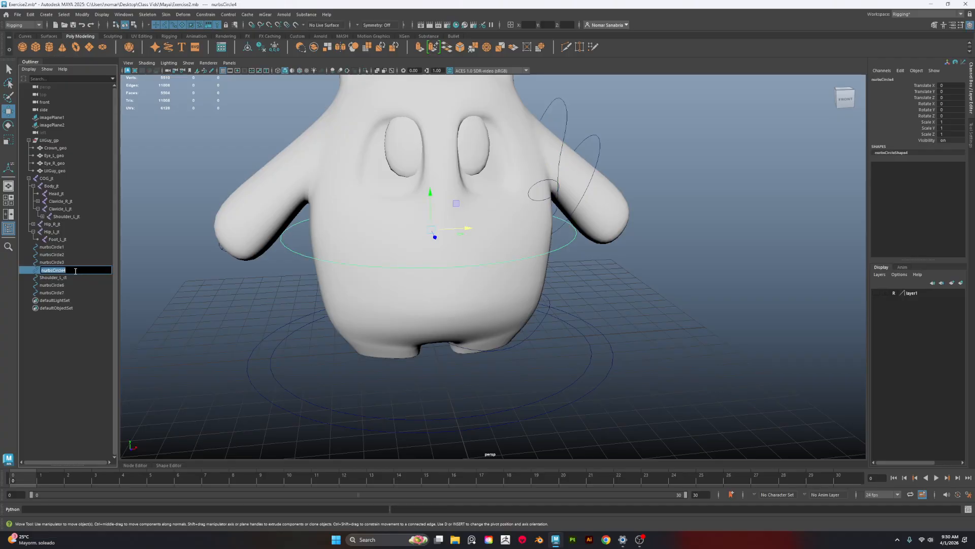
text(Body_ct)
key(Return)
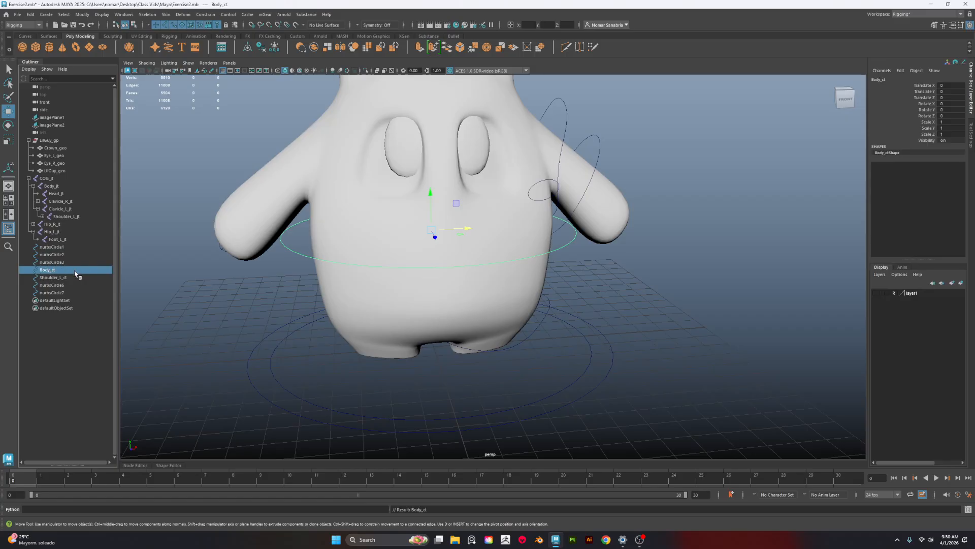
click(76, 278)
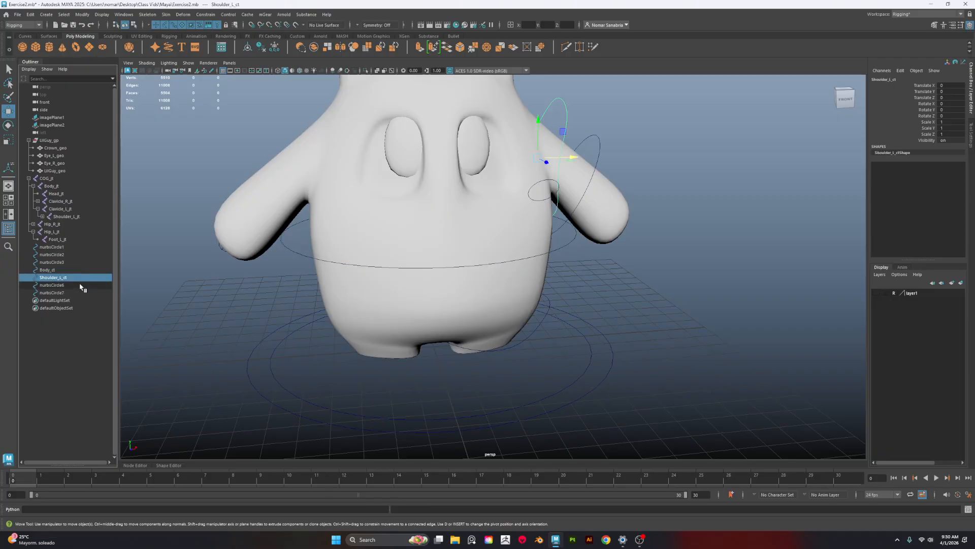
Rename the lower circle around the character's left arm as Shoulder_L_ct
click(80, 286)
double_click(80, 285)
text(Shoulder_L_ct)
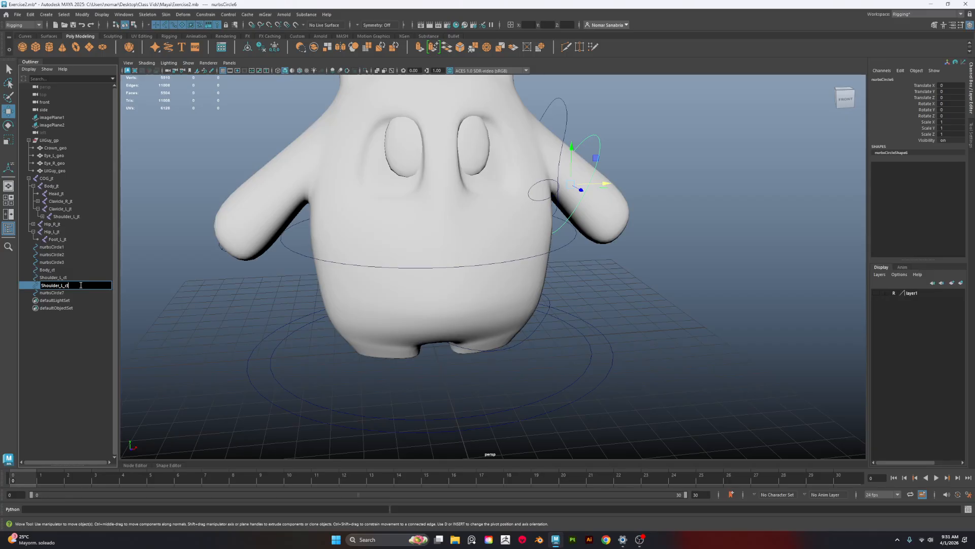
key(Return)
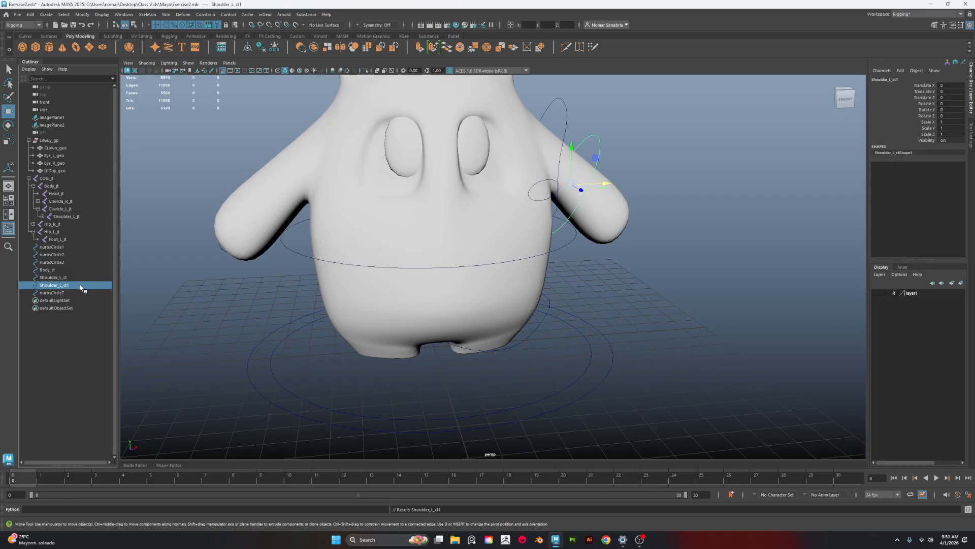
Rename the small oval circle in front of the left clavicle as Clavicle_L_ct
click(58, 293)
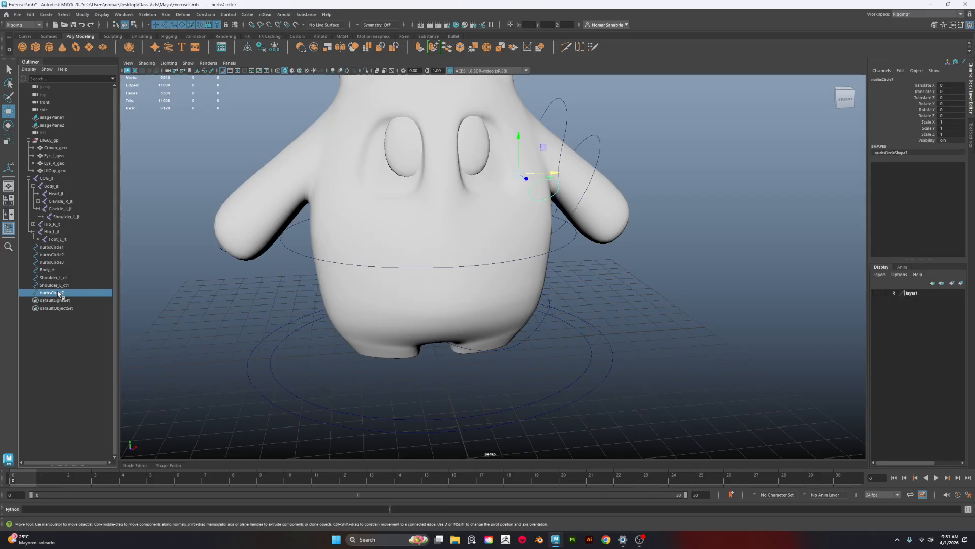
double_click(59, 293)
text(cle_L)
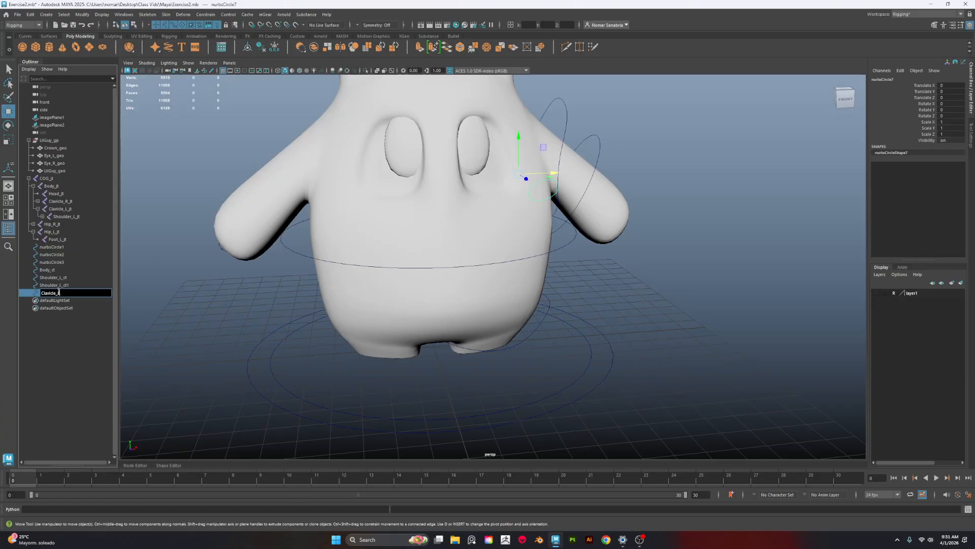
text(lavicle_L_ct)
key(Return)
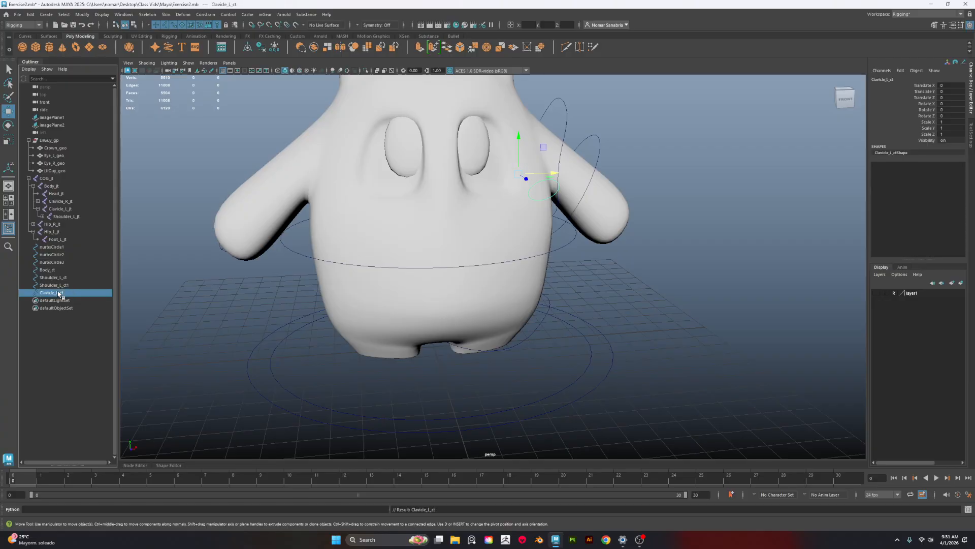
Check which objects the remaining unnamed circles are and rename the left hip circle as Hip_L_ct
click(65, 247)
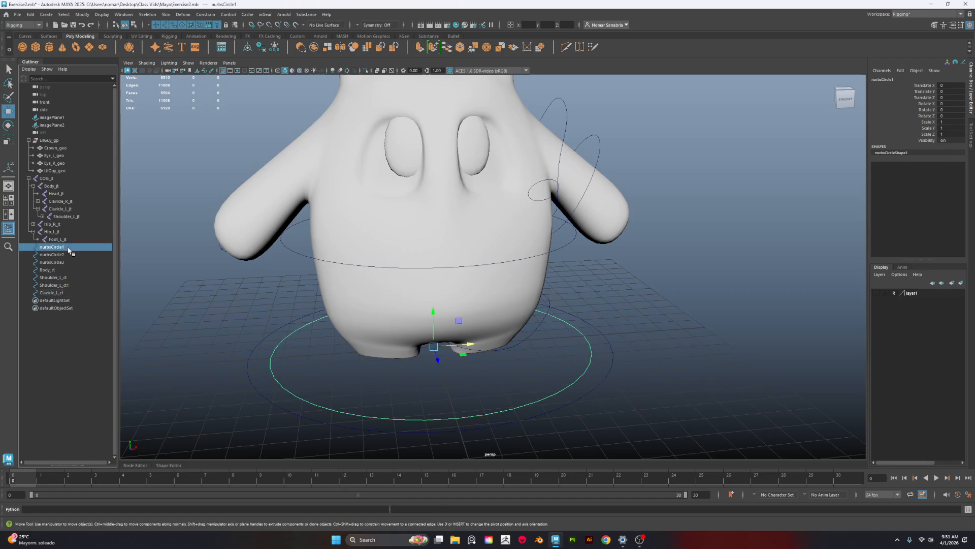
click(66, 254)
click(69, 261)
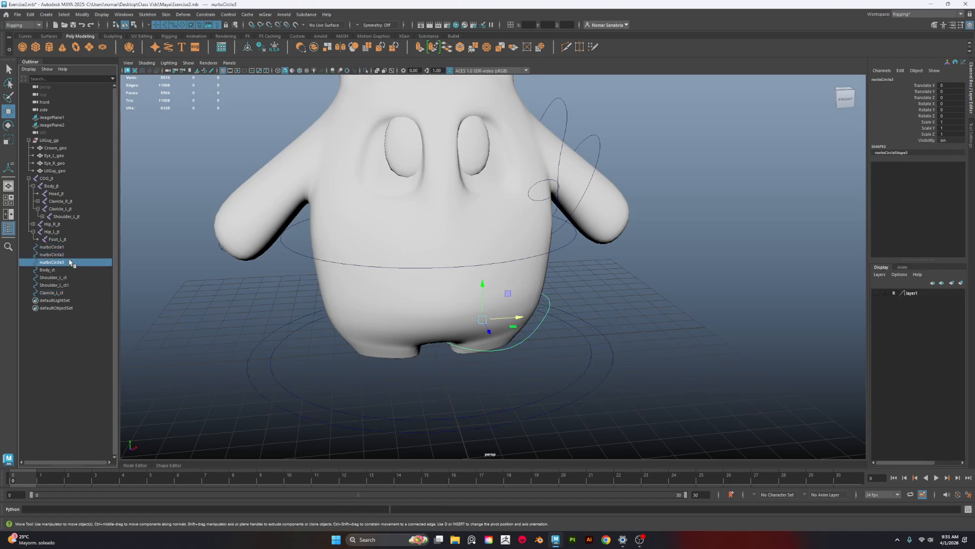
double_click(69, 262)
text(Hip_L_ct)
key(Return)
Rename the outer ground ring as Master_Ct and the inner ground ring as COG_ct
click(76, 255)
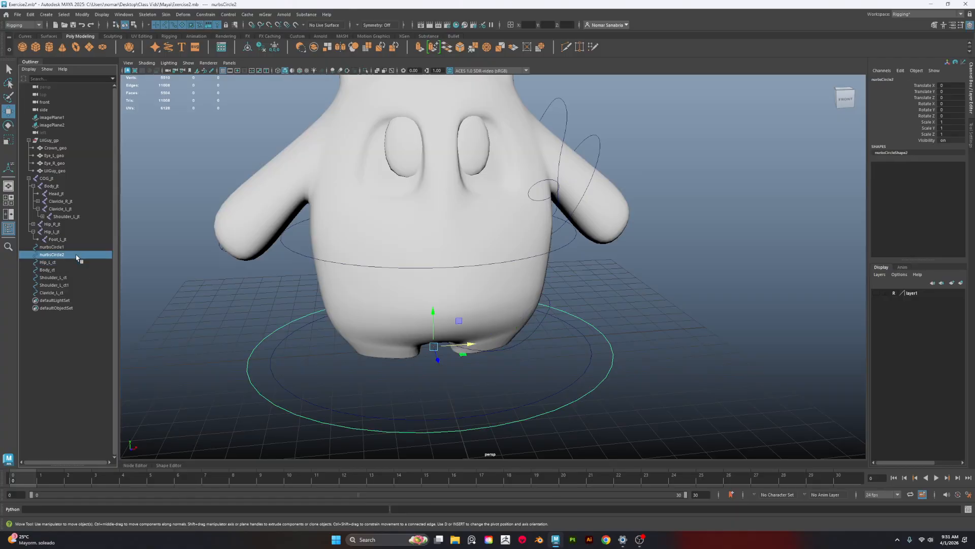
double_click(76, 255)
text(Master_Ct)
key(Return)
double_click(69, 247)
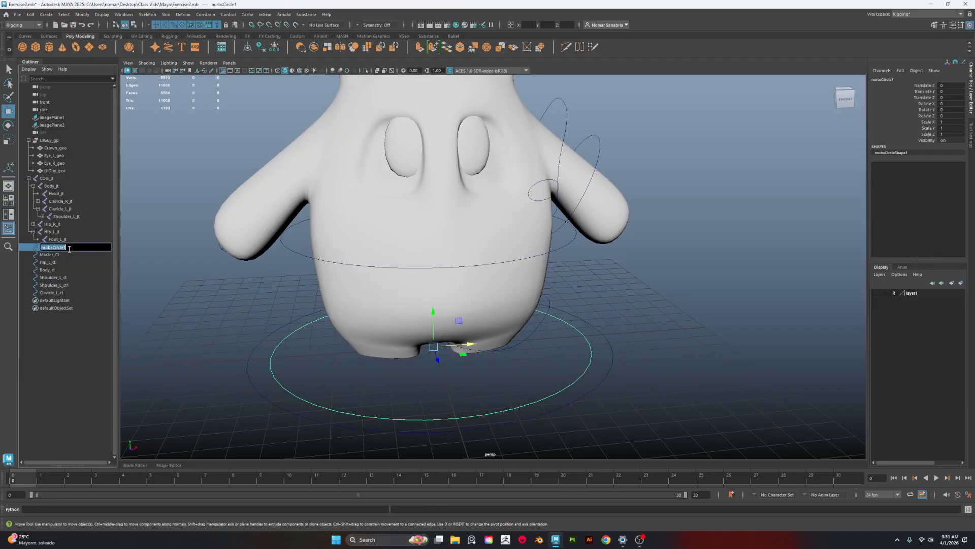
text(COG_ct)
key(Return)
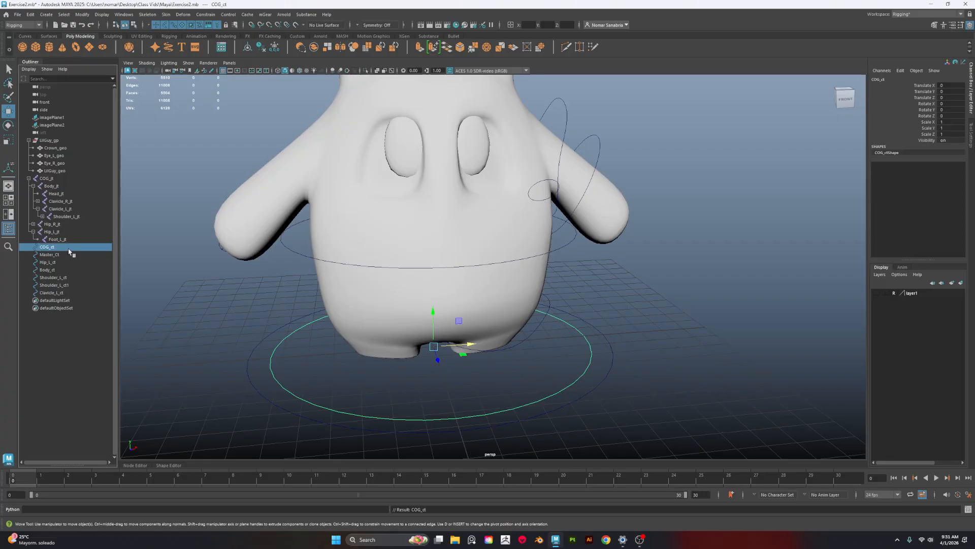
Inspect the left shoulder circle and the left arm circle around the mesh with the Rotate tool active
scroll(434, 383, down, 5)
alt+middle_drag(553, 354, 511, 369)
alt+right_drag(510, 369, 600, 403)
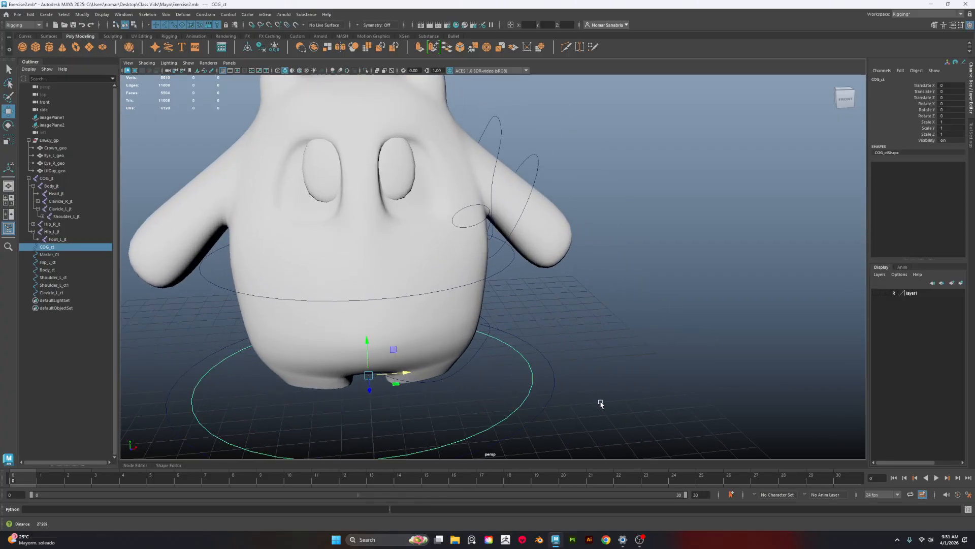
alt+middle_drag(576, 333, 589, 369)
alt+drag(590, 370, 554, 325)
click(510, 156)
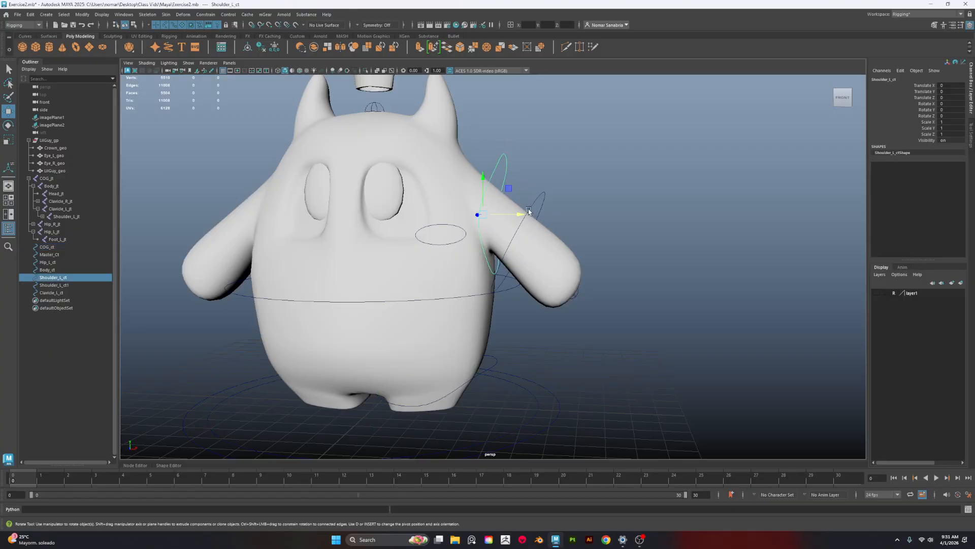
key(e)
alt+drag(581, 233, 559, 276)
alt+drag(331, 300, 478, 261)
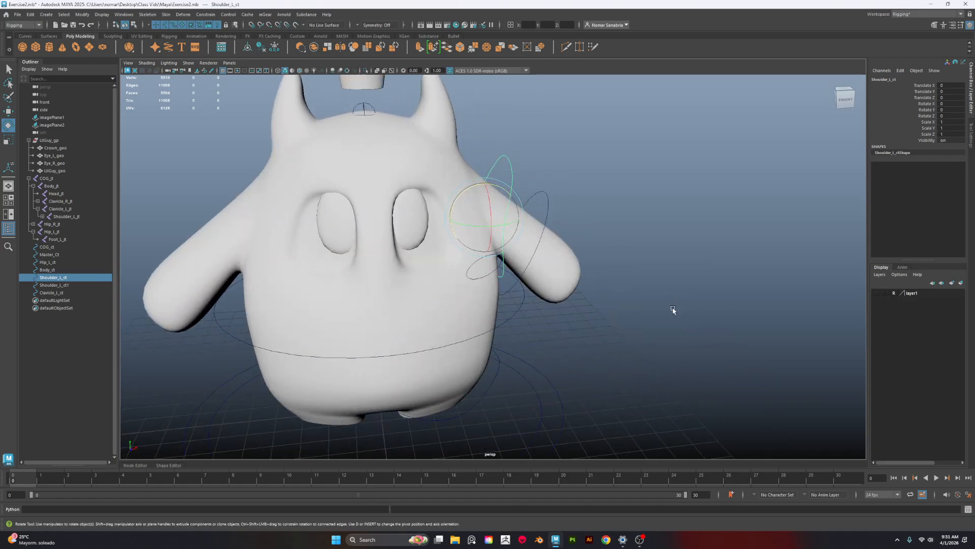
alt+right_drag(673, 310, 662, 315)
alt+drag(662, 314, 628, 275)
click(524, 125)
alt+drag(626, 180, 587, 198)
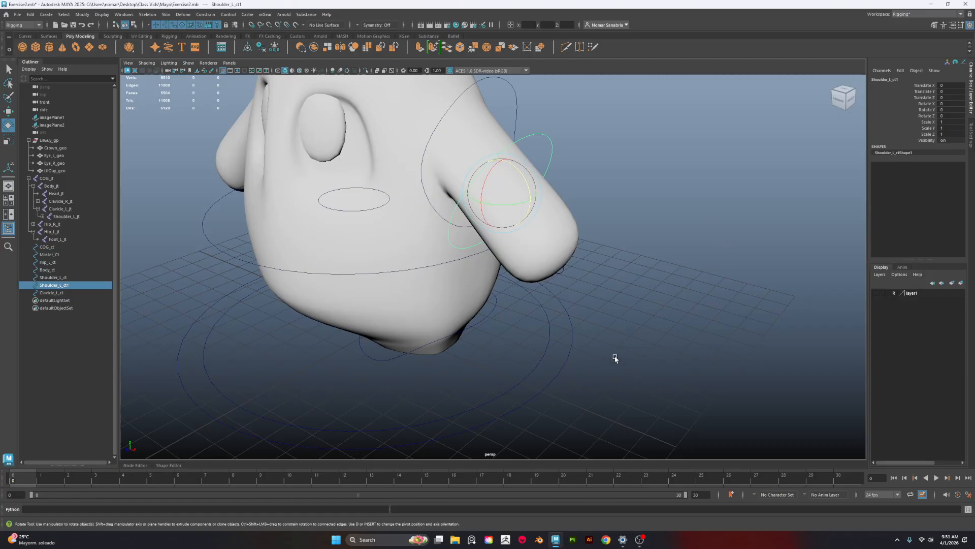
alt+drag(622, 288, 541, 274)
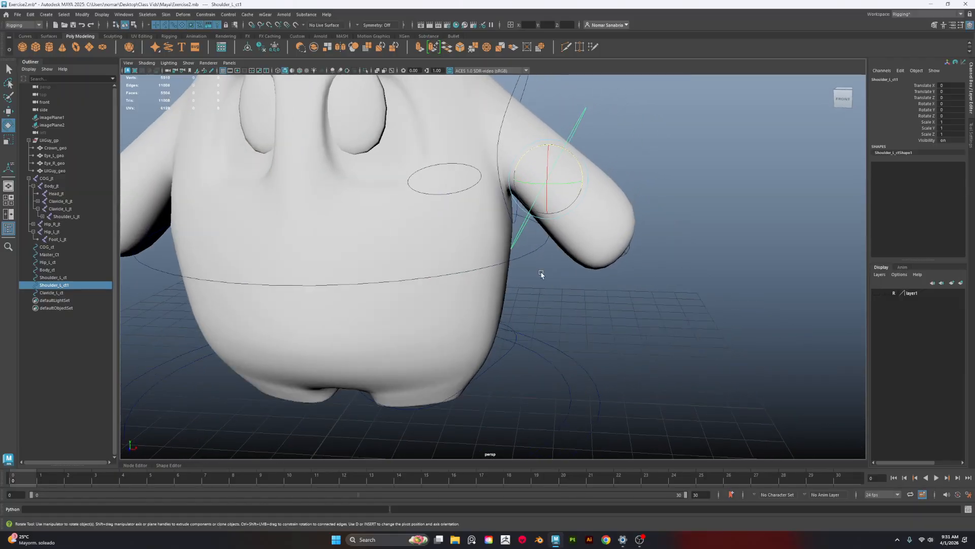
scroll(674, 282, up, 5)
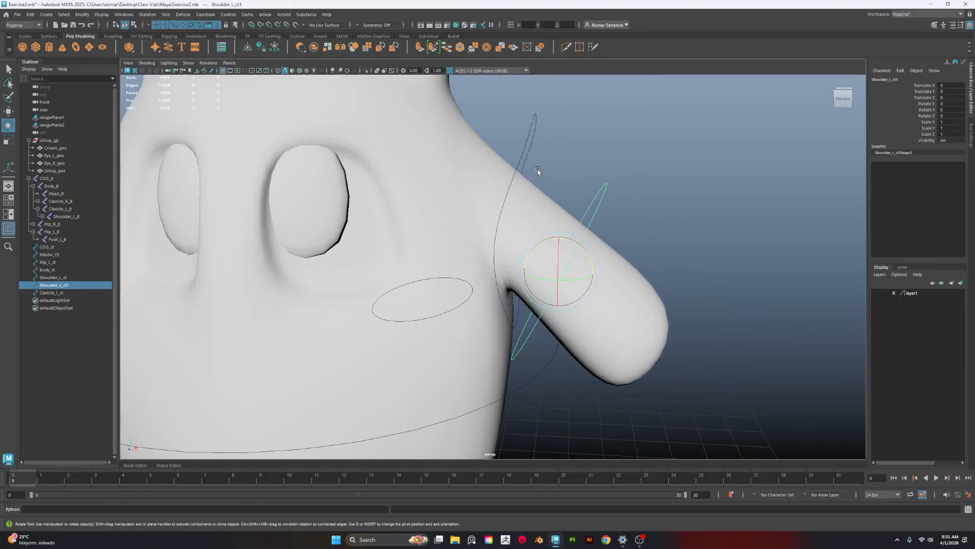
scroll(685, 157, down, 2)
scroll(703, 279, down, 4)
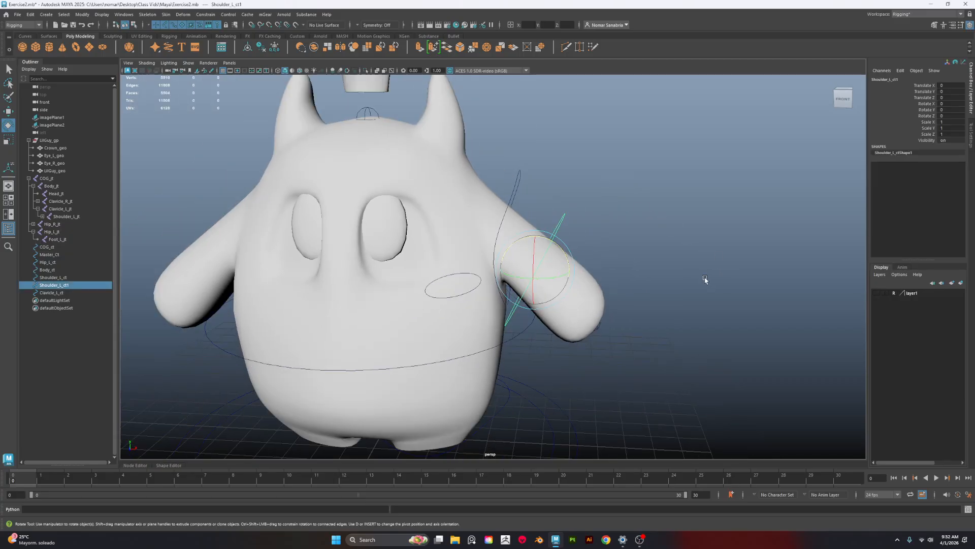
scroll(696, 257, up, 2)
scroll(704, 285, up, 2)
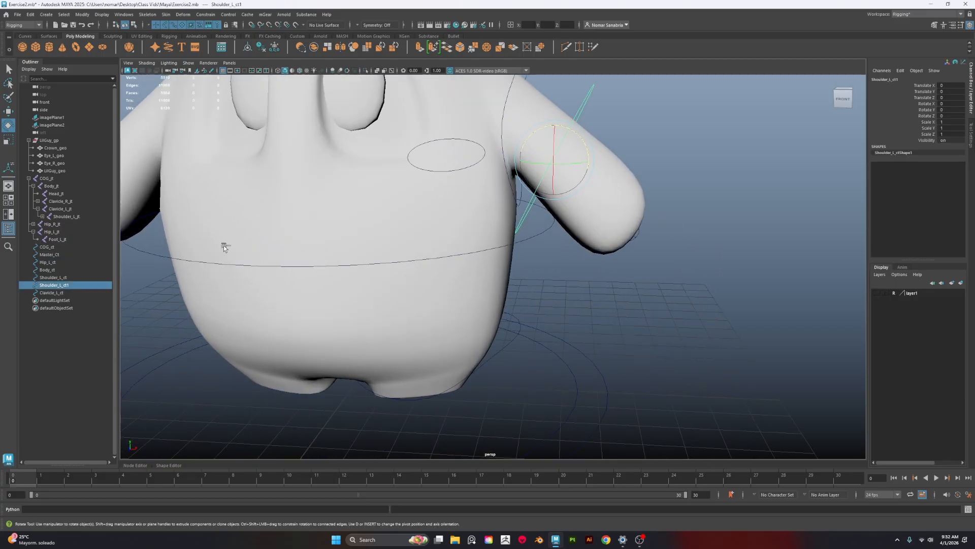
scroll(701, 333, down, 4)
alt+drag(696, 322, 702, 288)
scroll(691, 297, up, 2)
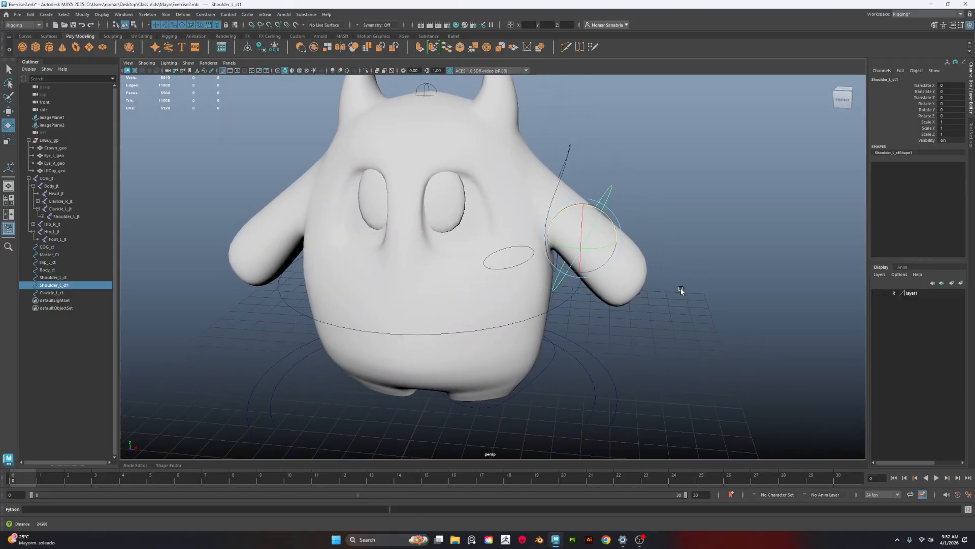
scroll(683, 295, up, 2)
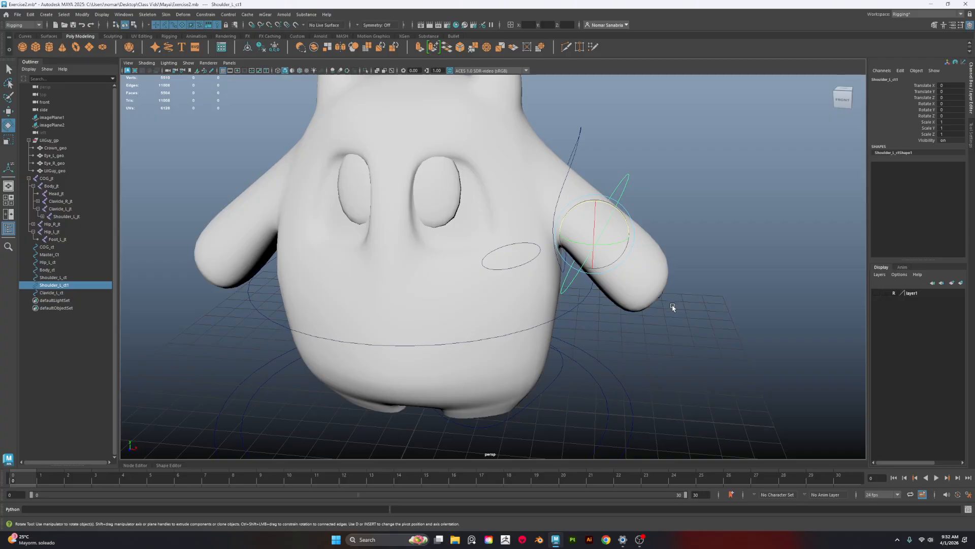
Select the left hip, arm, shoulder and clavicle control circles together and duplicate them
scroll(673, 307, down, 2)
alt+drag(572, 332, 591, 317)
click(547, 369)
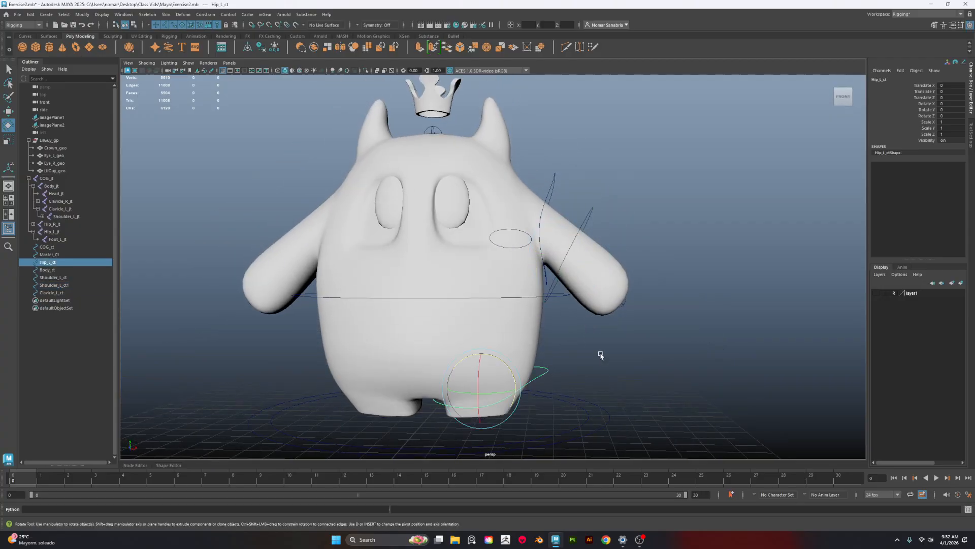
scroll(640, 305, up, 3)
shift+click(543, 159)
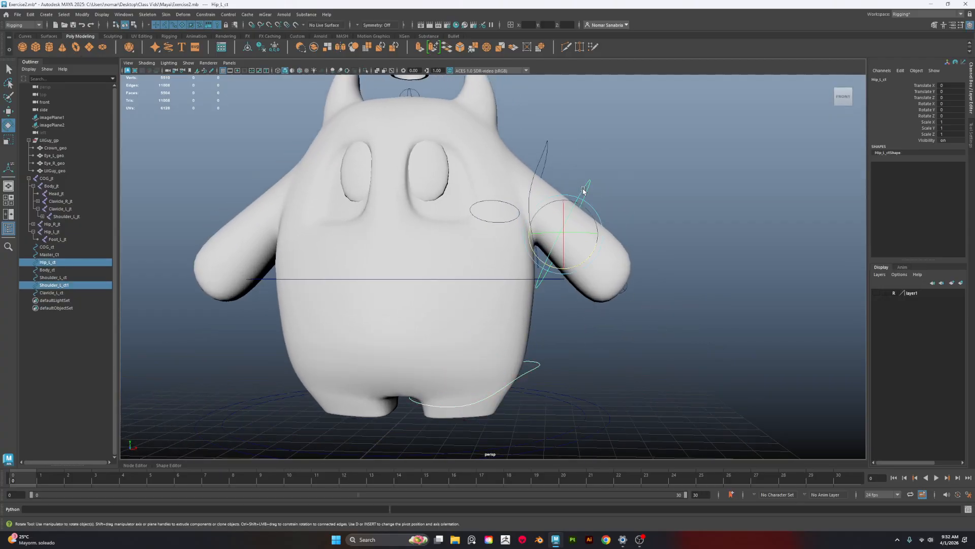
shift+click(543, 159)
shift+click(474, 216)
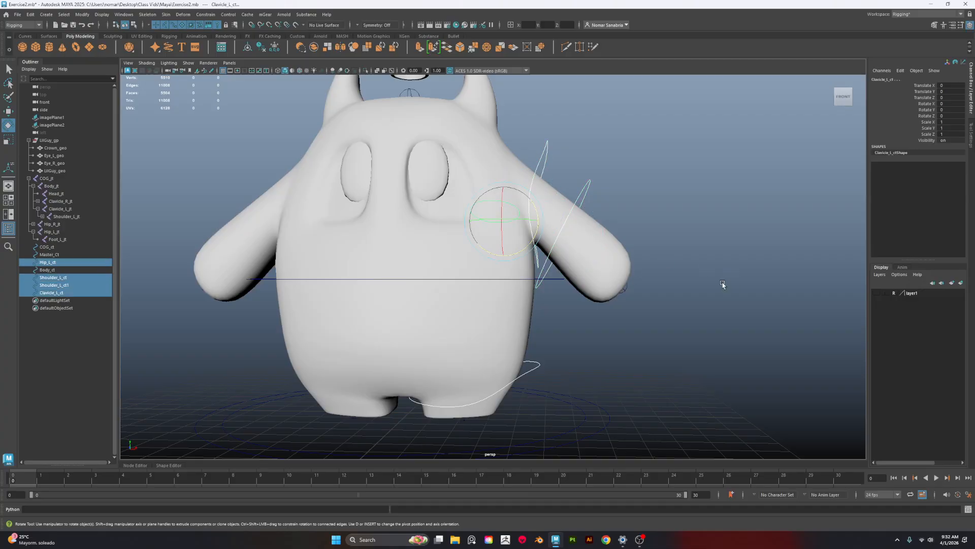
scroll(722, 285, down, 2)
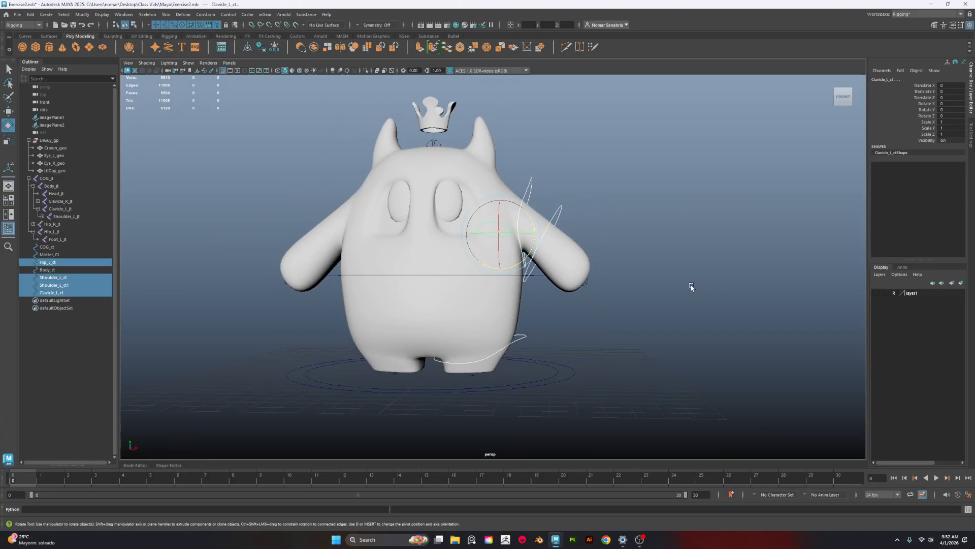
key(ctrl+d)
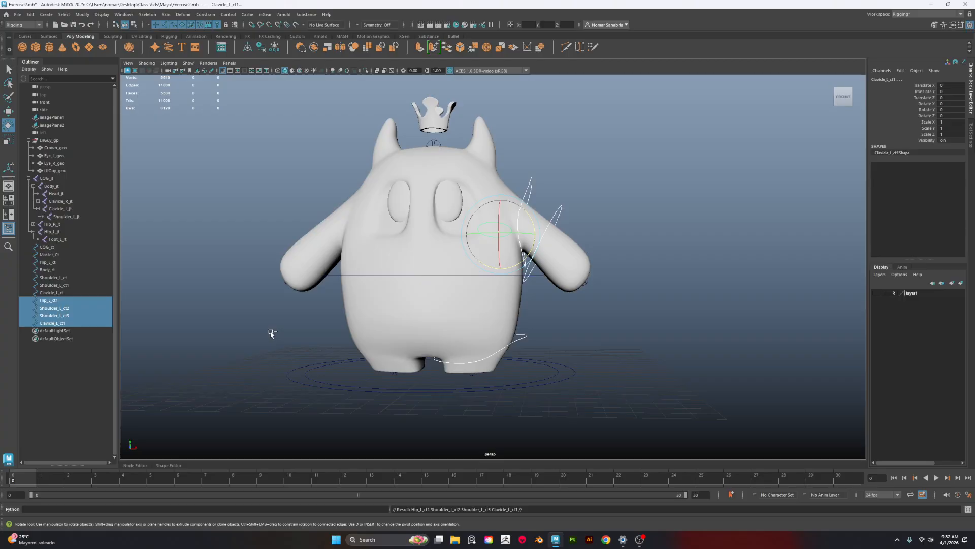
Group the duplicated circles and set the group's Scale X to -1 to mirror them to the character's right side
key(ctrl+g)
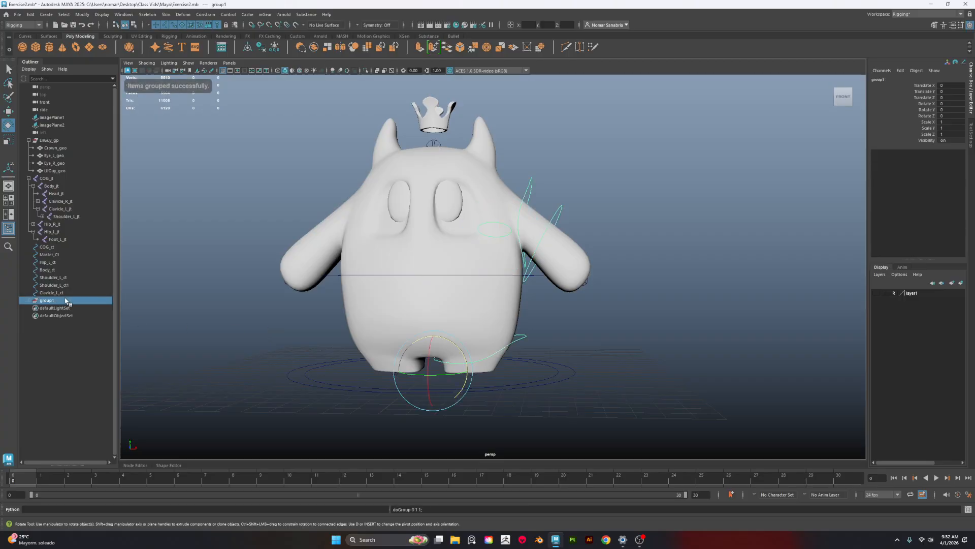
click(952, 123)
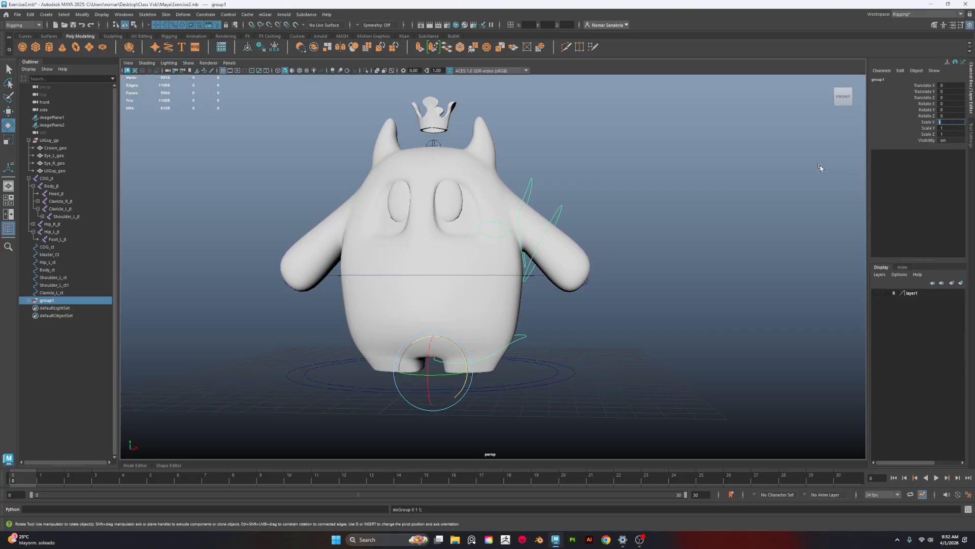
text(-1)
key(Return)
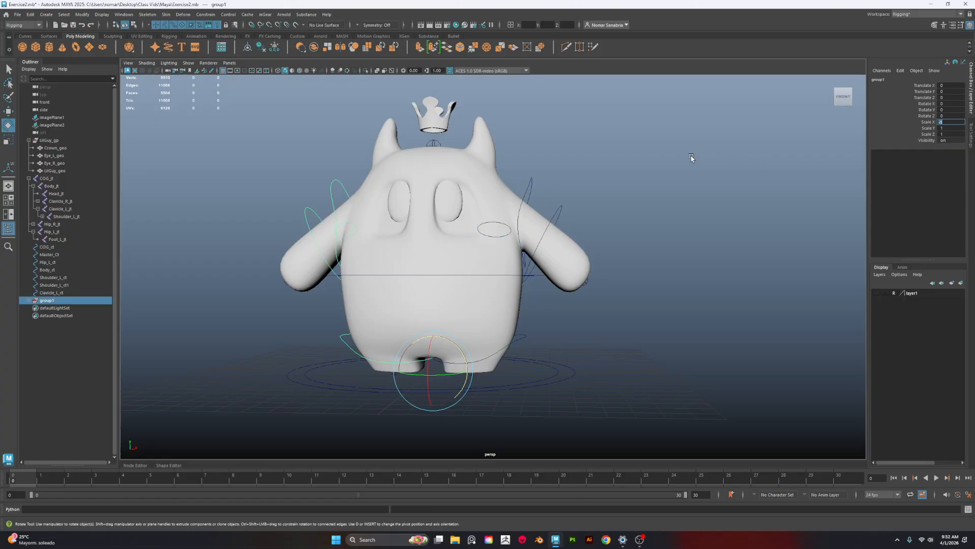
Check the mirrored circles against the mesh and freeze the transformations of their group
alt+drag(623, 280, 445, 117)
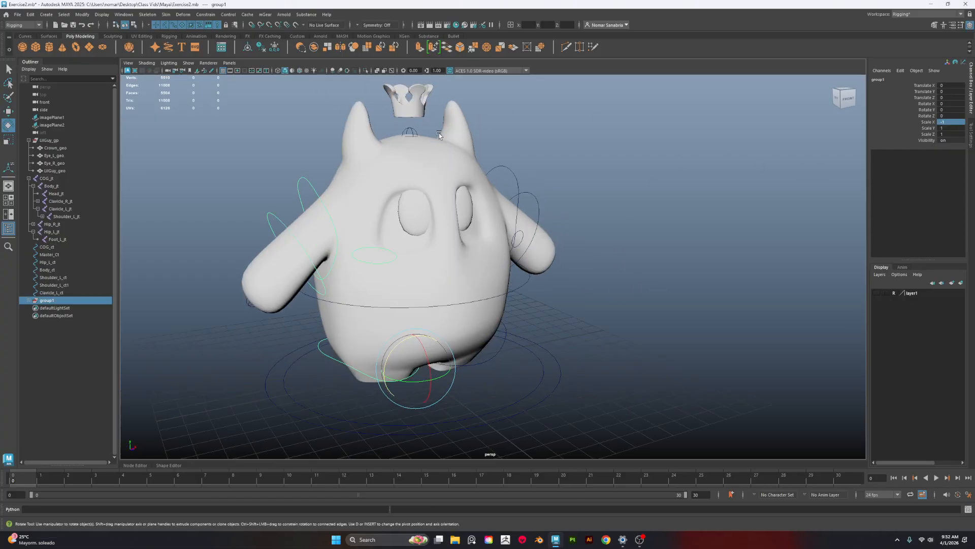
alt+right_drag(524, 189, 563, 222)
alt+drag(530, 179, 477, 152)
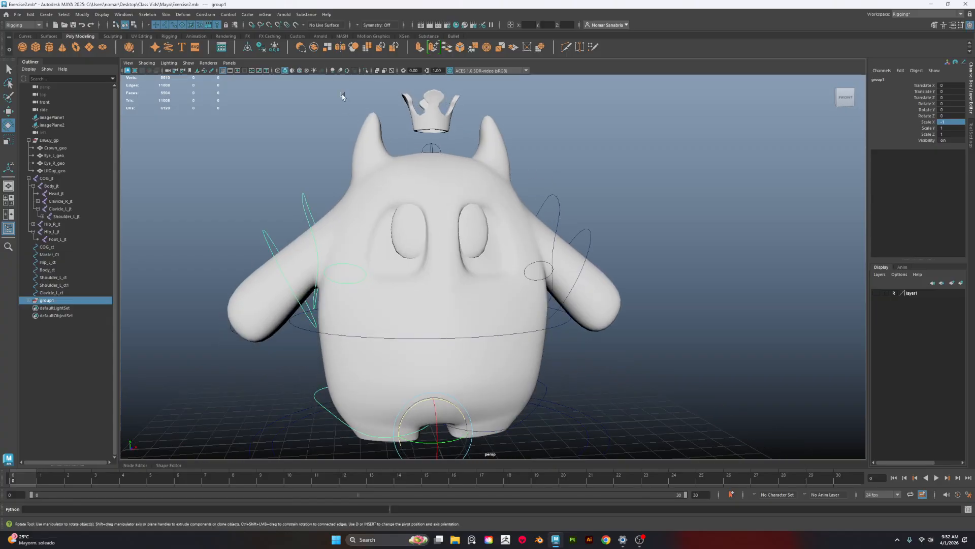
click(276, 47)
alt+middle_drag(483, 344, 480, 236)
alt+right_drag(481, 241, 495, 269)
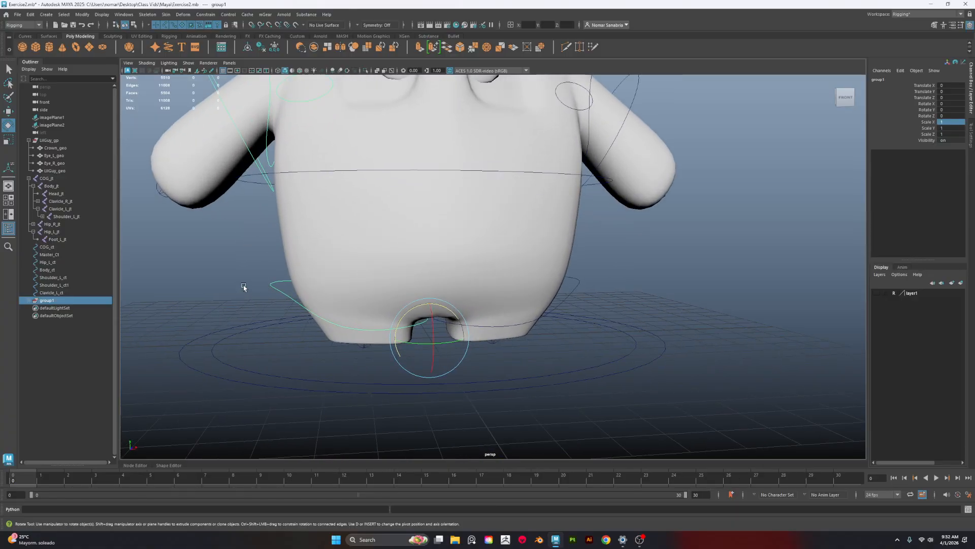
Select the four mirrored circles inside group1 and replace the L in their names with R using Search and Replace Names
click(29, 302)
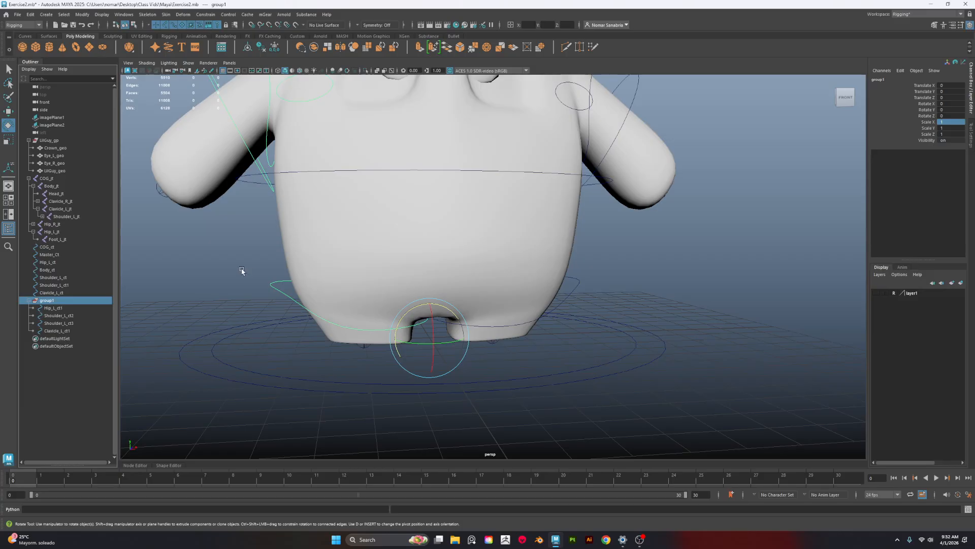
alt+middle_drag(243, 270, 260, 305)
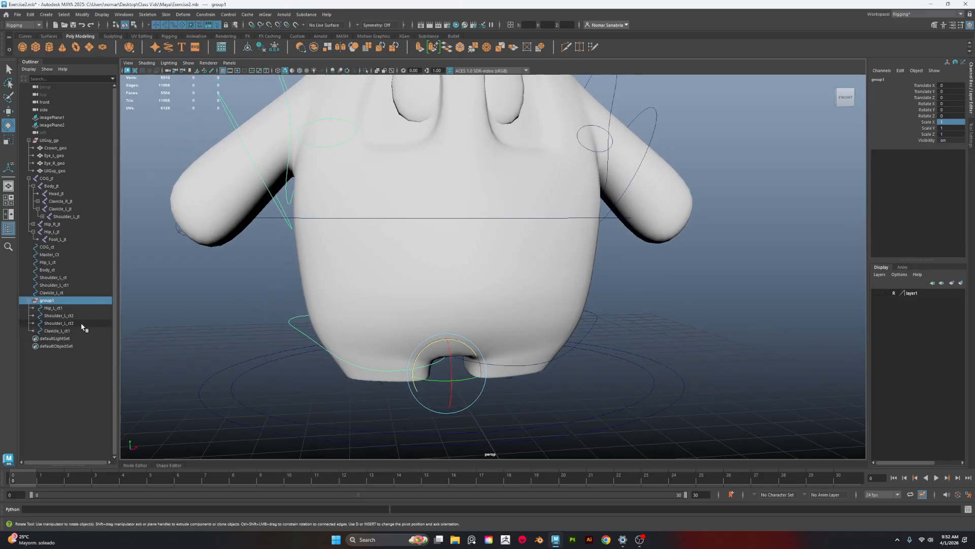
click(53, 307)
shift+click(57, 331)
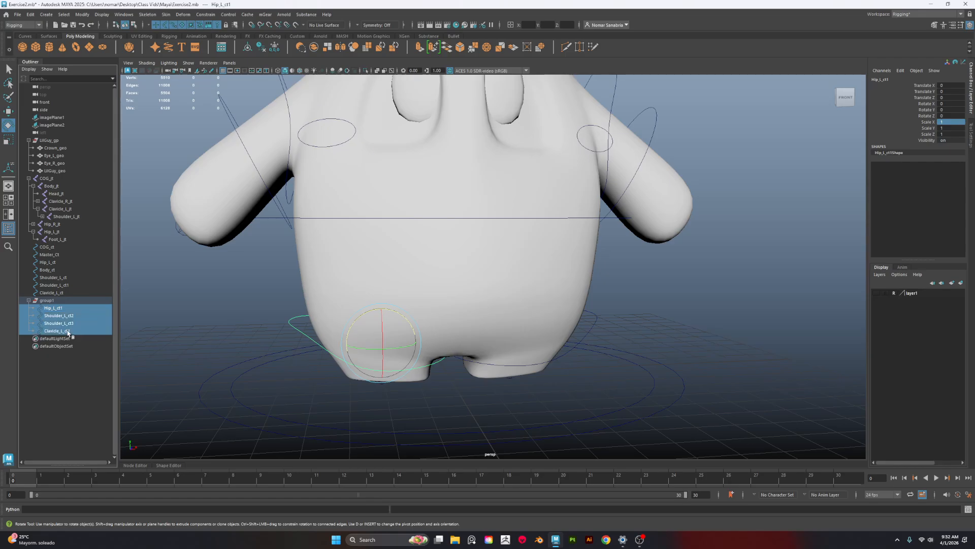
click(86, 15)
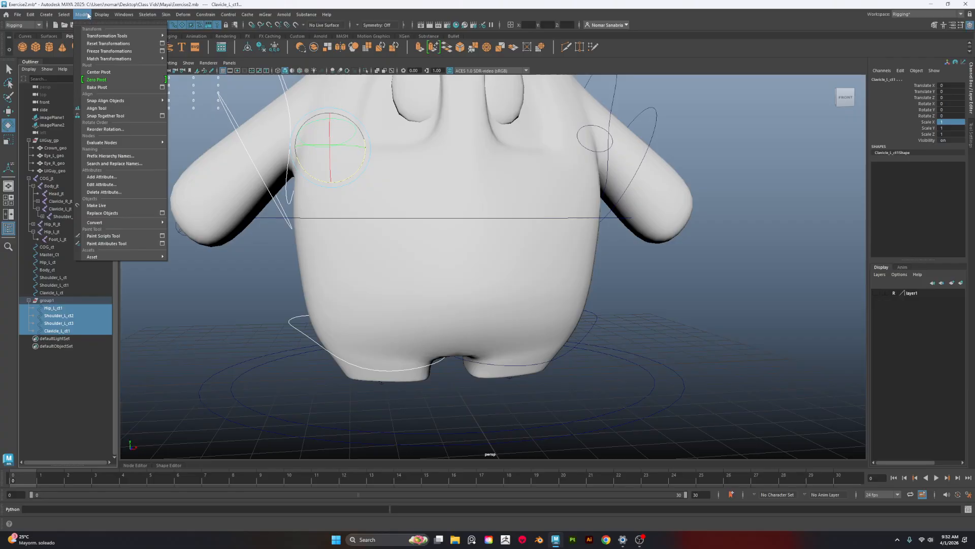
mouse_move(30, 15)
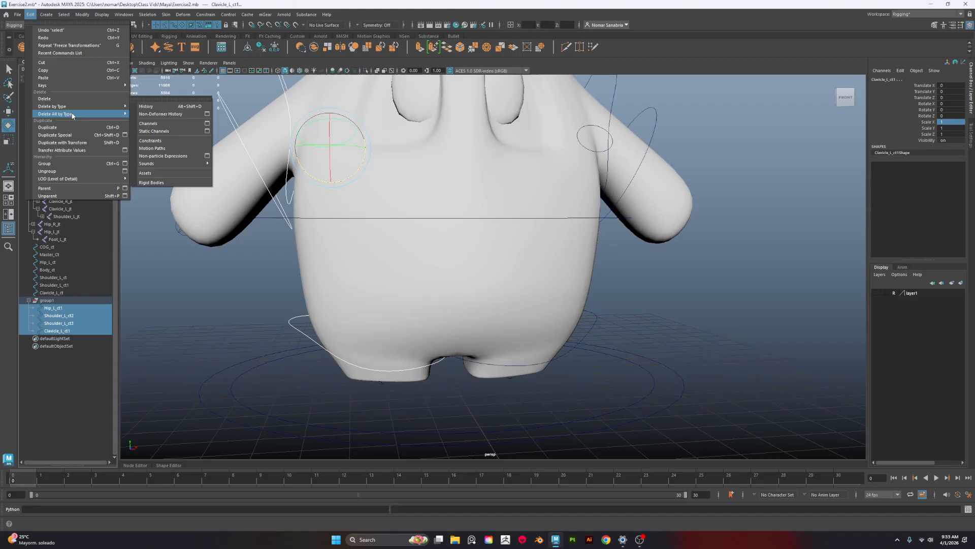
mouse_move(83, 15)
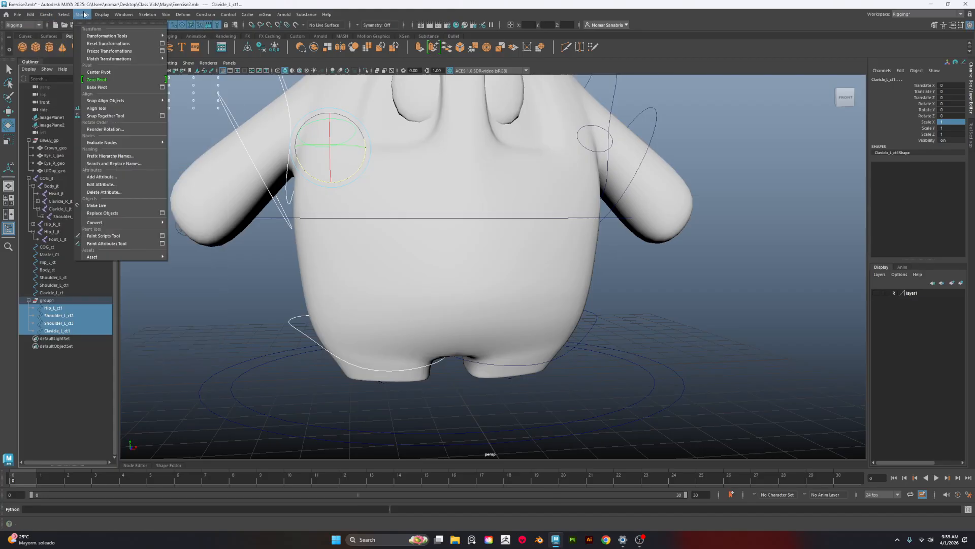
click(112, 164)
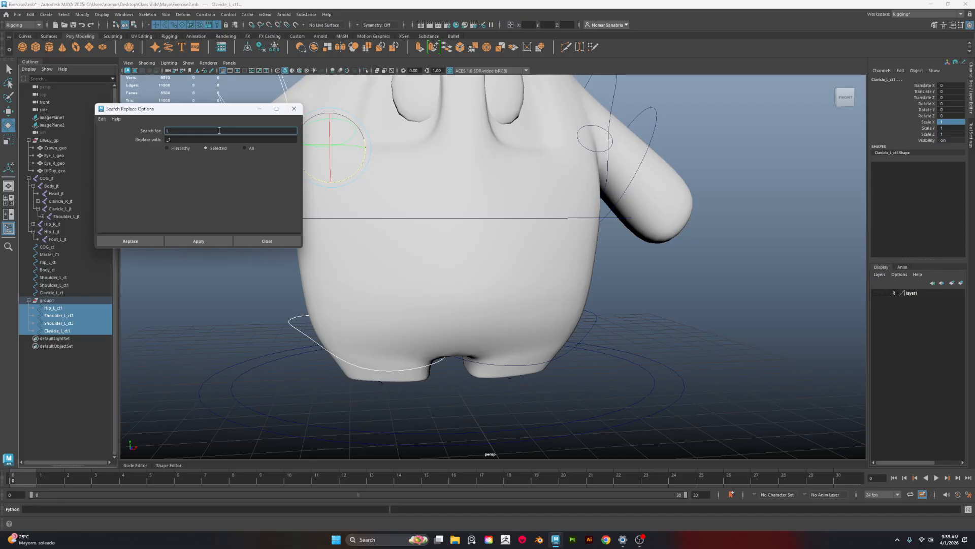
key(Tab)
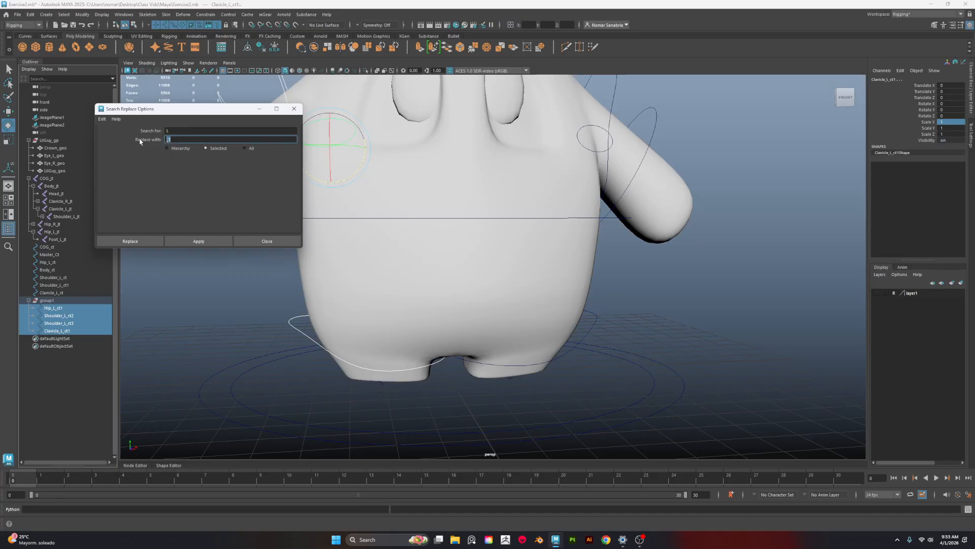
click(125, 240)
Remove the trailing numbers from the mirrored circles' names, giving Clavicle_R_ct, Shoulder_R_ct for the shoulder circle, and Hip_R_ct
double_click(77, 331)
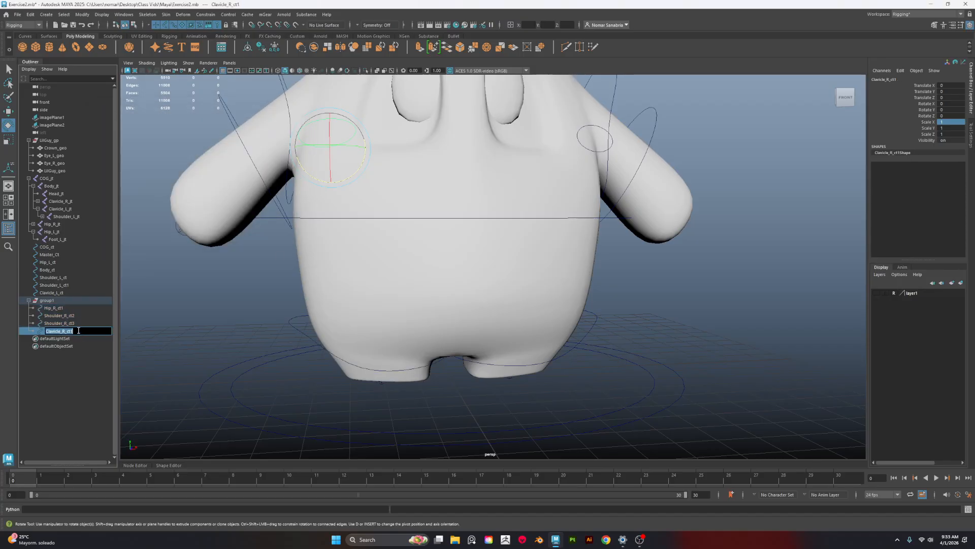
click(80, 329)
key(BackSpace)
key(Return)
double_click(84, 323)
click(85, 322)
key(BackSpace)
key(Return)
double_click(85, 316)
click(86, 315)
key(BackSpace)
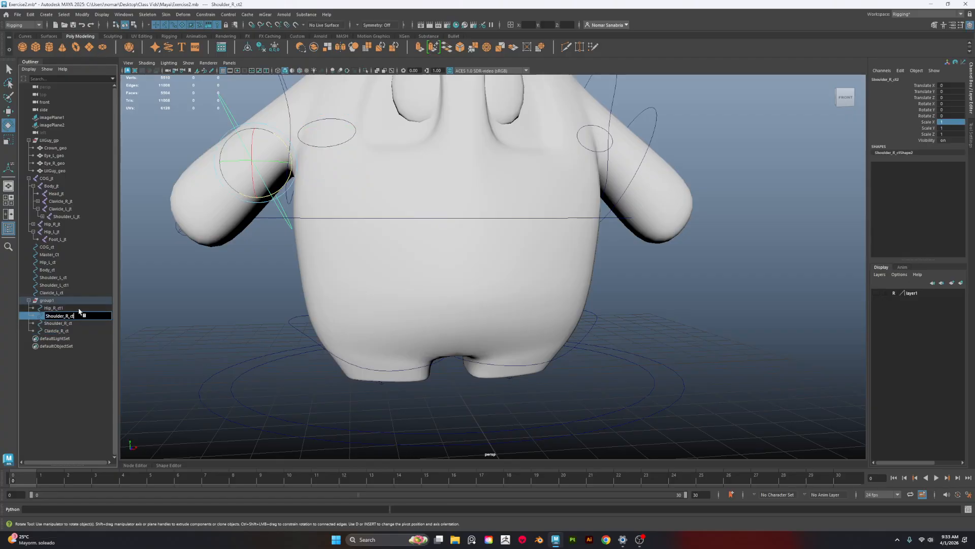
double_click(81, 309)
click(81, 308)
key(BackSpace)
key(Return)
Try to strip the trailing number from the right arm circle's name, and undo the circle's accidental deletion
double_click(84, 316)
click(87, 316)
key(BackSpace)
text(t)
key(Return)
key(Delete)
click(66, 315)
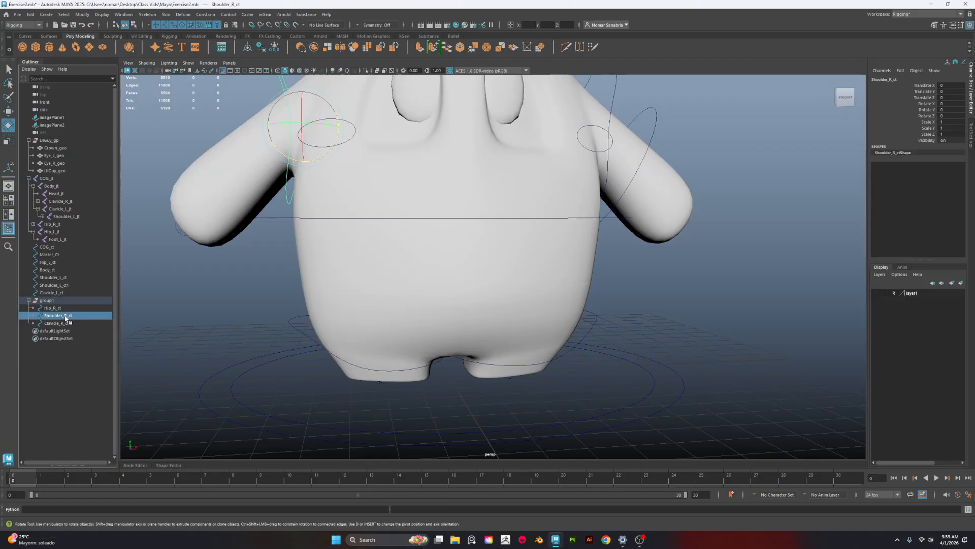
key(ctrl+z)
key(ctrl+z)
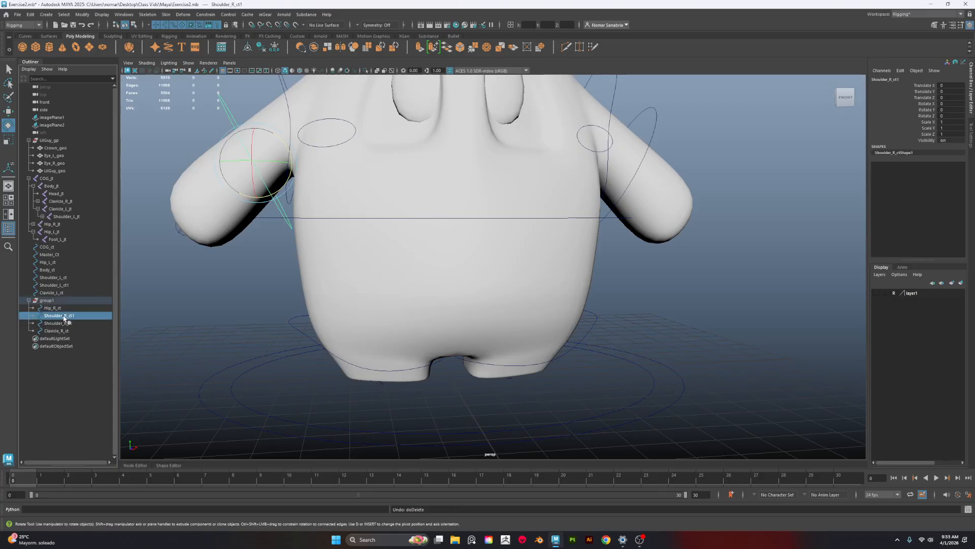
Rename the left arm circle Shoulder_L_ct1 to Elbow_L_ct
alt+middle_drag(235, 299, 223, 349)
click(75, 286)
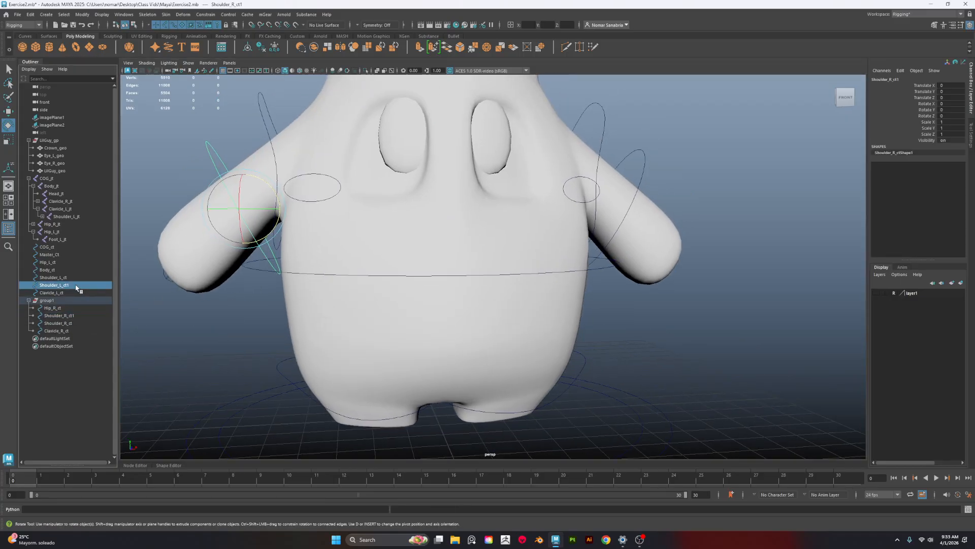
click(88, 285)
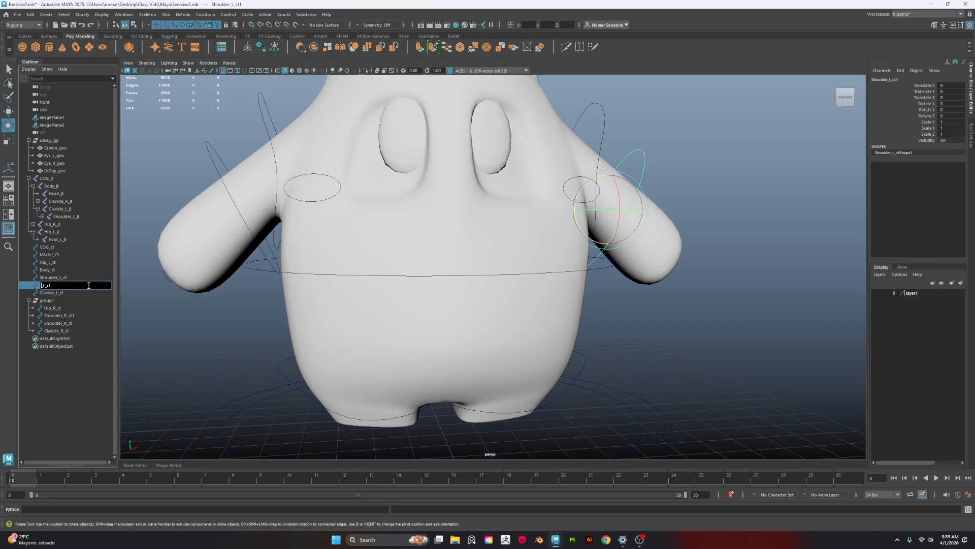
text(Elbow)
key(Return)
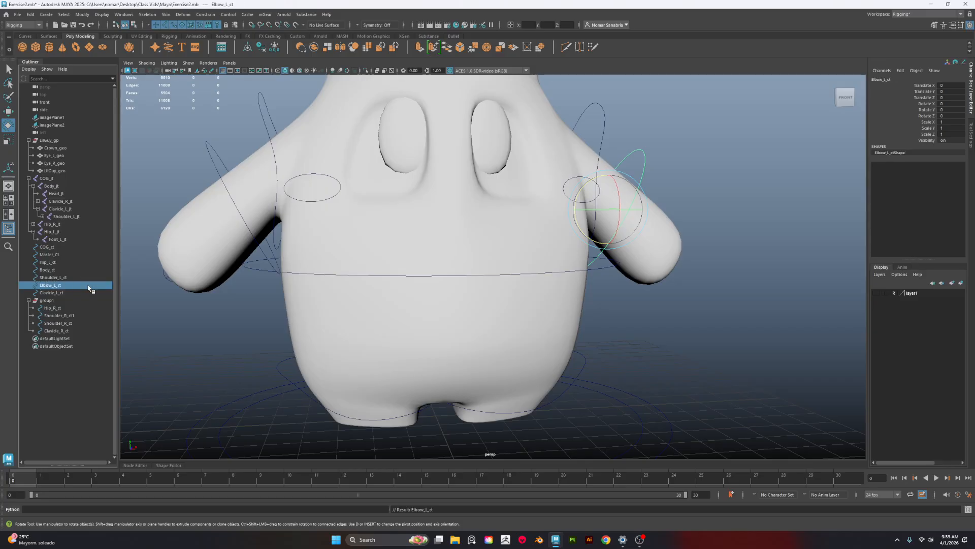
Rename the mirrored right arm circle Shoulder_R_ct1 to Elbow_R_ct
click(68, 330)
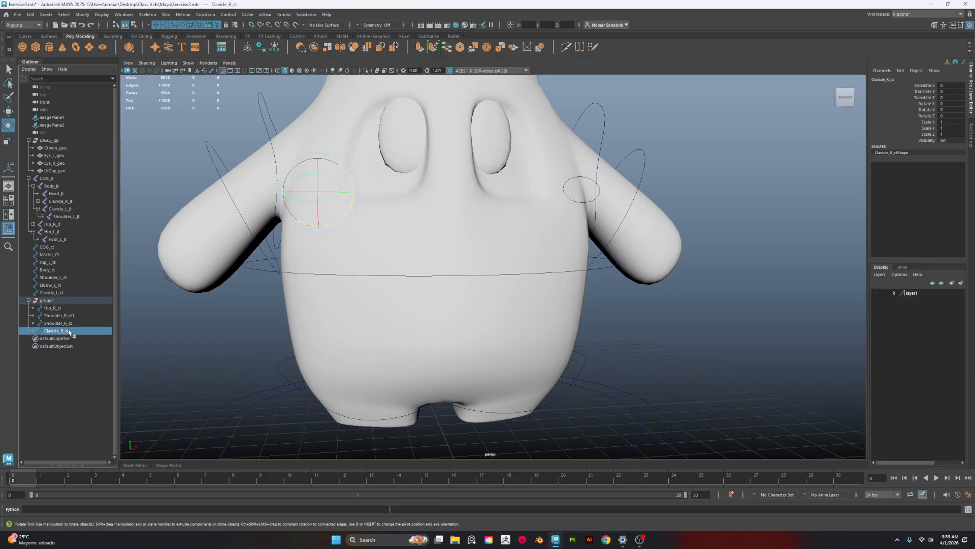
double_click(76, 323)
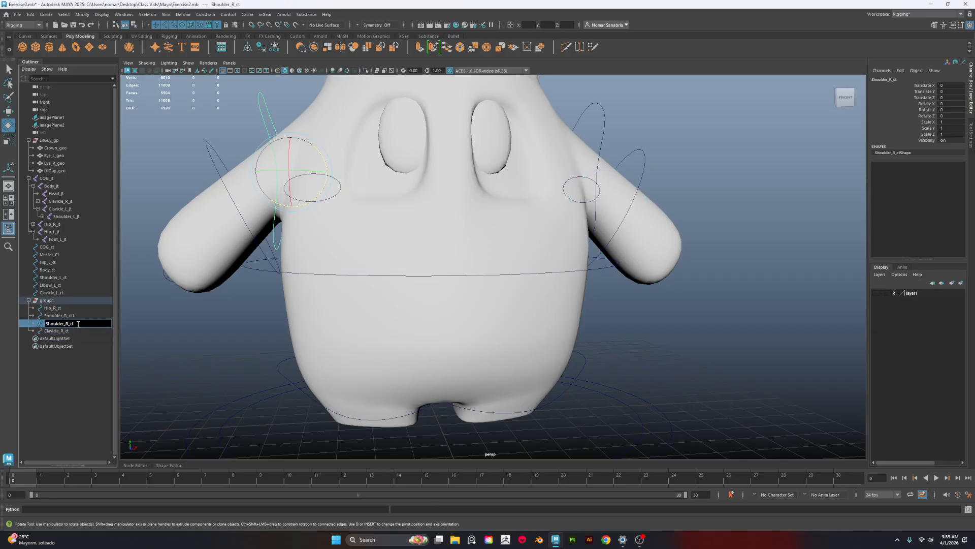
double_click(81, 316)
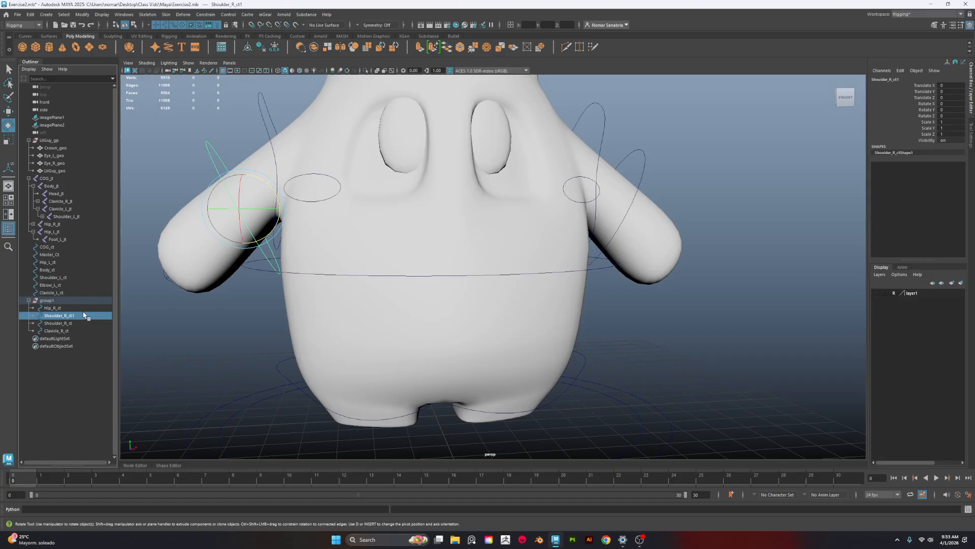
click(84, 316)
key(Return)
alt+drag(325, 326, 240, 326)
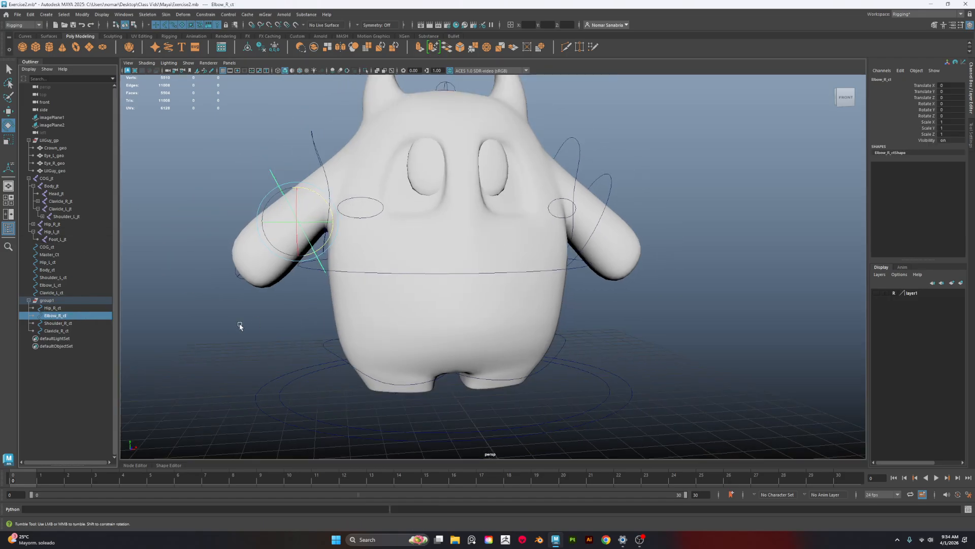
Unparent the four right-side control circles from group1 and delete the empty group
click(76, 308)
shift+click(76, 330)
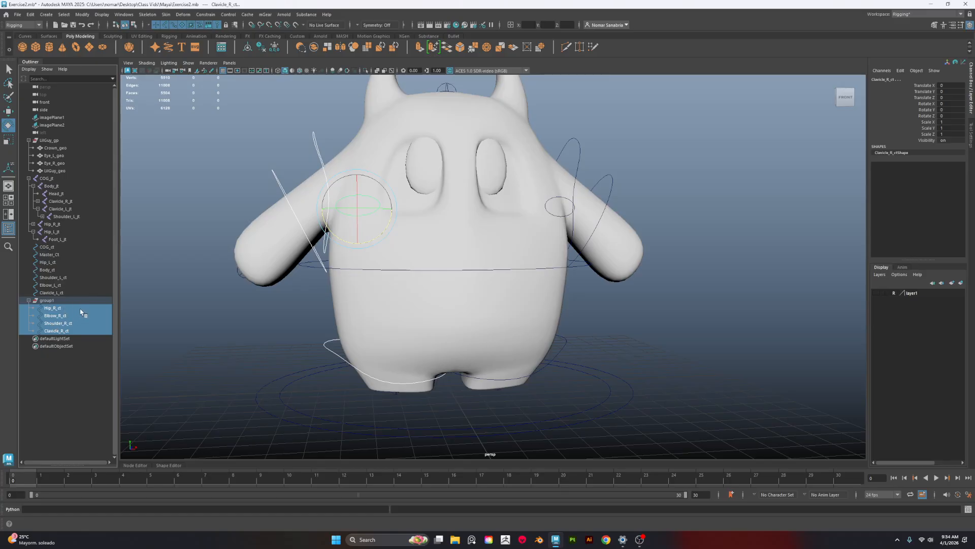
key(shift+p)
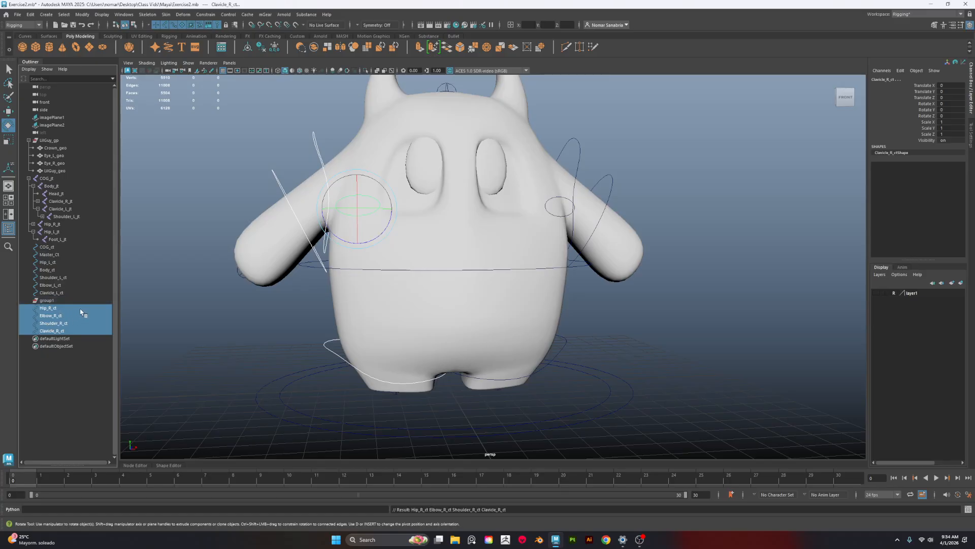
click(53, 301)
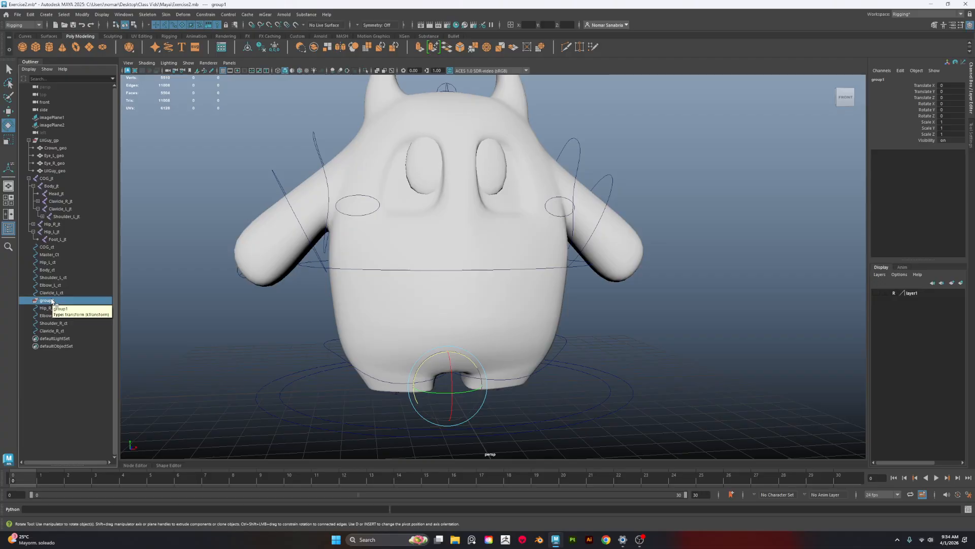
key(Delete)
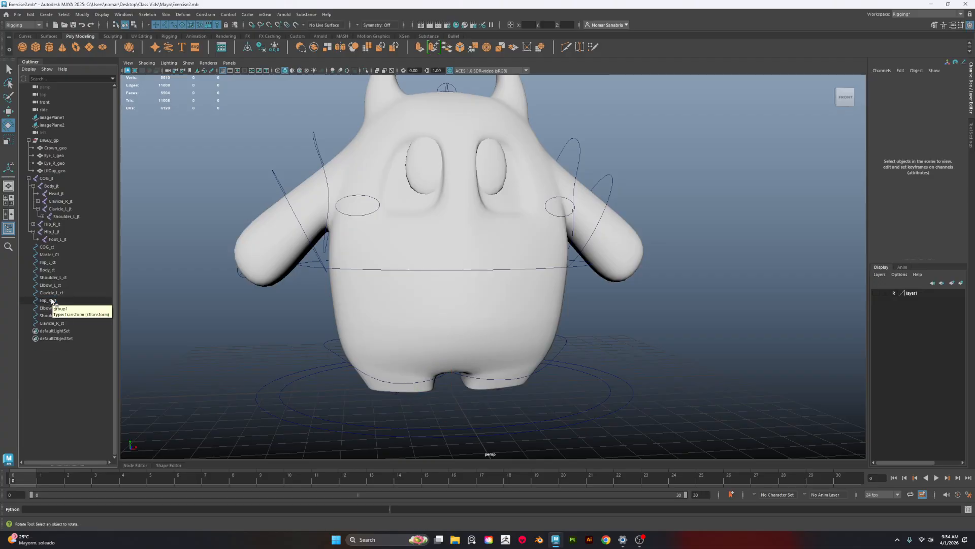
Check each named control circle from Clavicle_R_ct up to COG_ct by selecting them one after another
click(59, 323)
click(61, 316)
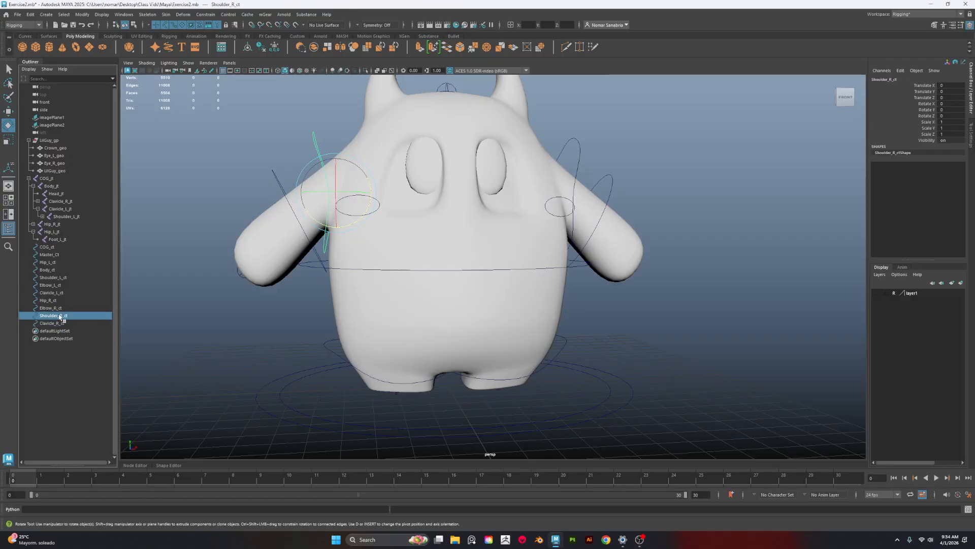
click(62, 308)
click(61, 300)
click(61, 292)
click(60, 285)
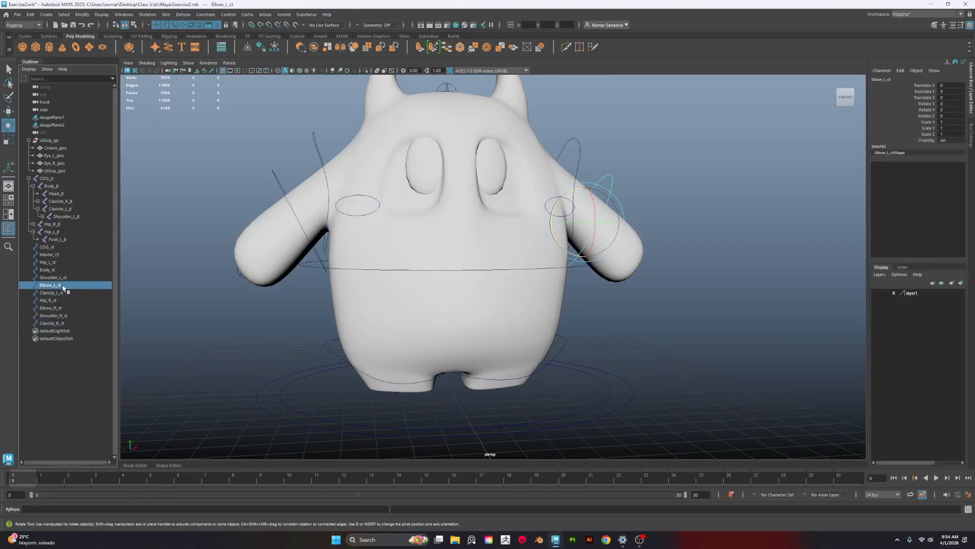
click(60, 277)
click(60, 269)
click(59, 262)
click(59, 254)
click(59, 247)
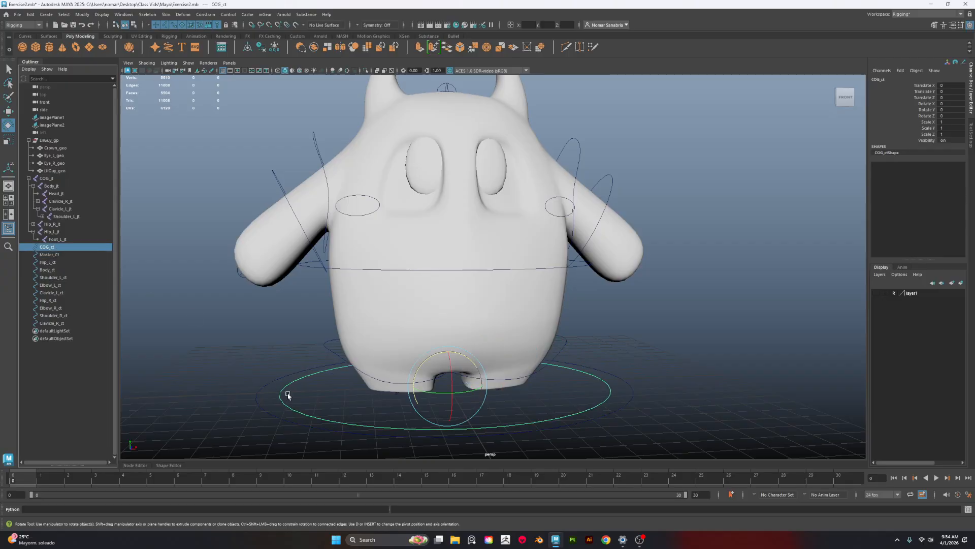
Hide the character's body mesh to expose the joints and control circles
scroll(548, 365, down, 5)
alt+drag(625, 332, 634, 311)
scroll(635, 325, up, 4)
alt+drag(643, 356, 599, 355)
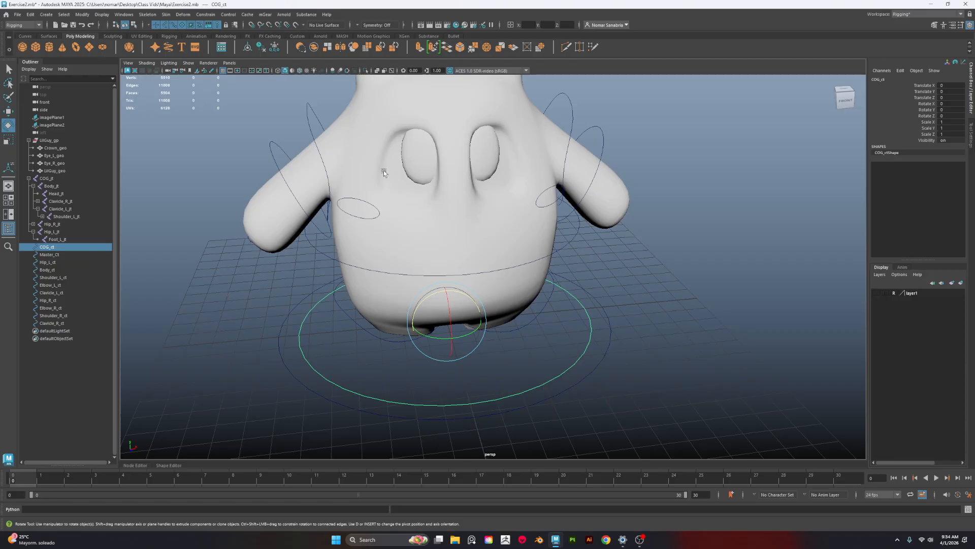
alt+drag(383, 170, 511, 273)
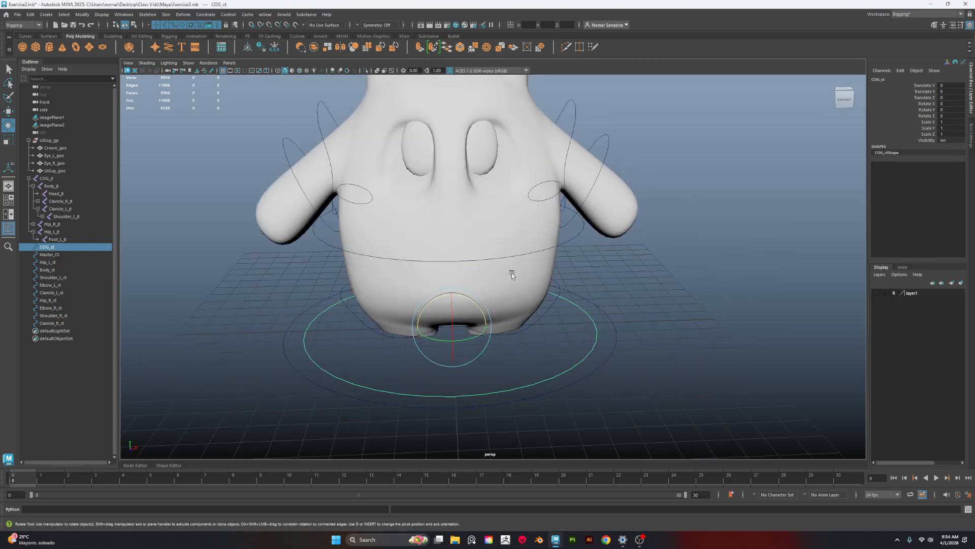
alt+middle_drag(511, 273, 468, 314)
alt+right_drag(467, 314, 533, 389)
click(424, 274)
key(f)
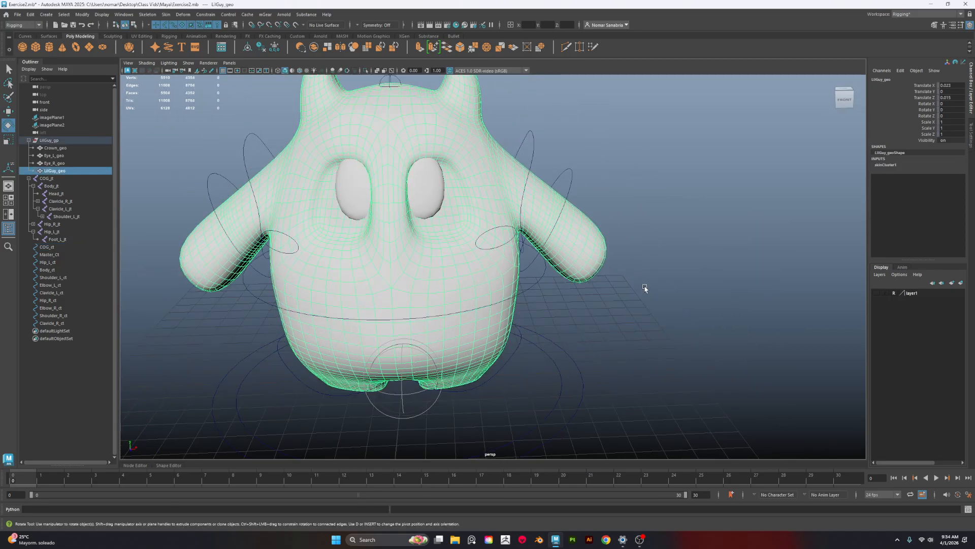
alt+drag(506, 324, 503, 317)
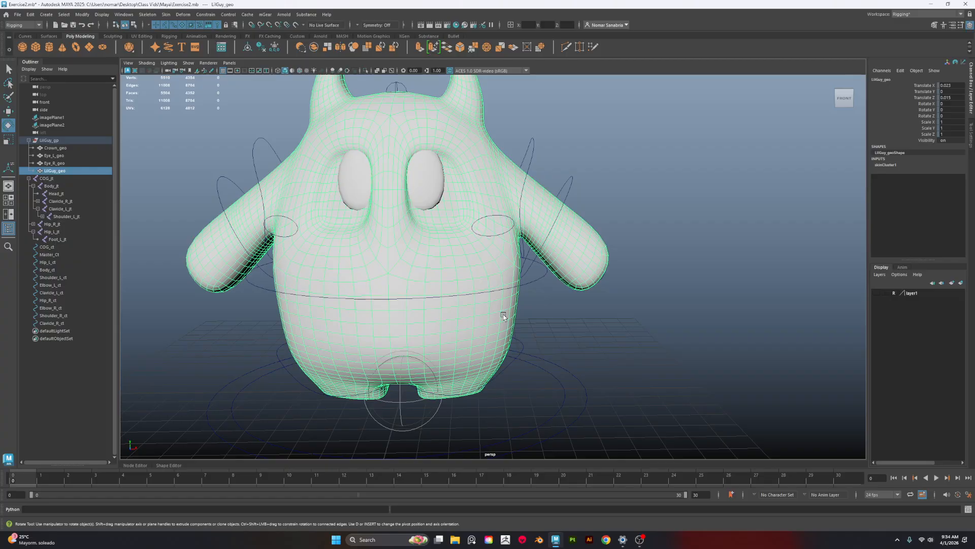
key(ctrl+h)
Inspect the exposed skeleton and control circles from several angles, closing in on the left elbow control
alt+drag(607, 319, 454, 186)
click(430, 159)
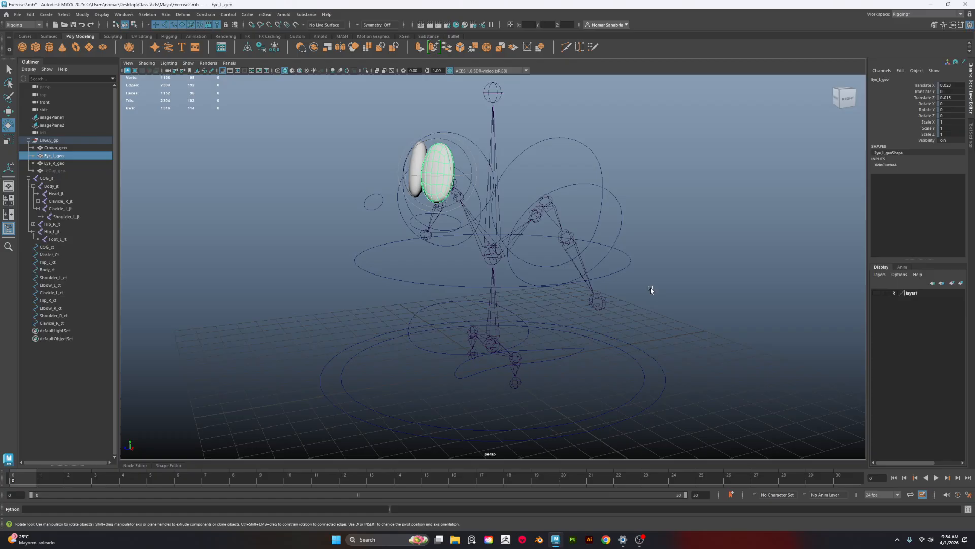
alt+drag(650, 290, 762, 285)
click(638, 328)
alt+middle_drag(529, 326, 537, 301)
mouse_move(537, 302)
alt+mouse_down()
mouse_move(566, 322)
mouse_move(584, 301)
mouse_move(603, 341)
mouse_move(502, 341)
mouse_move(601, 341)
mouse_move(540, 366)
mouse_move(563, 296)
mouse_move(541, 303)
alt+mouse_up()
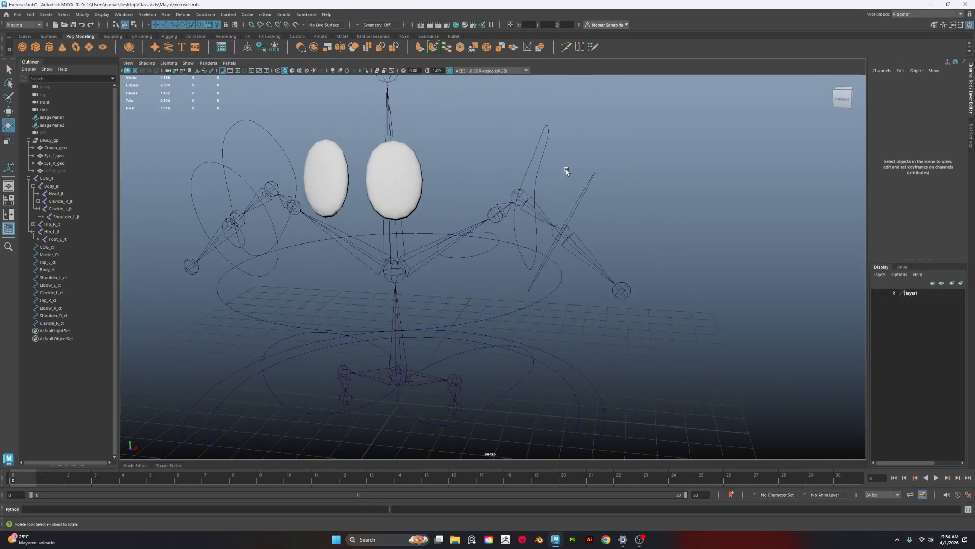
alt+drag(658, 287, 664, 290)
drag(564, 183, 584, 209)
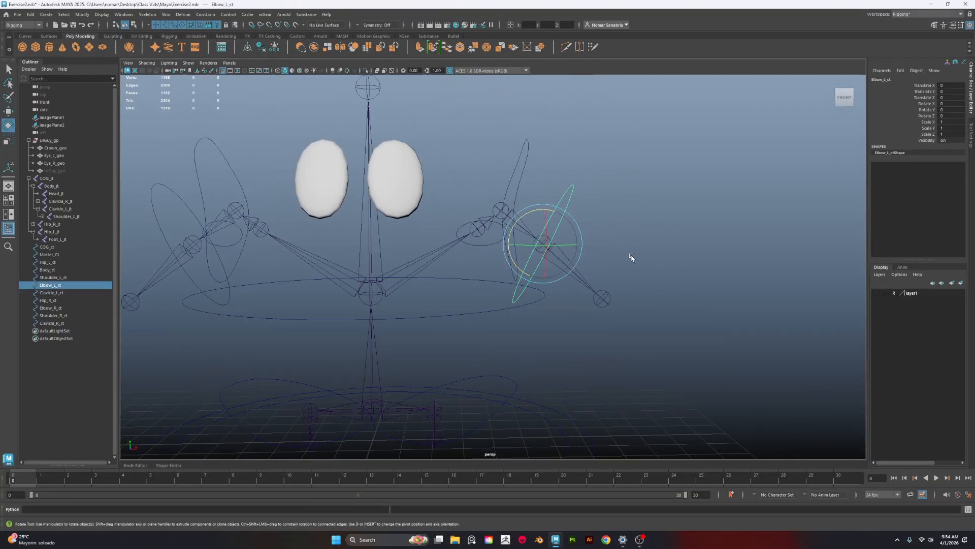
alt+drag(632, 257, 644, 276)
scroll(644, 276, up, 3)
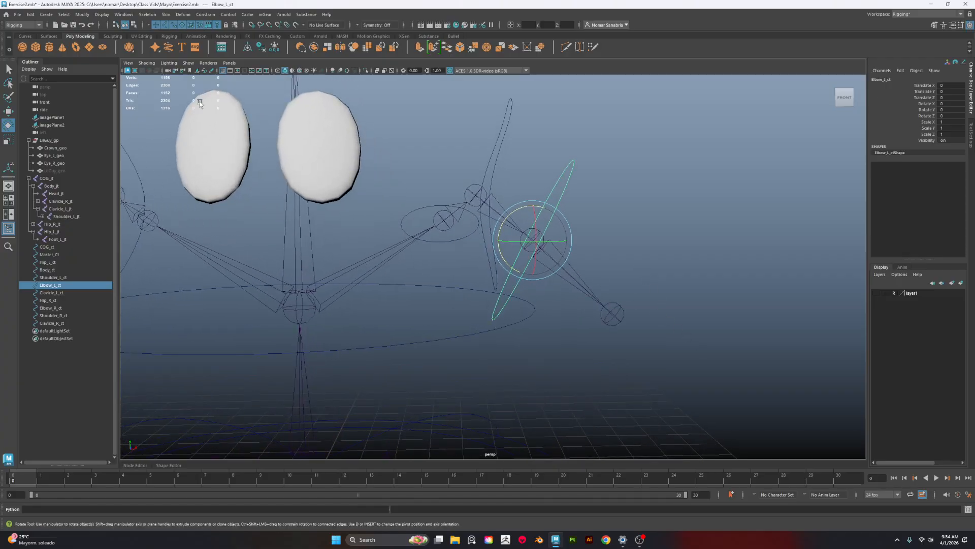
Look through the available constraint types and examine the left arm's joints against their control circles
click(205, 14)
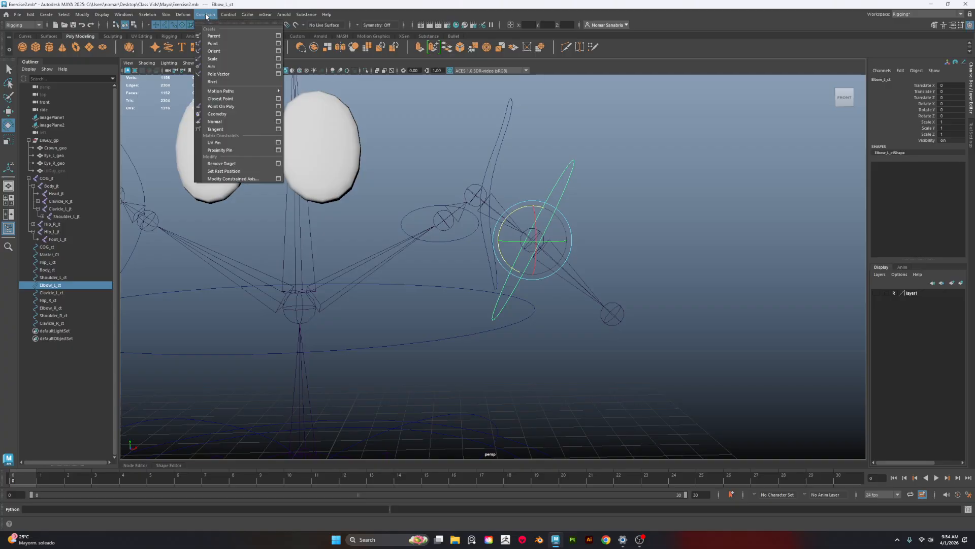
click(618, 213)
click(618, 213)
alt+drag(618, 213, 591, 229)
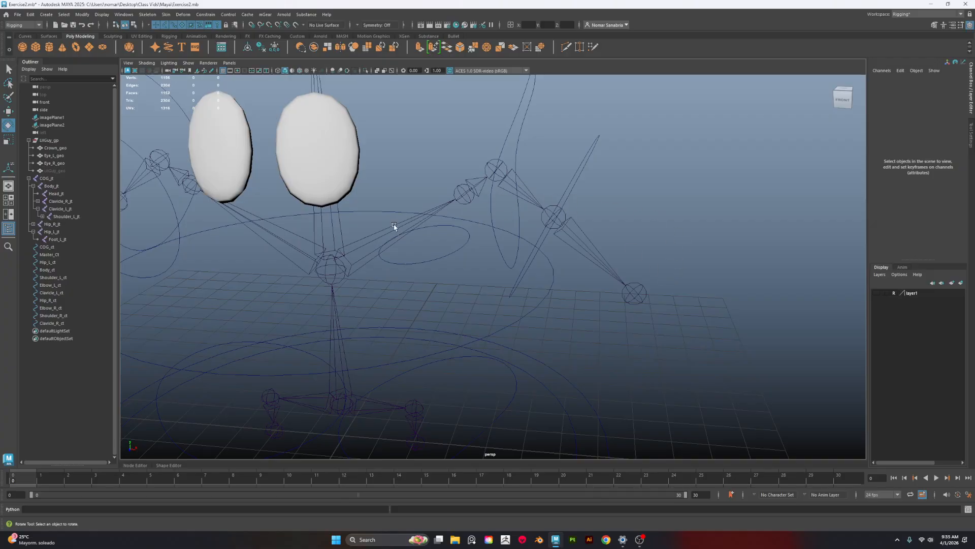
alt+drag(563, 325, 612, 326)
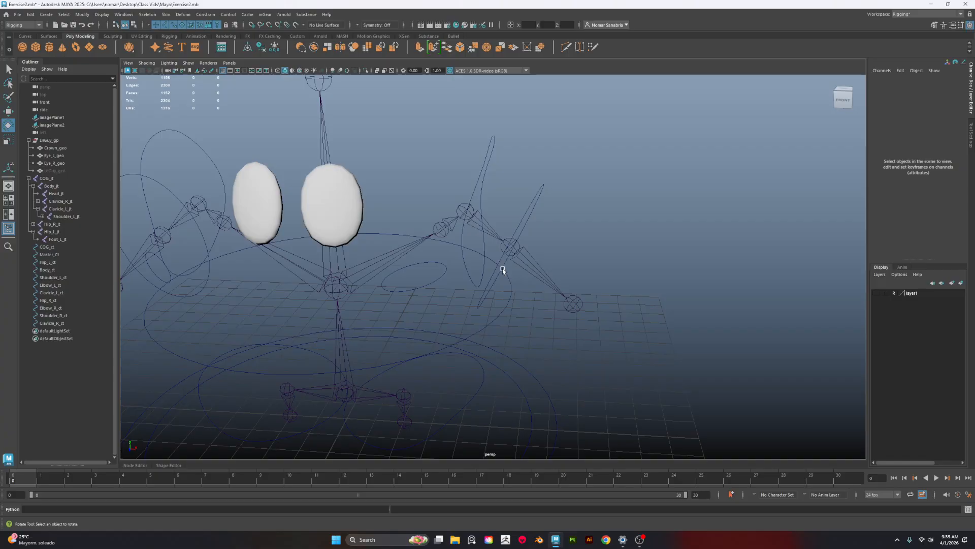
alt+drag(668, 224, 521, 223)
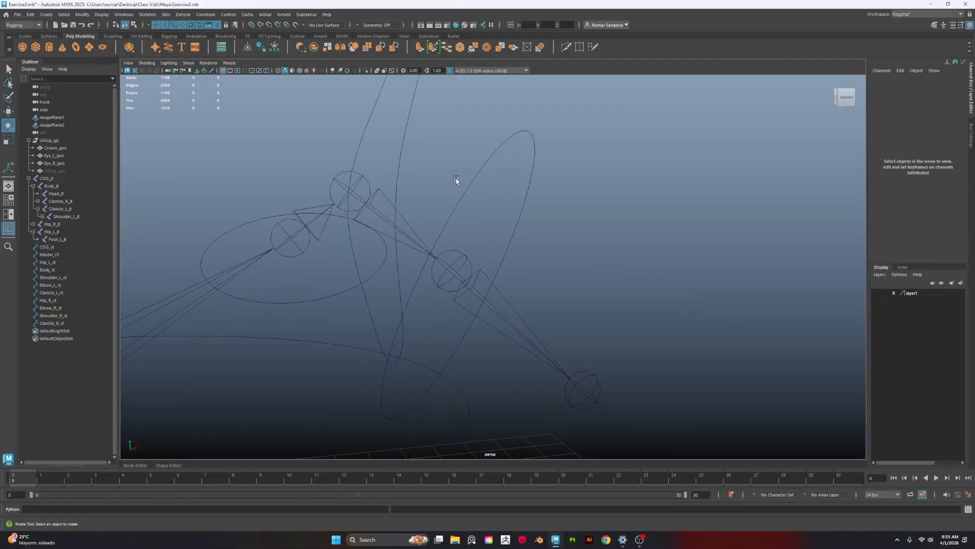
drag(444, 157, 479, 198)
alt+drag(670, 242, 656, 255)
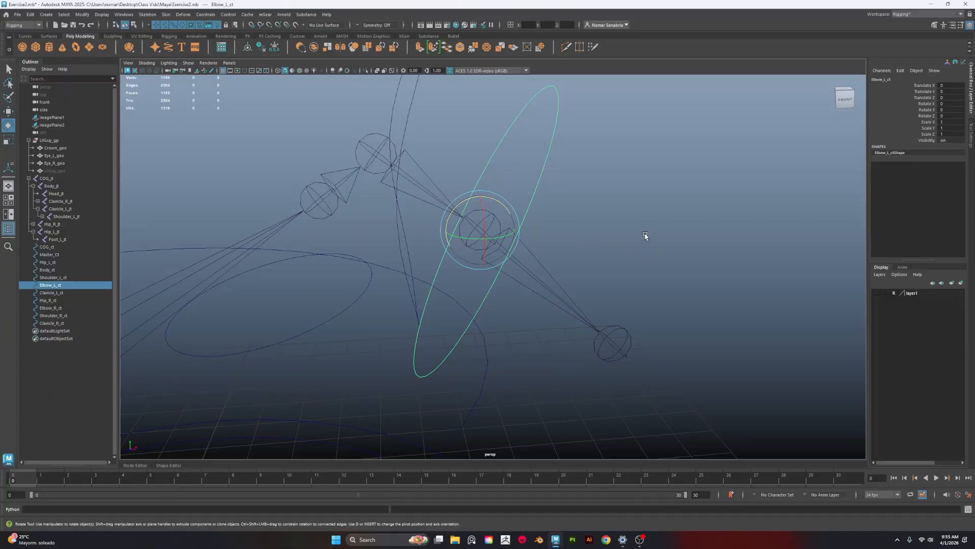
click(645, 236)
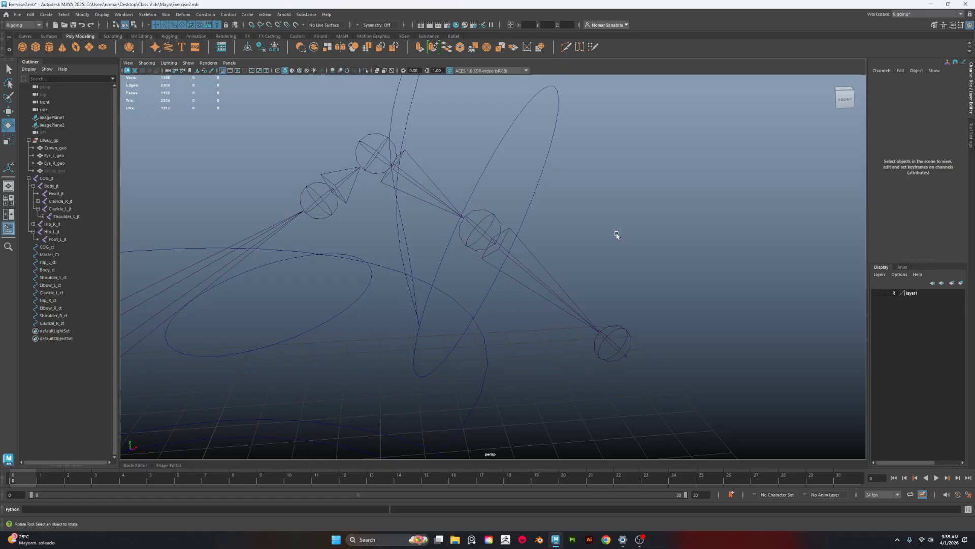
alt+drag(599, 223, 507, 211)
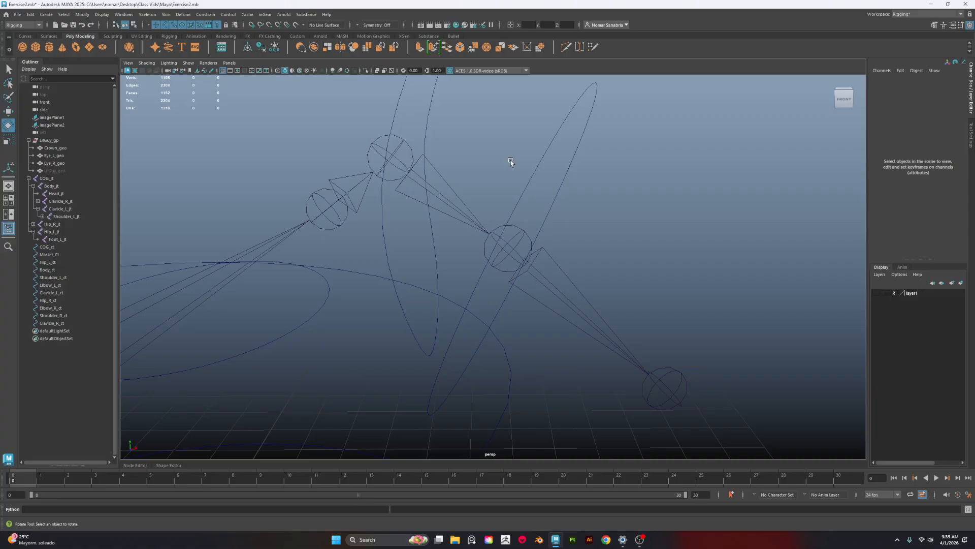
click(523, 205)
alt+right_drag(522, 206, 678, 252)
click(505, 222)
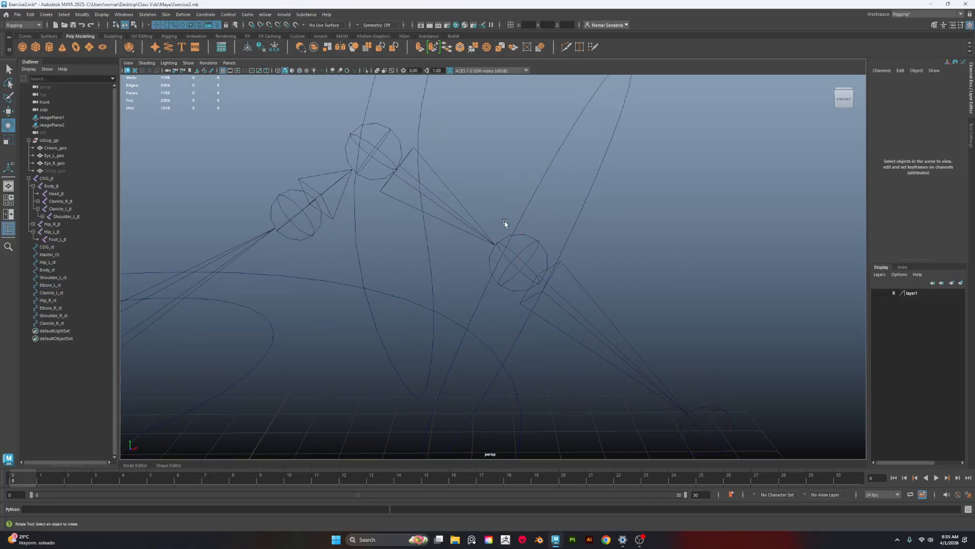
Parent-constrain the left elbow joint to Elbow_L_ct with Maintain offset enabled on all translate and rotate axes
drag(517, 166, 680, 239)
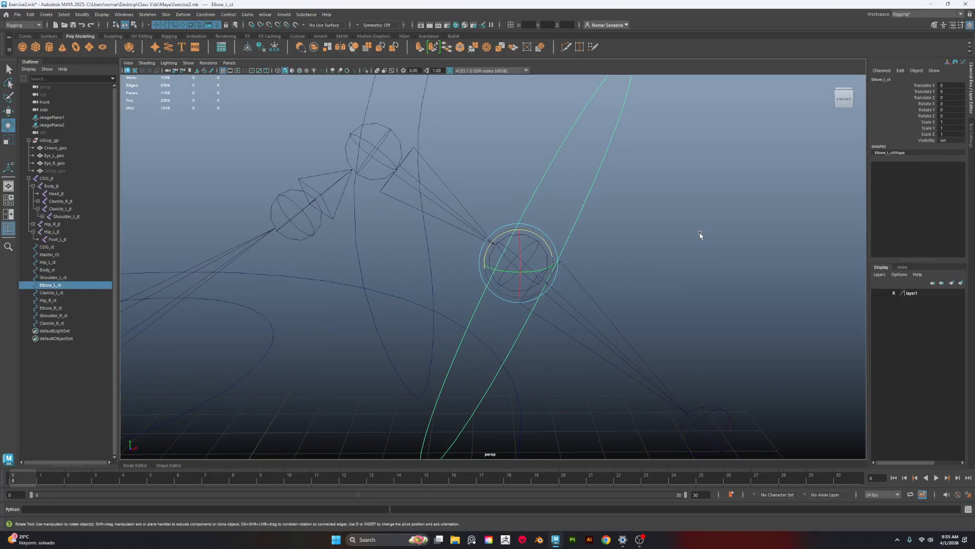
key(q)
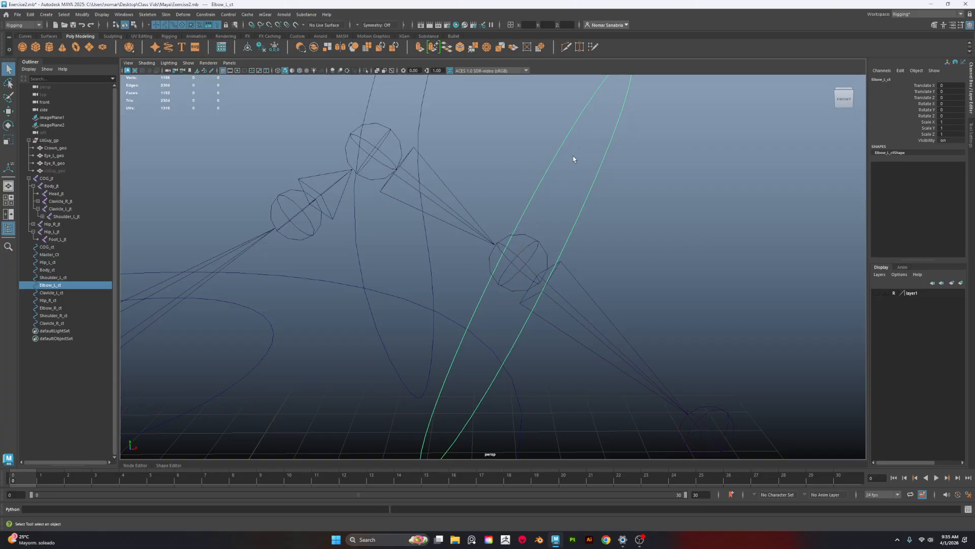
click(526, 264)
alt+drag(526, 265, 702, 257)
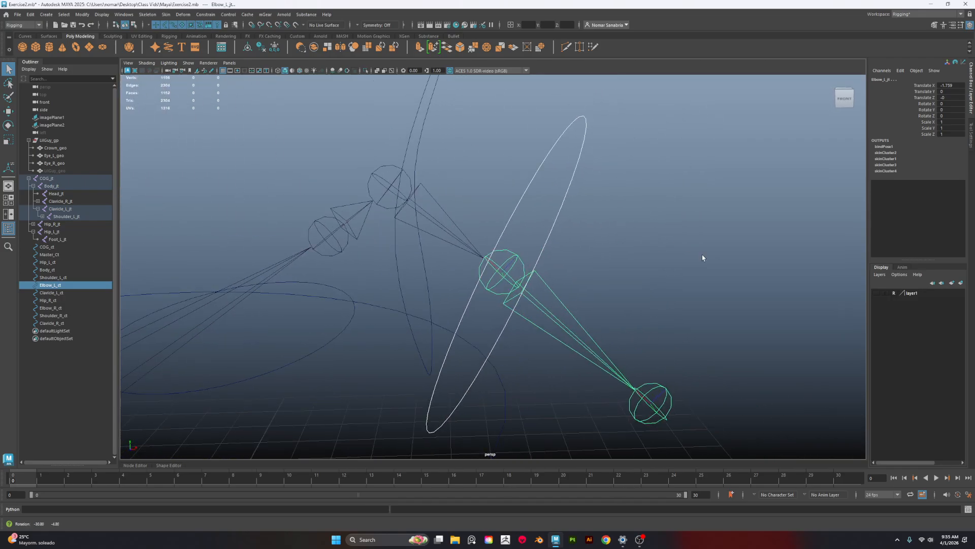
click(206, 14)
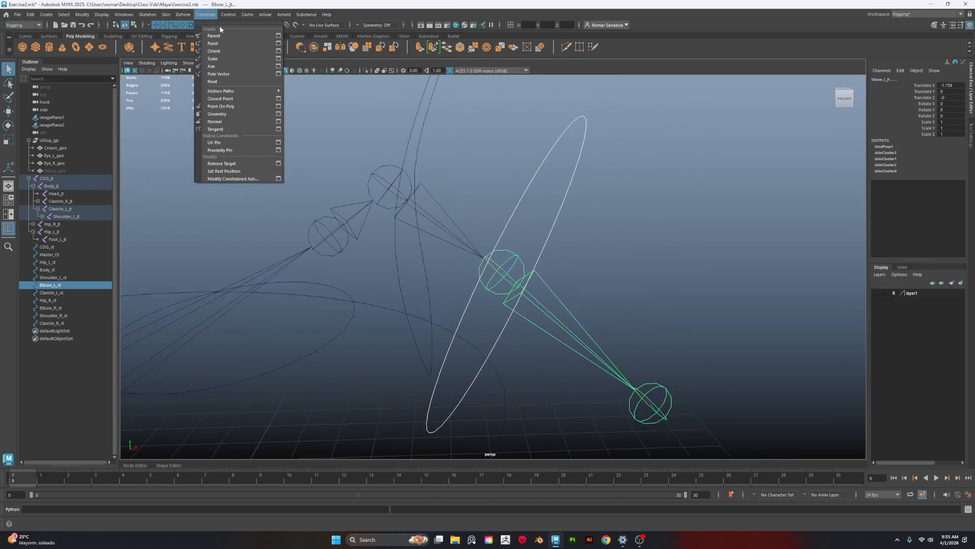
click(278, 35)
drag(205, 113, 242, 112)
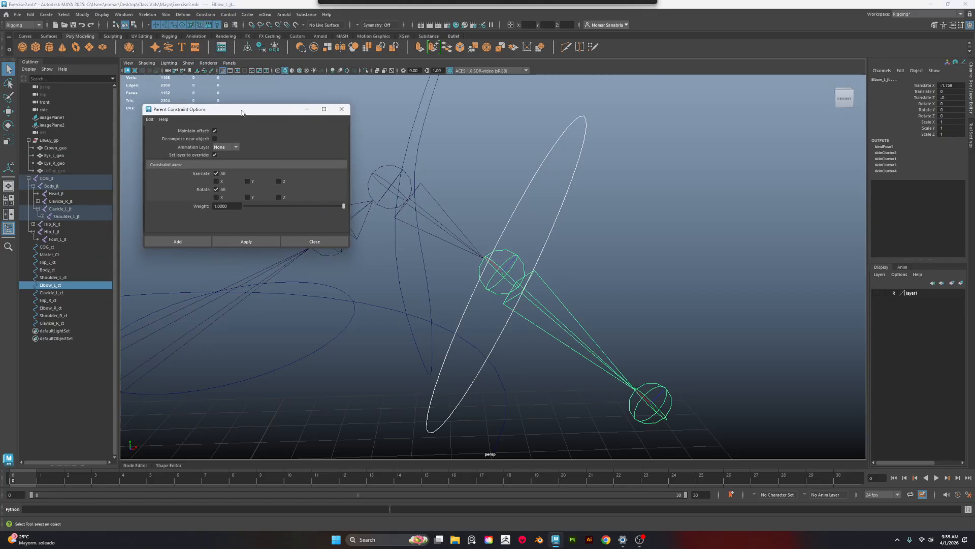
click(214, 131)
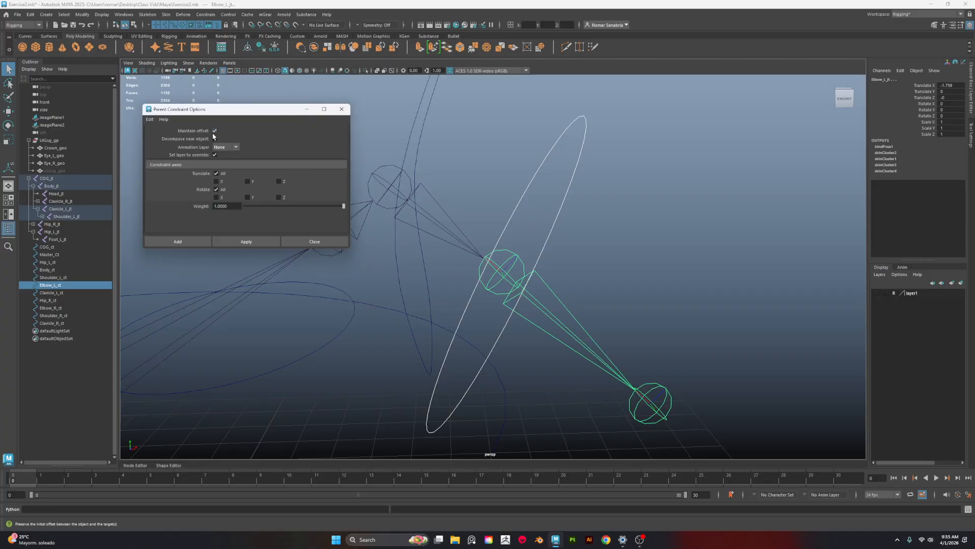
click(238, 243)
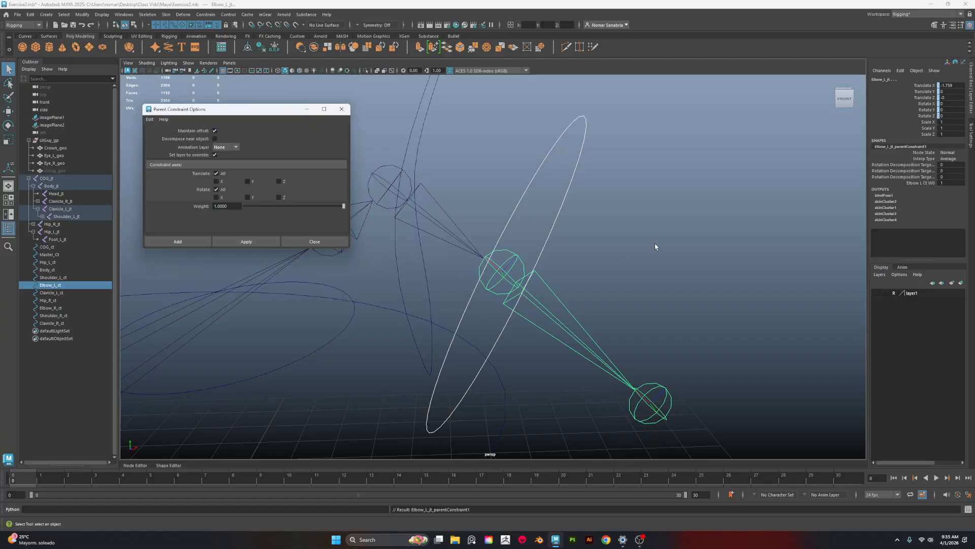
Try moving the left arm control to test the new constraint and undo the move
scroll(648, 236, down, 2)
click(646, 233)
key(w)
drag(517, 176, 534, 269)
key(e)
key(ctrl+z)
click(611, 254)
Parent-constrain the left shoulder joint to Shoulder_L_ct with the same constraint options
alt+drag(611, 254, 599, 287)
click(528, 175)
key(q)
shift+click(459, 258)
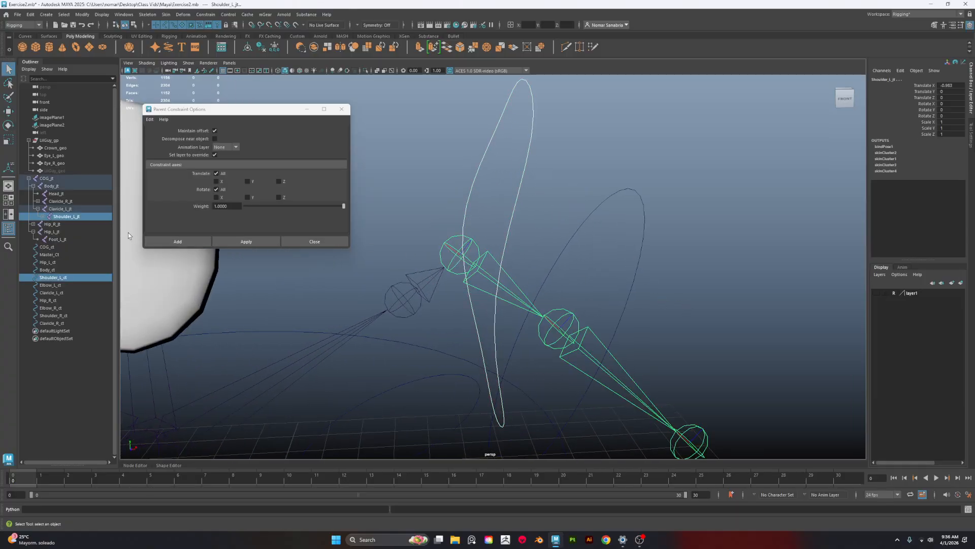
click(233, 243)
Parent-constrain the left and right clavicle joints to Clavicle_L_ct and Clavicle_R_ct respectively
alt+drag(455, 305, 490, 202)
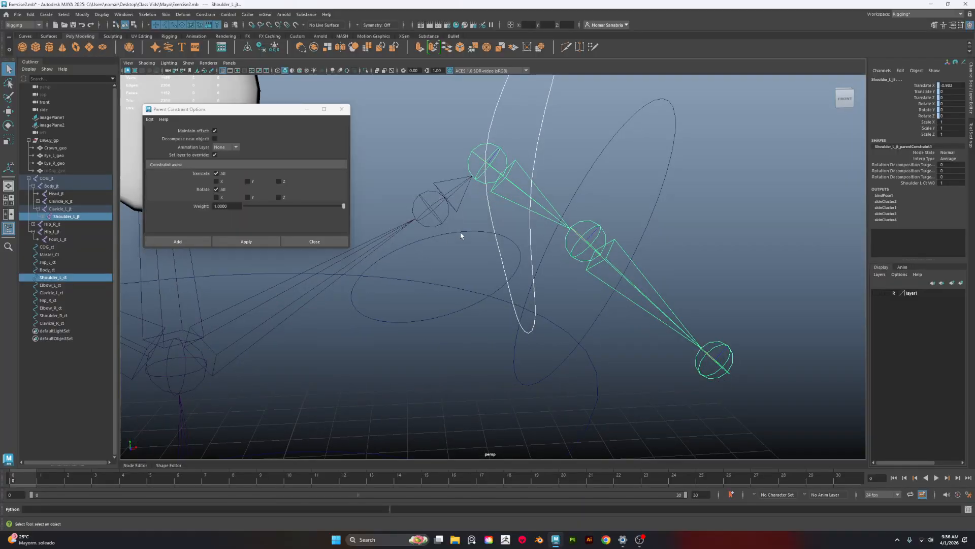
click(409, 244)
shift+click(427, 219)
click(246, 242)
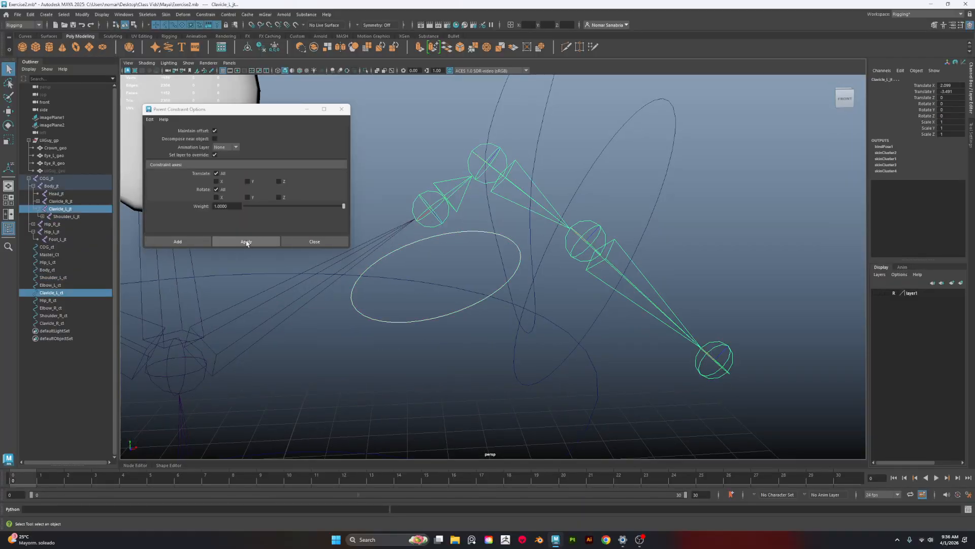
alt+middle_drag(472, 325, 483, 360)
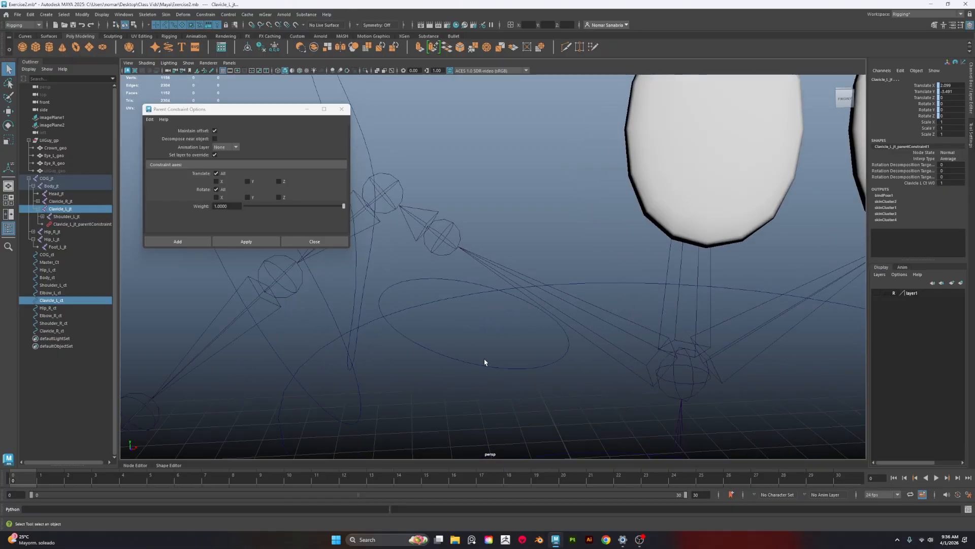
click(414, 268)
shift+click(442, 235)
click(246, 242)
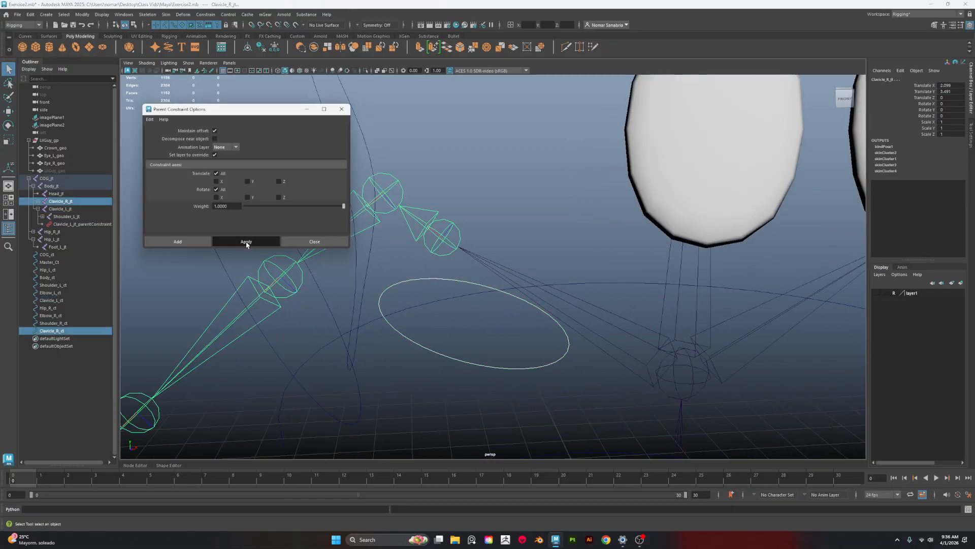
Parent-constrain the right shoulder joint to Shoulder_R_ct and the right elbow joint to Elbow_R_ct
alt+middle_drag(386, 239, 418, 299)
click(512, 252)
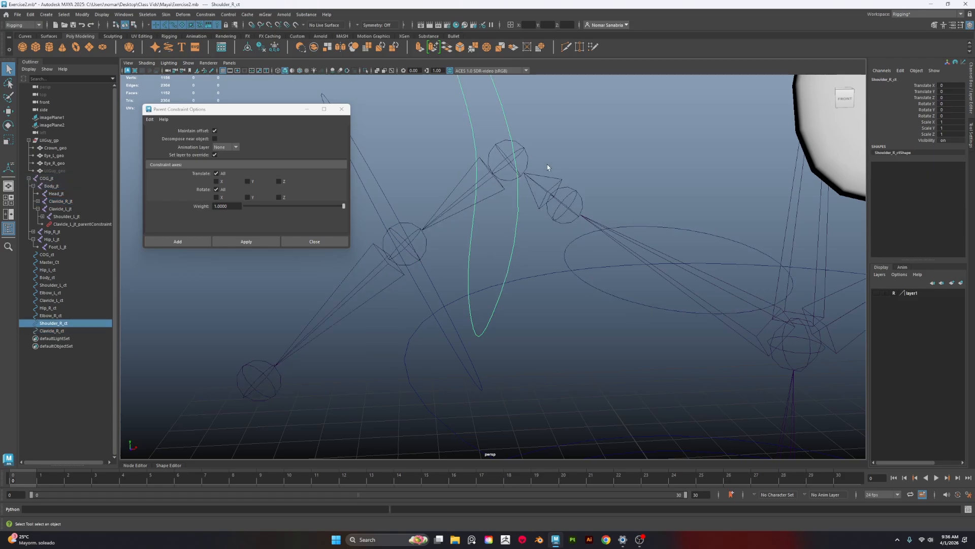
shift+click(518, 157)
click(246, 242)
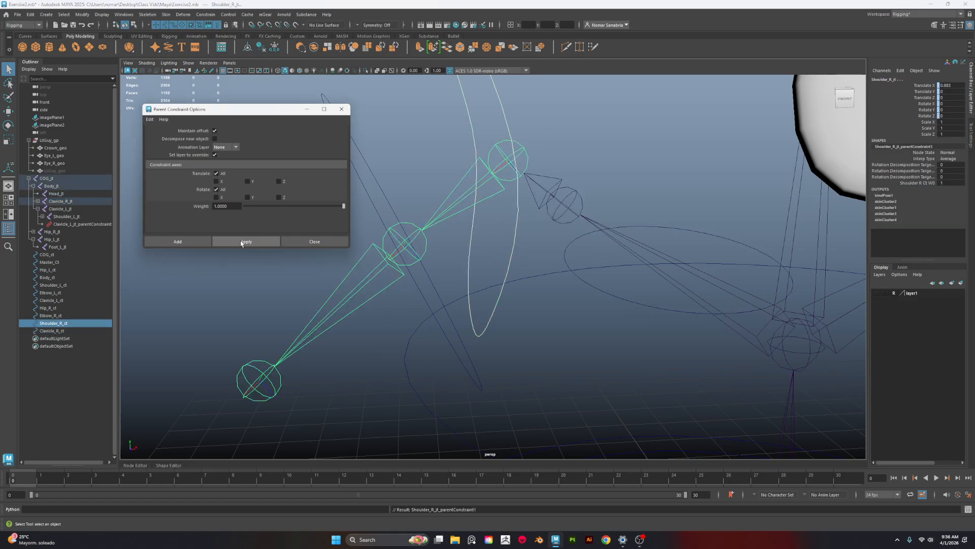
alt+drag(447, 239, 462, 260)
click(463, 262)
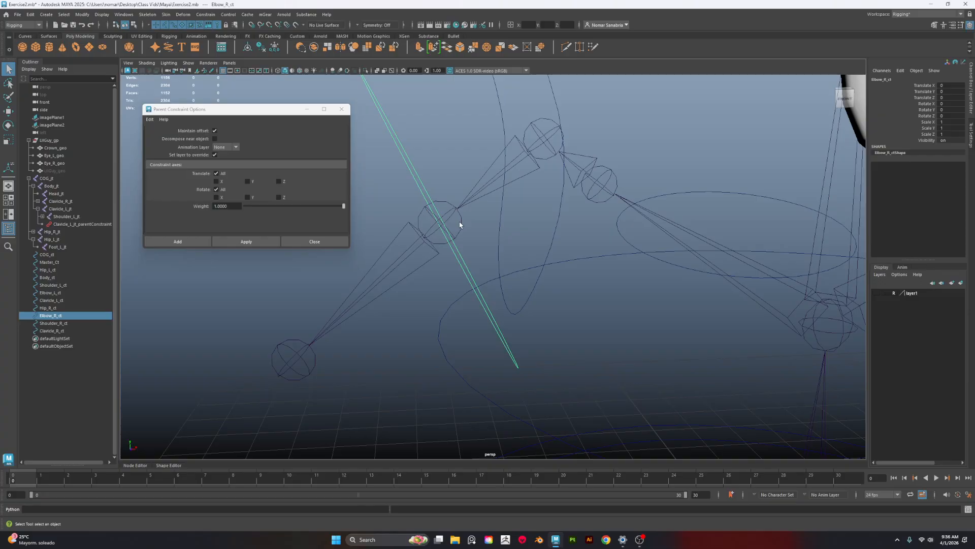
shift+click(460, 226)
click(256, 243)
scroll(528, 281, down, 8)
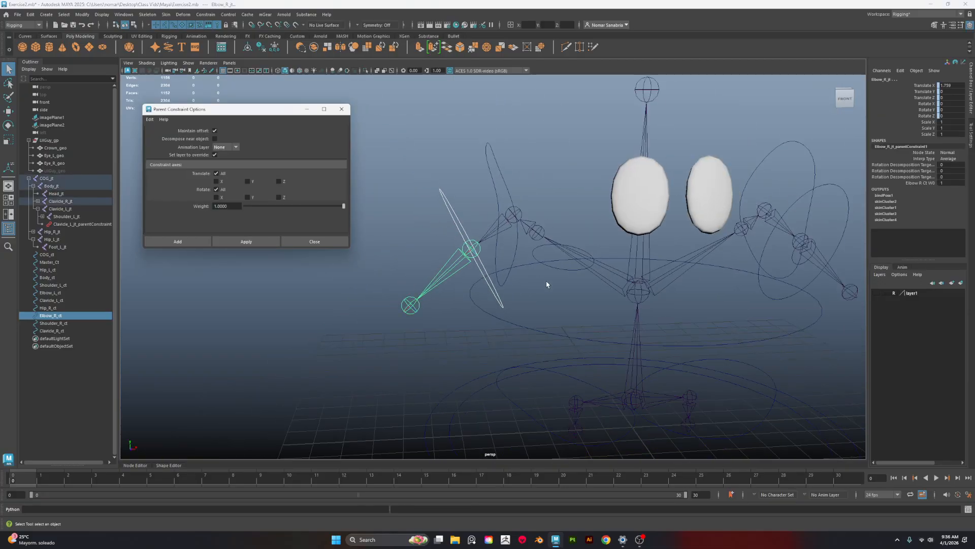
Try rotating the Body_ct control and undo the rotation
alt+middle_drag(648, 315, 526, 216)
scroll(528, 216, up, 1)
click(596, 238)
click(571, 209)
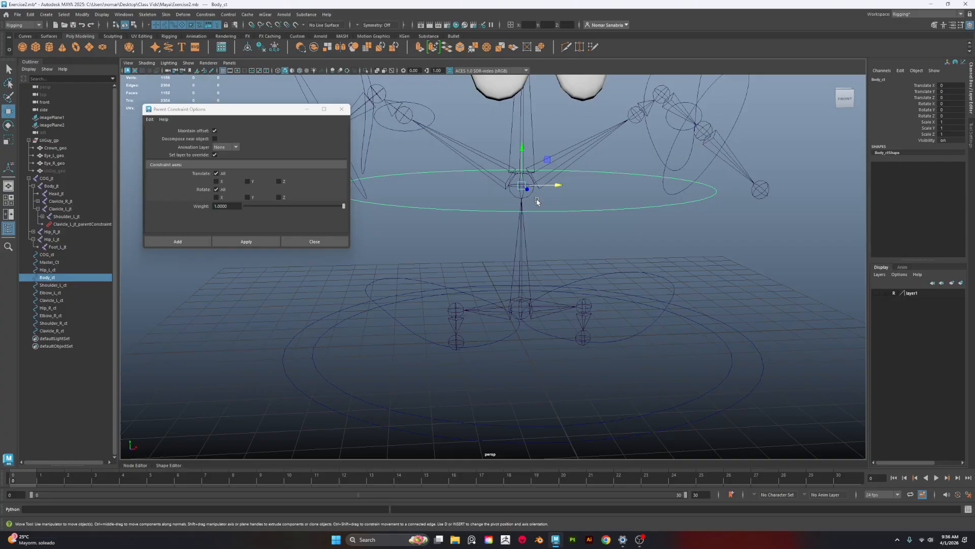
key(e)
drag(489, 182, 490, 189)
key(ctrl+z)
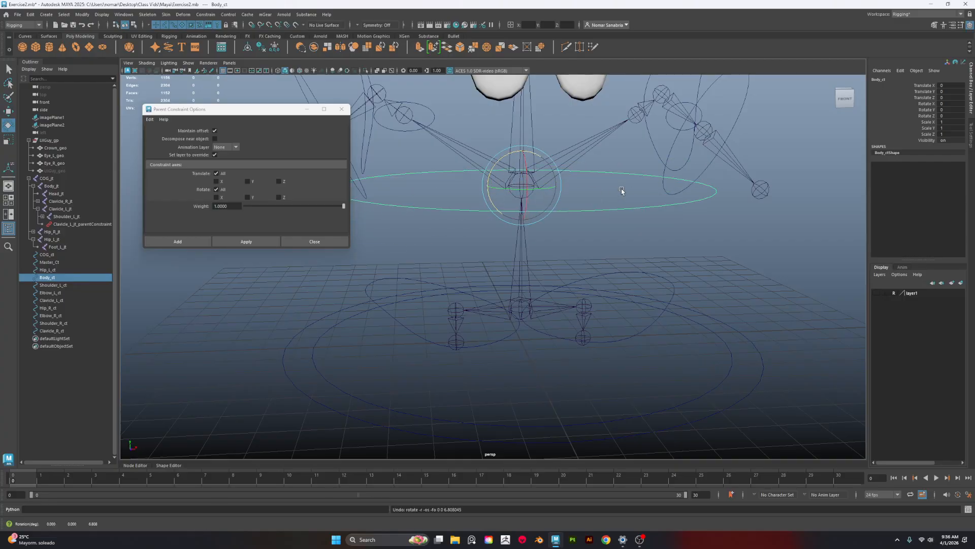
Parent-constrain the body joint to the Body_ct circle
click(619, 192)
click(611, 209)
key(q)
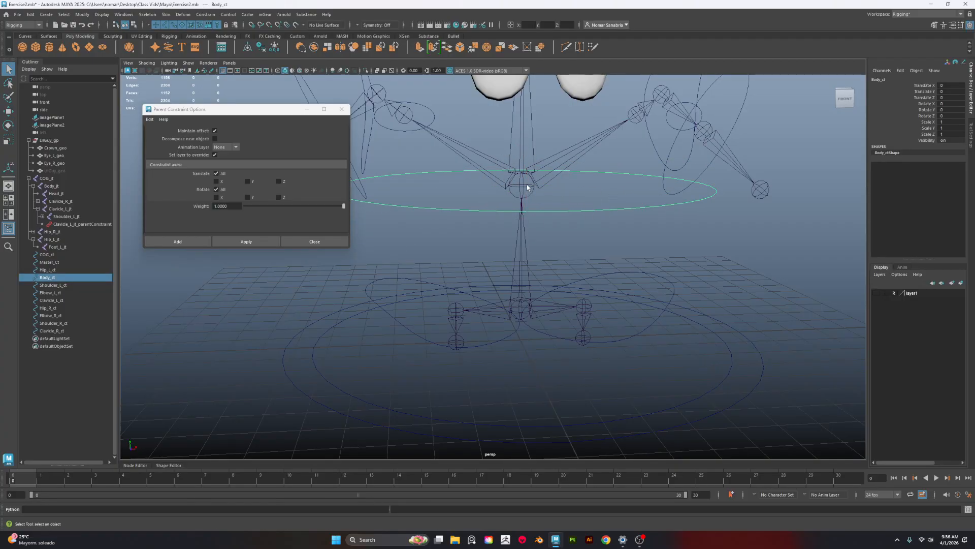
shift+click(527, 184)
click(246, 241)
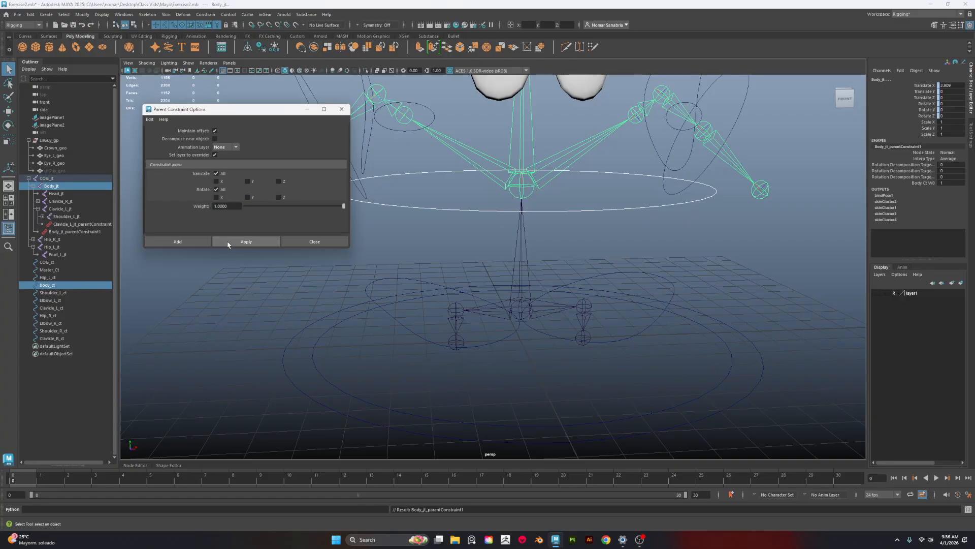
Parent-constrain the left and right hip joints to Hip_L_ct and Hip_R_ct respectively
click(669, 288)
shift+click(584, 307)
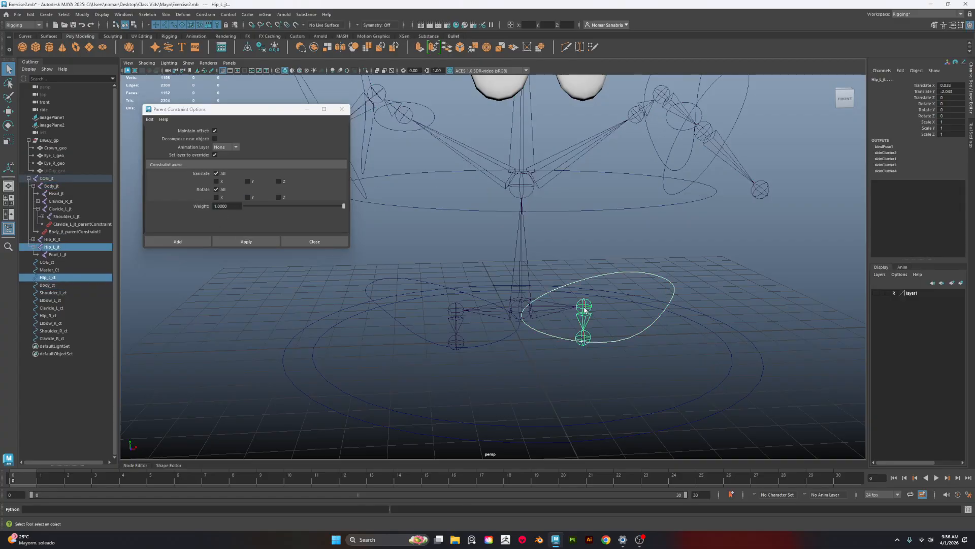
click(216, 241)
alt+drag(426, 299, 435, 305)
click(422, 300)
shift+click(458, 277)
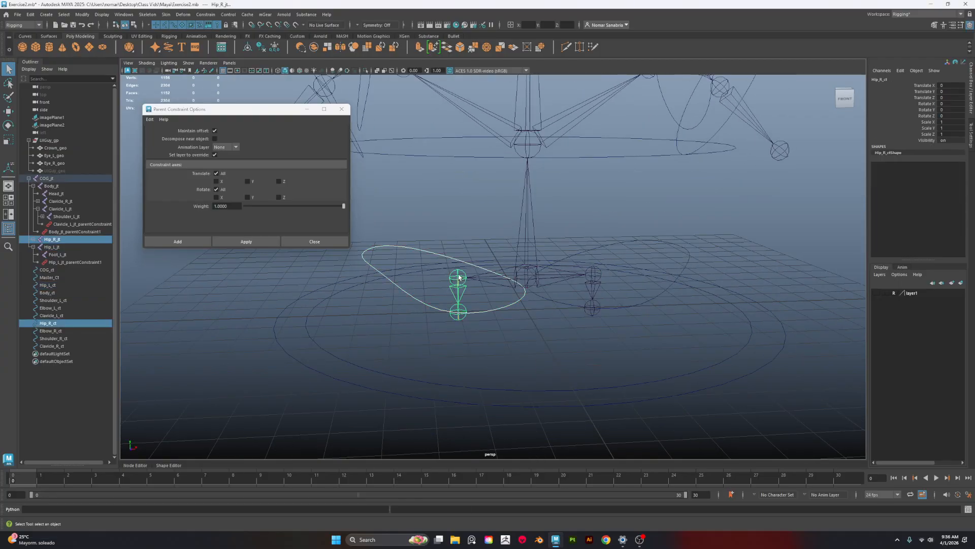
click(248, 241)
Parent-constrain the COG joint to the COG_ct circle with the offset maintained
alt+drag(399, 331, 446, 300)
click(437, 339)
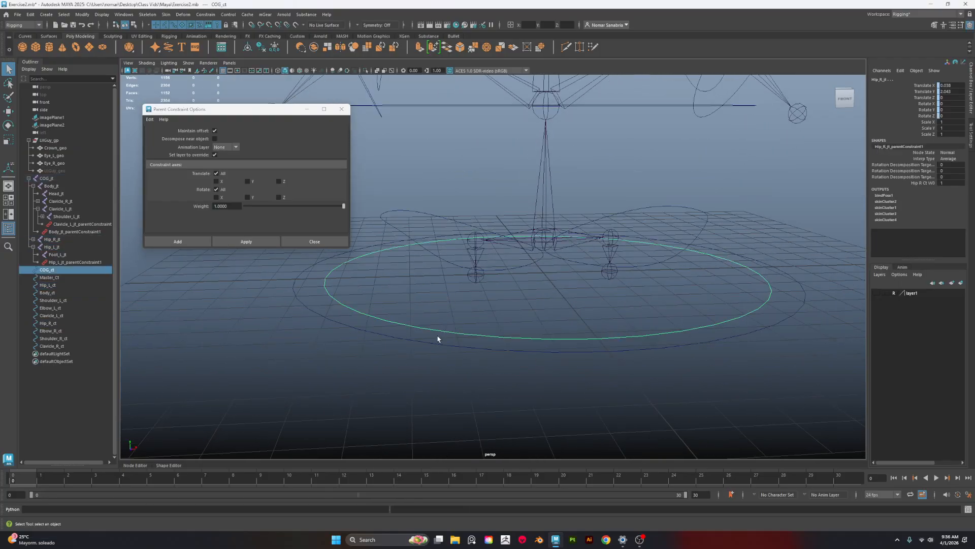
alt+drag(438, 339, 496, 250)
shift+click(491, 239)
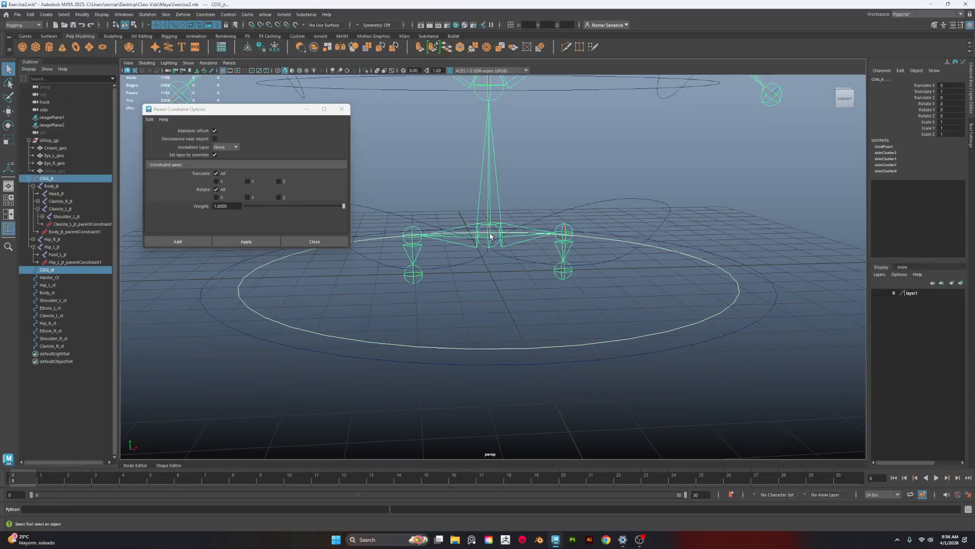
click(249, 241)
Try rotating the Hip_L_ct control and undo the rotation
alt+drag(604, 188, 448, 246)
click(669, 296)
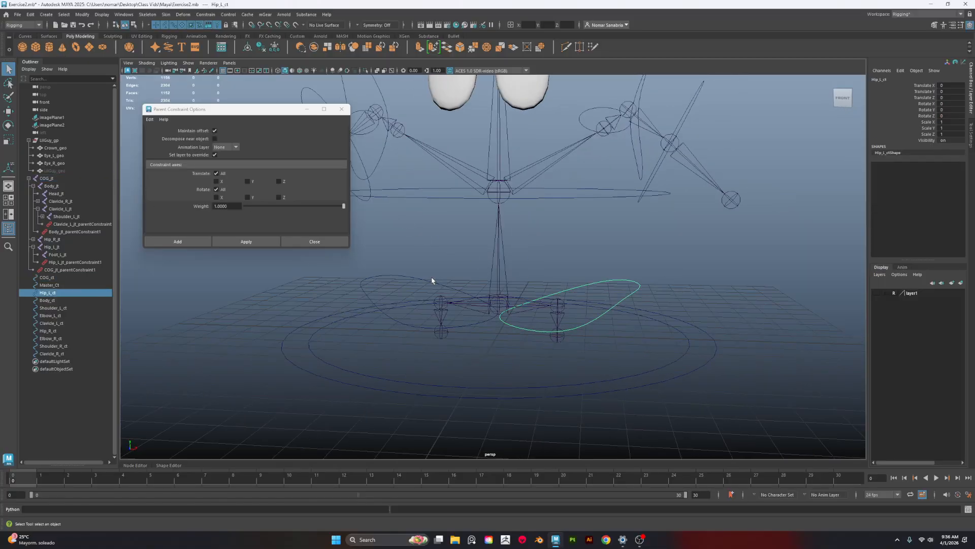
key(e)
mouse_move(555, 305)
mouse_down()
mouse_move(559, 278)
mouse_move(554, 305)
mouse_up()
key(ctrl+z)
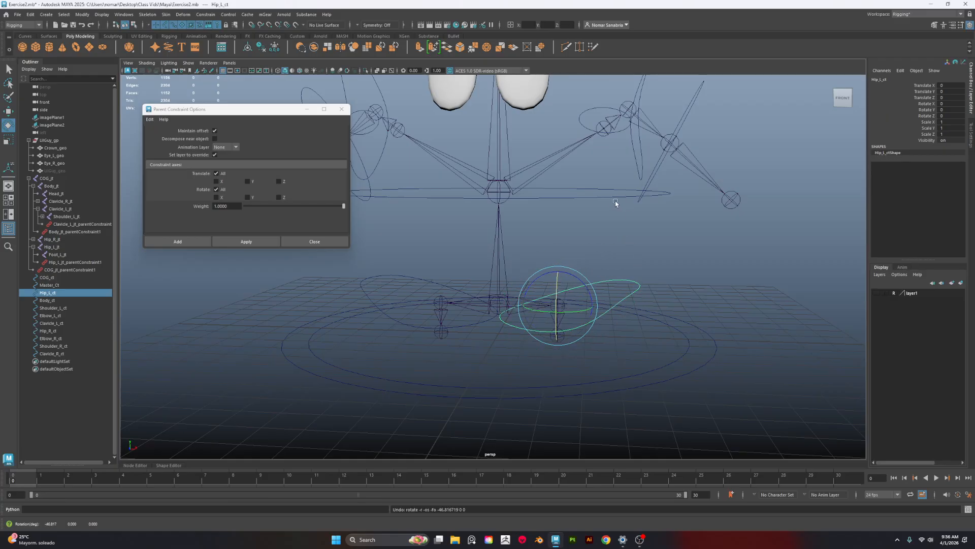
Try rotating the Shoulder_L_ct control around different axes, undoing each rotation
click(657, 164)
click(621, 84)
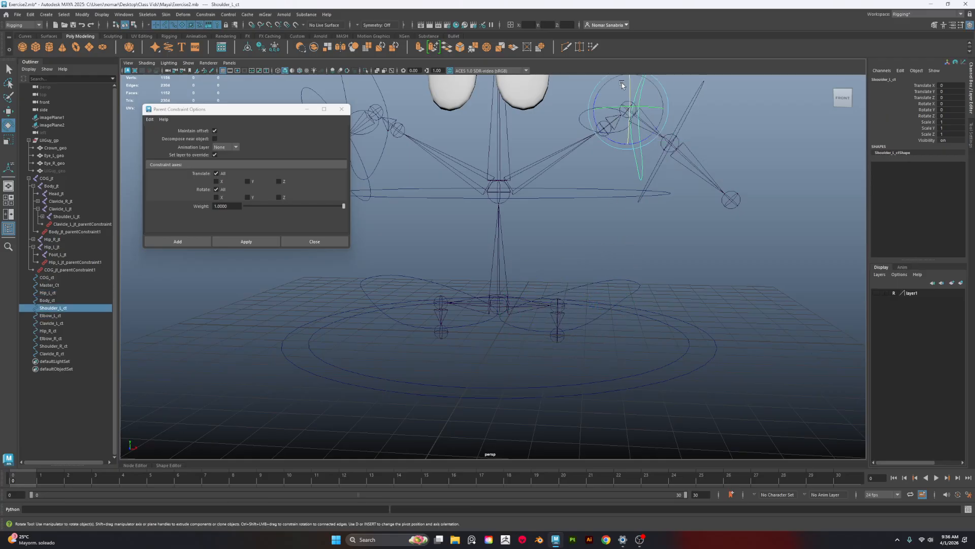
drag(653, 105, 653, 103)
key(ctrl+z)
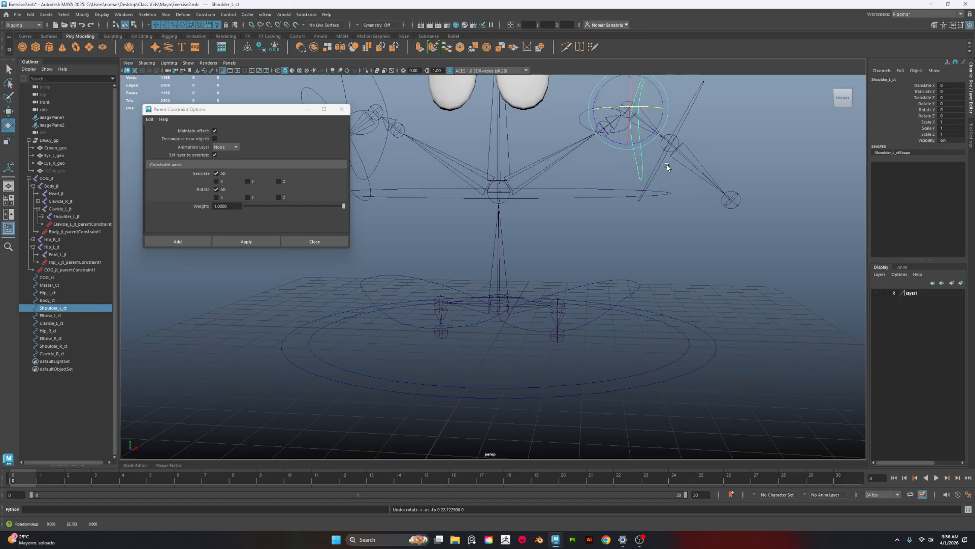
alt+middle_drag(714, 126, 656, 252)
alt+right_drag(656, 252, 757, 330)
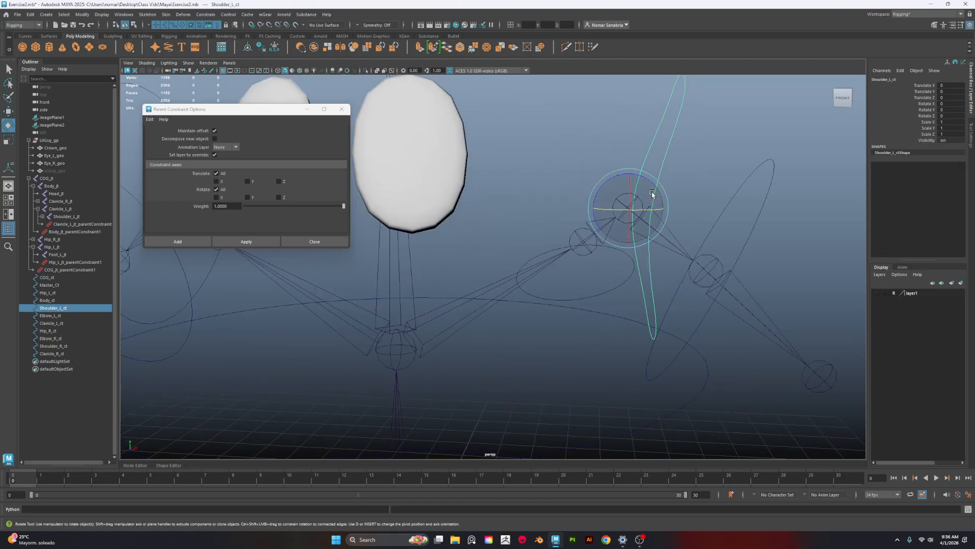
drag(646, 177, 623, 181)
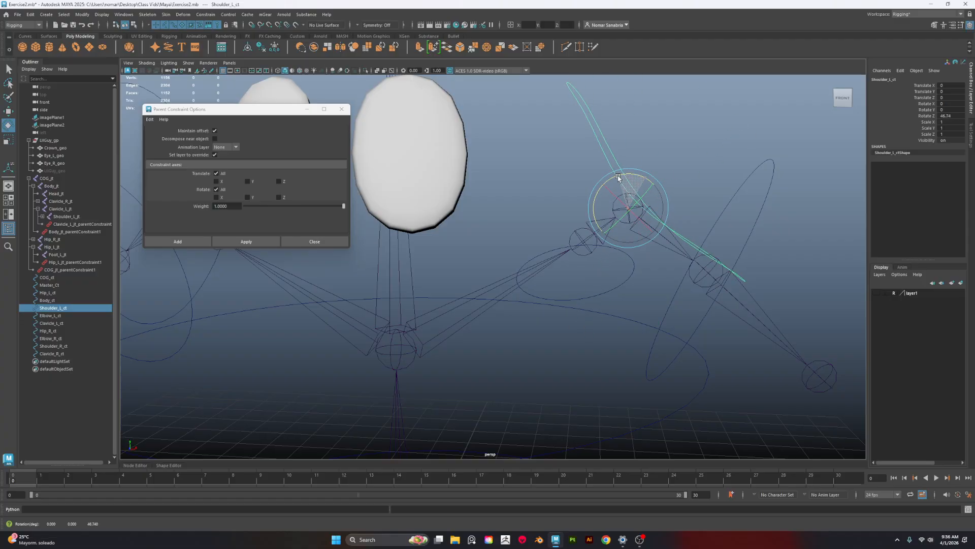
key(ctrl+z)
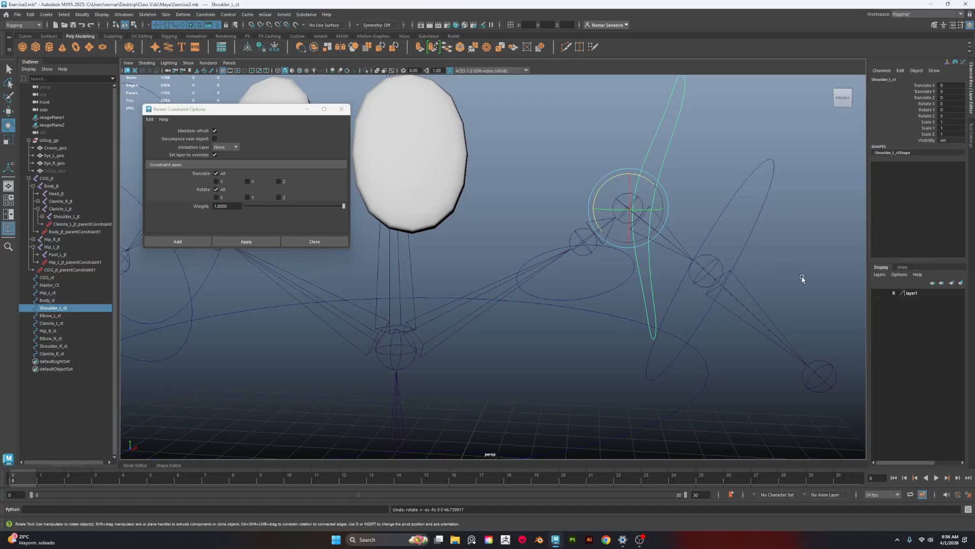
Unhide the LilGuy_geo body mesh
alt+drag(802, 279, 675, 203)
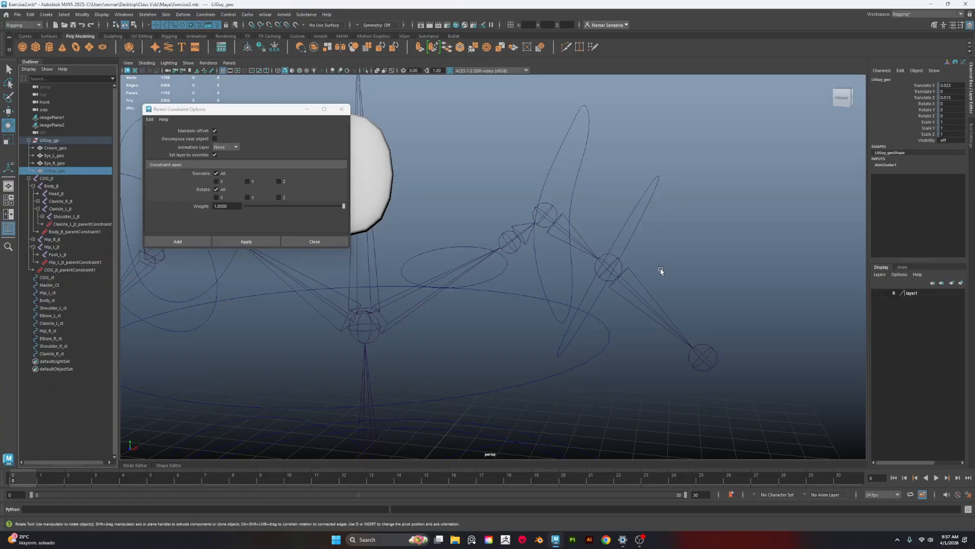
key(g)
key(shift+h)
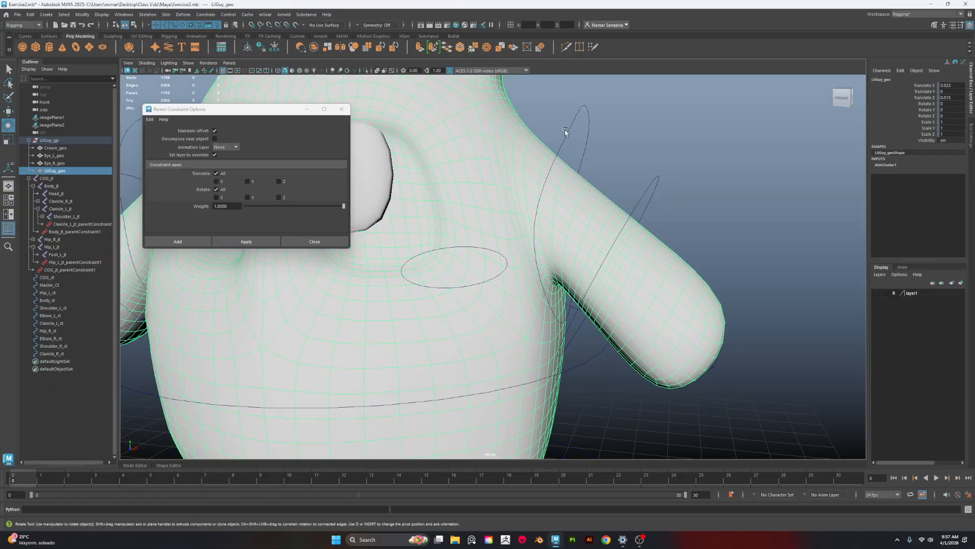
Test how the left arm mesh deforms by rotating Shoulder_L_ct and Elbow_L_ct, undoing the rotations
click(577, 192)
mouse_move(573, 195)
mouse_down()
mouse_move(558, 173)
mouse_move(581, 231)
mouse_move(572, 178)
mouse_move(562, 183)
mouse_move(578, 206)
mouse_move(554, 176)
mouse_move(563, 181)
mouse_up()
key(ctrl+z)
key(ctrl+z)
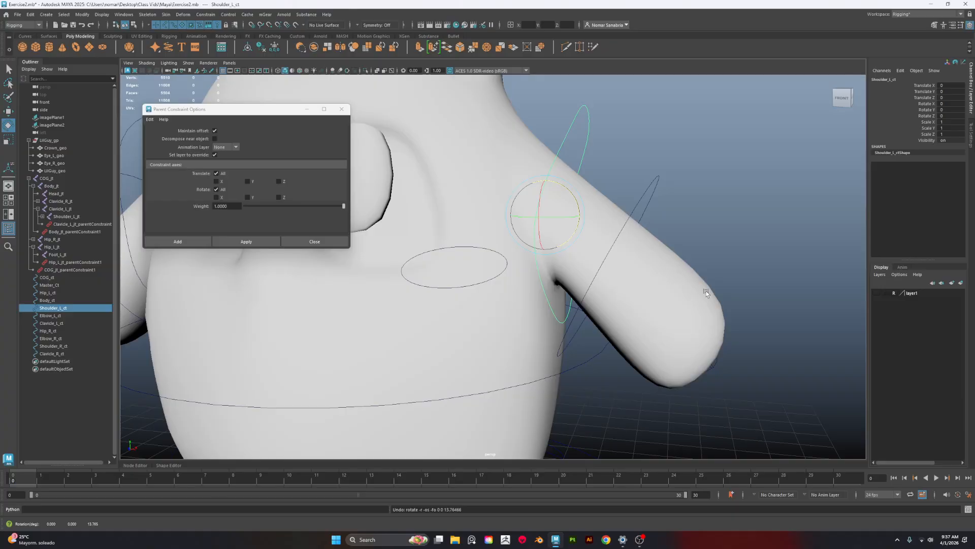
alt+drag(706, 289, 691, 197)
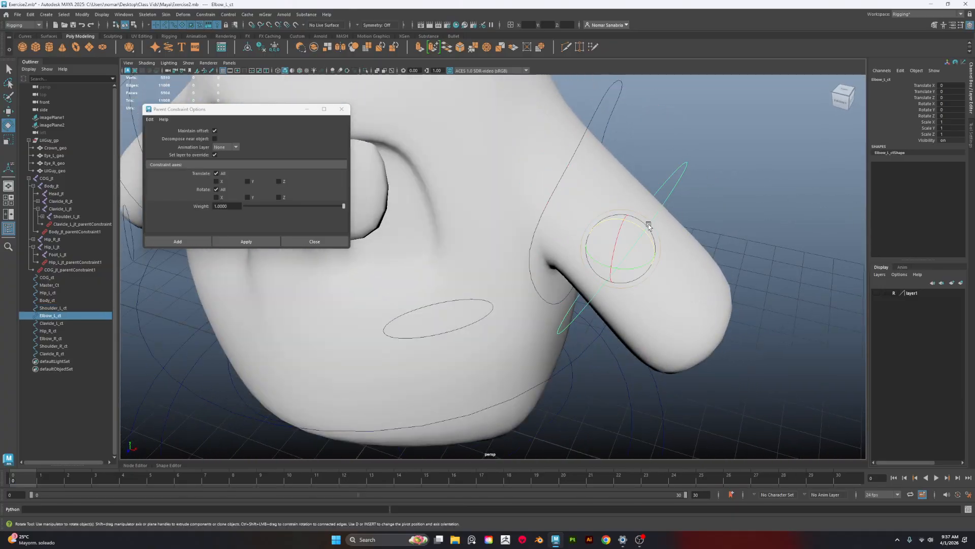
drag(626, 267, 583, 207)
click(576, 176)
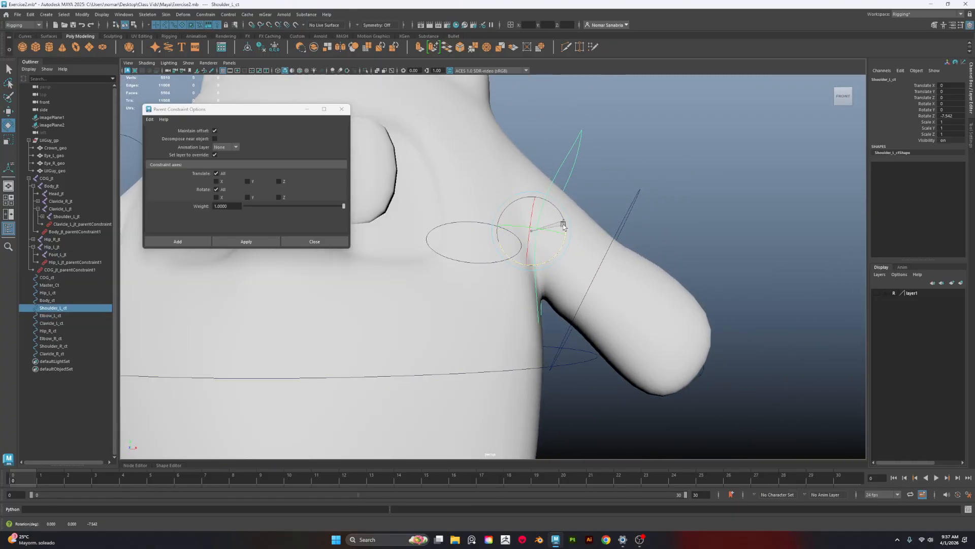
alt+drag(677, 181, 634, 152)
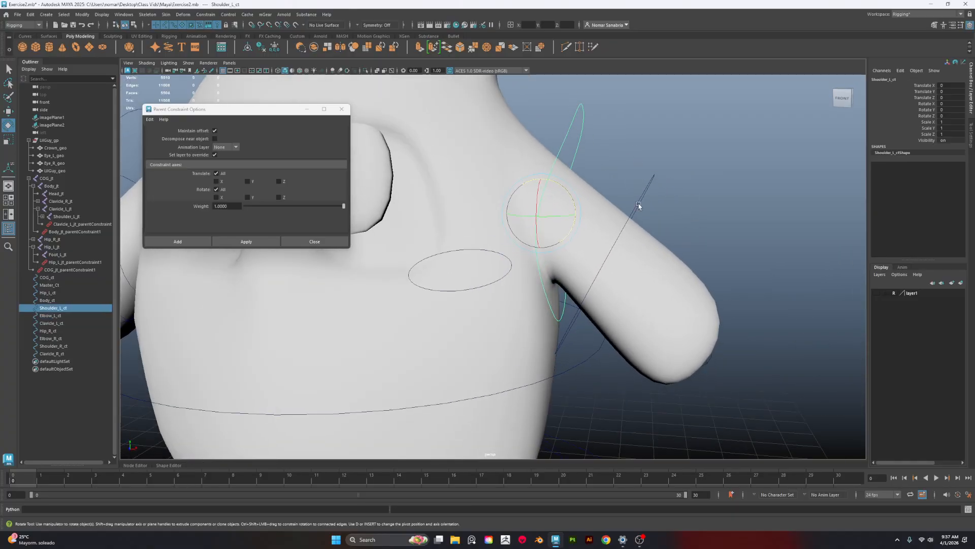
Parent the Elbow_L_ct control under Shoulder_L_ct
shift+drag(677, 210, 678, 209)
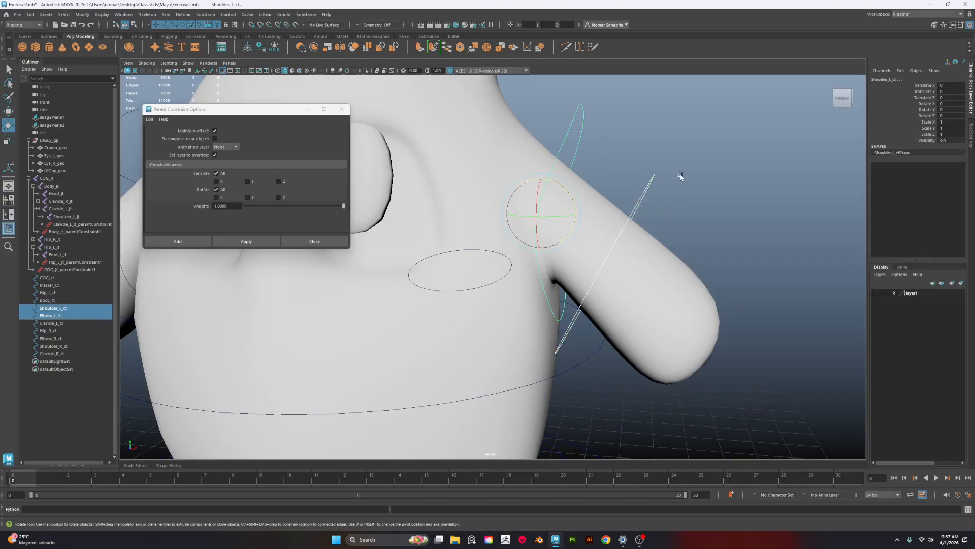
drag(653, 175, 659, 182)
shift+drag(599, 138, 568, 125)
key(p)
Try rotating Shoulder_L_ct with its child elbow control, rotate Elbow_L_ct separately, and undo each rotation
mouse_move(574, 191)
mouse_down()
mouse_move(558, 155)
mouse_move(580, 183)
mouse_up()
key(ctrl+z)
drag(623, 149, 699, 205)
drag(618, 272, 653, 264)
key(ctrl+z)
Parent the Shoulder_L_ct control under Clavicle_L_ct
click(715, 182)
drag(565, 109, 604, 137)
alt+middle_drag(618, 185, 684, 135)
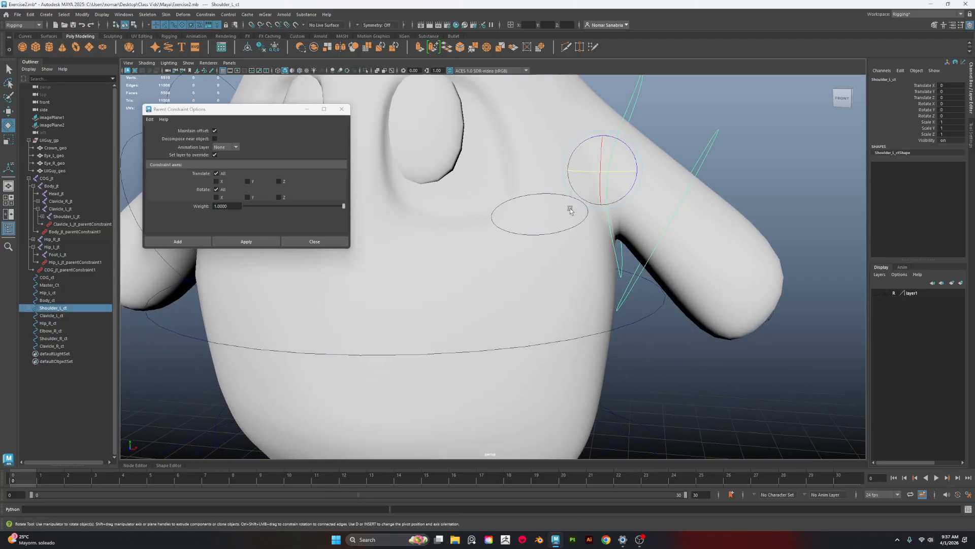
shift+click(564, 230)
scroll(553, 255, down, 4)
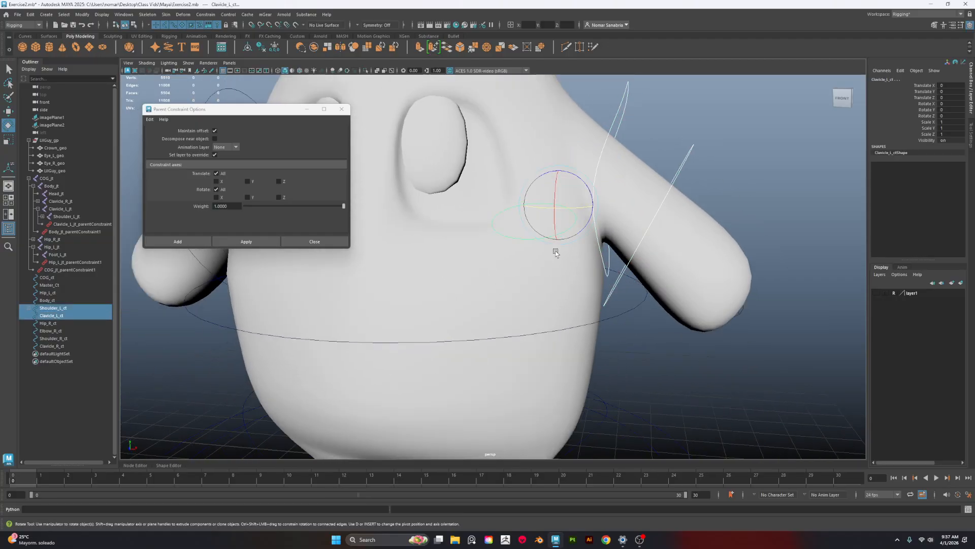
key(p)
alt+middle_drag(497, 317, 546, 277)
alt+drag(546, 277, 570, 273)
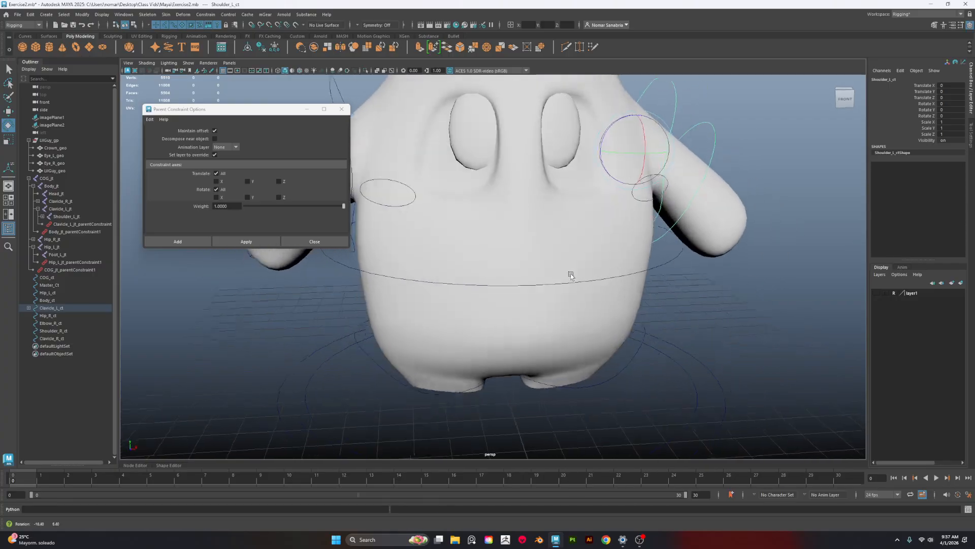
Try rotating the Clavicle_L_ct control with the arm controls beneath it and undo the rotation
click(642, 200)
click(640, 200)
alt+middle_drag(708, 248, 617, 244)
alt+right_drag(629, 289, 703, 319)
mouse_move(649, 306)
alt+mouse_down()
mouse_move(588, 303)
mouse_move(642, 309)
alt+mouse_up()
alt+middle_drag(522, 259, 594, 317)
drag(598, 155, 588, 156)
key(ctrl+z)
Try rotating Shoulder_L_ct and then Elbow_L_ct within the left arm hierarchy, undoing each rotation
click(710, 97)
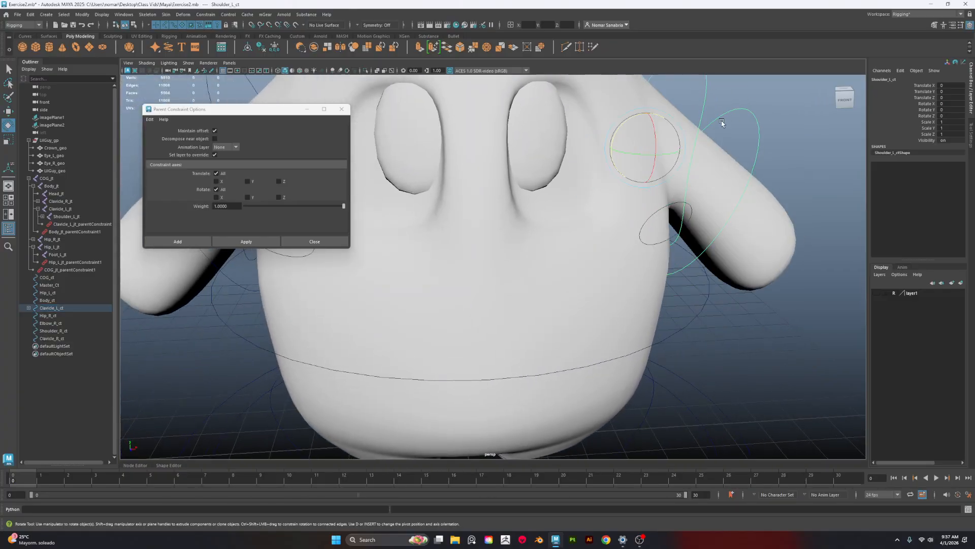
alt+middle_drag(722, 121, 713, 172)
mouse_move(614, 165)
mouse_down()
mouse_move(629, 157)
mouse_move(603, 168)
mouse_up()
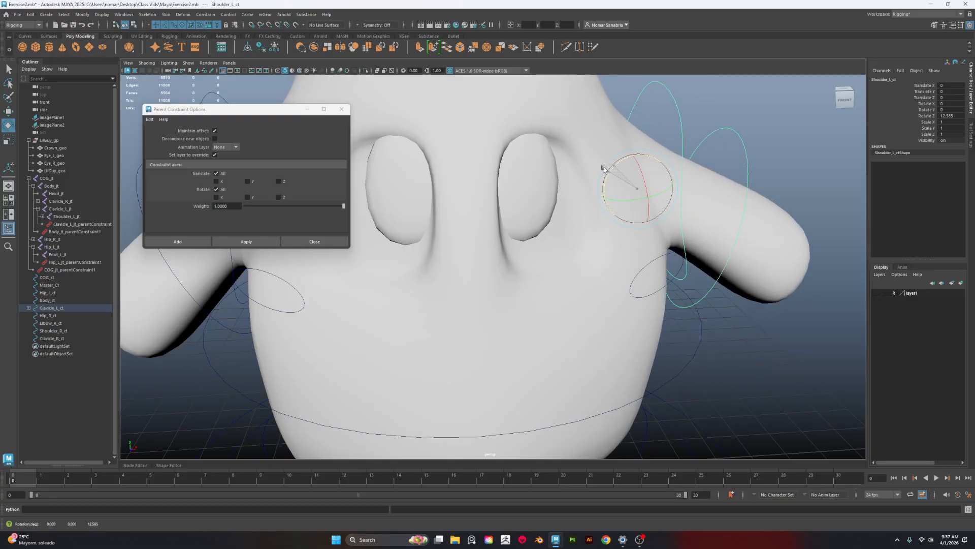
key(ctrl+z)
click(744, 152)
drag(706, 235, 698, 200)
key(ctrl+z)
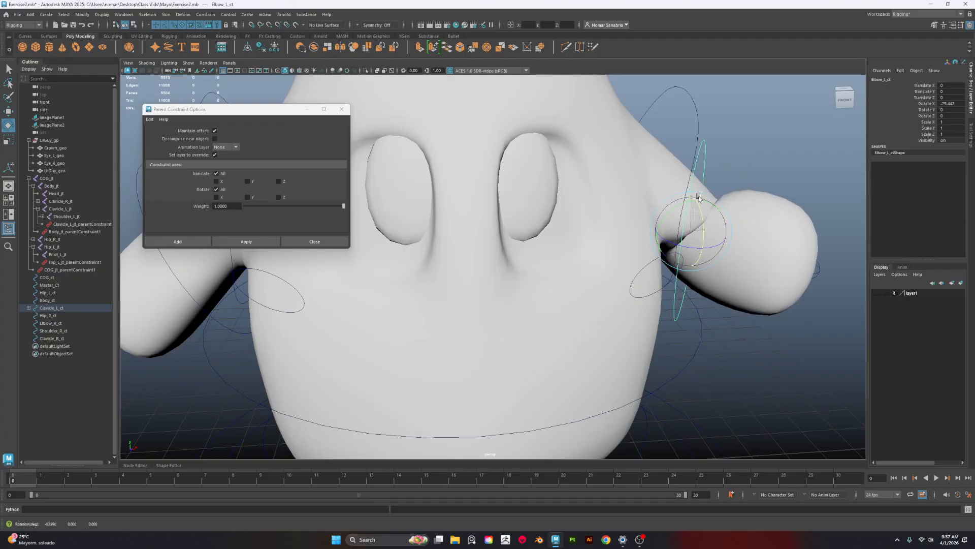
key(ctrl+z)
Try another rotation of the Shoulder_L_ct control and undo it
scroll(786, 242, down, 4)
alt+drag(782, 245, 531, 291)
scroll(531, 288, down, 2)
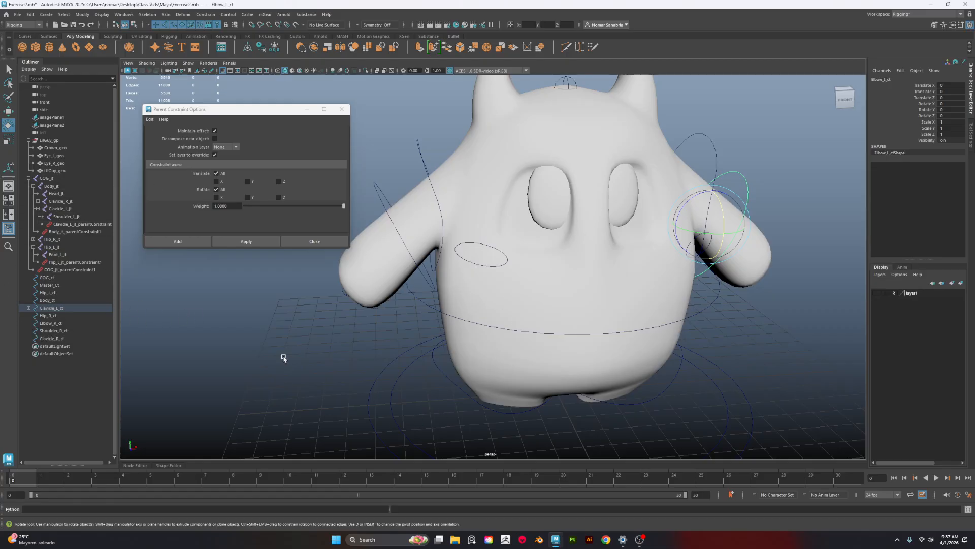
alt+drag(671, 405, 305, 308)
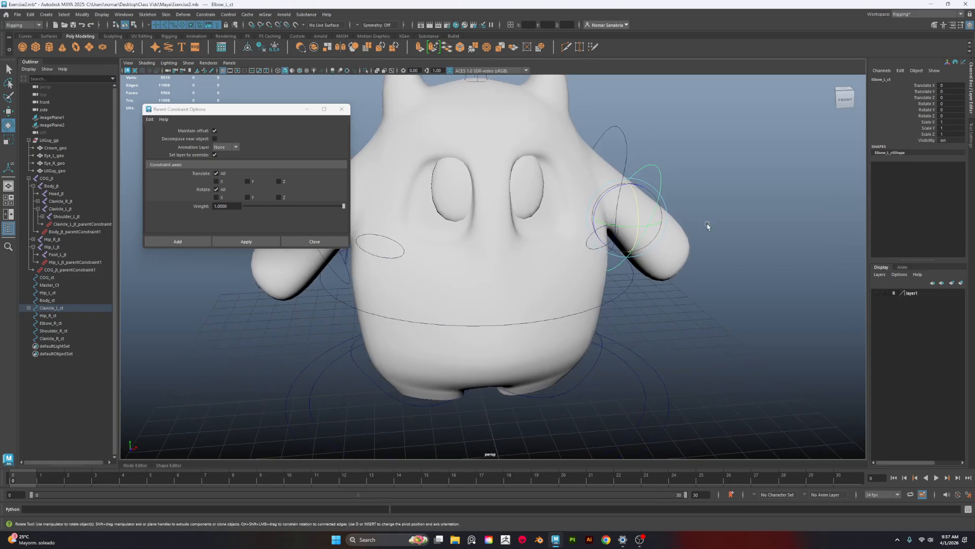
scroll(707, 225, up, 5)
click(575, 173)
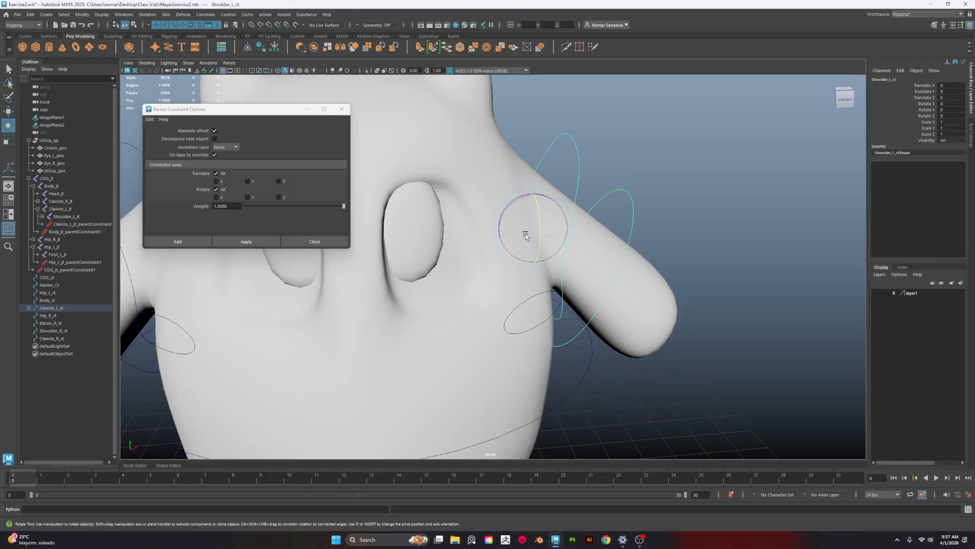
drag(526, 235, 656, 209)
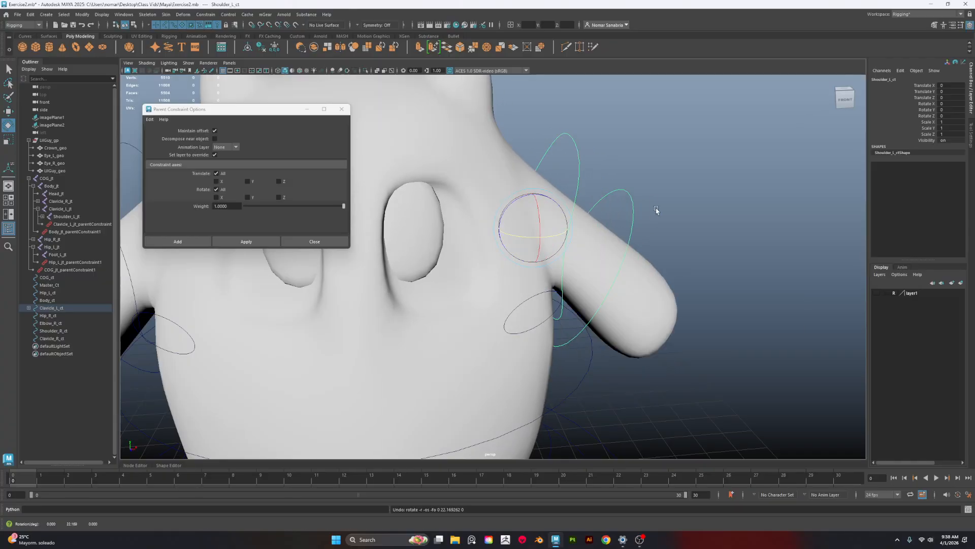
click(631, 216)
Try rotating the Elbow_L_ct control to bend the left forearm and undo the rotation
alt+drag(636, 164, 619, 151)
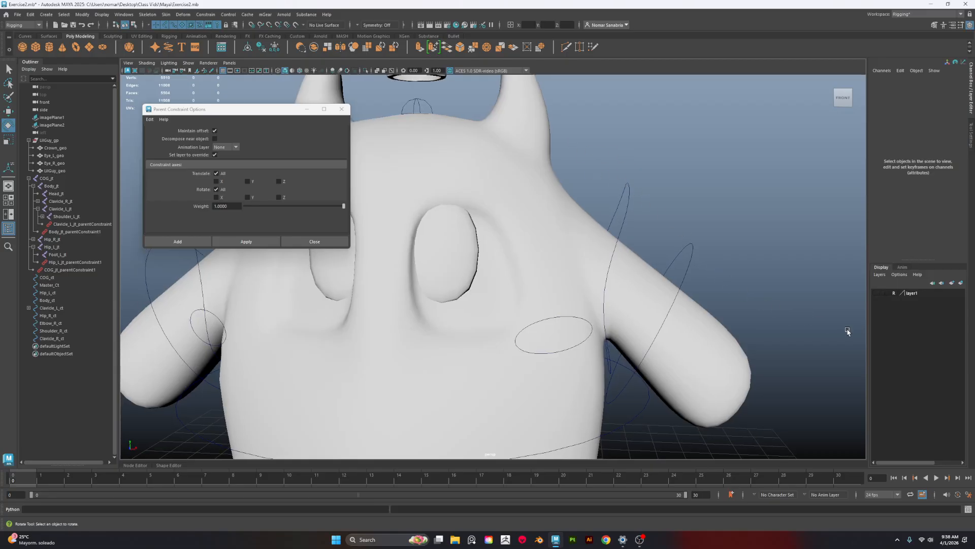
alt+drag(847, 331, 599, 171)
click(592, 181)
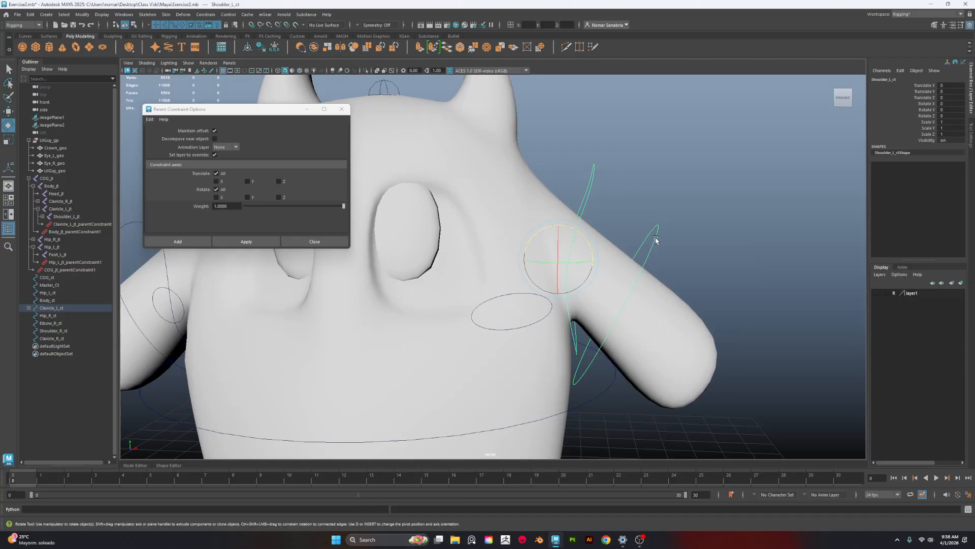
click(632, 322)
drag(632, 322, 655, 310)
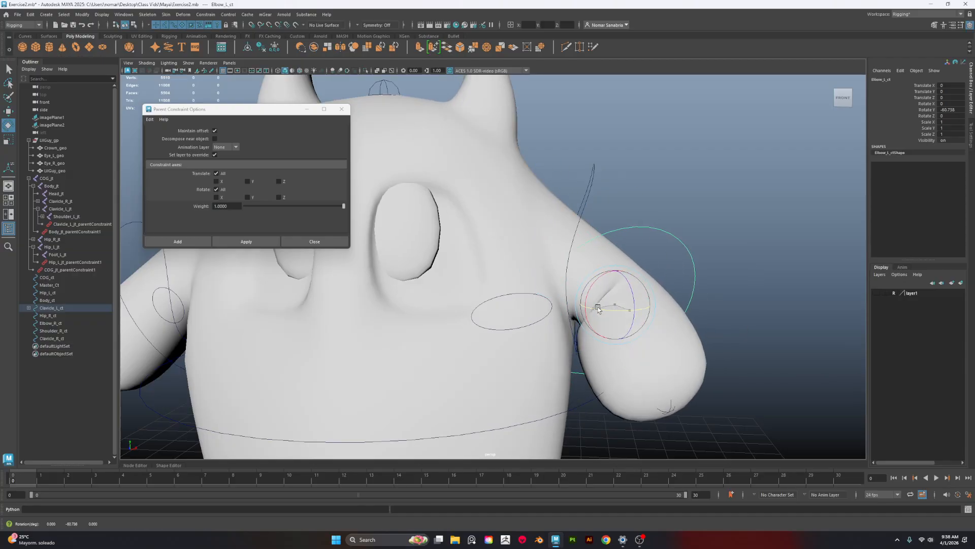
key(ctrl+z)
alt+drag(741, 364, 703, 340)
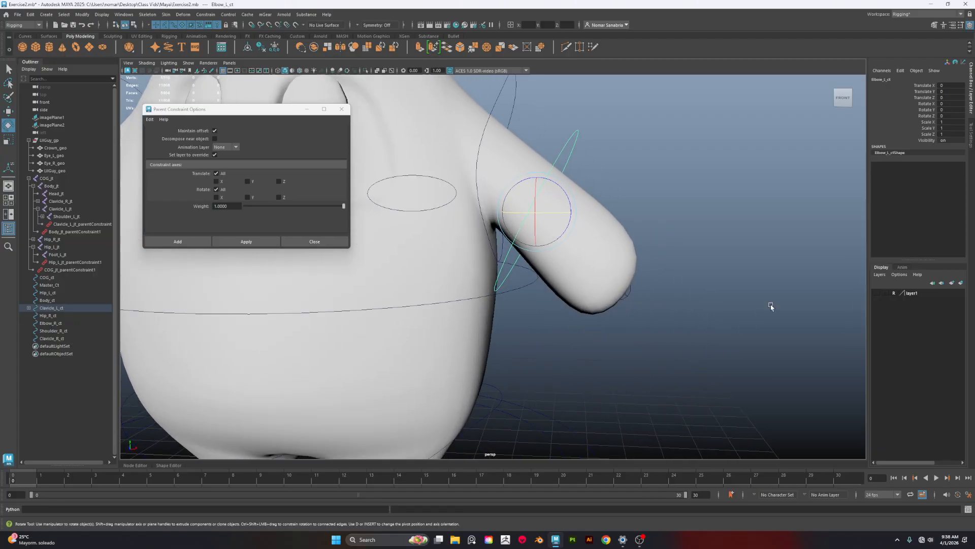
alt+drag(715, 270, 615, 134)
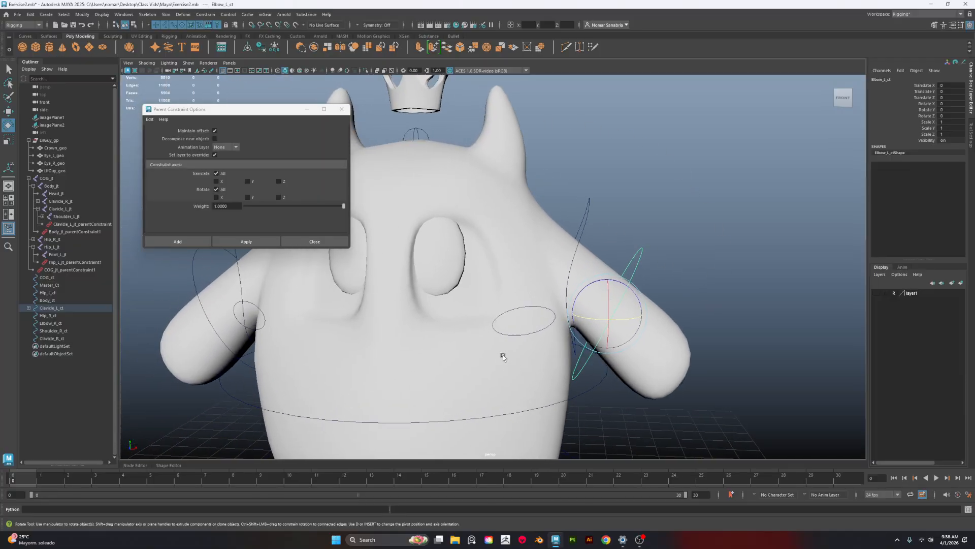
alt+drag(503, 354, 683, 362)
alt+right_drag(680, 402, 557, 397)
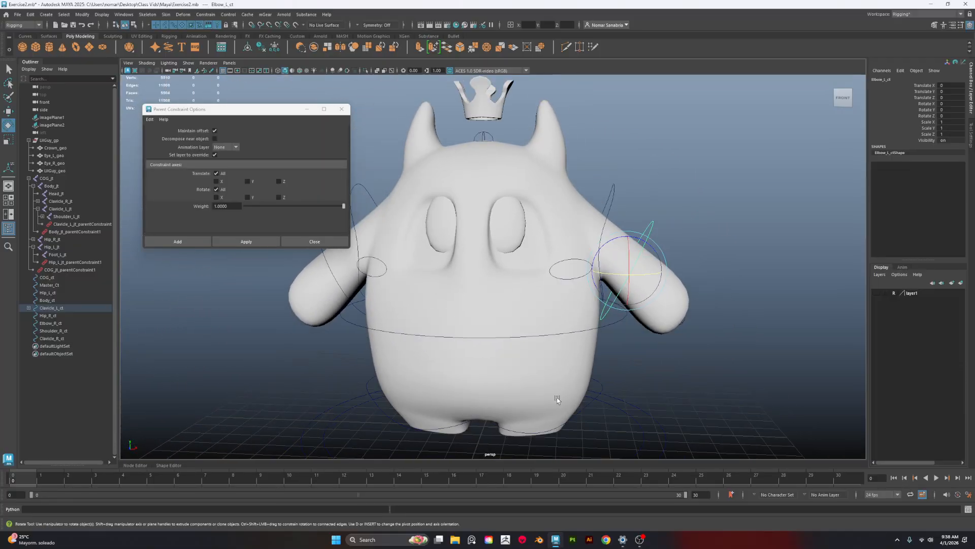
alt+middle_drag(579, 346, 581, 282)
alt+right_drag(581, 281, 703, 327)
alt+middle_drag(703, 327, 635, 369)
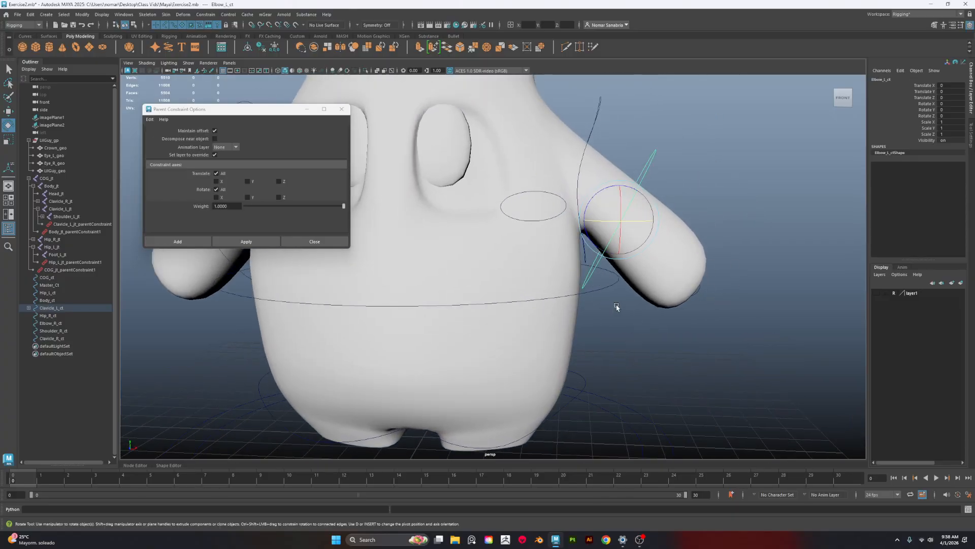
alt+drag(634, 362, 643, 305)
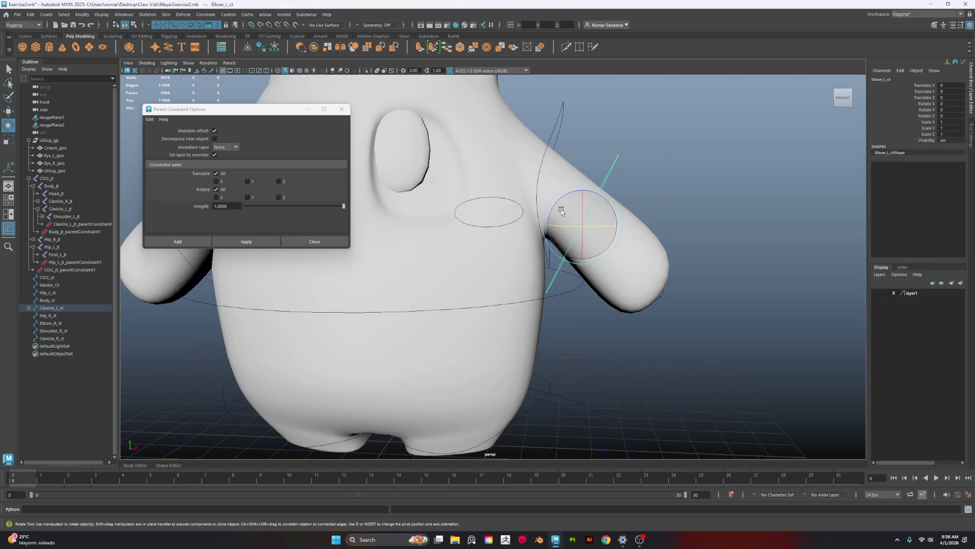
alt+middle_drag(712, 252, 723, 307)
alt+right_drag(723, 307, 596, 310)
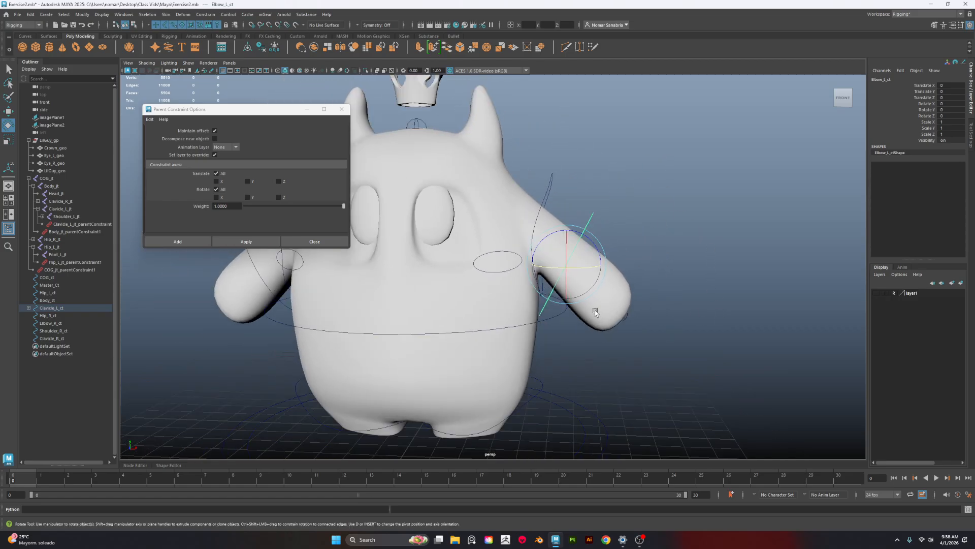
Examine the body, hip and ground control curves from several angles
alt+middle_drag(386, 305, 537, 266)
alt+drag(538, 265, 546, 297)
alt+middle_drag(545, 298, 516, 237)
alt+right_drag(515, 238, 590, 340)
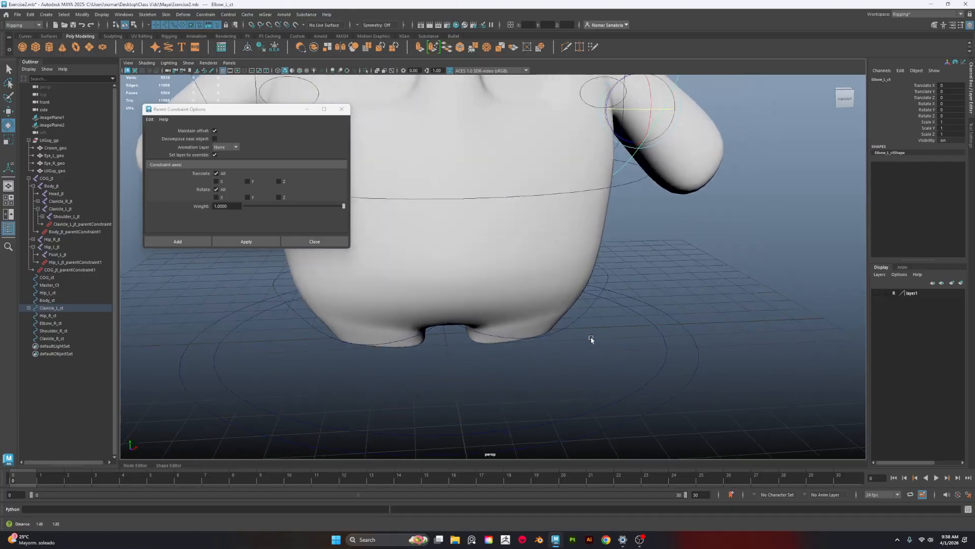
alt+drag(590, 339, 600, 249)
click(617, 230)
alt+right_drag(639, 272, 636, 288)
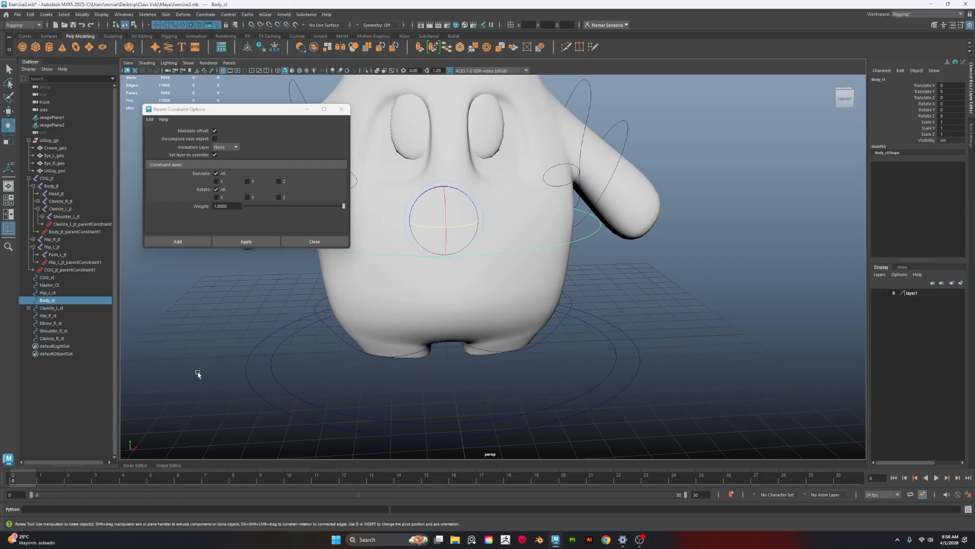
alt+middle_drag(511, 333, 510, 279)
alt+right_drag(511, 279, 614, 344)
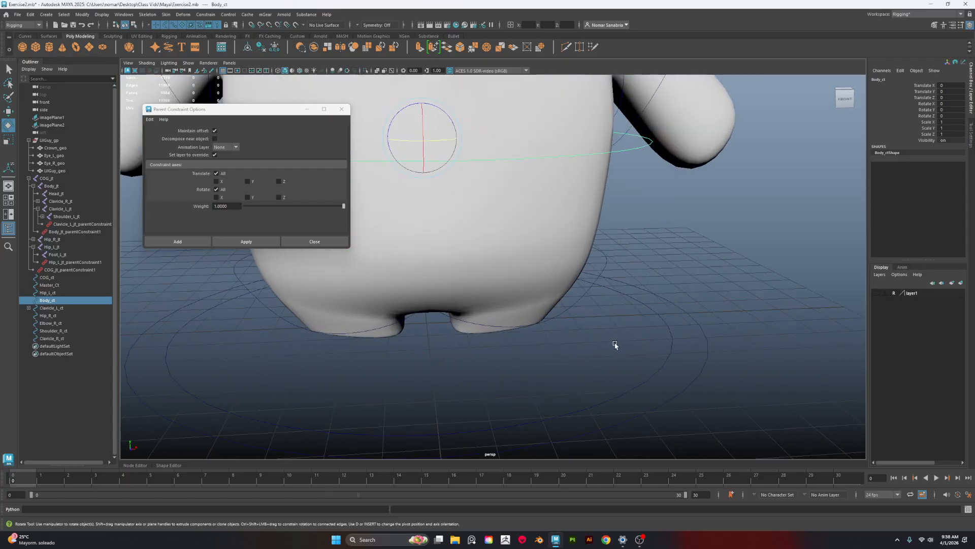
alt+drag(614, 344, 557, 318)
alt+middle_drag(557, 317, 499, 363)
scroll(512, 340, down, 3)
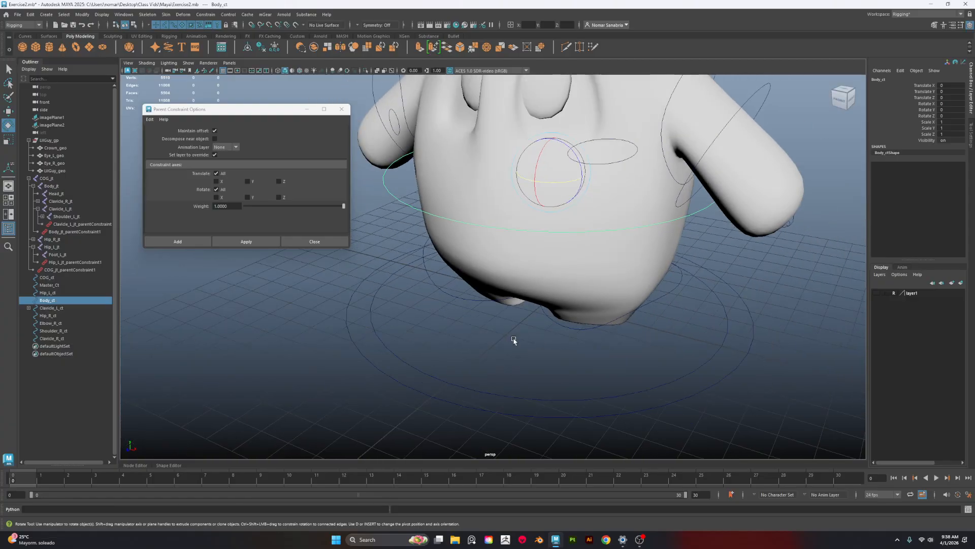
alt+drag(553, 301, 457, 321)
Parent the Elbow_R_ct control under Shoulder_R_ct
click(412, 228)
alt+middle_drag(412, 230, 443, 304)
click(412, 280)
alt+right_drag(443, 304, 622, 342)
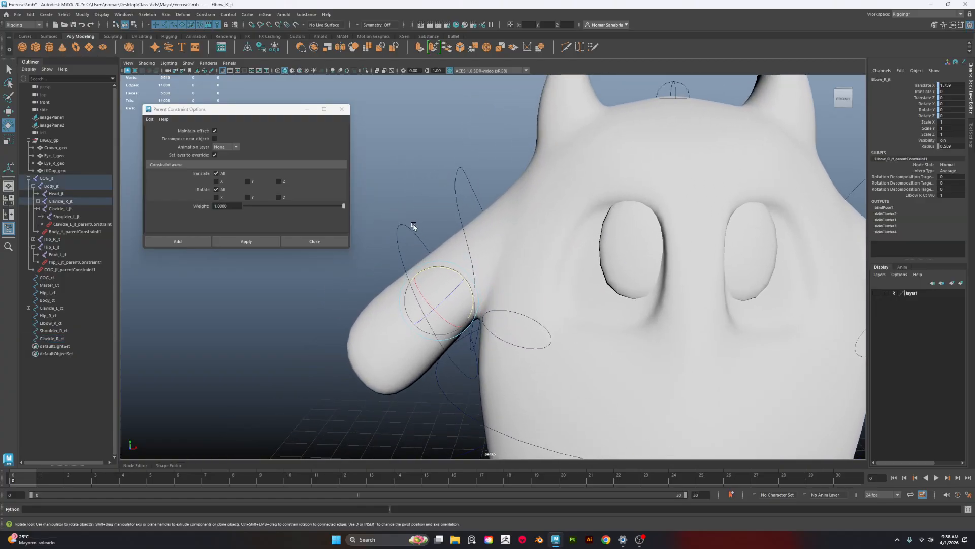
click(413, 224)
mouse_move(444, 240)
alt+mouse_down()
mouse_move(426, 262)
mouse_move(445, 249)
alt+mouse_up()
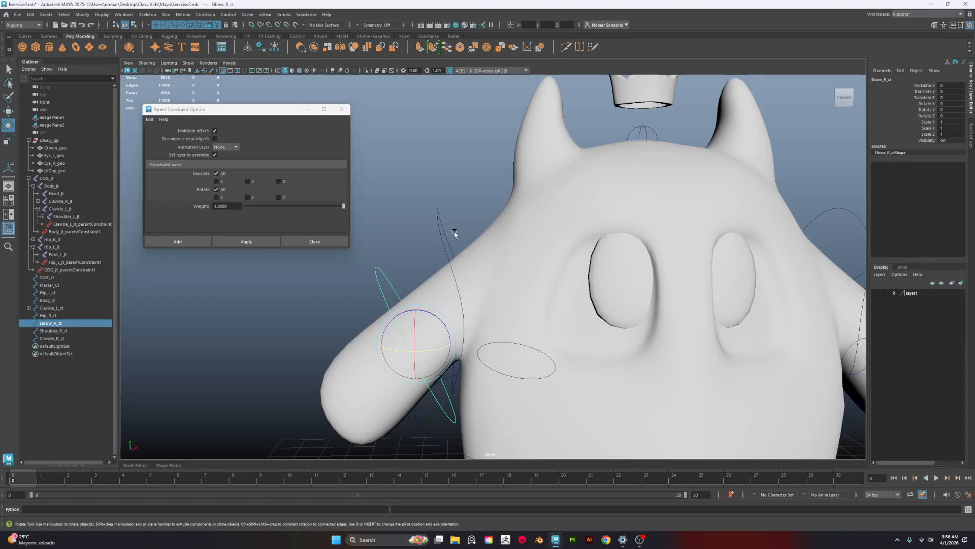
shift+click(415, 237)
key(p)
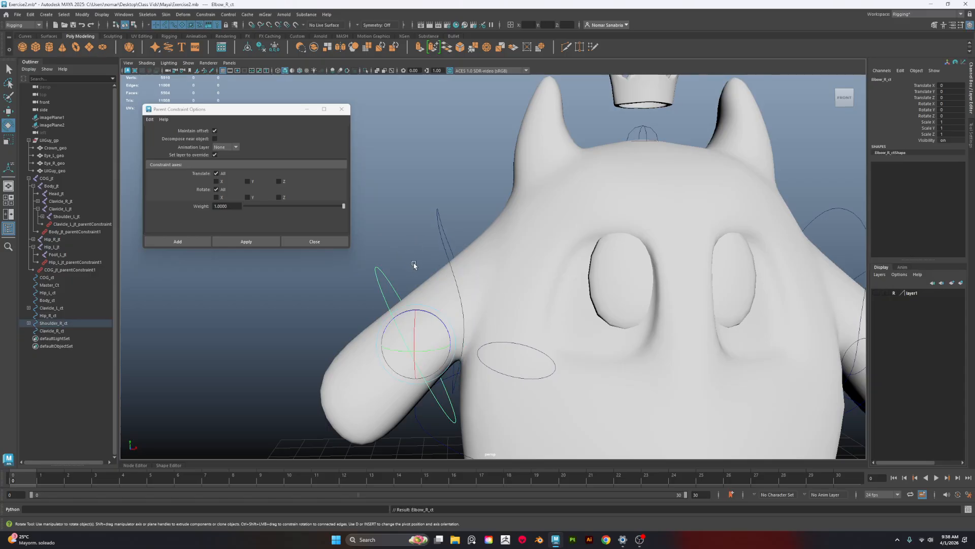
Parent the Shoulder_R_ct control under Clavicle_R_ct
click(449, 259)
shift+click(524, 347)
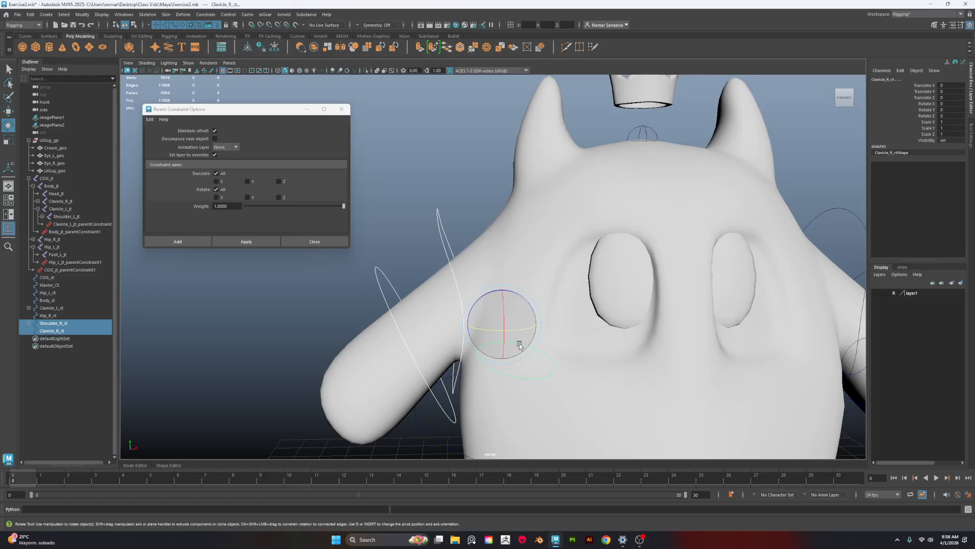
key(p)
Parent the Clavicle_R_ct and Clavicle_L_ct controls under the Body_ct control
click(533, 377)
alt+middle_drag(519, 448, 466, 347)
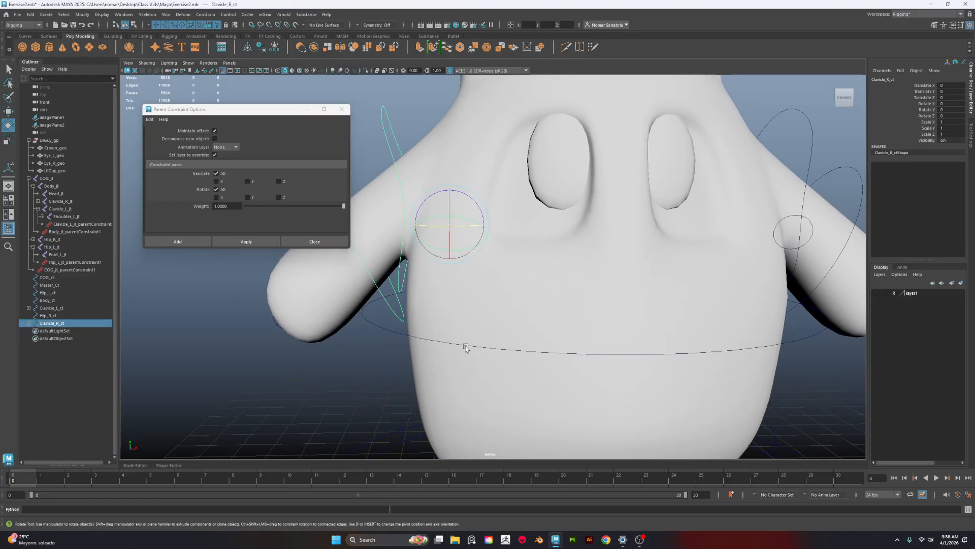
shift+click(448, 345)
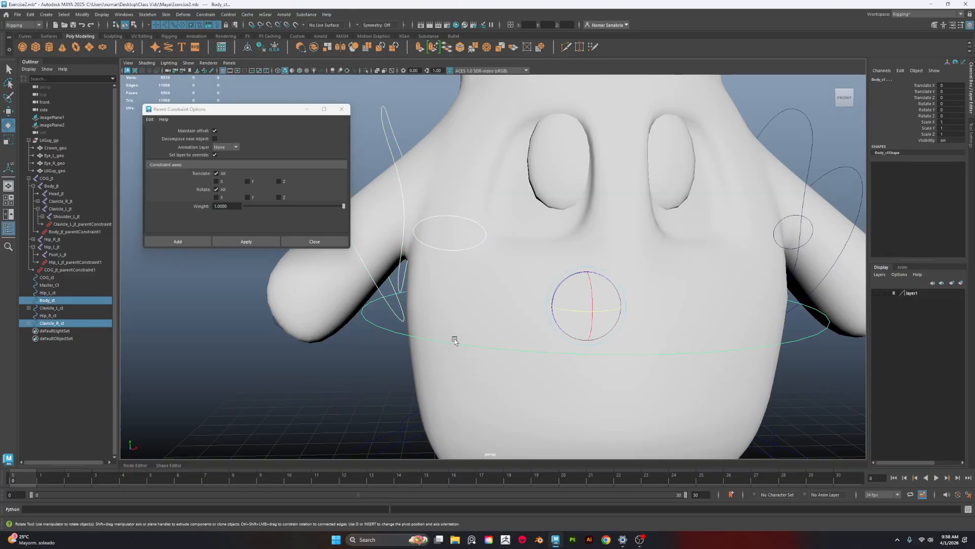
key(p)
click(774, 234)
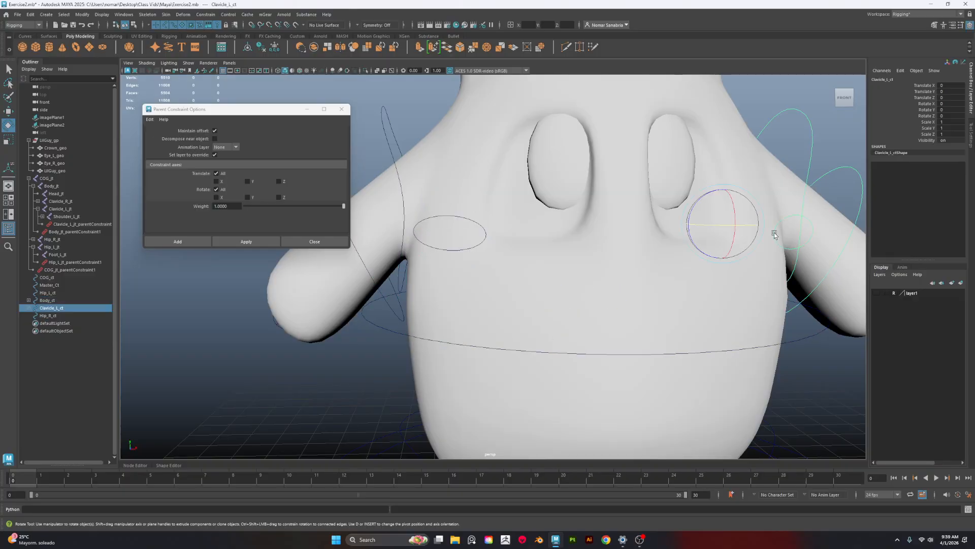
shift+click(701, 353)
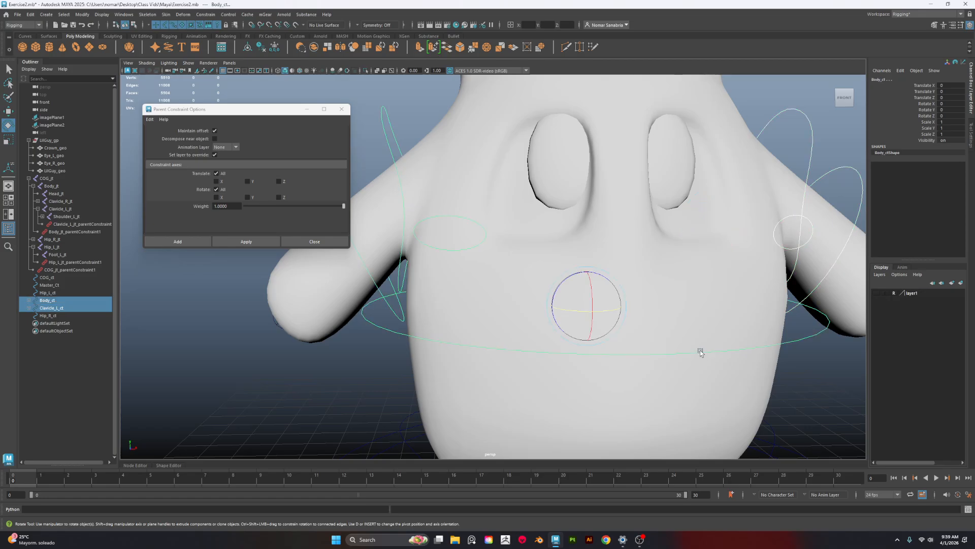
key(p)
Try rotating Body_ct and then Clavicle_R_ct to test the arm hierarchy, undoing each rotation
click(643, 354)
scroll(642, 344, down, 2)
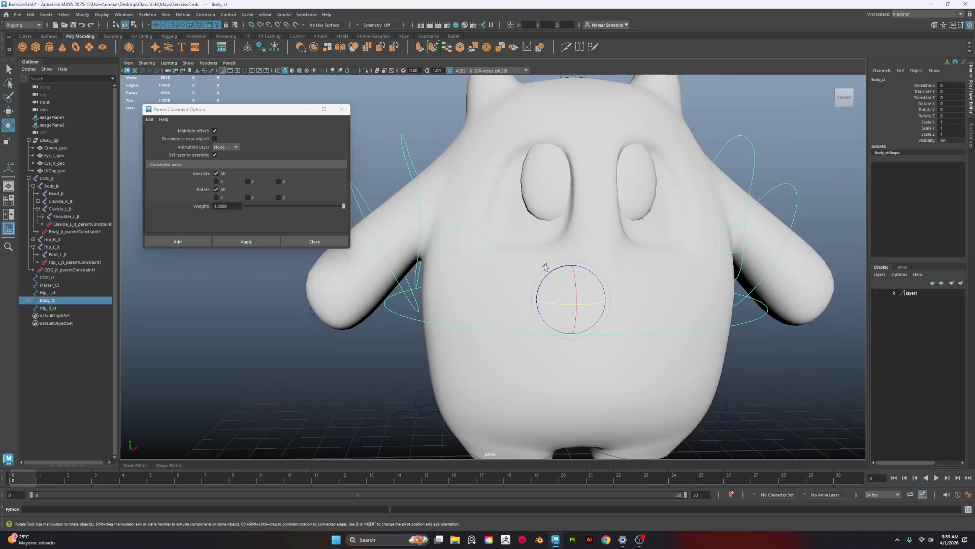
mouse_move(543, 281)
mouse_down()
mouse_move(546, 310)
mouse_move(551, 269)
mouse_up()
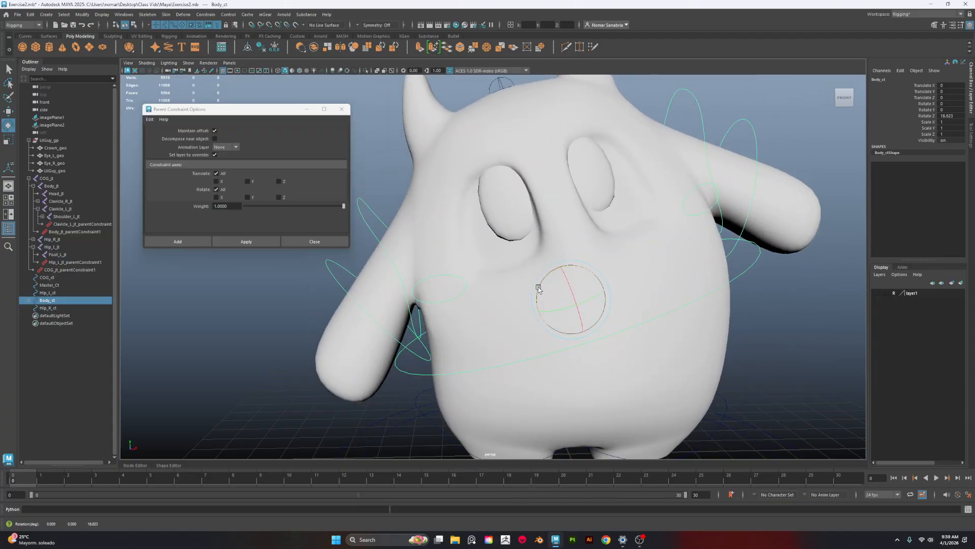
key(ctrl+z)
click(466, 253)
drag(485, 212, 483, 209)
key(ctrl+z)
Try rotating Clavicle_L_ct and then Shoulder_L_ct, and undo both rotations
click(725, 249)
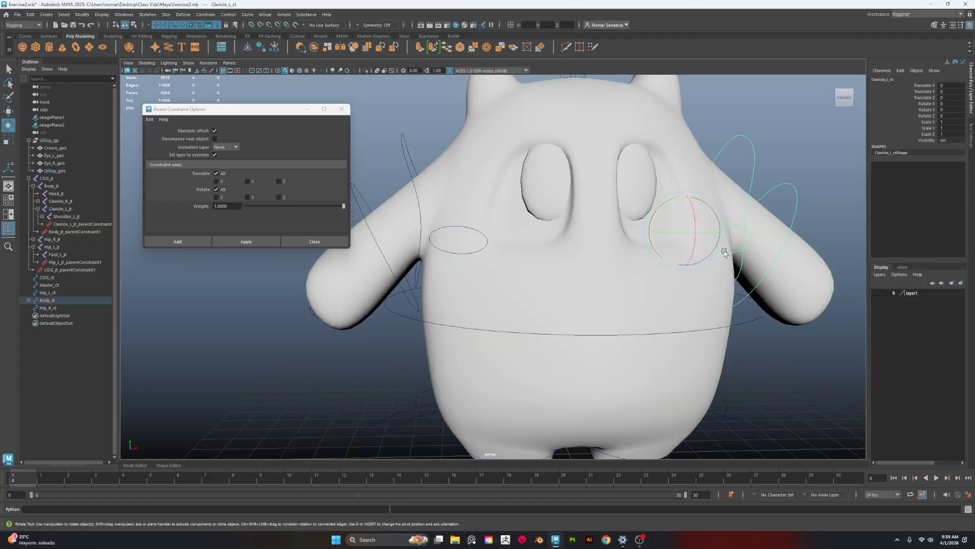
drag(657, 207, 652, 216)
click(722, 140)
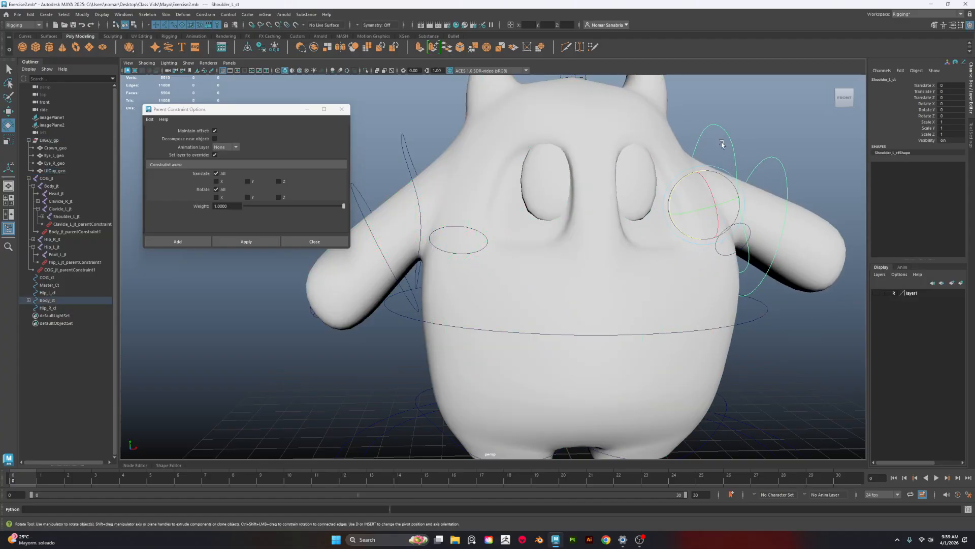
drag(687, 181, 679, 186)
key(ctrl+z)
key(ctrl+z)
key(ctrl+z)
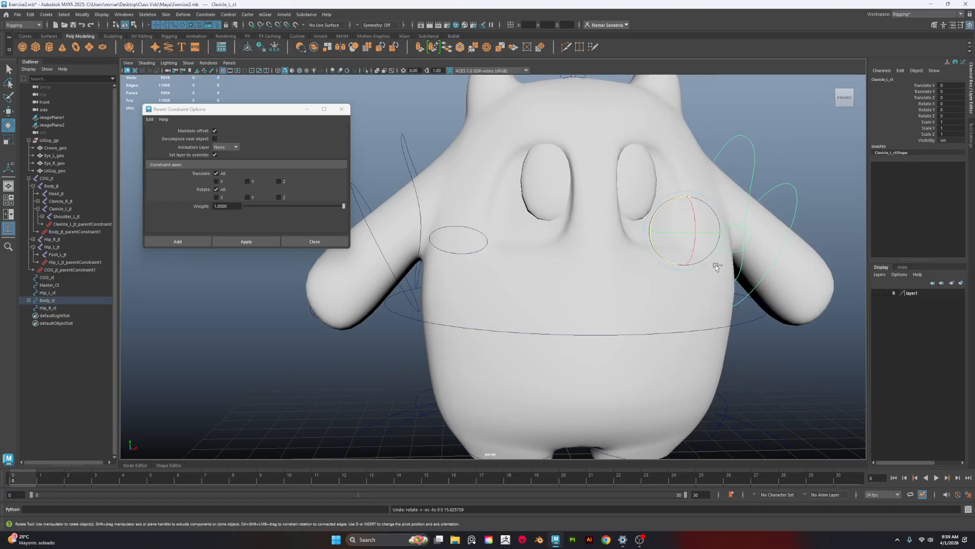
Parent the Hip_L_ct control under COG_ct, the inner ground circle
scroll(653, 330, down, 4)
scroll(645, 337, up, 5)
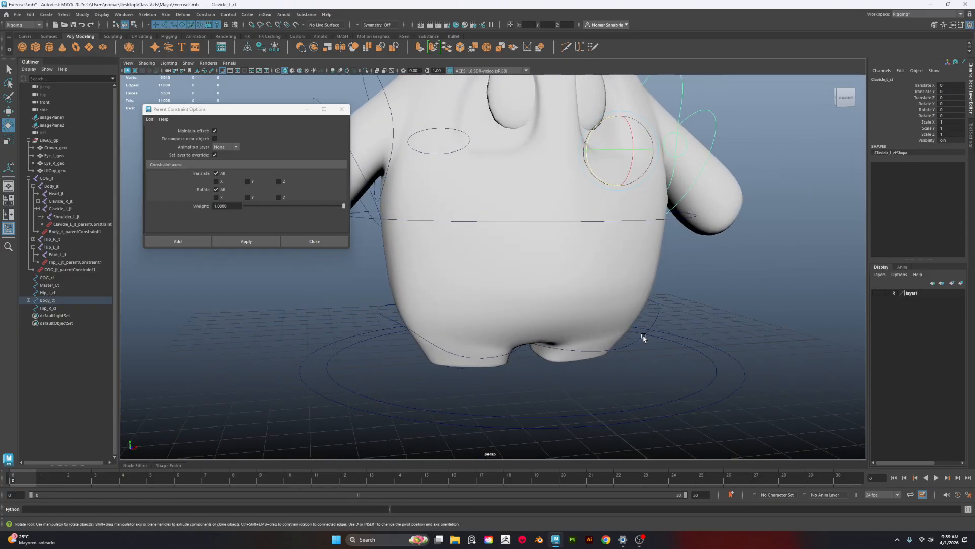
click(644, 338)
scroll(723, 355, up, 3)
key(q)
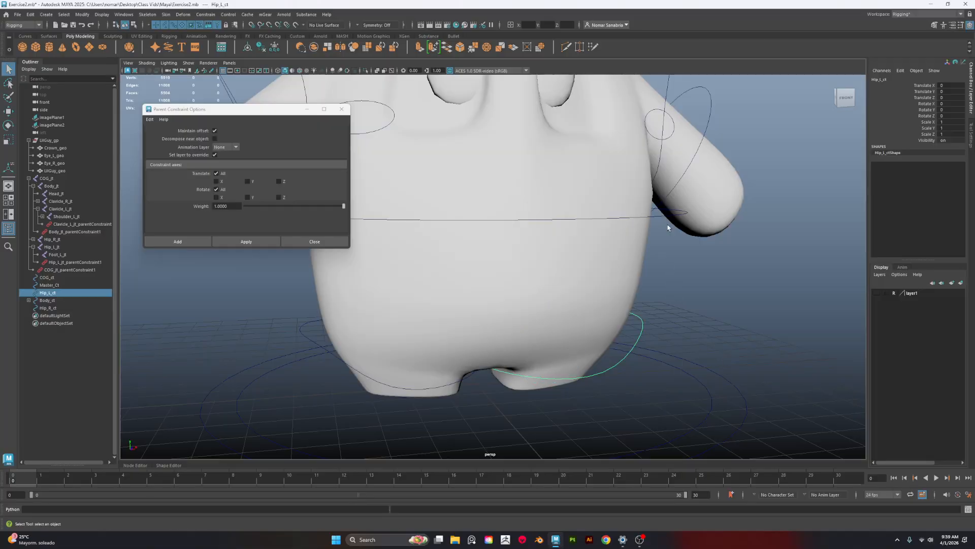
scroll(667, 227, down, 3)
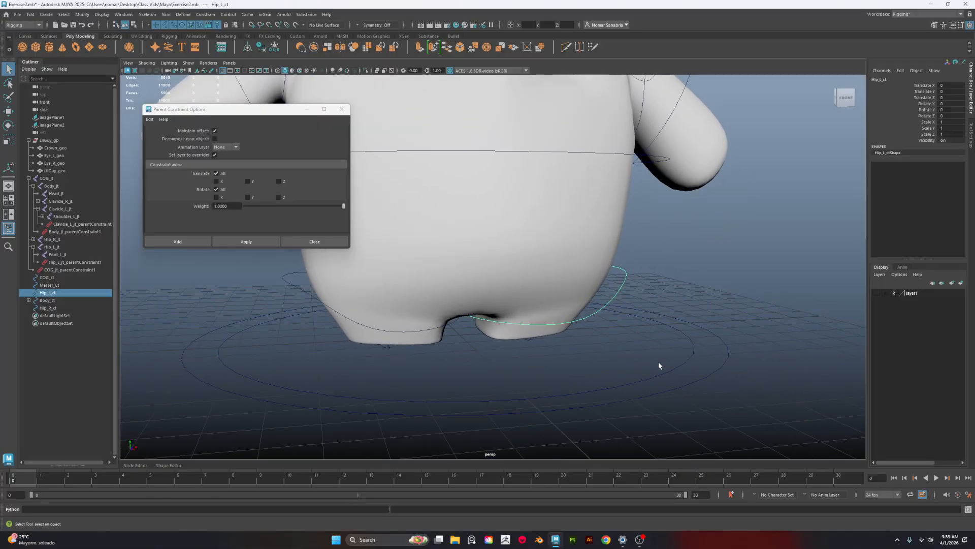
shift+click(687, 363)
alt+drag(721, 357, 716, 345)
alt+right_drag(716, 346, 647, 204)
alt+middle_drag(647, 205, 699, 302)
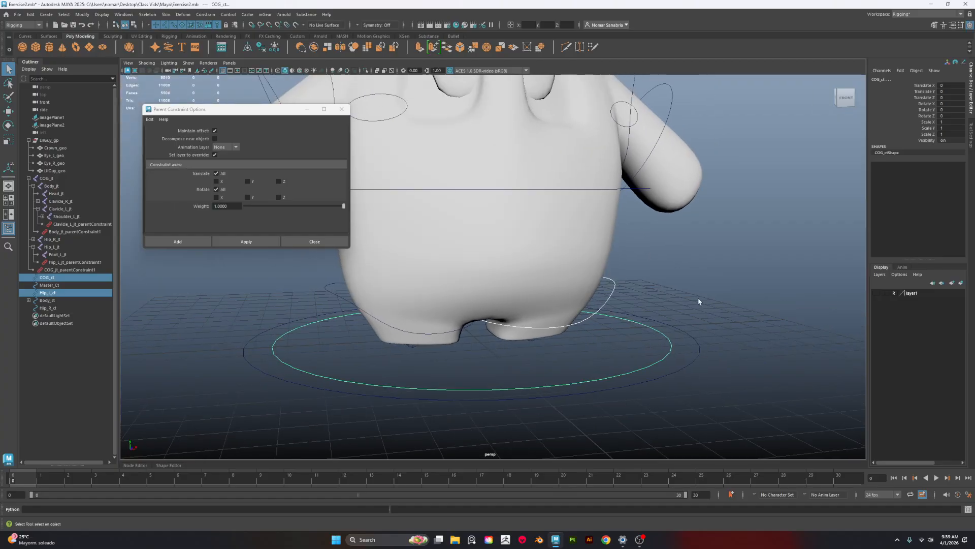
key(p)
Parent the Hip_R_ct control under COG_ct
click(341, 293)
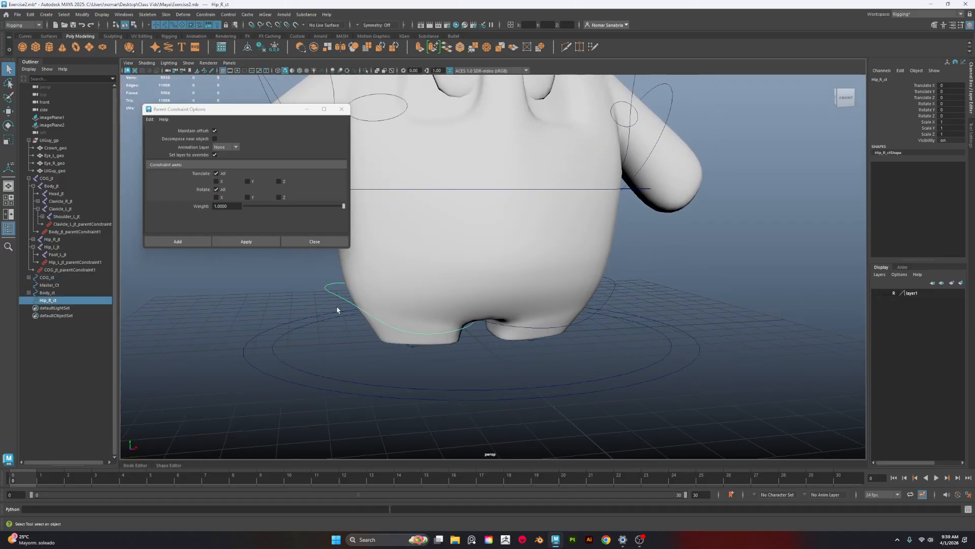
shift+click(304, 369)
scroll(323, 357, down, 2)
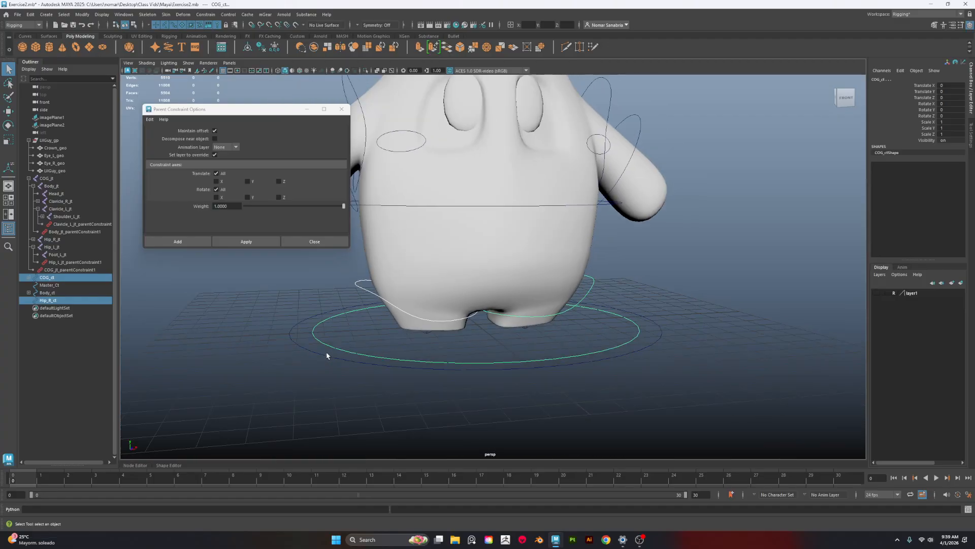
key(p)
Parent the Body_ct control with its arm hierarchies under COG_ct
click(436, 206)
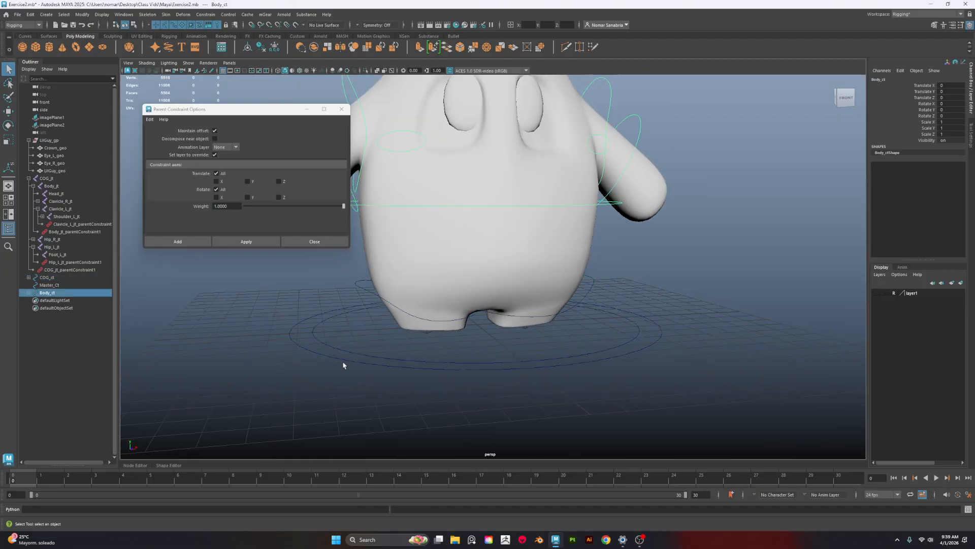
shift+click(408, 352)
key(p)
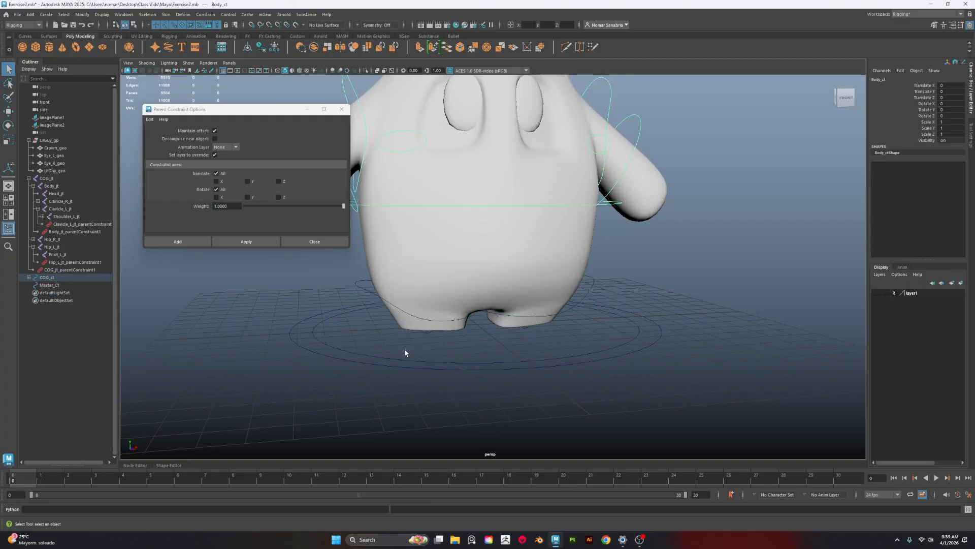
Try rotating COG_ct and then Body_ct to test the body hierarchy, undoing each rotation
click(409, 353)
key(e)
drag(444, 306, 428, 312)
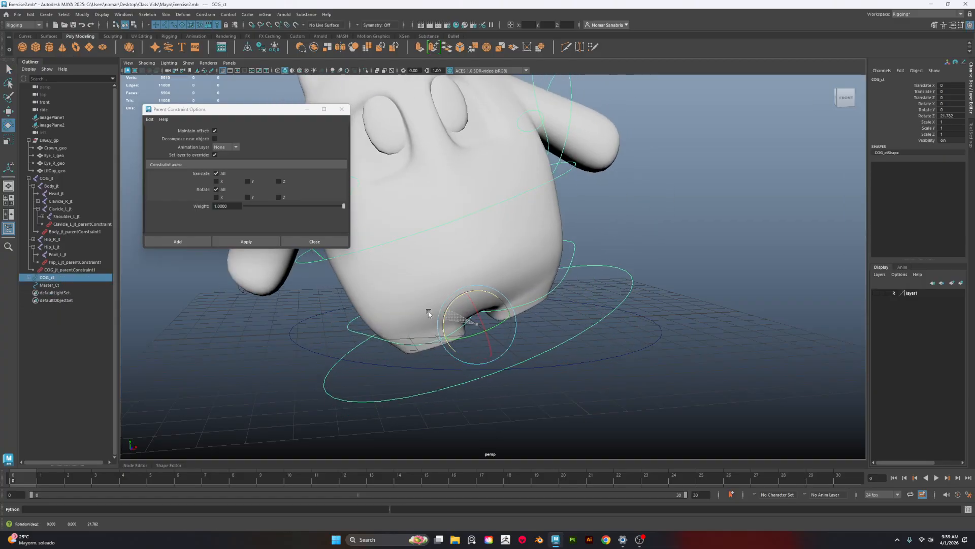
key(ctrl+z)
click(562, 205)
mouse_move(445, 205)
mouse_down()
mouse_move(457, 191)
mouse_move(452, 202)
mouse_up()
key(ctrl+z)
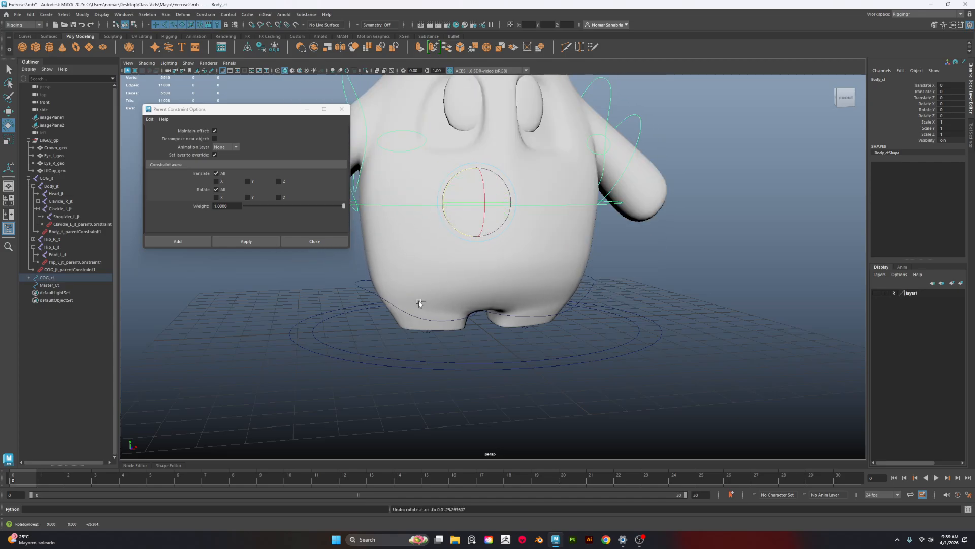
Try rotating the Hip_R_ct control and undo the rotation
click(369, 290)
drag(425, 291, 432, 282)
key(ctrl+z)
Parent the COG_ct control under Master_Ct, the outer ground circle
alt+middle_drag(518, 335, 559, 265)
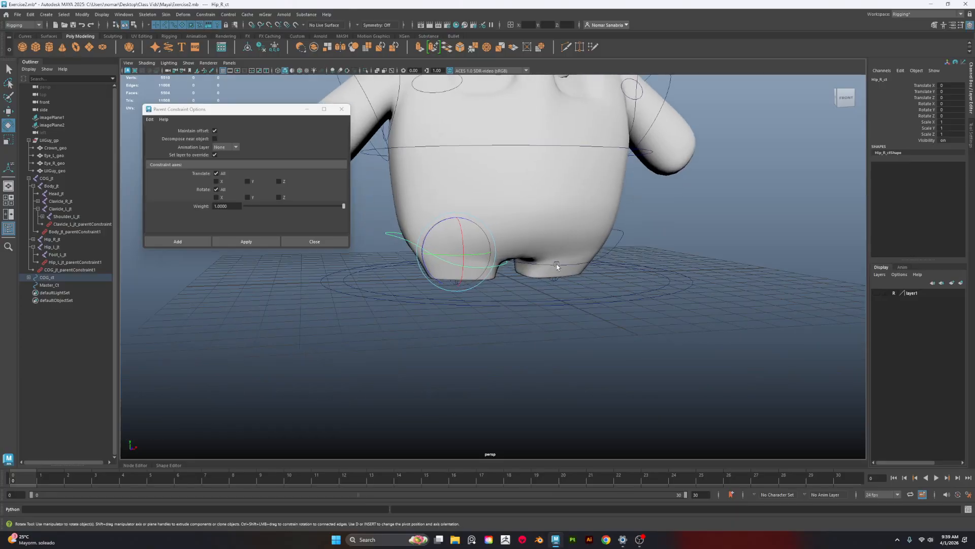
alt+drag(559, 265, 523, 225)
click(536, 302)
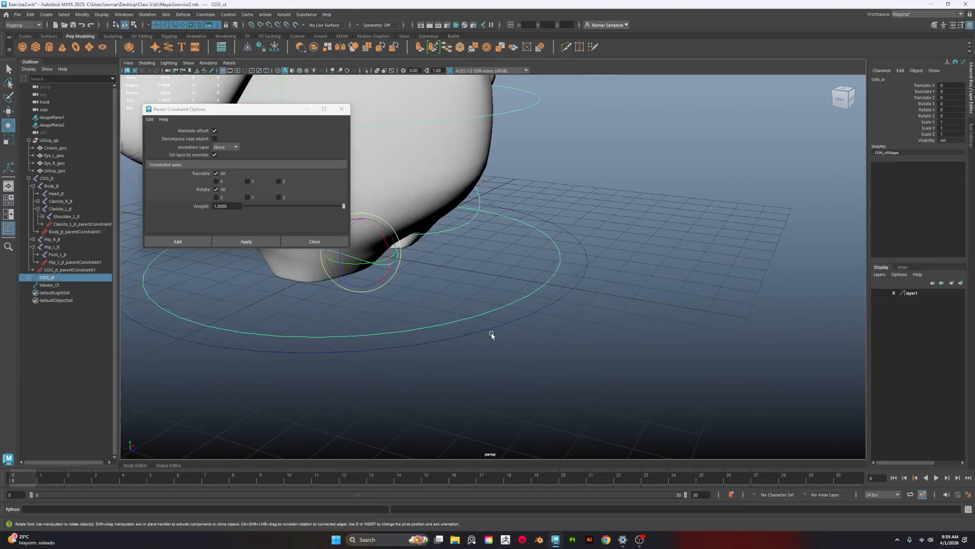
shift+click(531, 323)
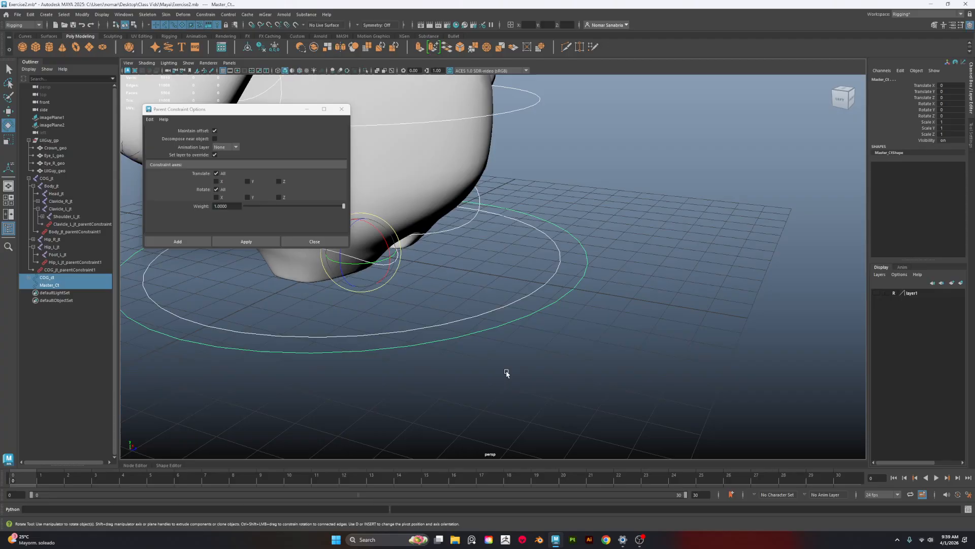
key(p)
alt+drag(514, 243, 623, 249)
alt+middle_drag(541, 233, 540, 261)
alt+drag(540, 261, 531, 339)
Try posing the left arm with the Shoulder_L_ct control within the Master_Ct hierarchy and undo the changes
click(468, 357)
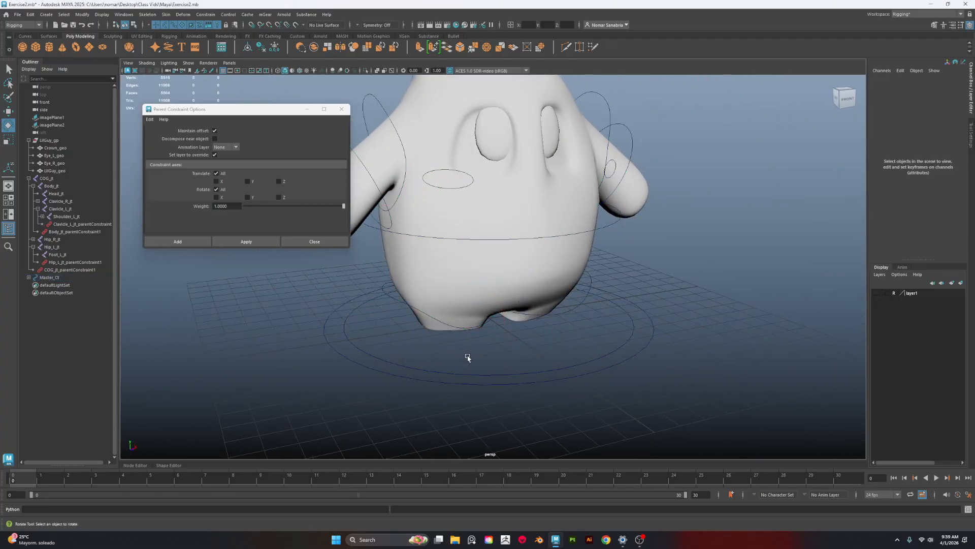
click(505, 386)
alt+drag(472, 313, 654, 218)
click(603, 159)
click(665, 162)
click(667, 172)
key(ctrl+z)
key(ctrl+z)
key(ctrl+z)
key(ctrl+z)
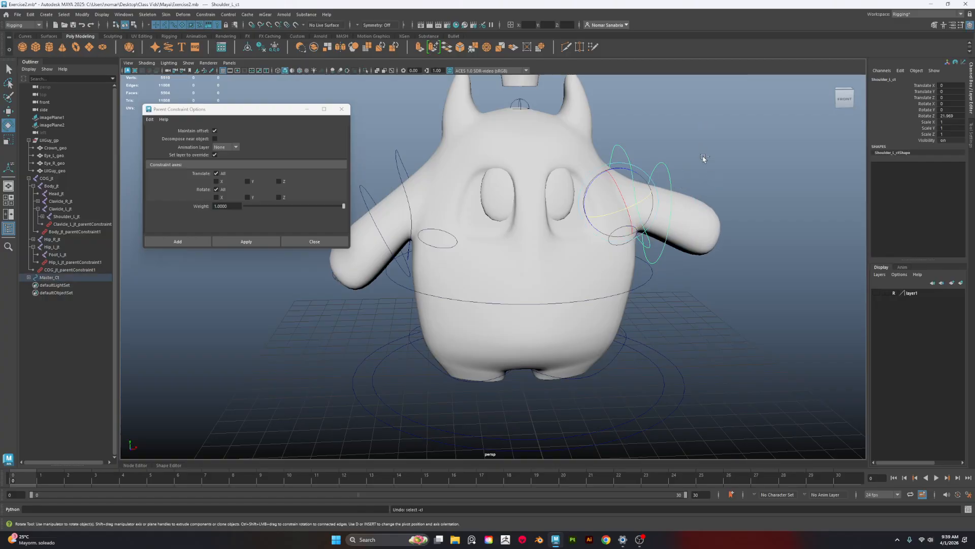
Try rotating the Clavicle_L_ct control to test the left shoulder and undo the rotation
alt+drag(502, 386, 550, 344)
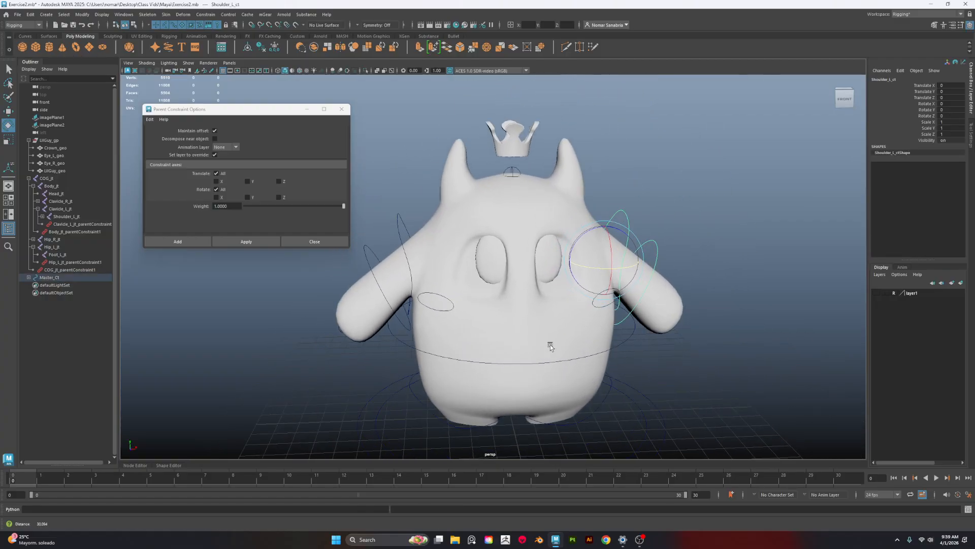
alt+right_drag(550, 345, 564, 291)
alt+drag(565, 291, 478, 306)
click(526, 270)
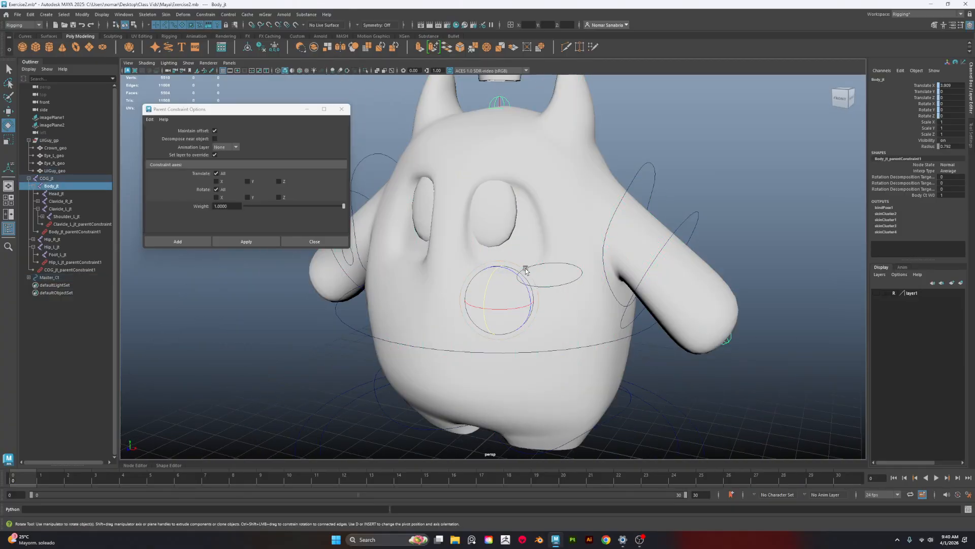
click(556, 265)
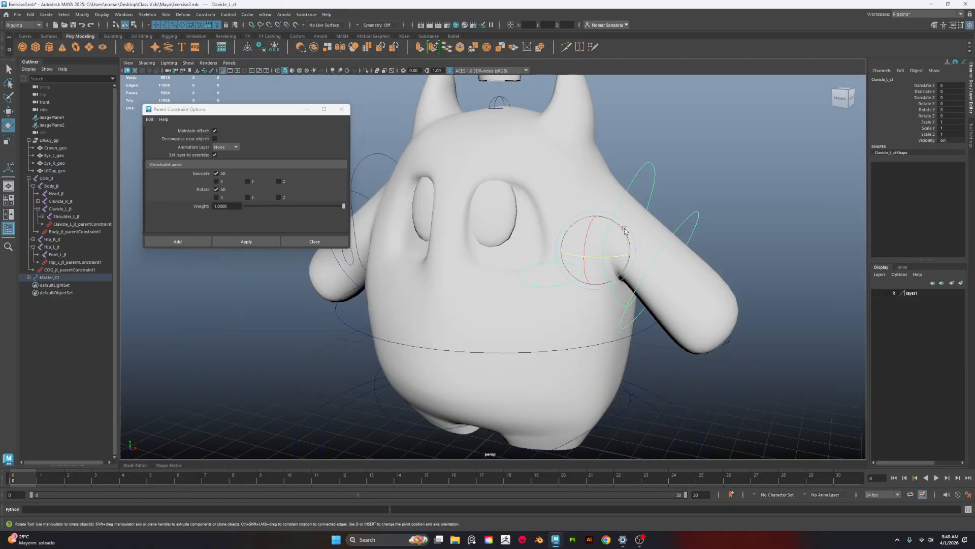
mouse_move(624, 231)
mouse_down()
mouse_move(621, 260)
mouse_move(601, 208)
mouse_move(612, 232)
mouse_up()
key(ctrl+z)
Try rotating a lower-body control and then Body_ct to test the deformation, undoing each rotation
alt+middle_drag(568, 398, 571, 335)
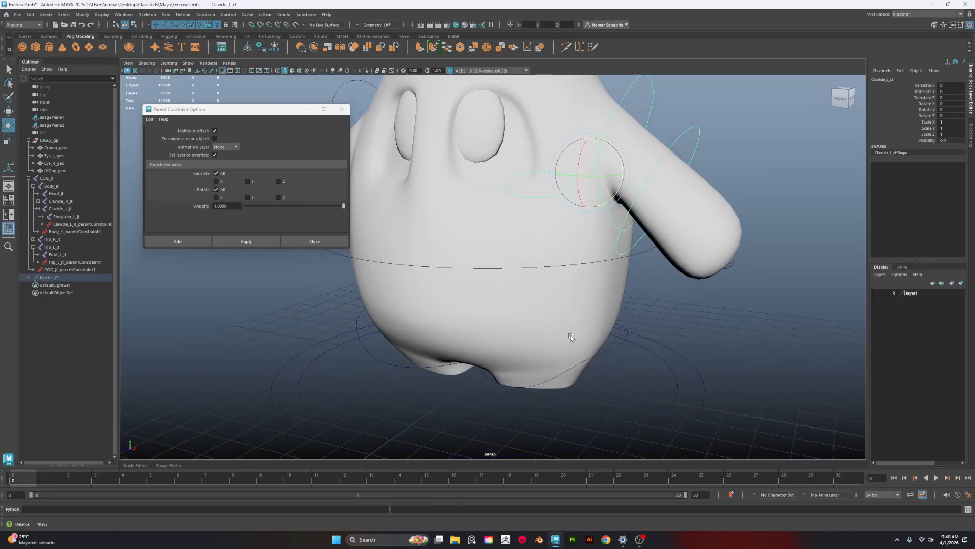
alt+right_drag(571, 334, 634, 377)
click(625, 362)
click(625, 362)
drag(553, 359, 539, 343)
key(ctrl+z)
scroll(689, 365, down, 3)
alt+drag(689, 366, 561, 344)
click(545, 333)
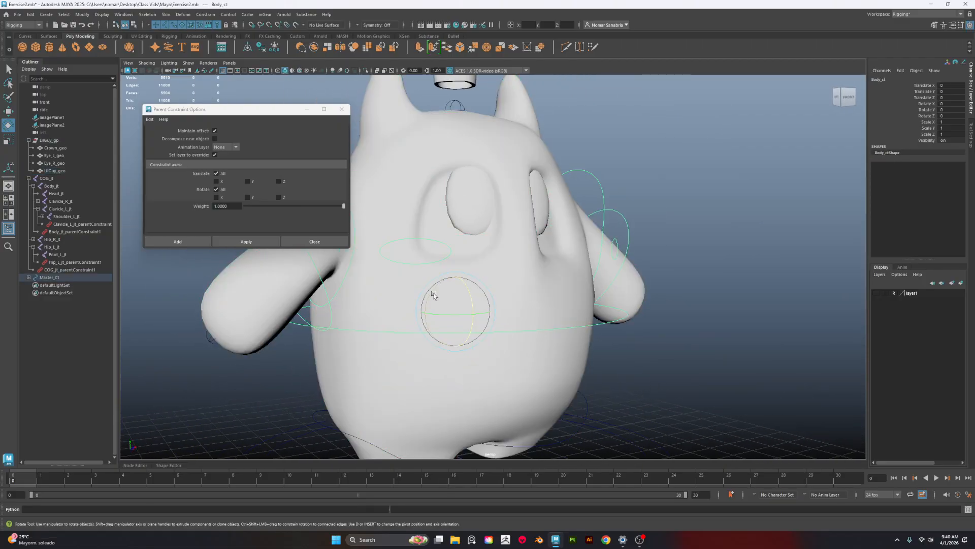
drag(435, 290, 458, 316)
key(ctrl+z)
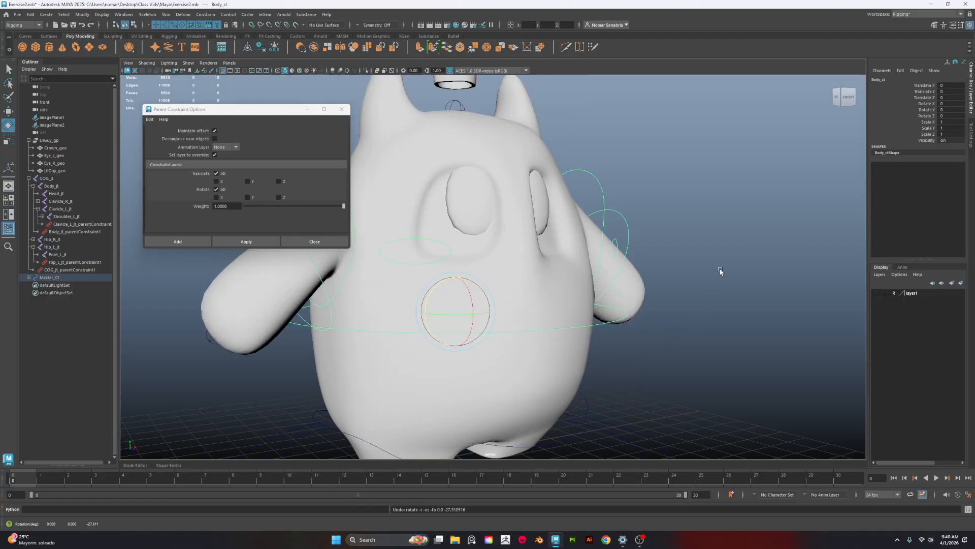
Select the Shoulder_L_ct control and save the scene under the new name lilRigTestFinal.mb
alt+drag(719, 272, 632, 338)
click(600, 281)
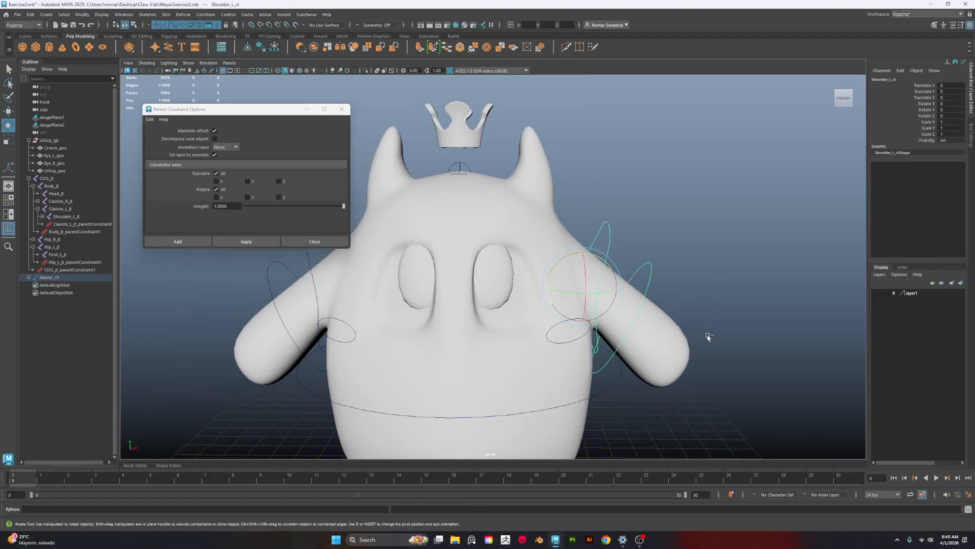
key(q)
key(ctrl+shift+s)
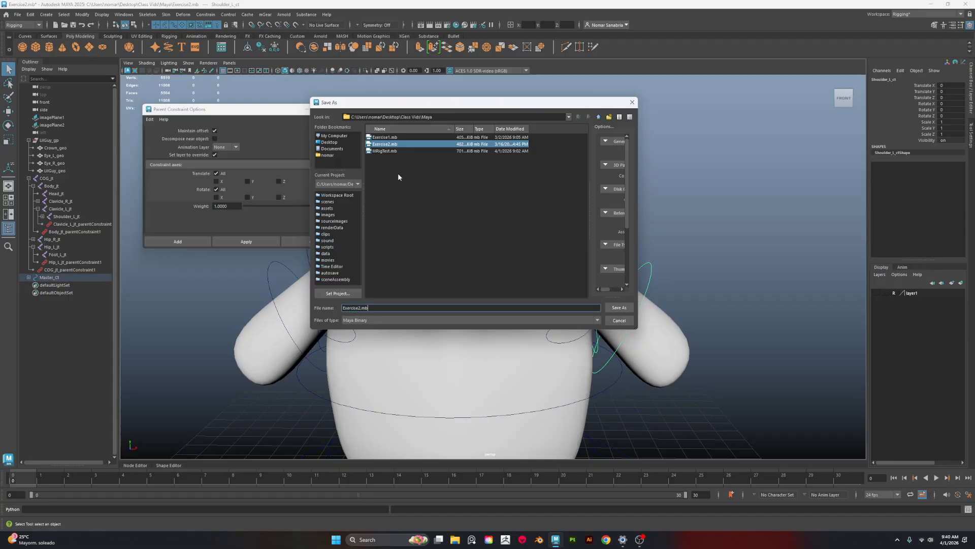
click(381, 151)
click(359, 307)
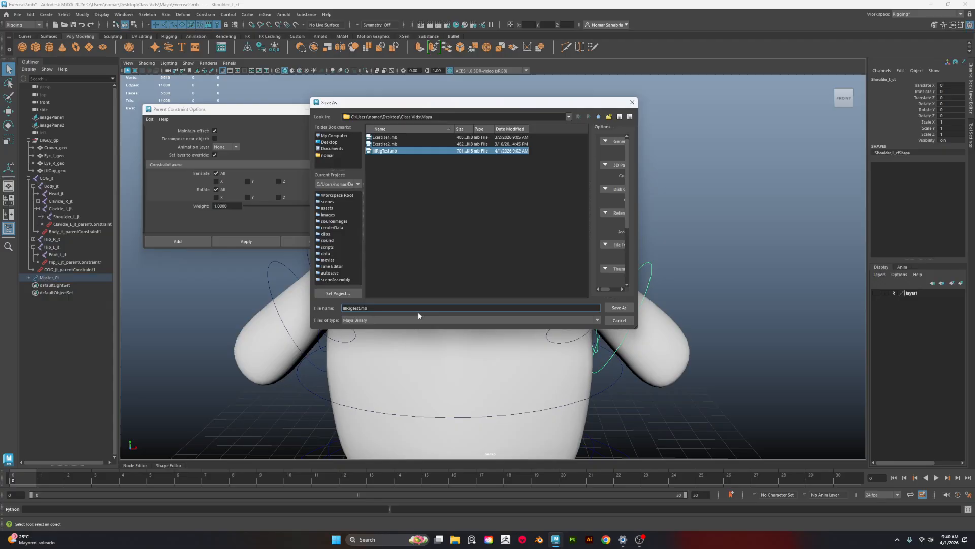
text(Final)
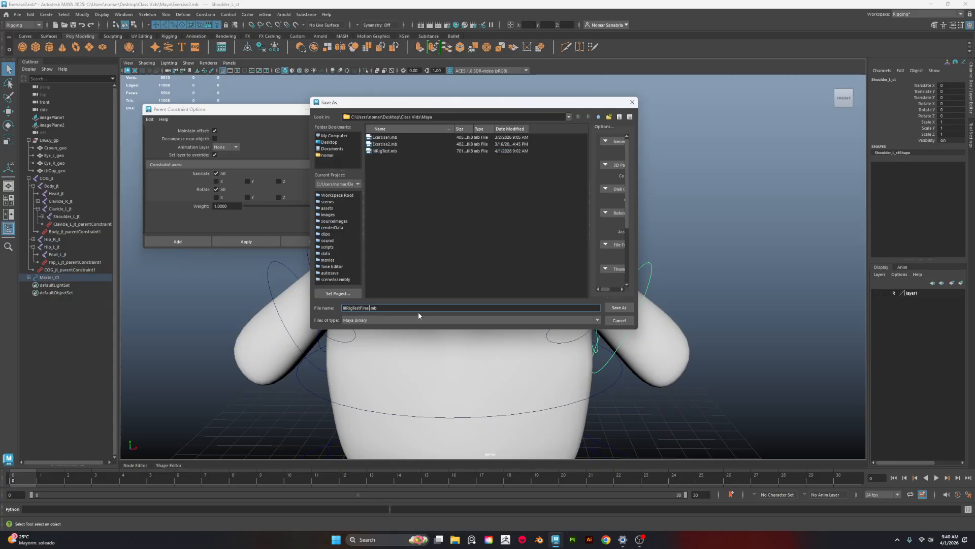
key(Return)
Key Shoulder_L_ct at frame 0 and raise the left arm by rotating it about 42 degrees in Z with a key at frame 3
key(e)
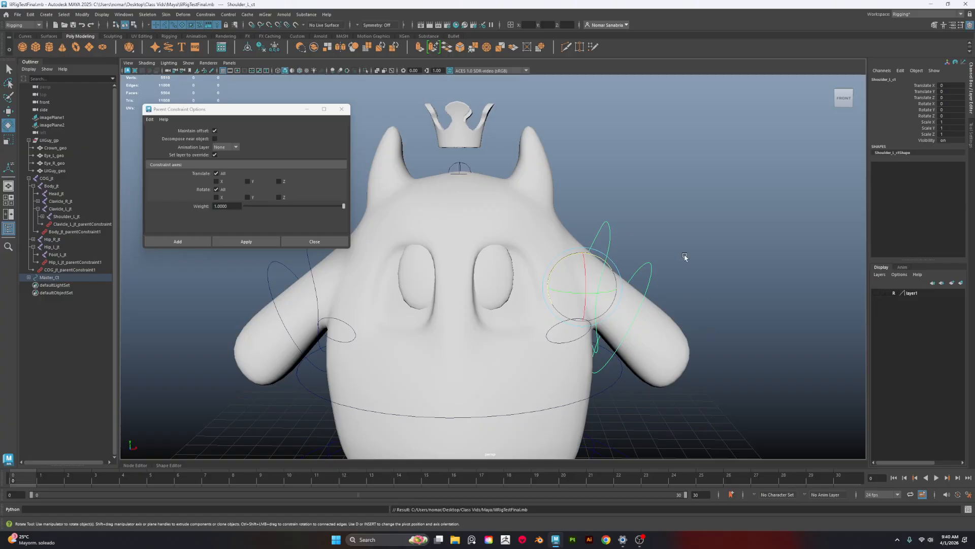
alt+drag(684, 257, 657, 302)
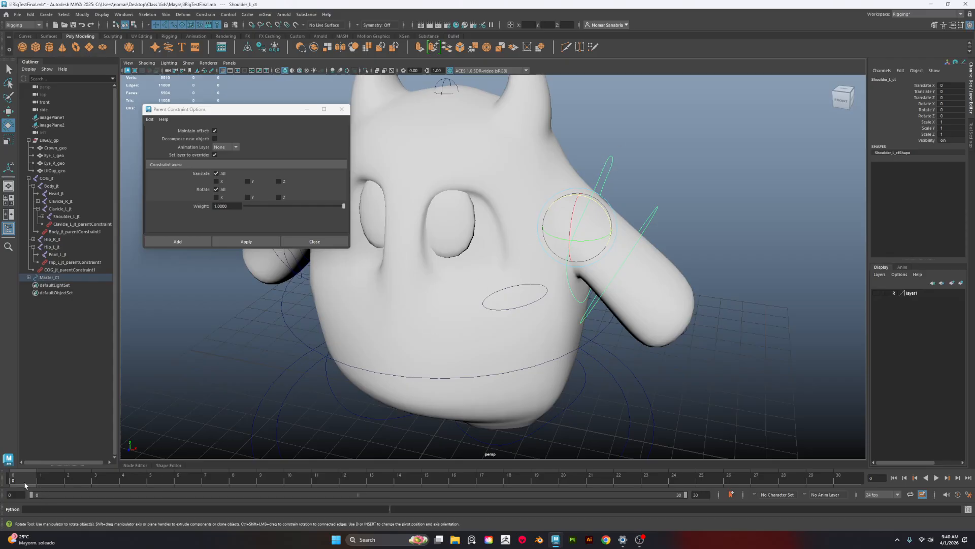
drag(31, 483, 51, 482)
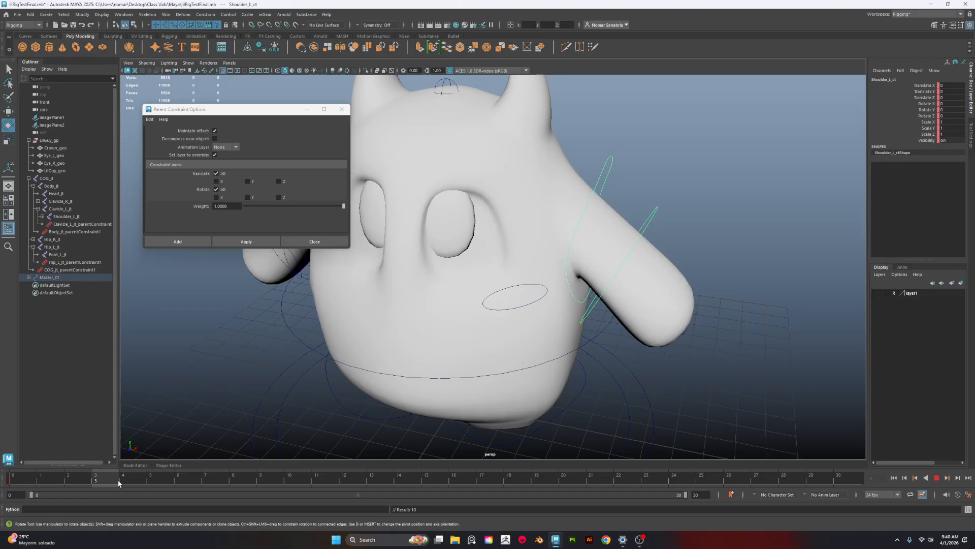
drag(605, 208, 587, 187)
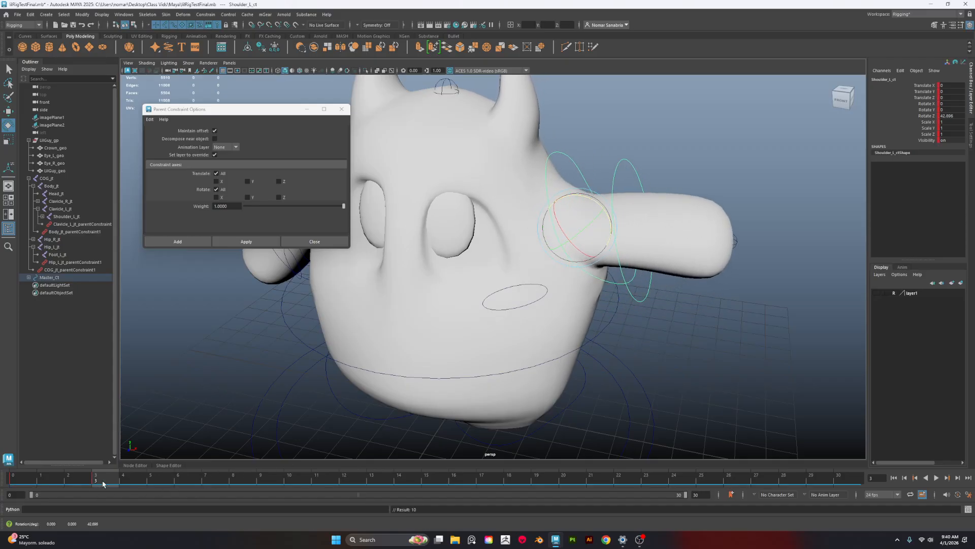
Scrub and play back the left arm animation, stopping on frame 3
drag(102, 483, 13, 481)
click(937, 478)
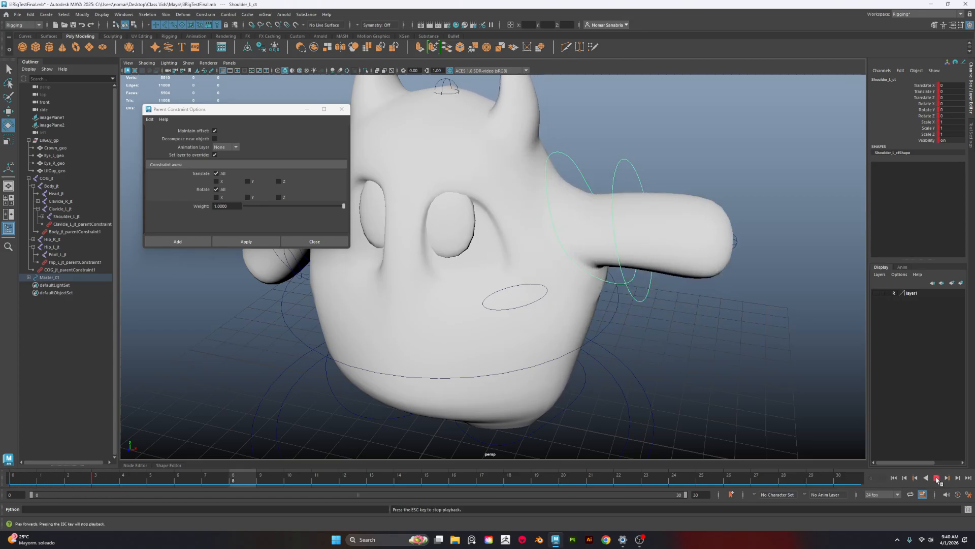
click(937, 478)
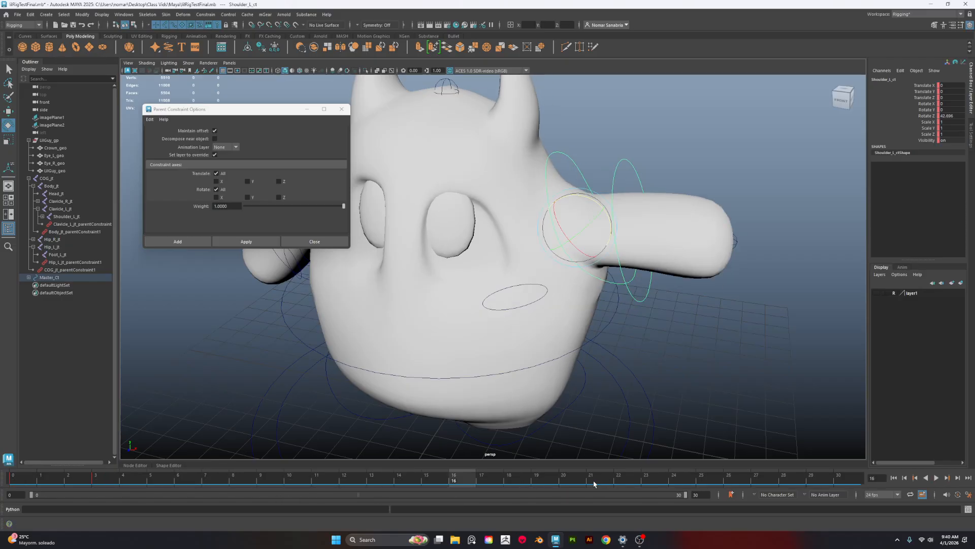
drag(467, 479, 96, 480)
Start the Paint Skin Weights tool on LilGuy_geo with Clavicle_L_jt as the influence being painted
alt+drag(787, 292, 630, 325)
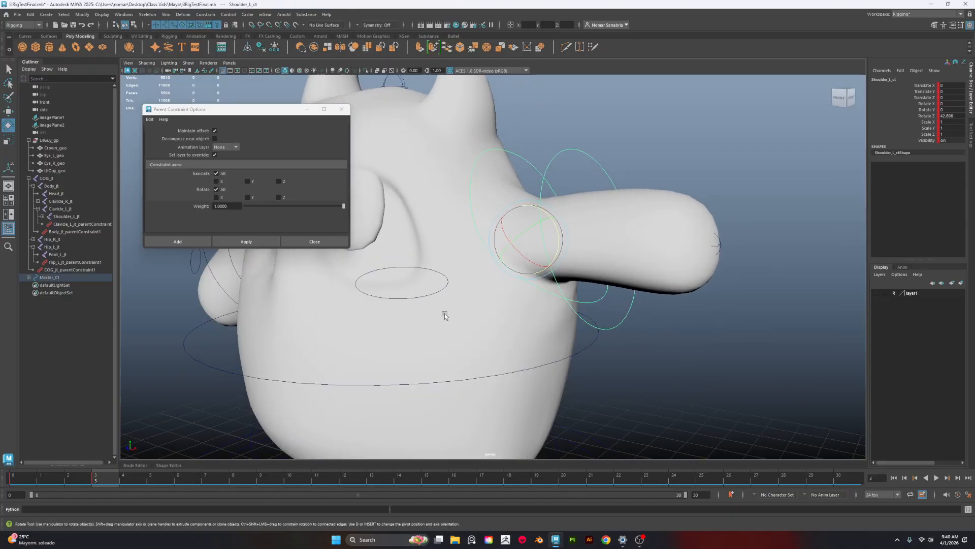
click(472, 291)
right_drag(468, 253, 430, 242)
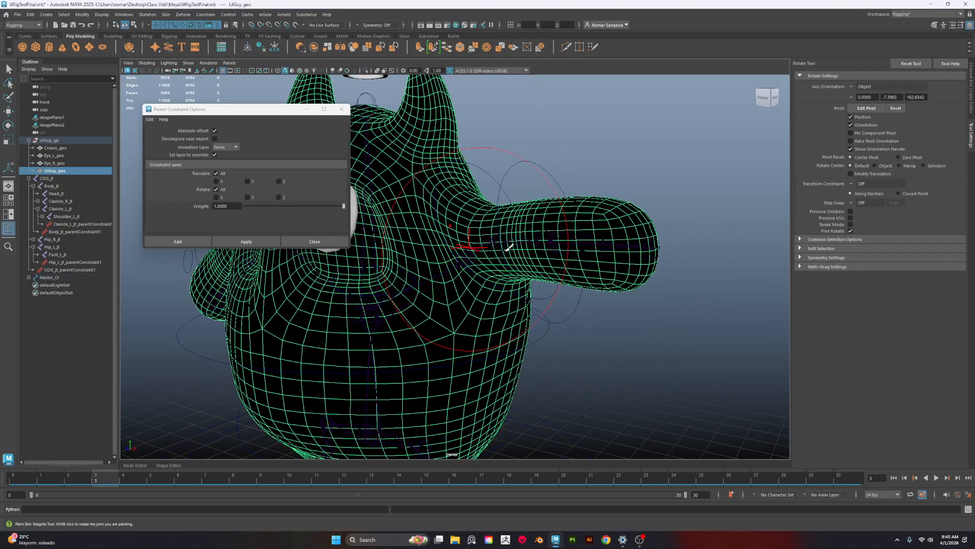
mouse_move(574, 241)
alt+mouse_down()
mouse_move(559, 261)
mouse_move(513, 276)
alt+mouse_up()
alt+middle_drag(514, 276, 529, 288)
scroll(548, 319, up, 4)
alt+drag(565, 342, 564, 328)
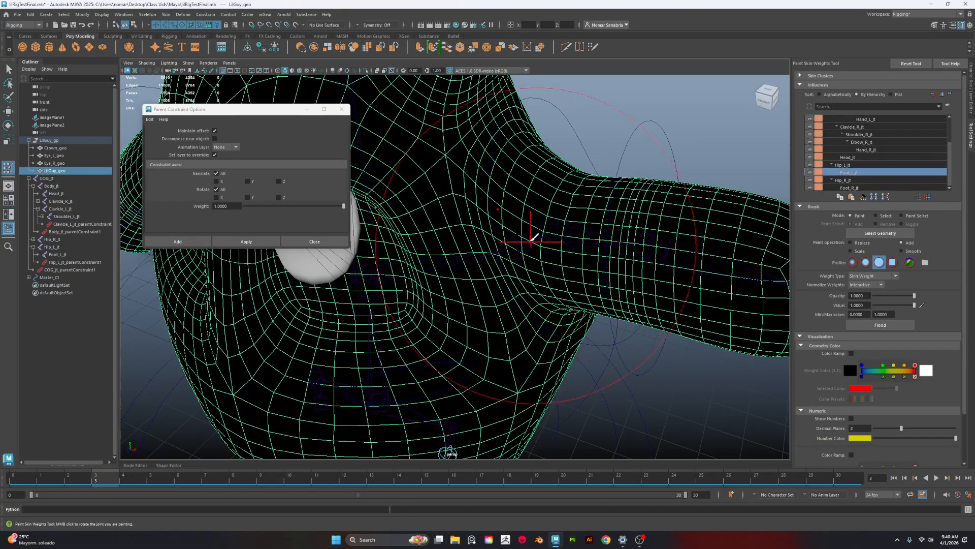
right_click(511, 239)
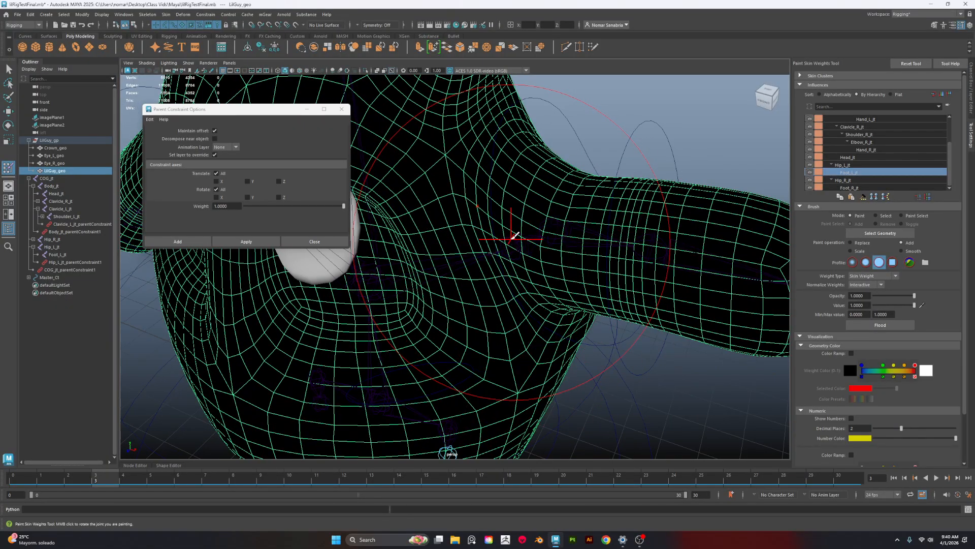
right_drag(517, 246, 517, 200)
alt+middle_drag(535, 230, 536, 268)
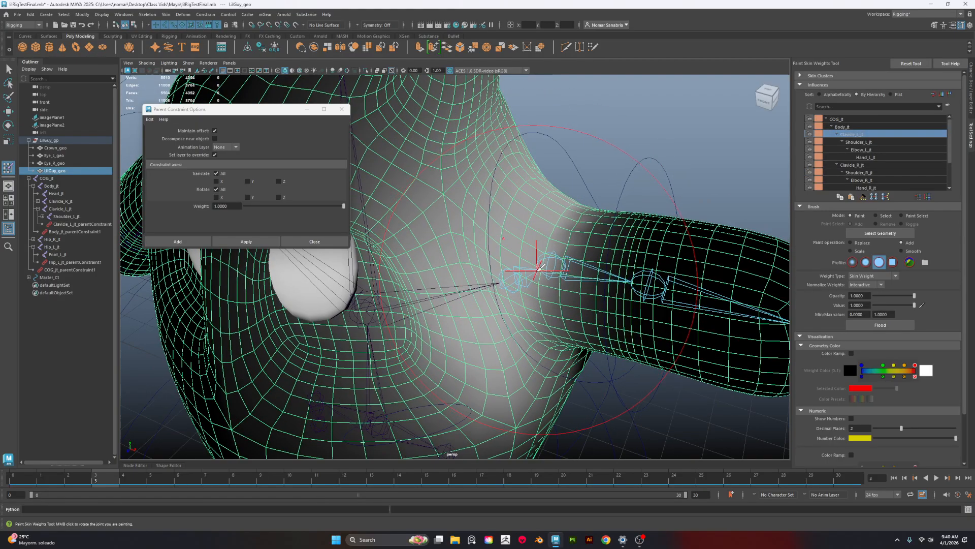
alt+drag(535, 267, 524, 265)
Set the brush to Replace with value 0 and opacity 0.4078, and paint Clavicle_L_jt weight off the face and belly
alt+drag(458, 273, 472, 311)
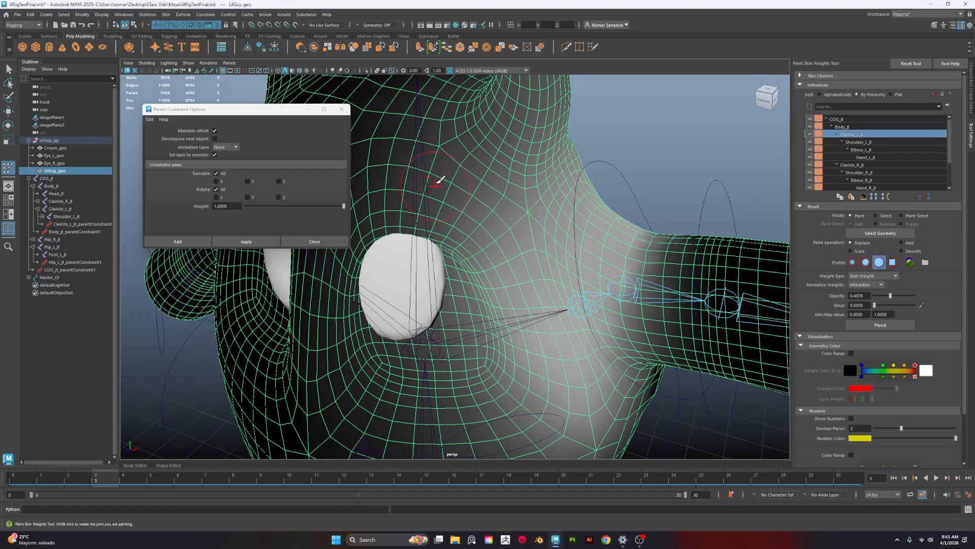
mouse_move(398, 206)
alt+mouse_down()
mouse_move(517, 216)
mouse_move(511, 229)
alt+mouse_up()
mouse_move(524, 199)
mouse_down()
mouse_move(479, 310)
mouse_move(467, 417)
mouse_move(544, 409)
mouse_move(503, 365)
mouse_up()
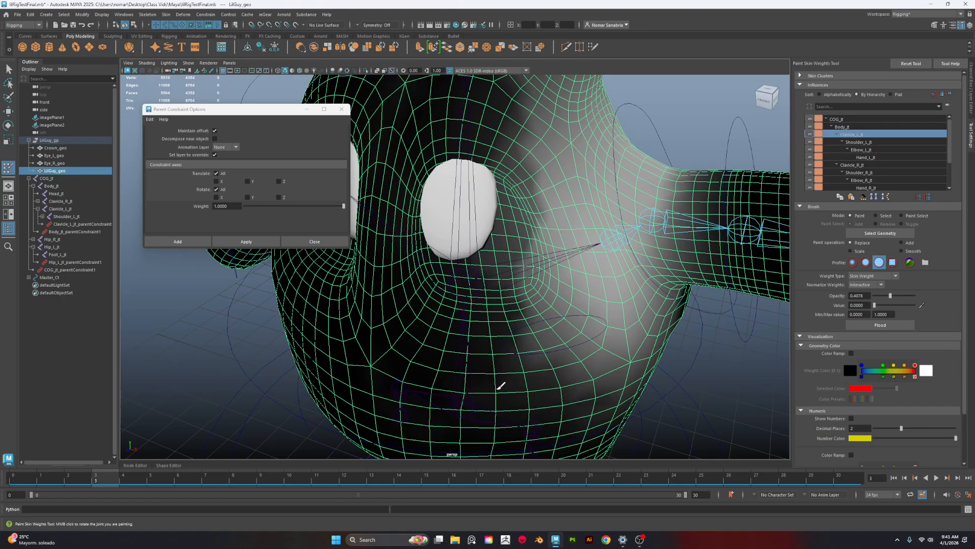
drag(543, 394, 556, 377)
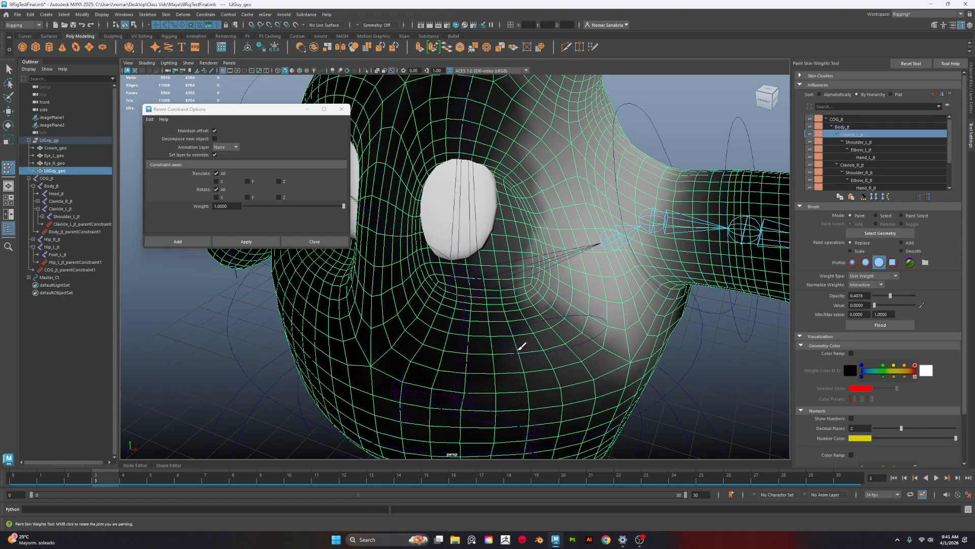
alt+drag(645, 358, 546, 339)
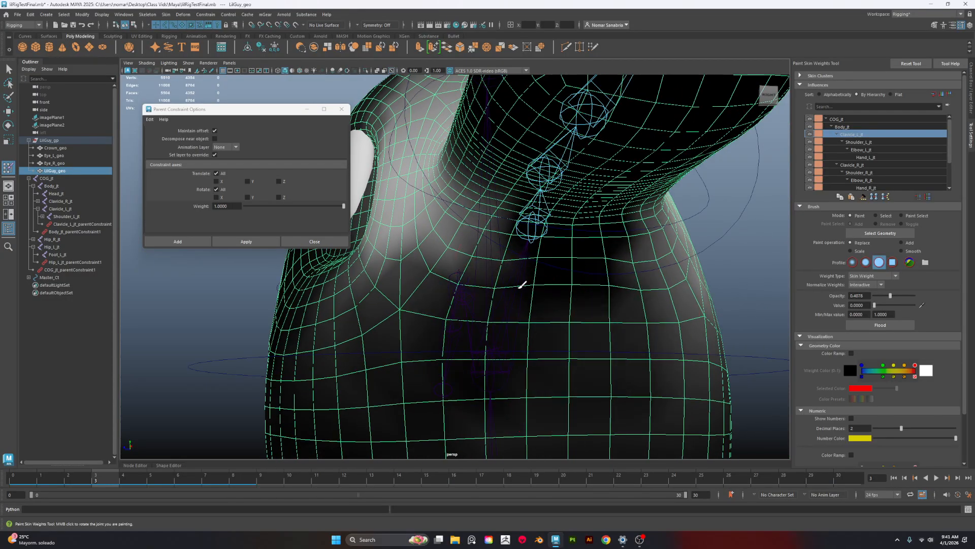
alt+drag(442, 326, 473, 333)
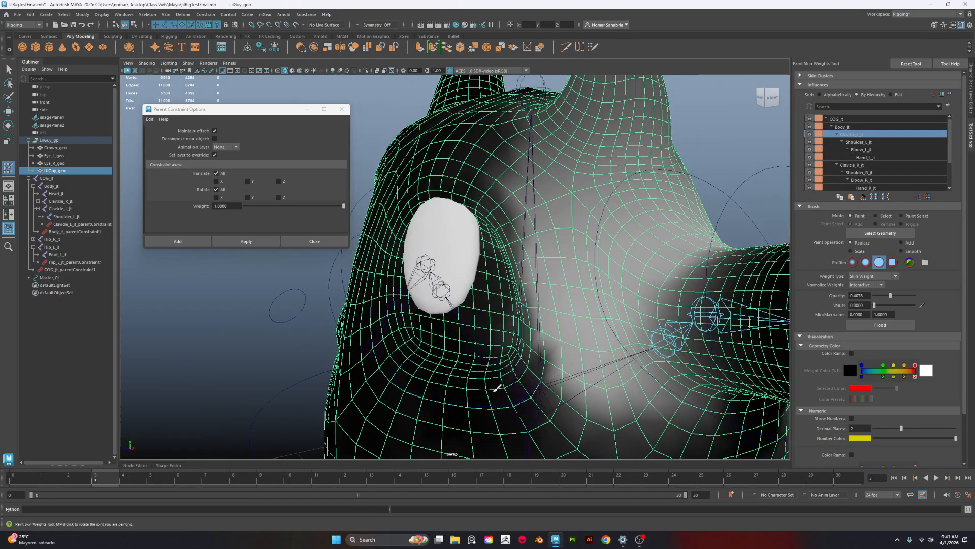
Paint the stray Clavicle_L_jt weight off the head and around the torso with the zero-value brush
mouse_move(472, 289)
alt+mouse_down()
mouse_move(606, 153)
mouse_move(604, 183)
mouse_move(537, 269)
alt+mouse_up()
alt+drag(612, 237, 545, 242)
mouse_move(599, 168)
mouse_down()
mouse_move(629, 191)
mouse_move(601, 222)
mouse_move(567, 234)
mouse_move(485, 236)
mouse_move(462, 269)
mouse_up()
mouse_move(630, 264)
alt+mouse_down()
mouse_move(553, 270)
mouse_move(552, 280)
alt+mouse_up()
mouse_move(473, 204)
mouse_down()
mouse_move(477, 274)
mouse_move(508, 339)
mouse_up()
alt+middle_drag(559, 350, 551, 213)
mouse_move(538, 203)
mouse_down()
mouse_move(545, 319)
mouse_move(583, 257)
mouse_move(627, 324)
mouse_move(623, 401)
mouse_up()
Reduce and soften the Clavicle_L_jt weight across the character's back, keeping it around the left shoulder
middle_click(628, 208)
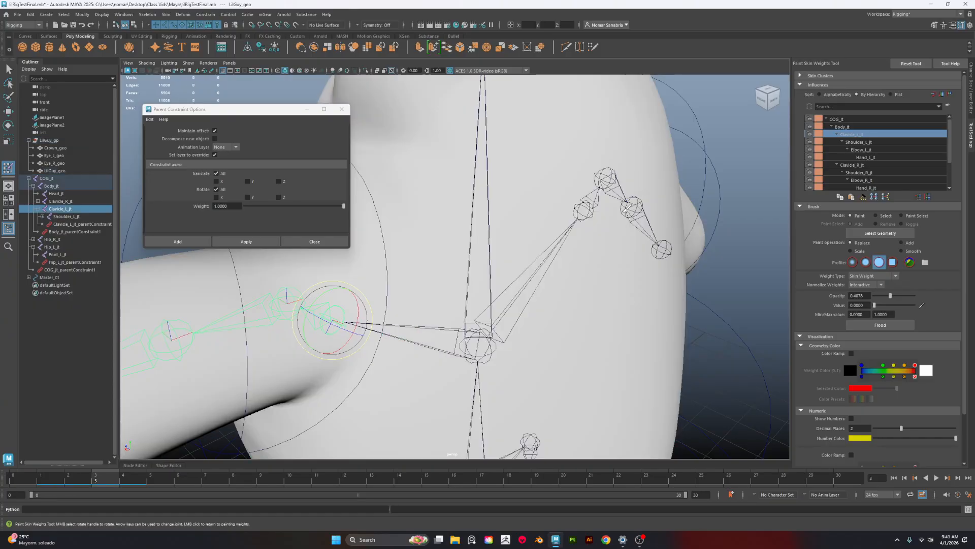
scroll(628, 208, down, 5)
click(638, 320)
alt+drag(638, 319, 607, 316)
drag(562, 202, 490, 241)
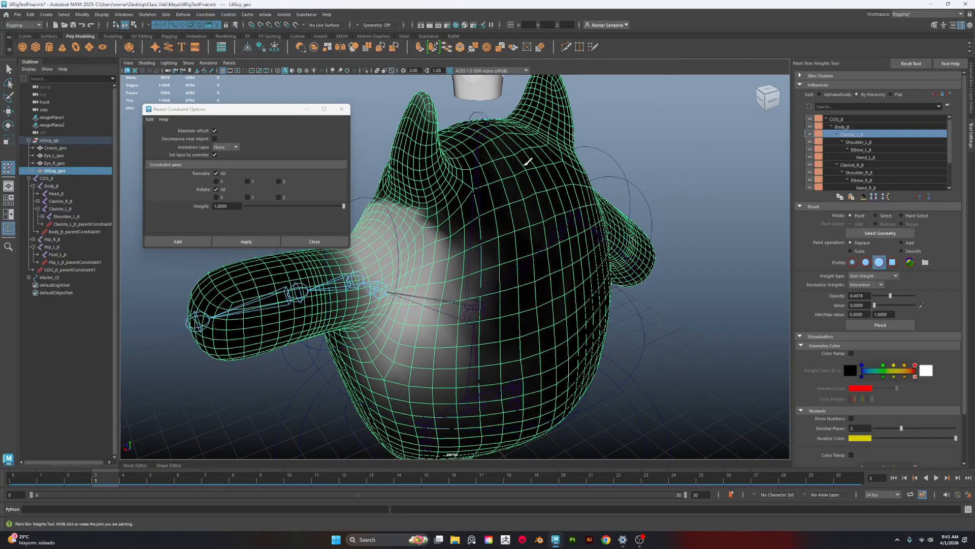
mouse_move(493, 293)
mouse_down()
mouse_move(475, 355)
mouse_move(484, 359)
mouse_move(431, 385)
mouse_move(386, 380)
mouse_move(443, 348)
mouse_move(457, 319)
mouse_up()
mouse_move(437, 273)
shift+mouse_down()
mouse_move(400, 351)
mouse_move(457, 326)
mouse_move(459, 240)
shift+mouse_up()
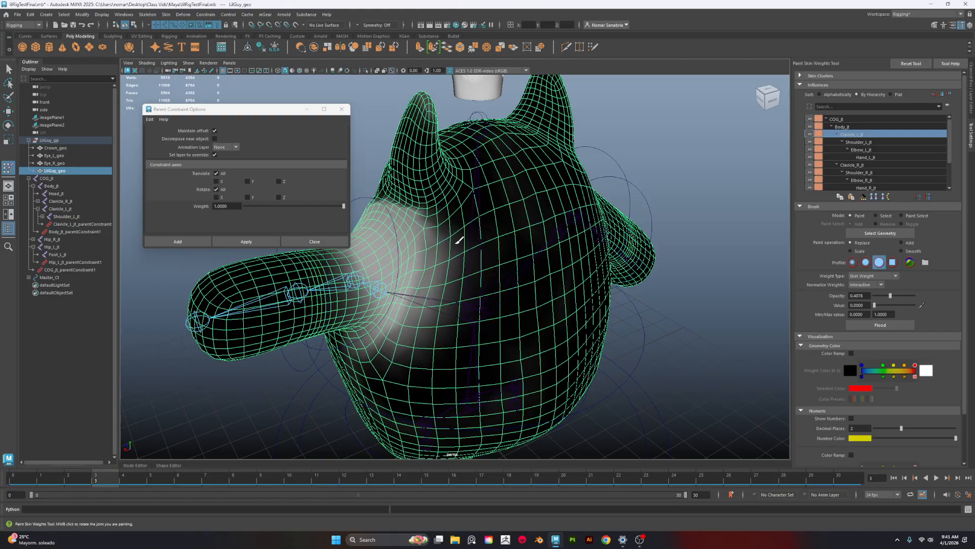
Paint Clavicle_L_jt weight off the area between the left eye and shoulder, and return the timeline to frame 0
alt+drag(421, 204, 424, 247)
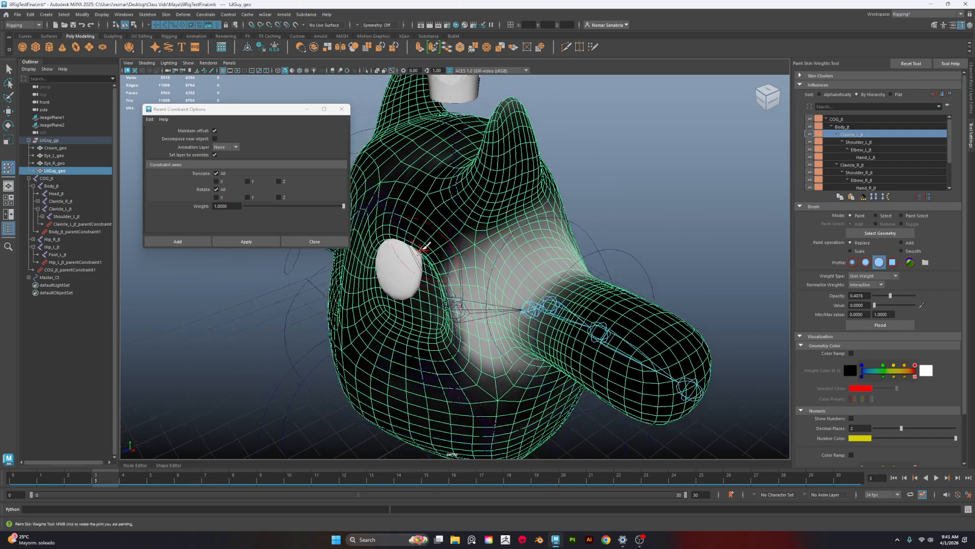
mouse_move(442, 284)
mouse_down()
mouse_move(439, 239)
mouse_move(479, 376)
mouse_up()
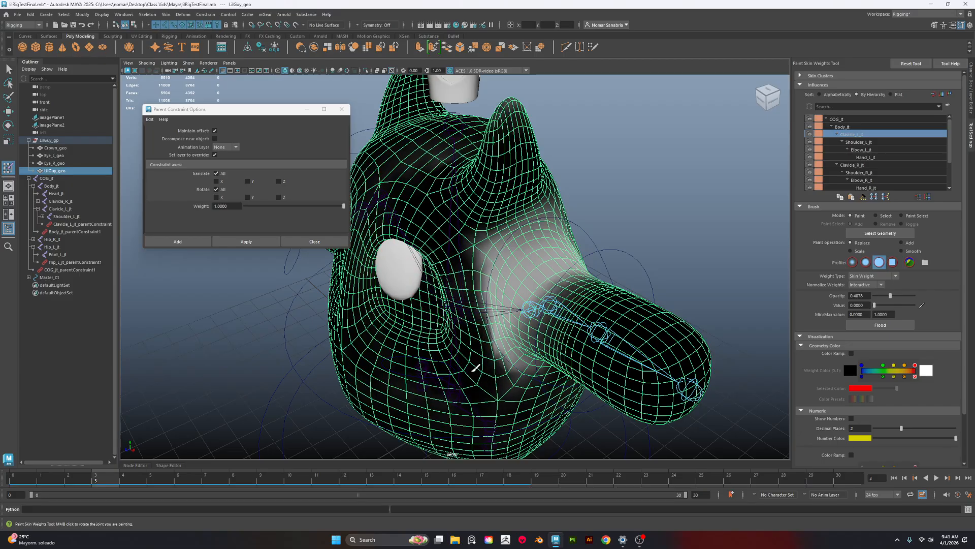
alt+drag(520, 269, 398, 425)
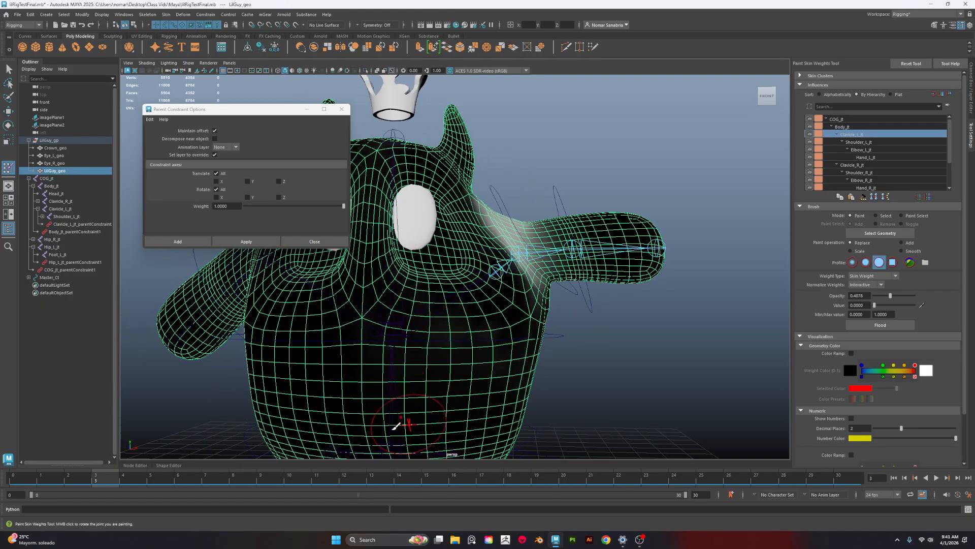
drag(120, 479, 29, 476)
Inspect the Clavicle_L_jt weights around the left shoulder from front and back, and leave weight painting for the Move tool
alt+drag(570, 384, 490, 229)
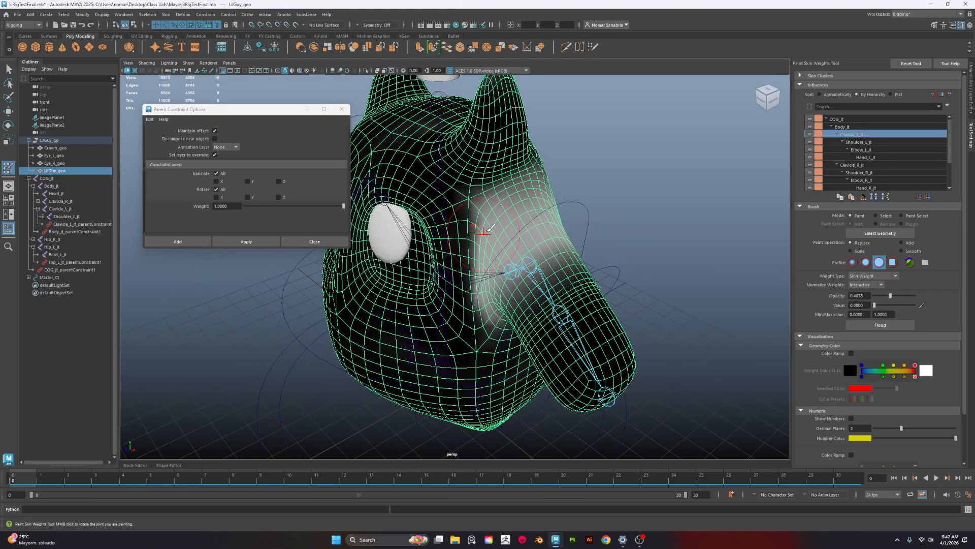
alt+drag(469, 277, 478, 252)
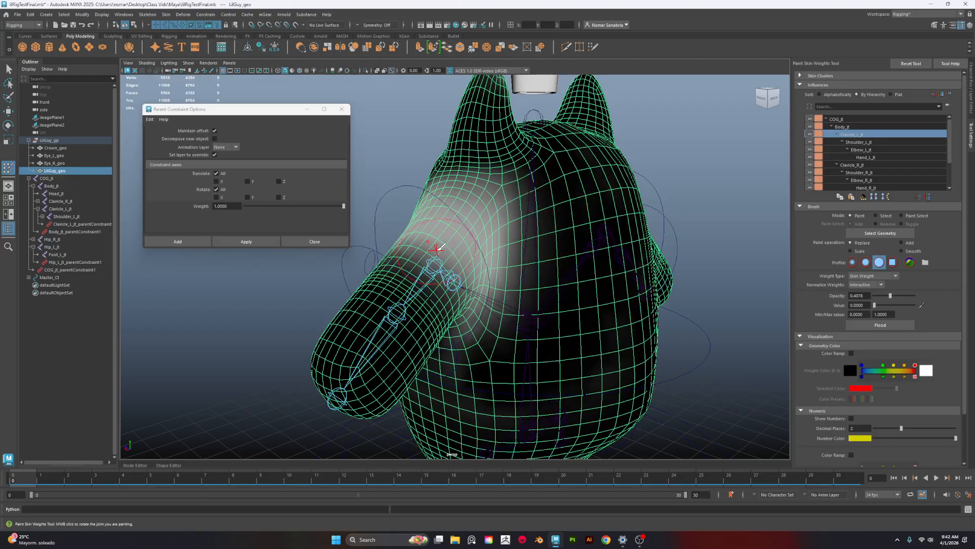
alt+drag(437, 248, 545, 215)
alt+drag(551, 261, 562, 186)
key(w)
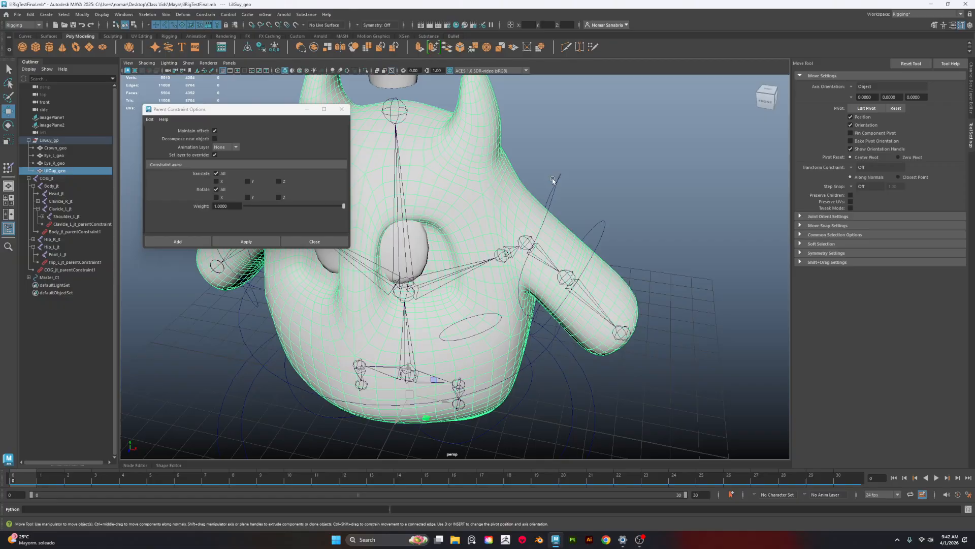
At frame 6, rotate Shoulder_L_ct so the left arm lowers against the body
click(553, 178)
alt+drag(601, 246, 569, 203)
drag(65, 484, 149, 483)
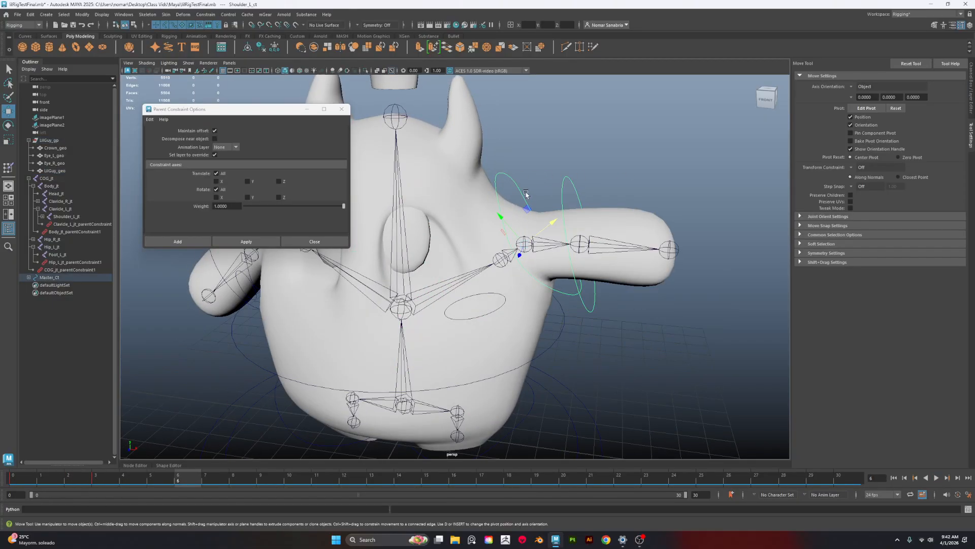
key(e)
drag(542, 224, 616, 252)
Select the band of LilGuy_geo faces running around the left shoulder and armpit and smooth their skin weights
click(561, 183)
alt+drag(561, 183, 566, 196)
right_drag(547, 189, 545, 210)
alt+middle_drag(588, 214, 559, 245)
scroll(560, 245, up, 3)
click(485, 249)
key(q)
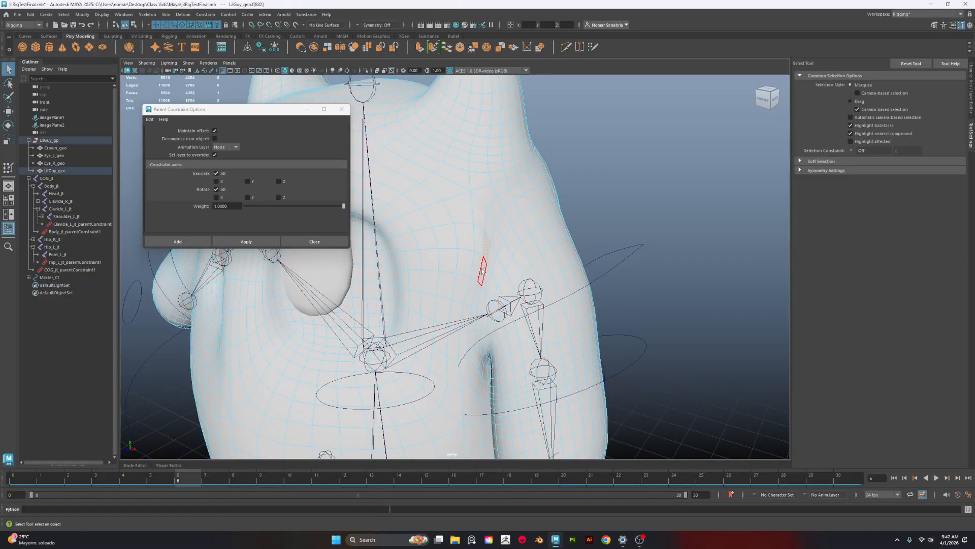
alt+drag(539, 271, 681, 261)
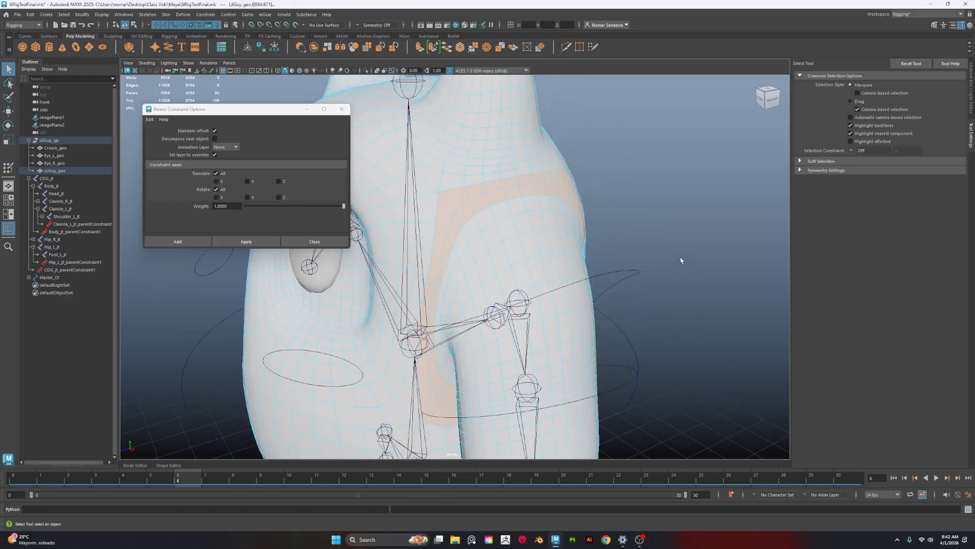
click(165, 15)
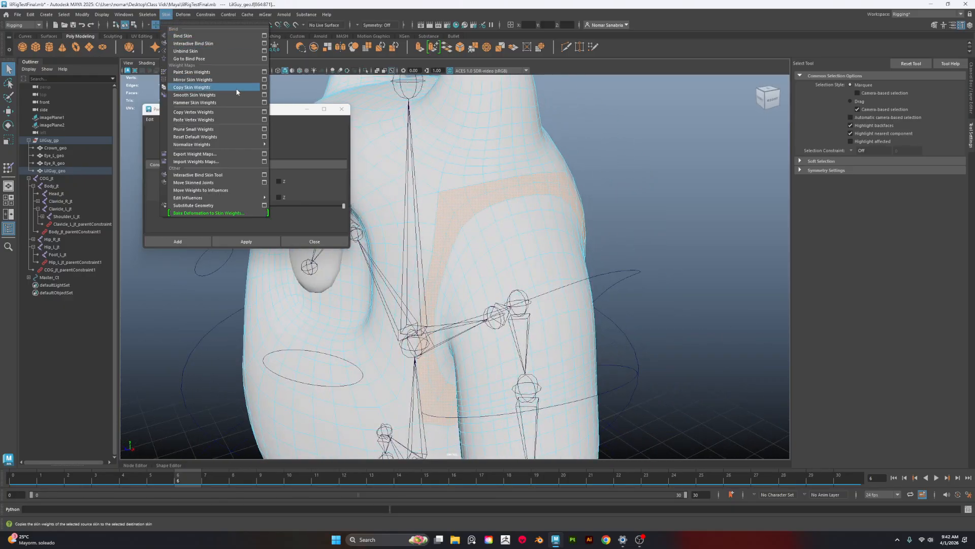
click(210, 95)
Rotate Shoulder_L_ct to test how the smoothed left shoulder deforms, and undo the rotation
alt+drag(592, 235, 529, 220)
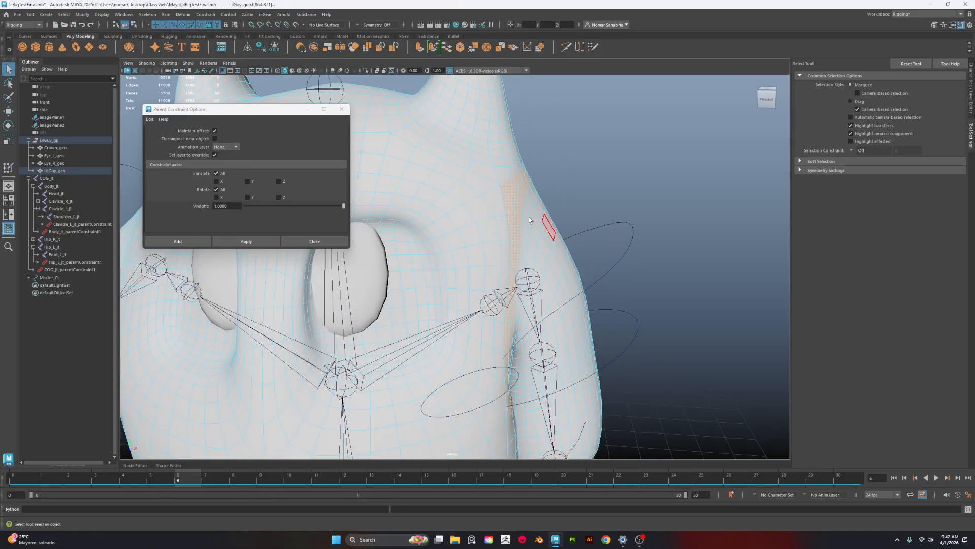
click(622, 245)
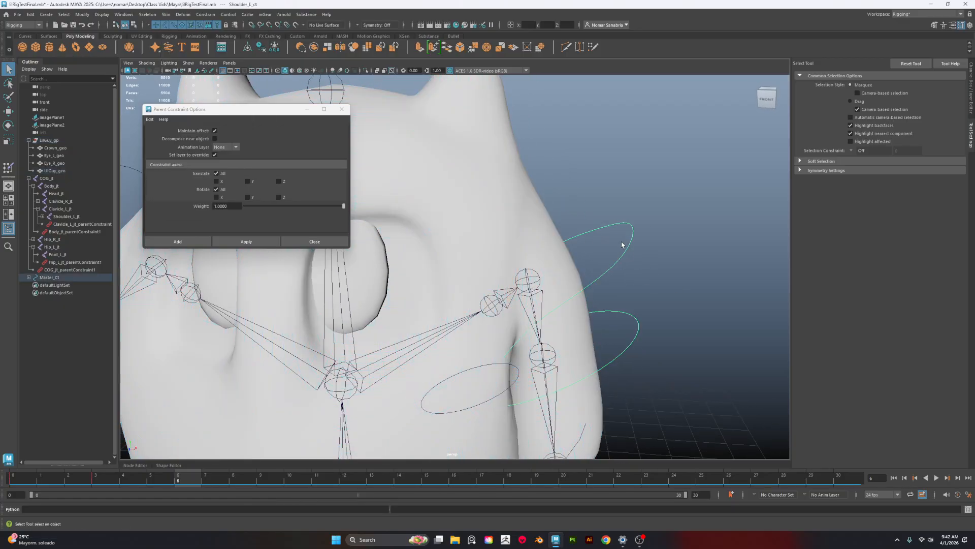
key(e)
drag(540, 253, 636, 270)
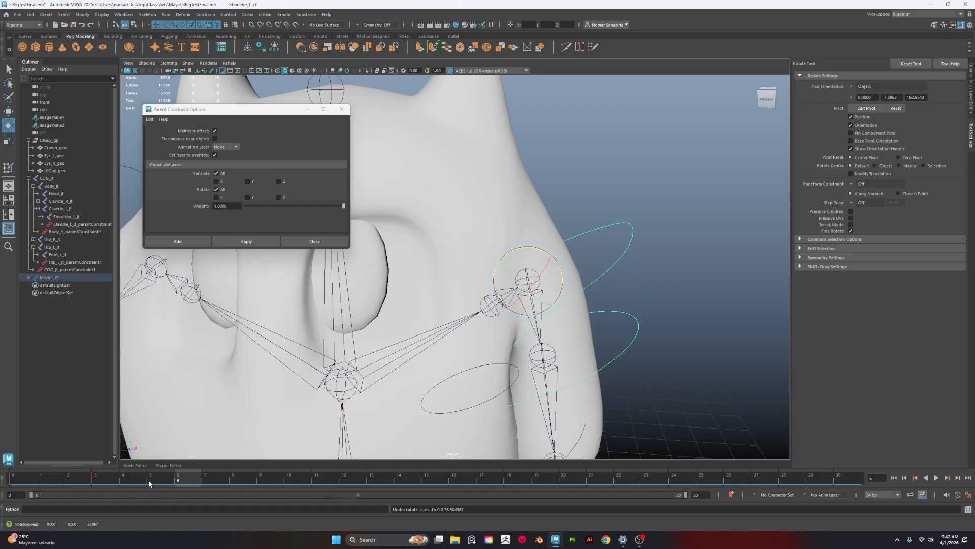
At frame 3, set Shoulder_L_ct's Rotate Z to 0 and delete the key on that frame
drag(150, 483, 106, 480)
click(971, 96)
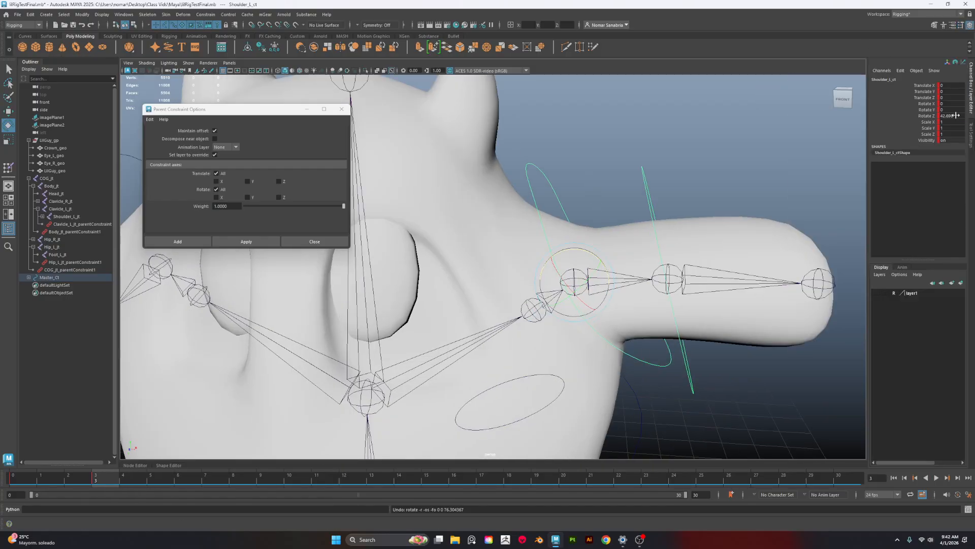
key(Return)
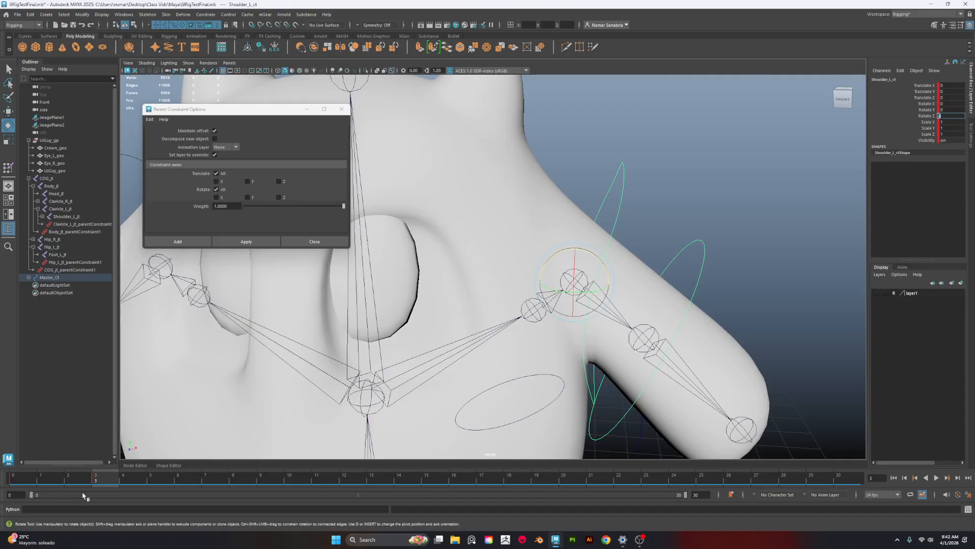
right_click(98, 481)
click(135, 351)
Delete Shoulder_L_ct's key at frame 0
drag(55, 482, 23, 480)
right_click(23, 479)
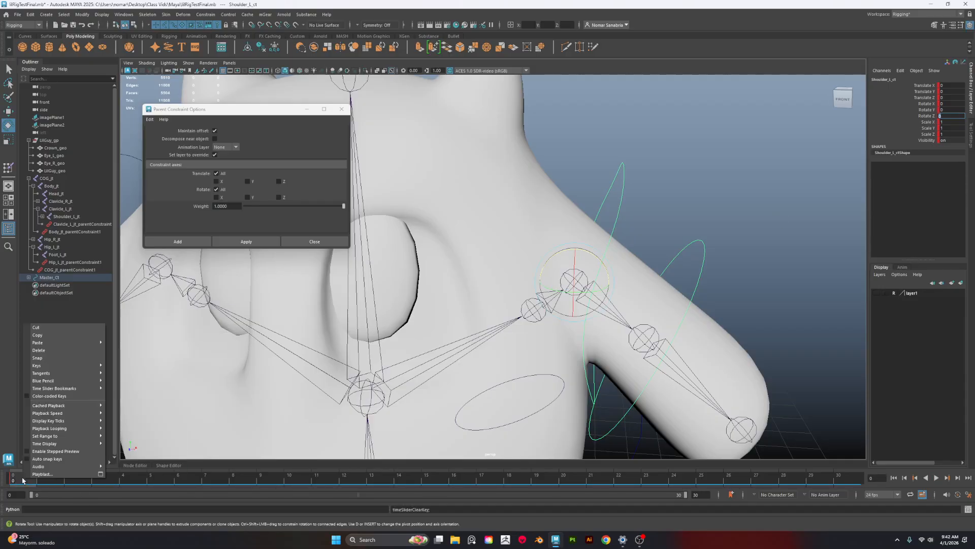
click(56, 350)
Test the left arm by rotating Shoulder_L_ct at frame 0, and undo the change
scroll(650, 221, down, 6)
drag(647, 223, 606, 192)
key(ctrl+z)
key(ctrl+z)
Rotate Body_ct about 36 degrees in X to test the upper body's bend, and undo the rotation
scroll(751, 379, down, 3)
scroll(752, 379, down, 2)
alt+drag(526, 326, 587, 317)
click(565, 298)
alt+drag(664, 316, 640, 330)
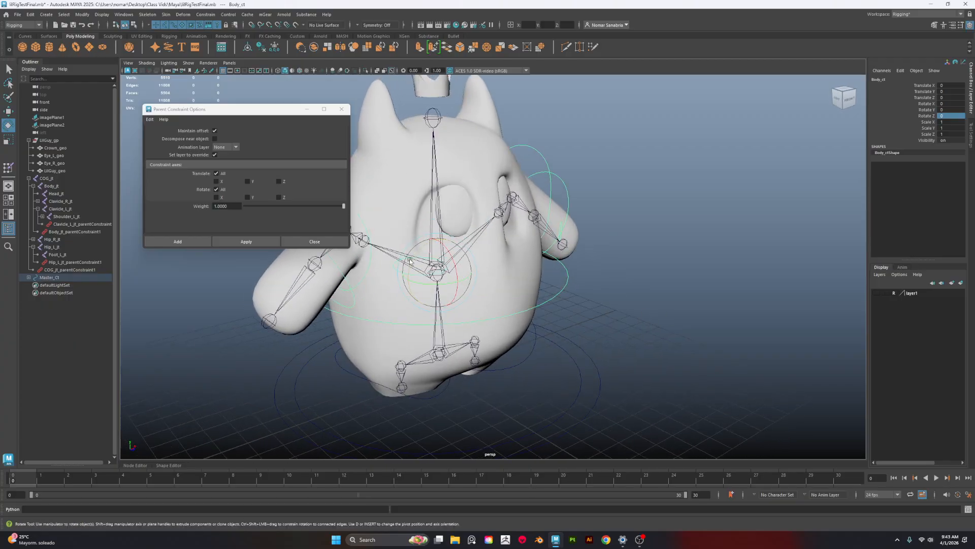
drag(411, 265, 500, 297)
key(ctrl+z)
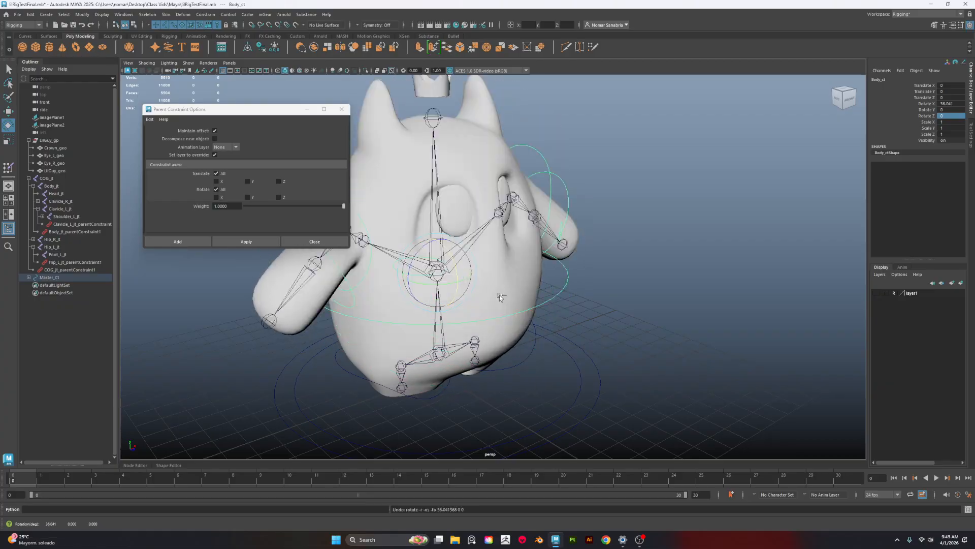
Swing Hip_L_ct around X to about -55 and about 6 degrees to test the left leg, and undo both rotations
alt+drag(645, 358, 608, 381)
scroll(607, 380, up, 2)
click(544, 335)
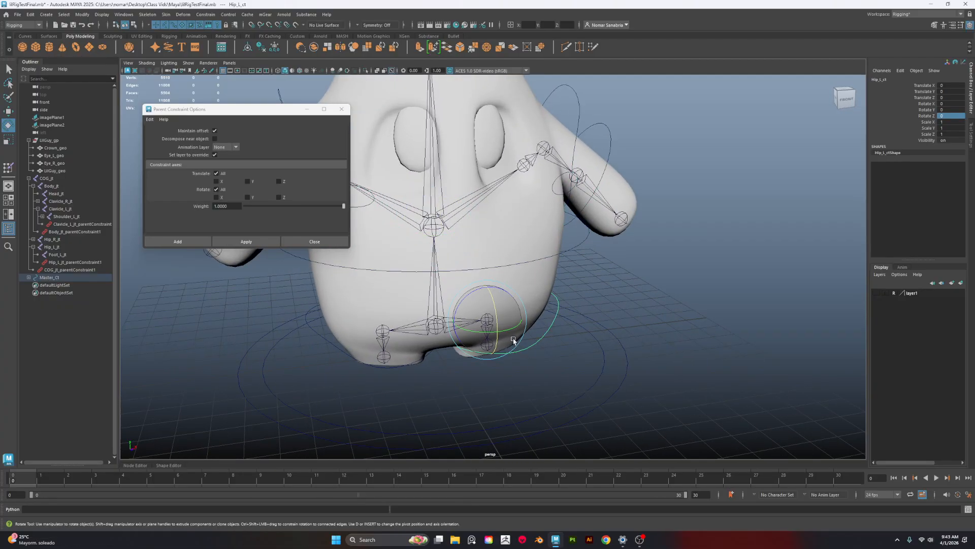
drag(513, 339, 496, 306)
alt+drag(698, 323, 577, 308)
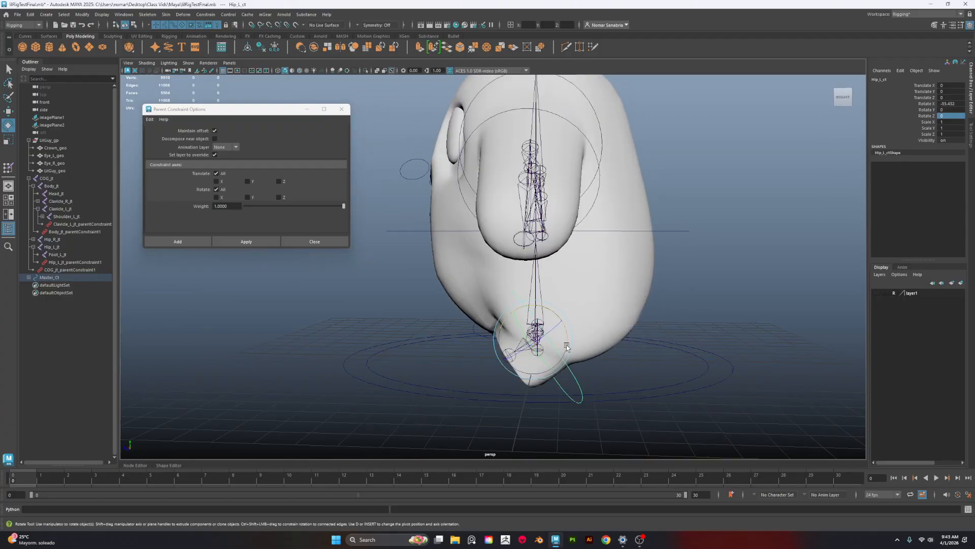
drag(569, 341, 545, 308)
alt+drag(480, 328, 558, 348)
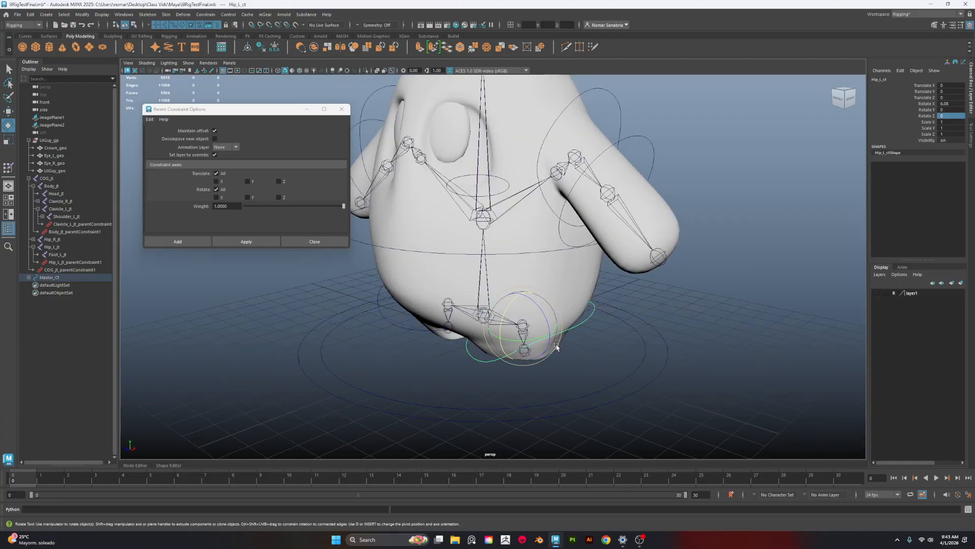
key(ctrl+z)
key(ctrl+z)
Rotate Hip_L_ct about -16 degrees in Y and 28 degrees in Z, check the leg from behind, and undo it
alt+drag(447, 364, 481, 346)
mouse_move(529, 312)
mouse_down()
mouse_move(508, 292)
mouse_move(517, 299)
mouse_up()
alt+drag(691, 351, 467, 347)
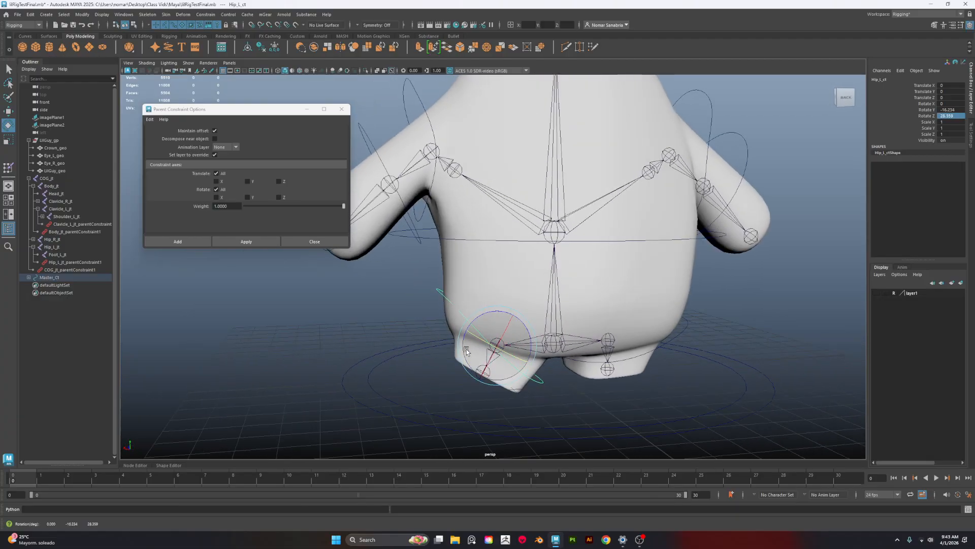
key(ctrl+z)
key(ctrl+z)
Test another Body_ct rotation from the character's other side, undo it, and return to the Move tool
alt+drag(219, 333, 497, 326)
alt+middle_drag(496, 325, 625, 392)
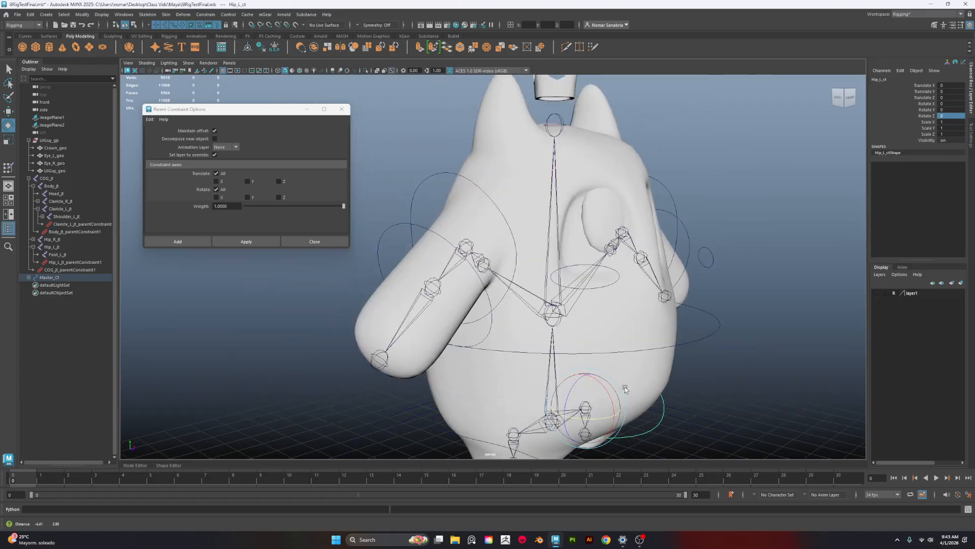
alt+right_drag(625, 392, 593, 353)
click(670, 324)
alt+middle_drag(725, 364, 701, 352)
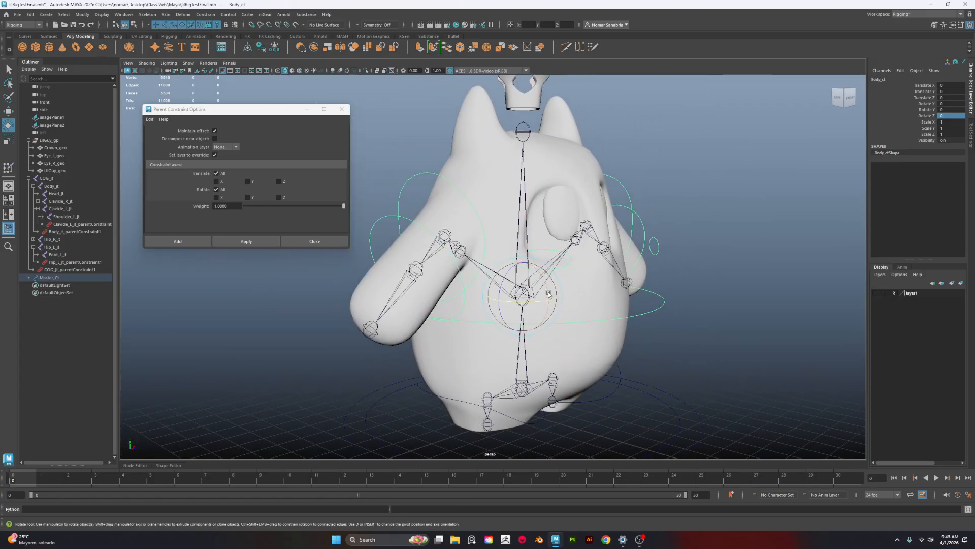
drag(548, 294, 692, 352)
key(ctrl+z)
key(w)
alt+middle_drag(693, 352, 667, 295)
alt+right_drag(668, 295, 681, 365)
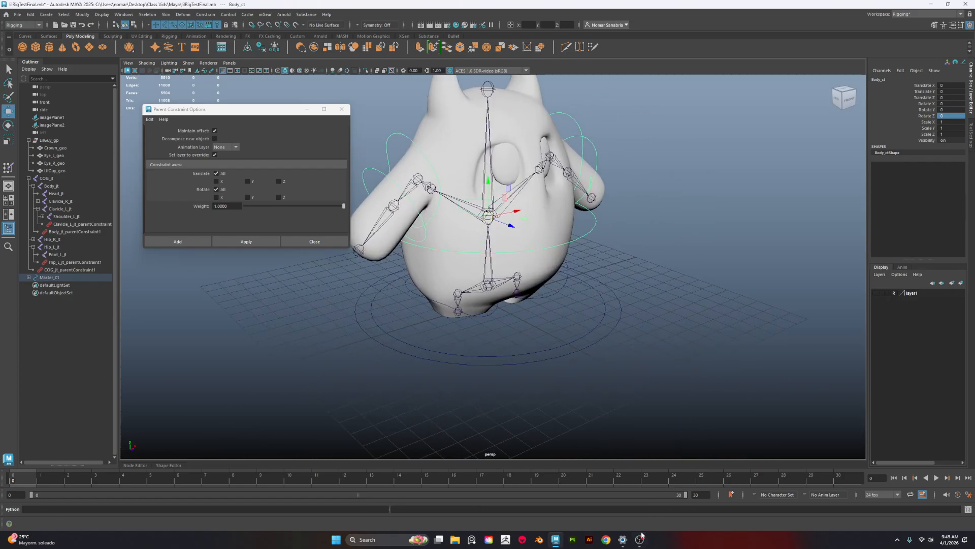